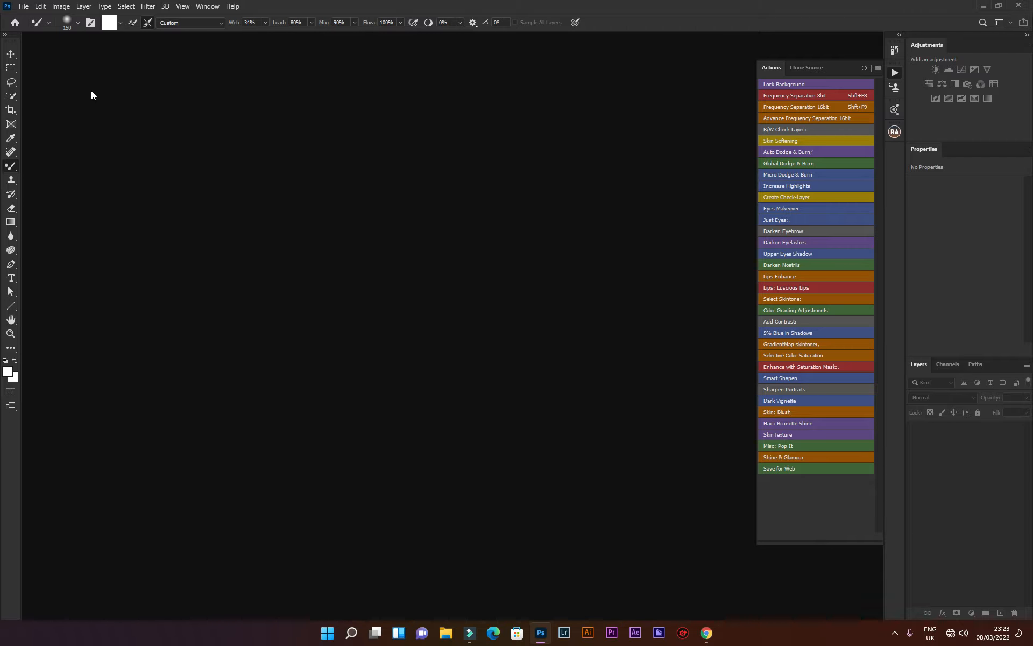
# Open DSC_0680.psd from the recently used files.
pyautogui.click(22, 6)
pyautogui.moveTo(65, 71)
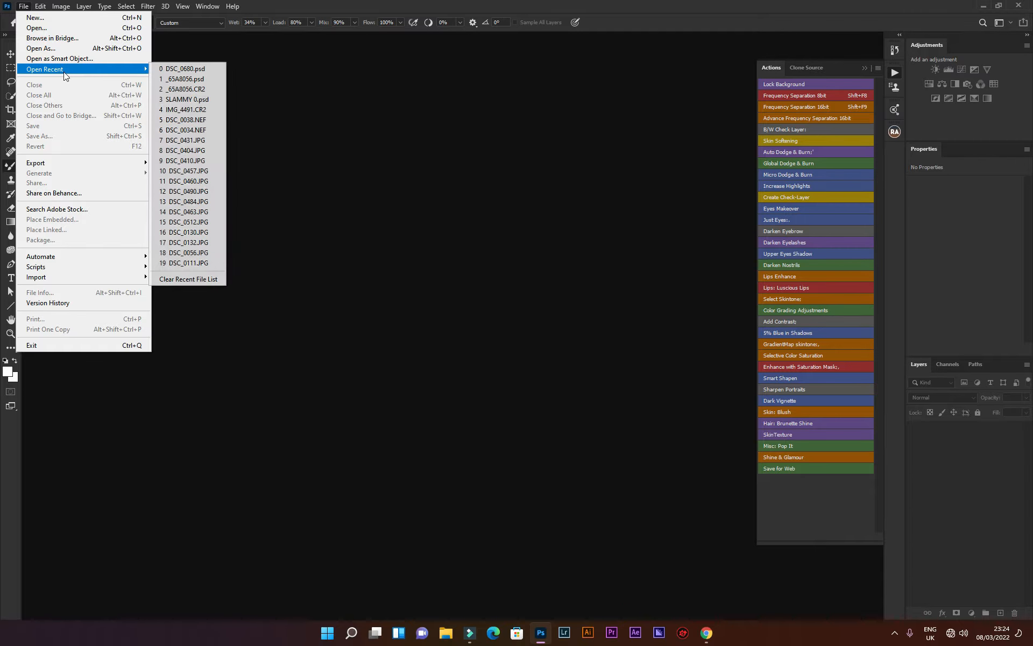
pyautogui.click(193, 70)
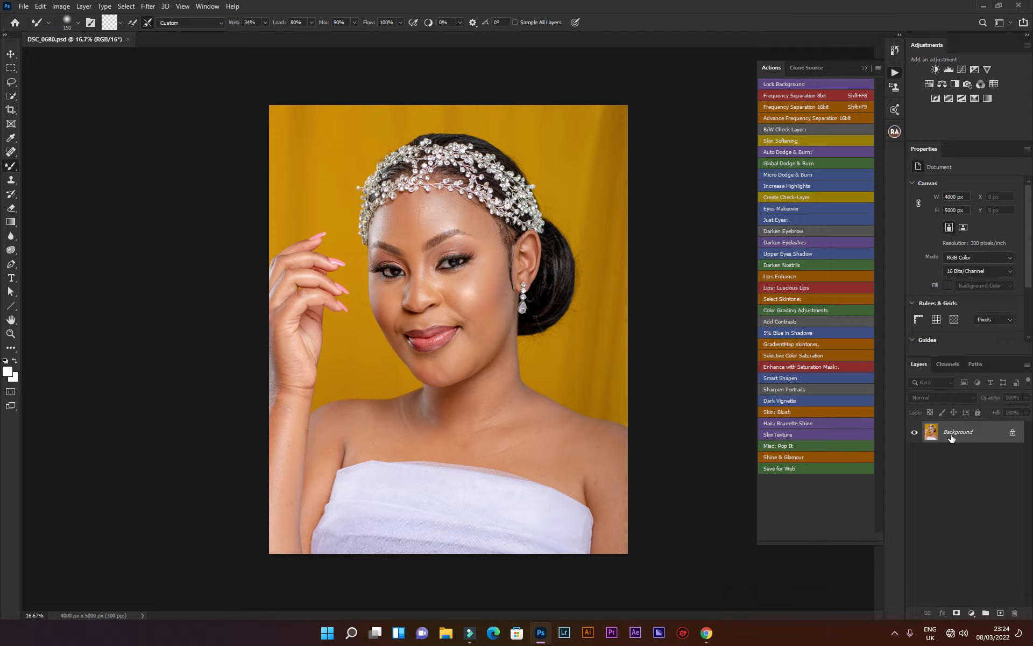
# Unlock the Background layer and lock it again with the Lock Background action.
pyautogui.click(1012, 432)
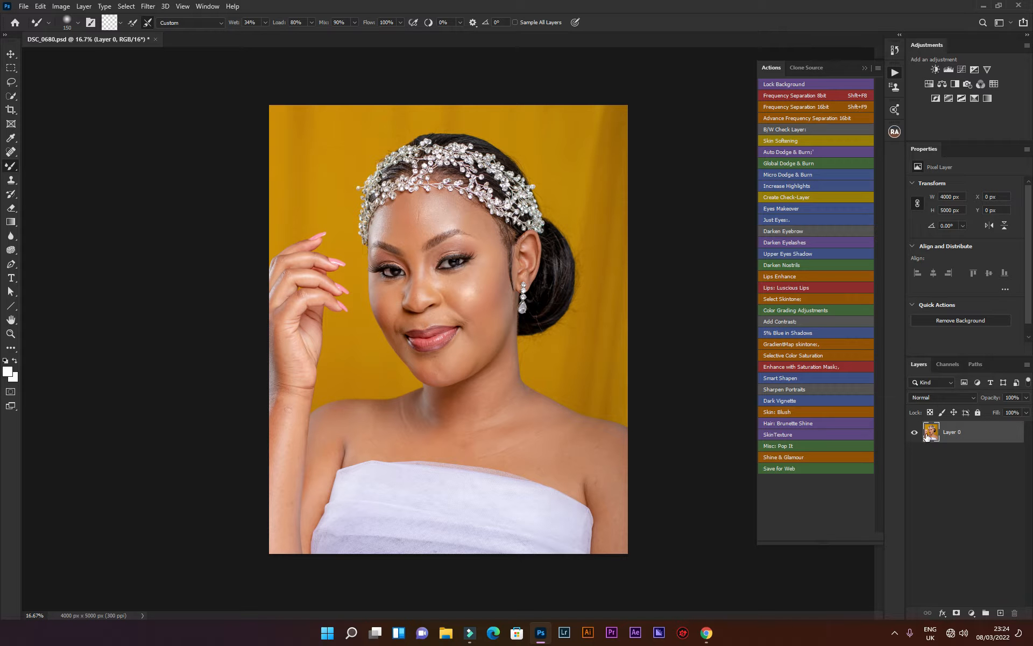
pyautogui.moveTo(978, 432); pyautogui.dragTo(975, 483)
pyautogui.click(795, 85)
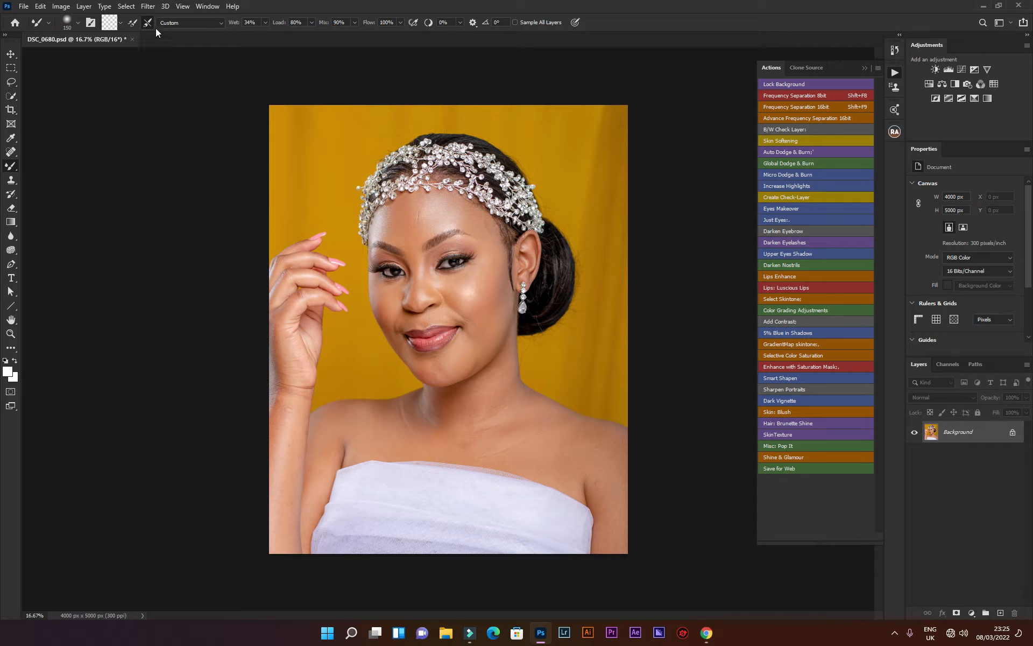
pyautogui.click(60, 6)
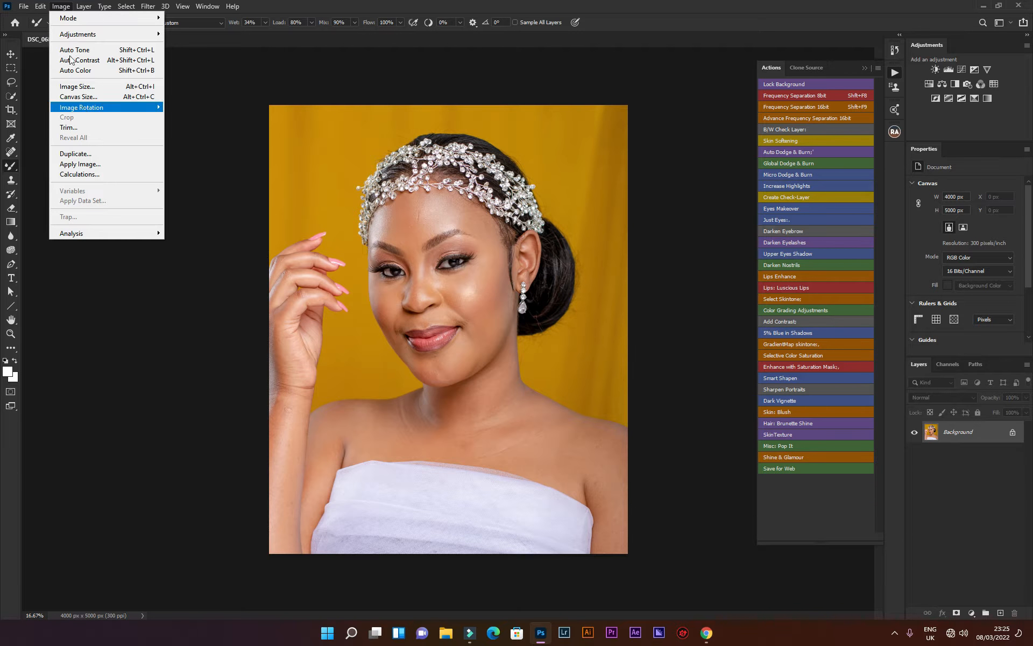
pyautogui.moveTo(79, 16)
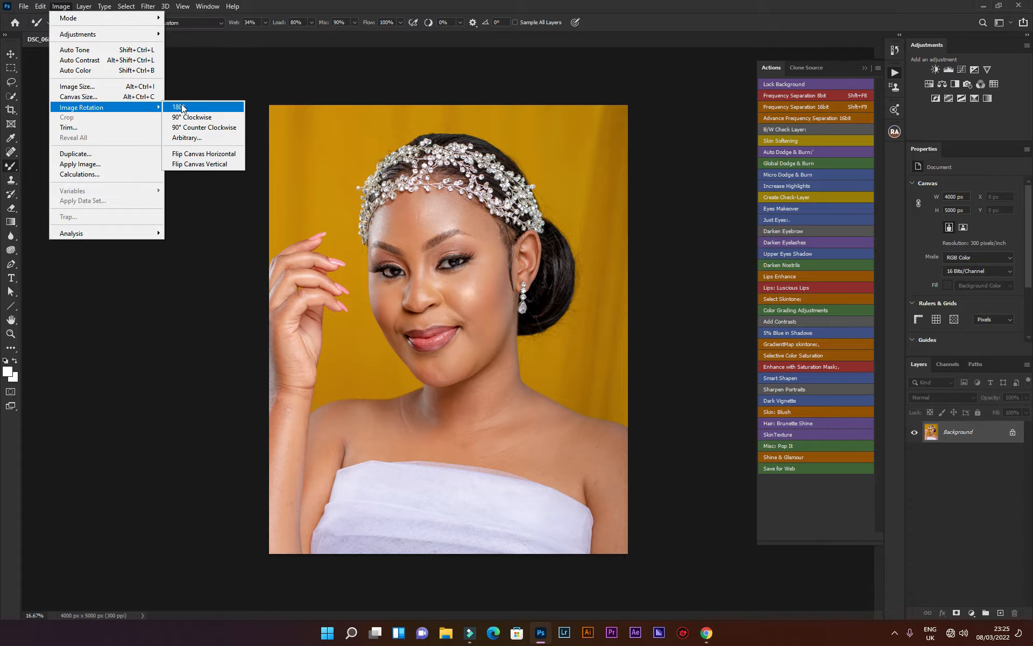
pyautogui.click(352, 5)
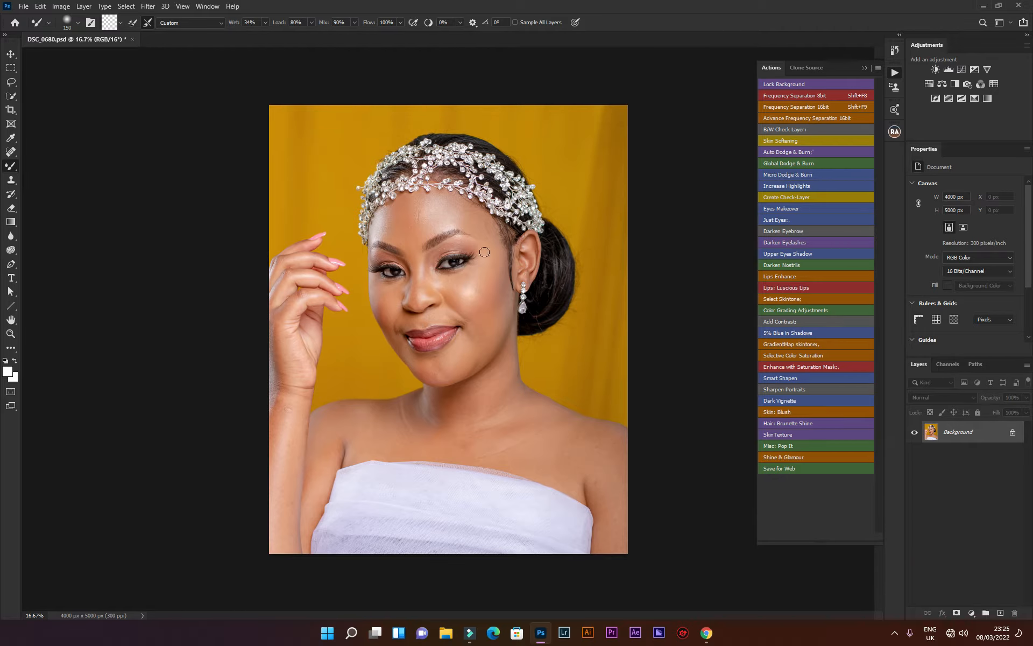
# Run the Frequency Separation 16bit action, lower the Gaussian Blur radius to 0.1 pixels and frame the forehead in the preview.
pyautogui.click(811, 107)
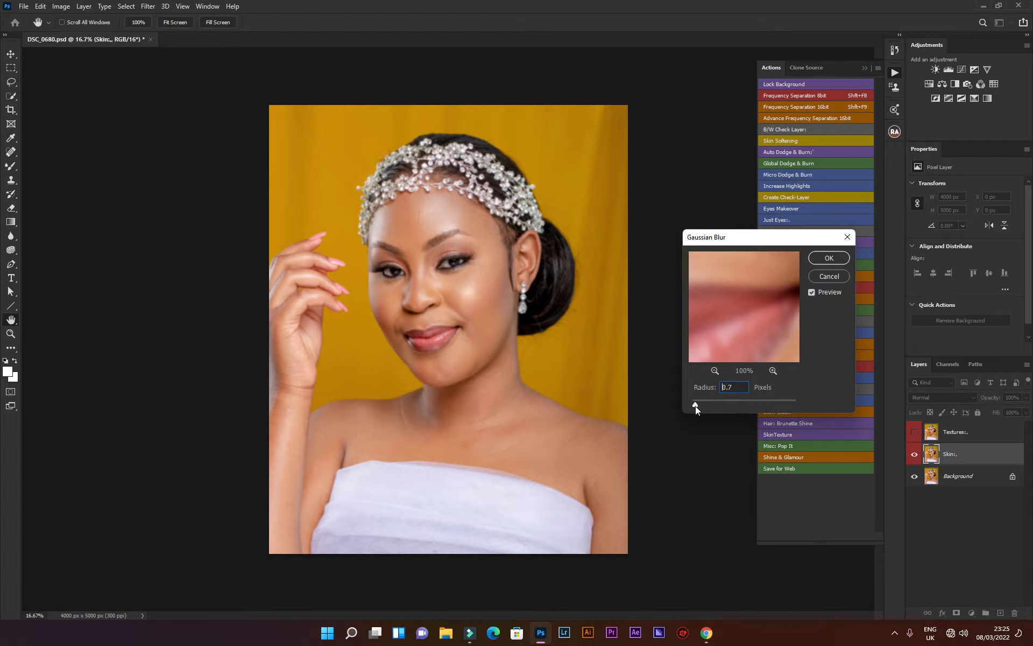
pyautogui.moveTo(691, 407); pyautogui.dragTo(688, 408)
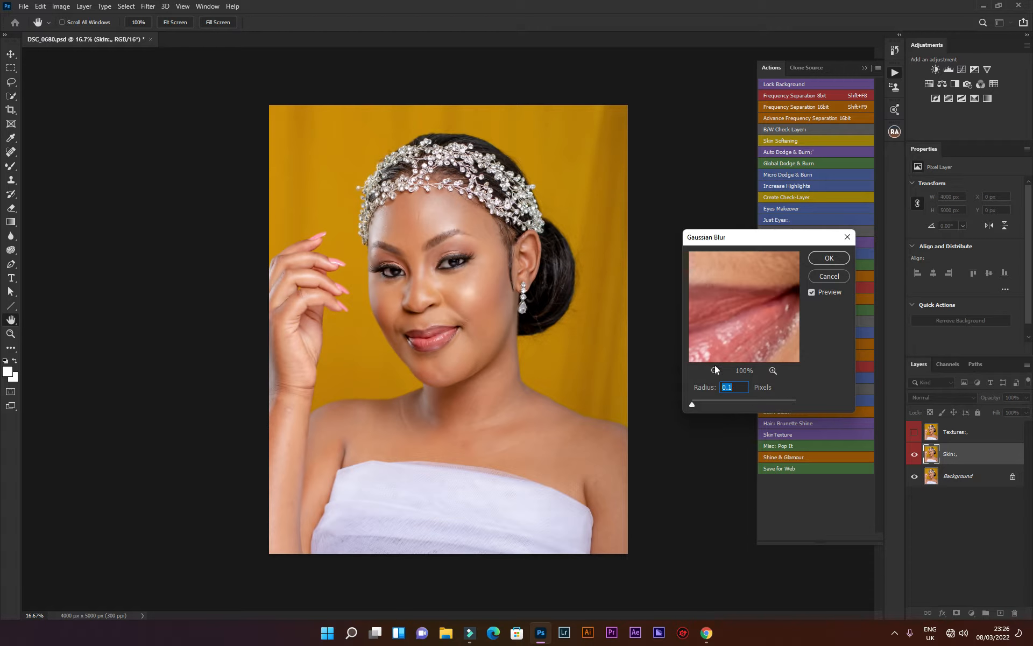
pyautogui.click(691, 403)
pyautogui.moveTo(726, 286); pyautogui.dragTo(736, 353)
pyautogui.click(715, 371)
pyautogui.click(715, 370)
pyautogui.moveTo(742, 287); pyautogui.dragTo(743, 318)
pyautogui.moveTo(726, 281)
pyautogui.mouseDown()
pyautogui.moveTo(716, 310)
pyautogui.moveTo(746, 317)
pyautogui.moveTo(752, 301)
pyautogui.moveTo(743, 316)
pyautogui.moveTo(729, 309)
pyautogui.moveTo(744, 299)
pyautogui.moveTo(720, 303)
pyautogui.moveTo(738, 285)
pyautogui.mouseUp()
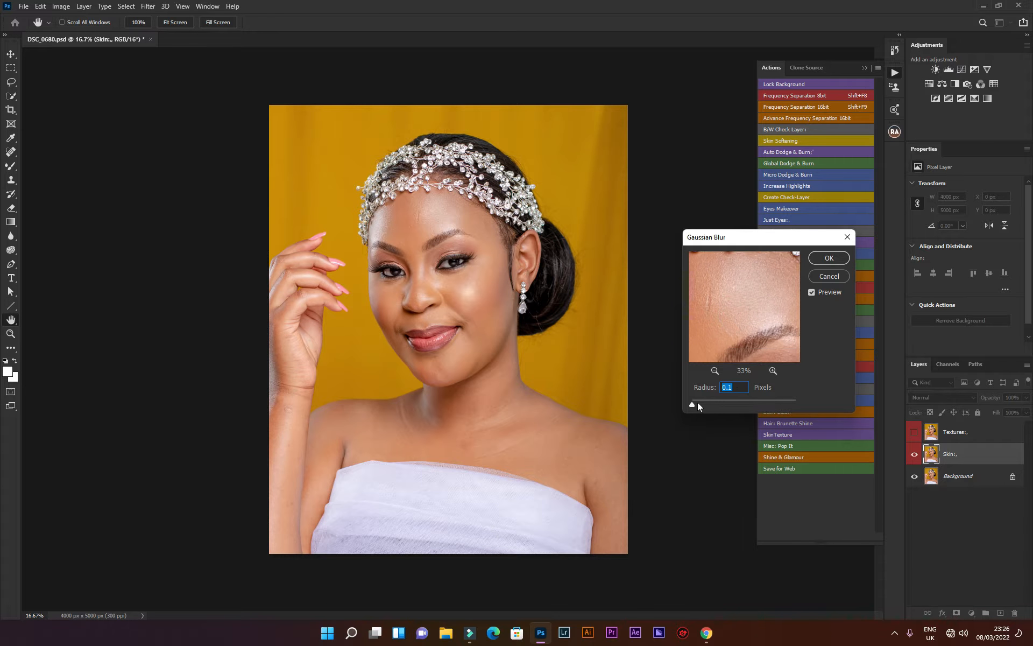
pyautogui.click(714, 370)
pyautogui.moveTo(712, 325); pyautogui.dragTo(743, 300)
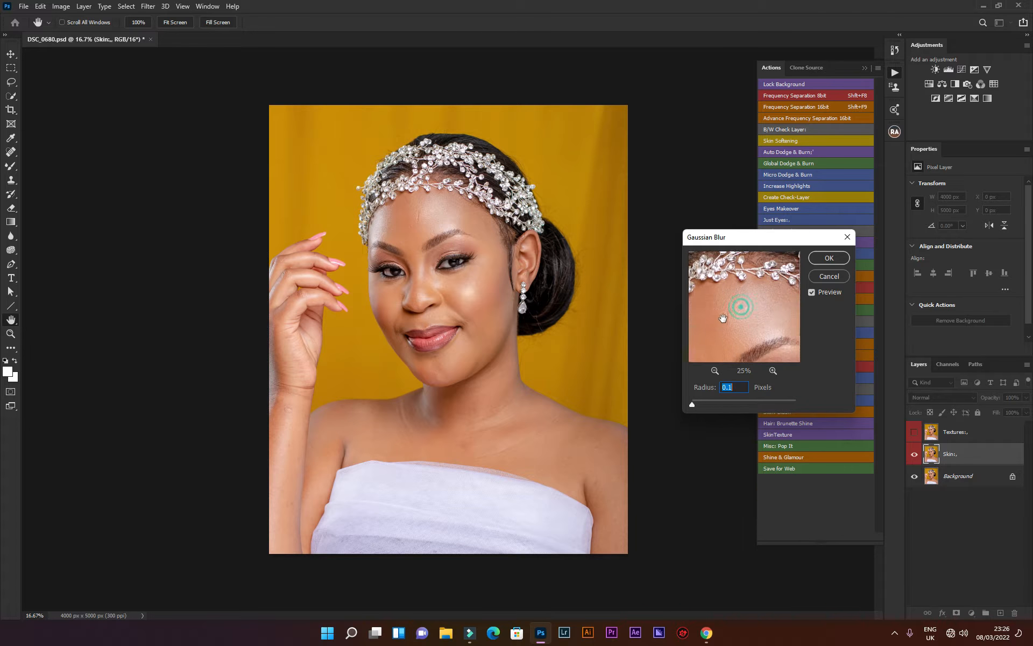
pyautogui.click(773, 370)
pyautogui.moveTo(754, 346); pyautogui.dragTo(743, 302)
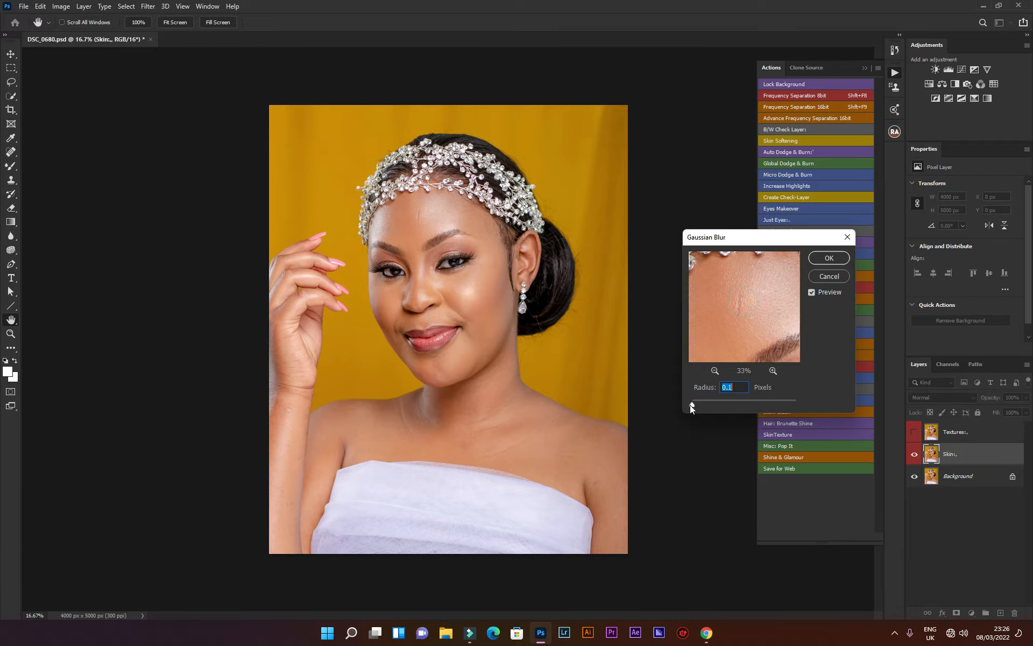
# Raise the Gaussian Blur radius gradually to 7 pixels while checking the face in the preview, and apply it to the skin layer.
pyautogui.moveTo(691, 405); pyautogui.dragTo(695, 405)
pyautogui.moveTo(705, 404); pyautogui.dragTo(707, 404)
pyautogui.moveTo(760, 306)
pyautogui.mouseDown()
pyautogui.moveTo(739, 296)
pyautogui.moveTo(743, 316)
pyautogui.moveTo(733, 313)
pyautogui.moveTo(743, 304)
pyautogui.mouseUp()
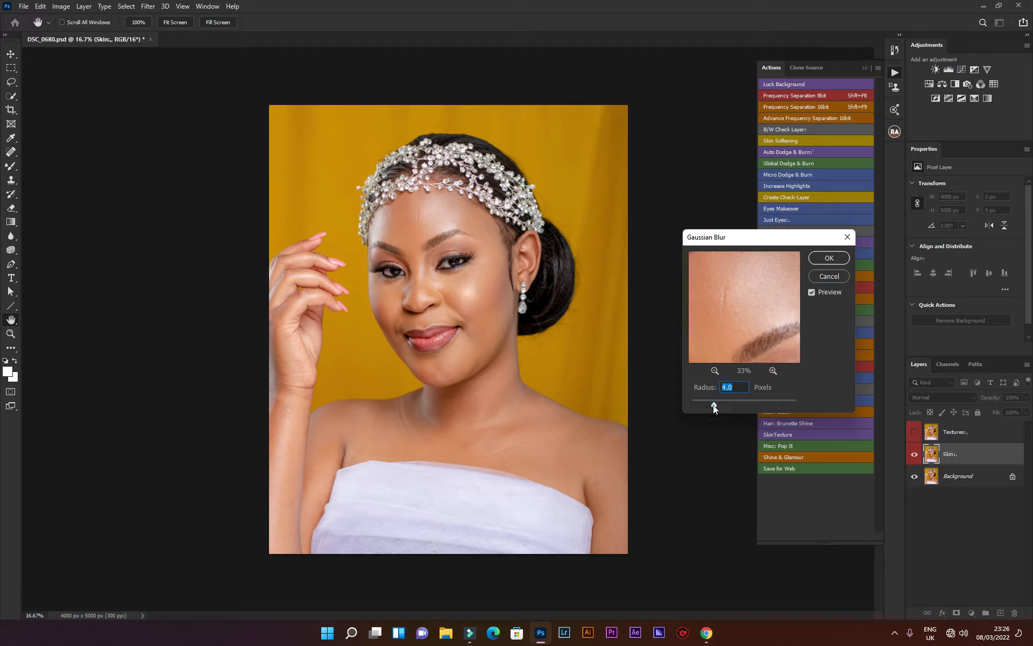
pyautogui.moveTo(718, 404); pyautogui.dragTo(720, 405)
pyautogui.moveTo(727, 304)
pyautogui.mouseDown()
pyautogui.moveTo(740, 336)
pyautogui.moveTo(741, 306)
pyautogui.mouseUp()
pyautogui.click(714, 370)
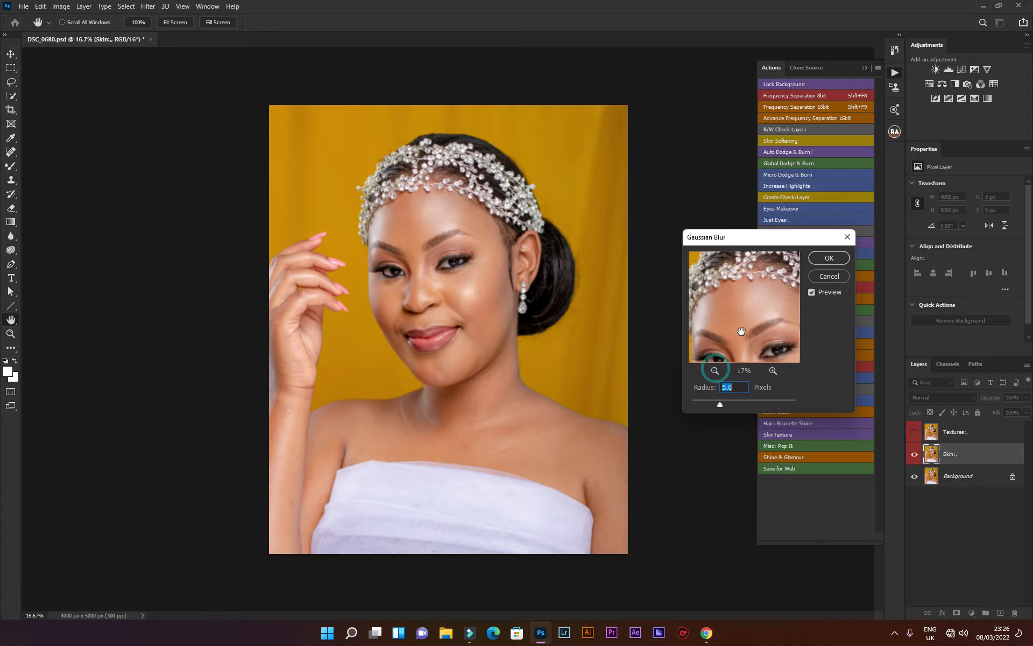
pyautogui.moveTo(716, 356); pyautogui.dragTo(730, 313)
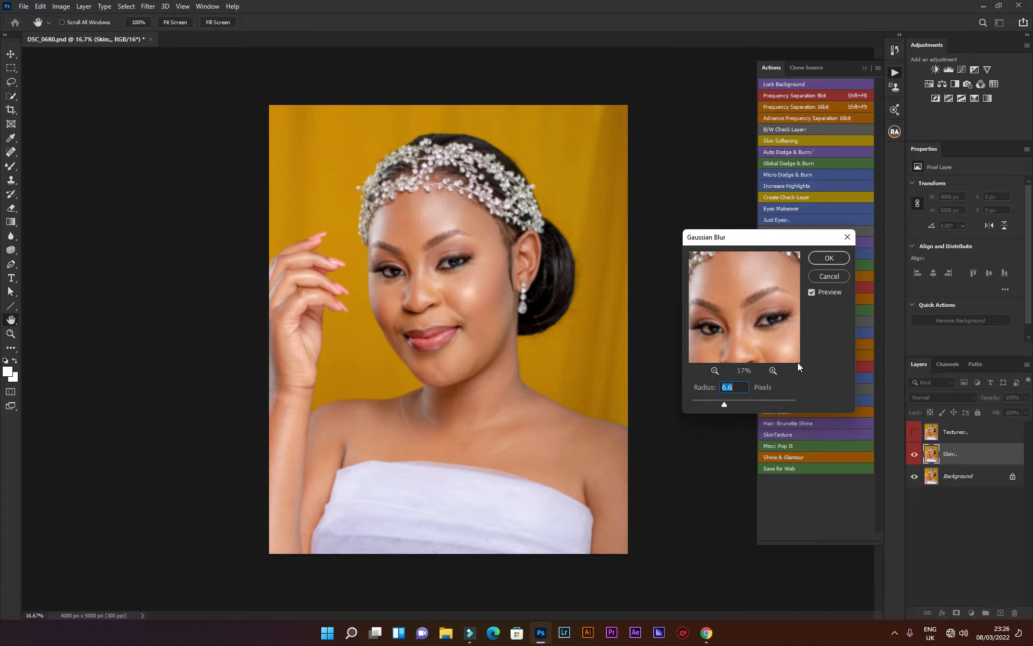
pyautogui.write('7')
pyautogui.moveTo(749, 296); pyautogui.dragTo(728, 294)
pyautogui.moveTo(778, 345)
pyautogui.mouseDown()
pyautogui.moveTo(754, 339)
pyautogui.moveTo(759, 321)
pyautogui.moveTo(756, 330)
pyautogui.moveTo(744, 307)
pyautogui.mouseUp()
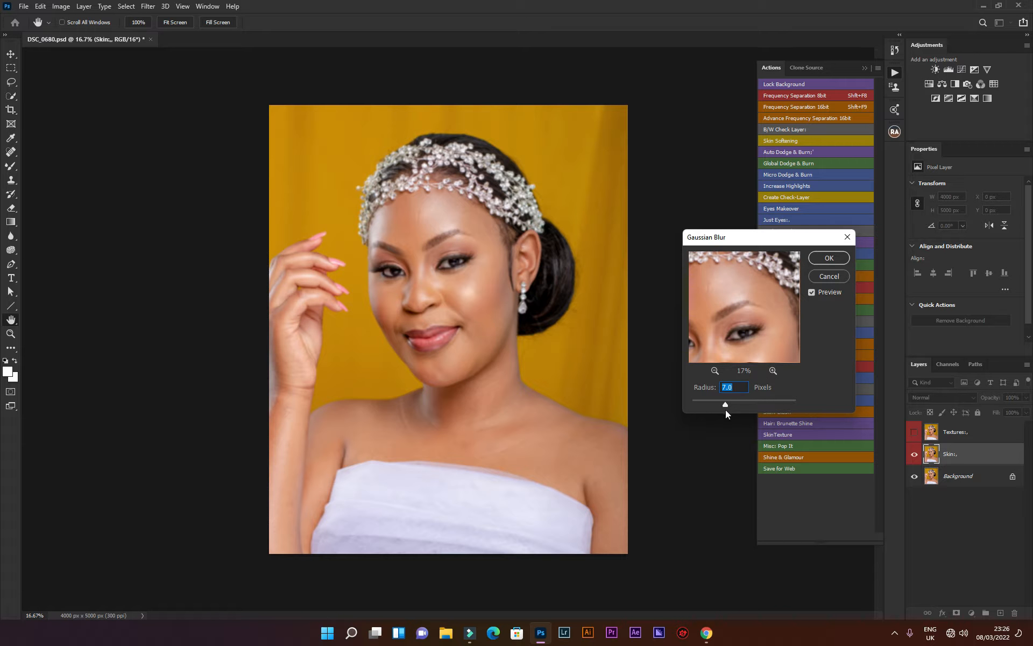
pyautogui.click(826, 259)
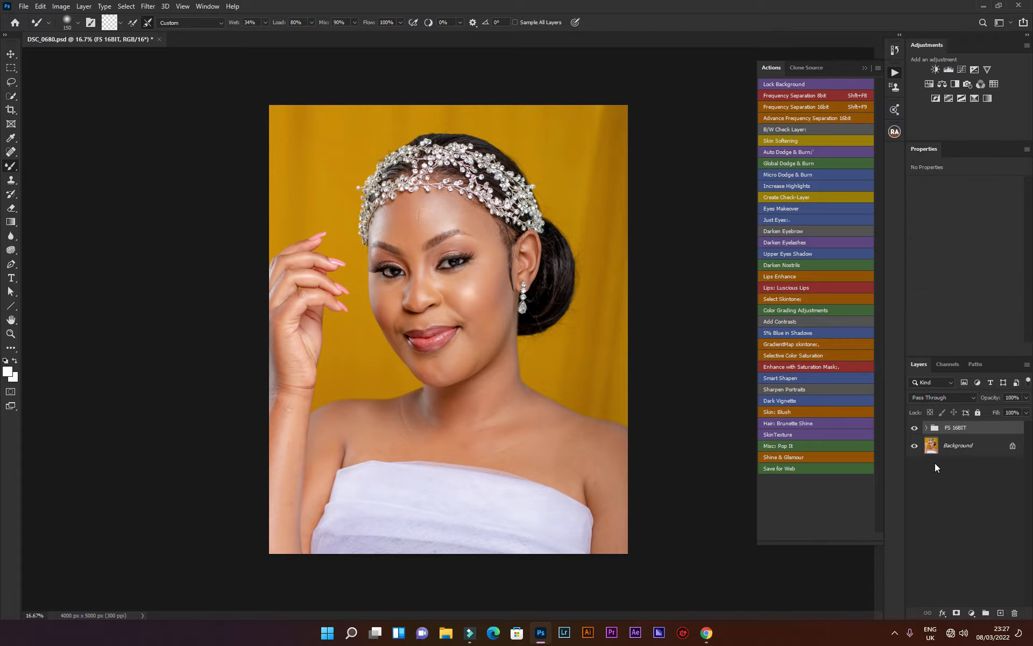
# Inspect the Skin and Textures layers inside the FS 16BIT group and delete the group.
pyautogui.click(926, 428)
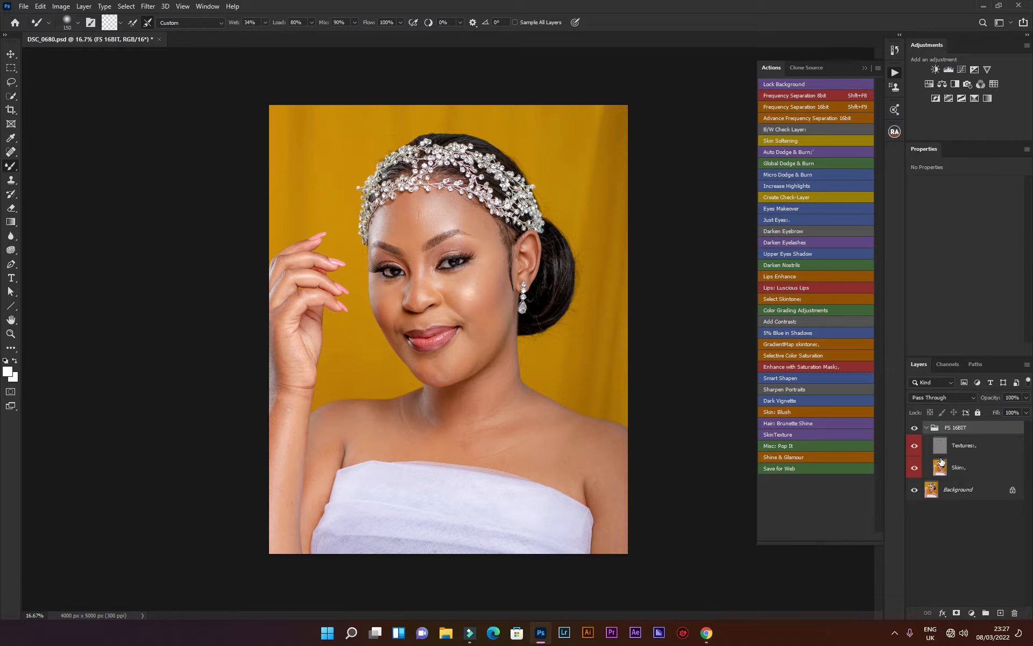
pyautogui.click(967, 470)
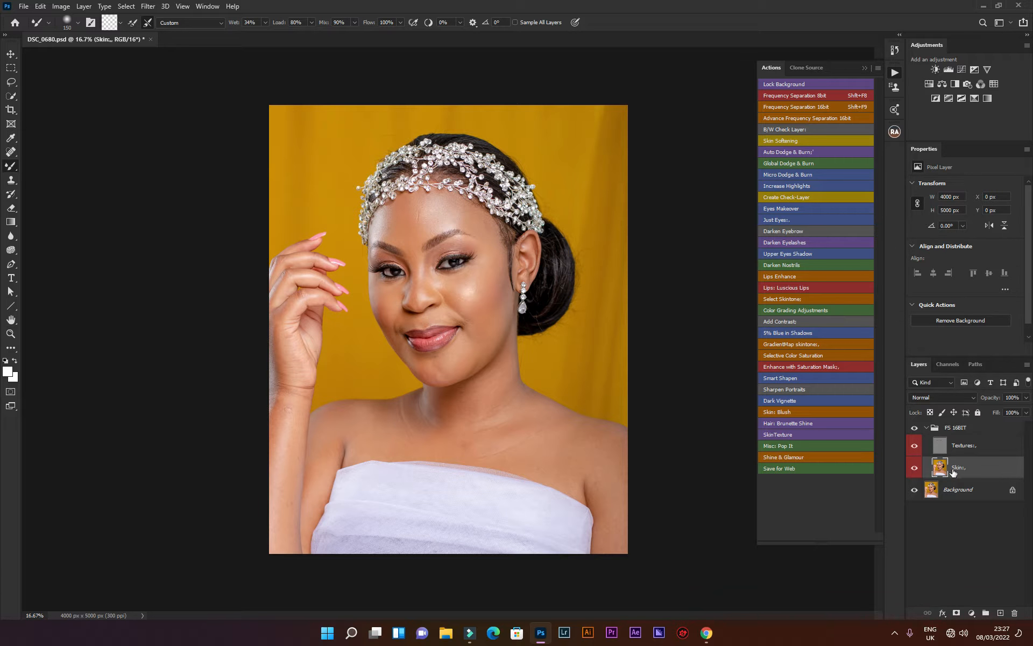
pyautogui.click(968, 449)
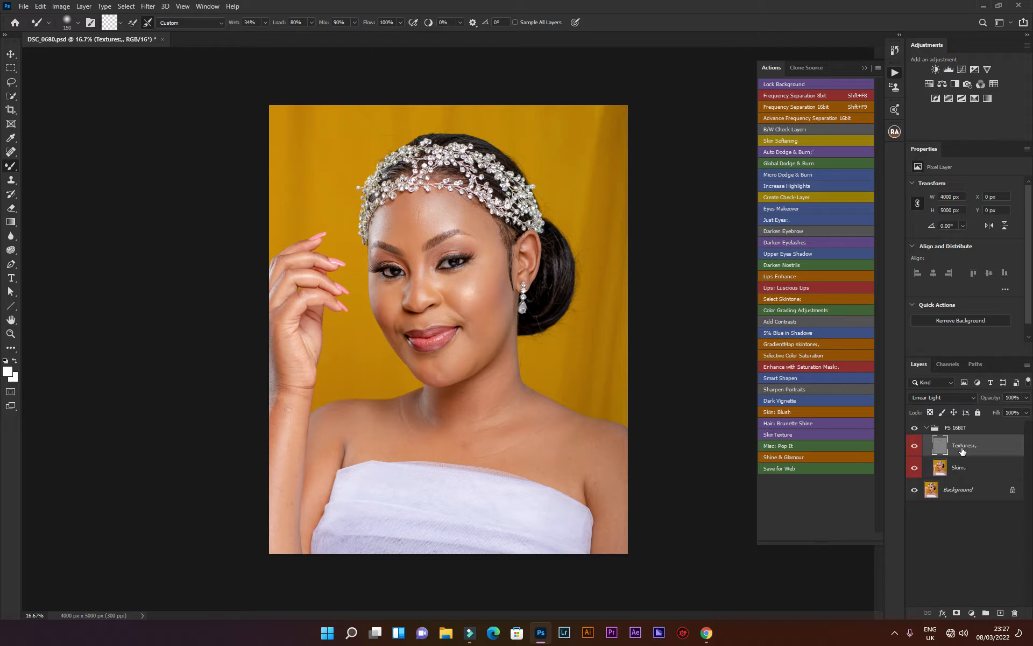
pyautogui.click(926, 428)
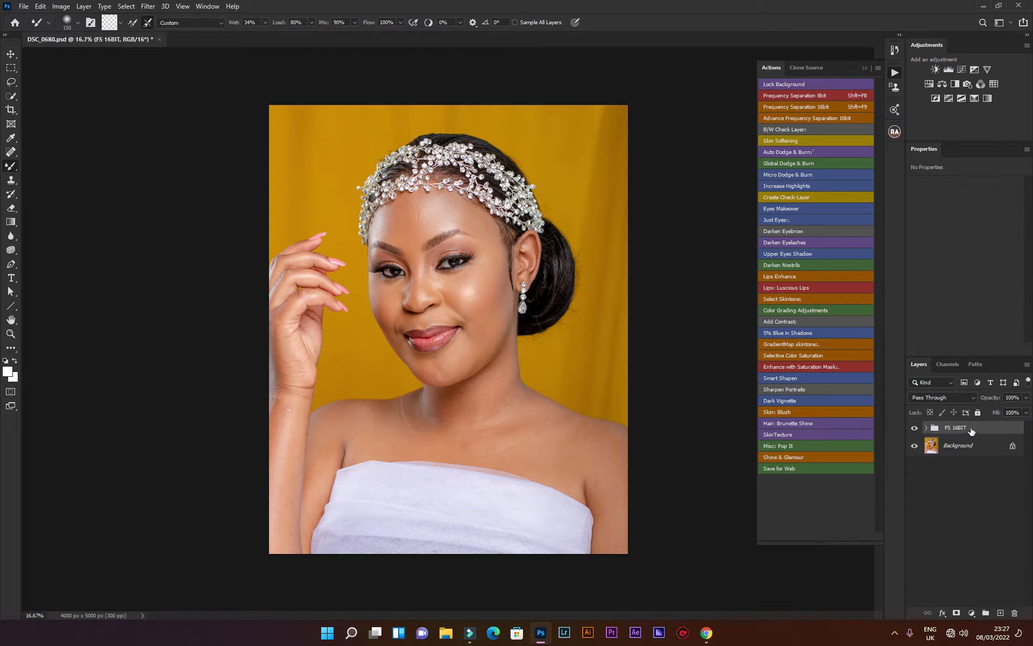
pyautogui.moveTo(978, 428); pyautogui.dragTo(1015, 607)
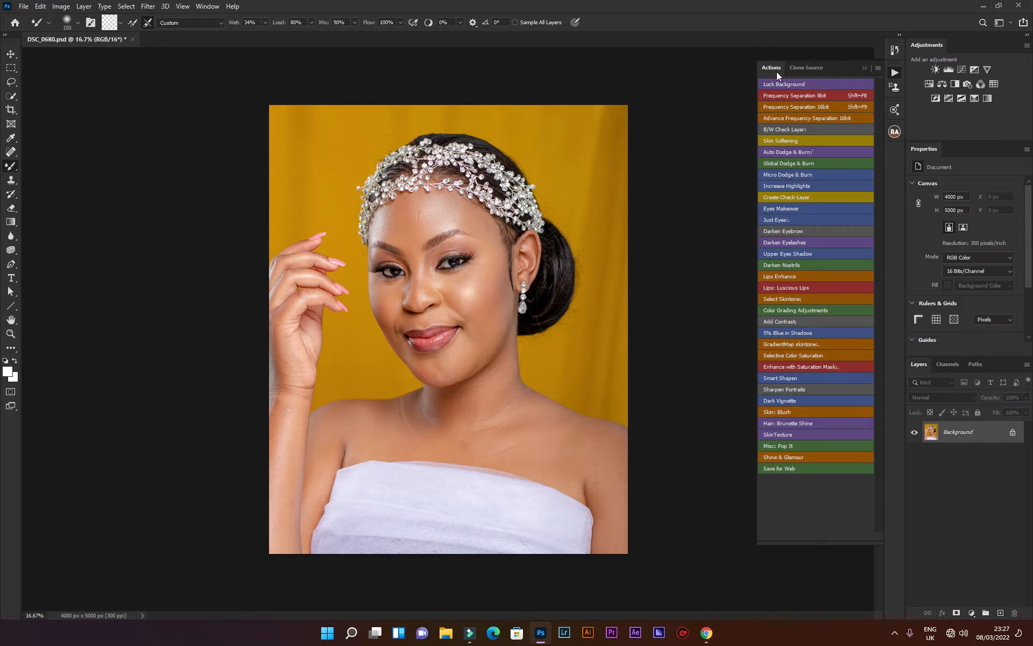
# Run the Frequency Separation 8bit action with a 6.4-pixel Gaussian Blur and delete the resulting FS 8BIT group.
pyautogui.click(801, 96)
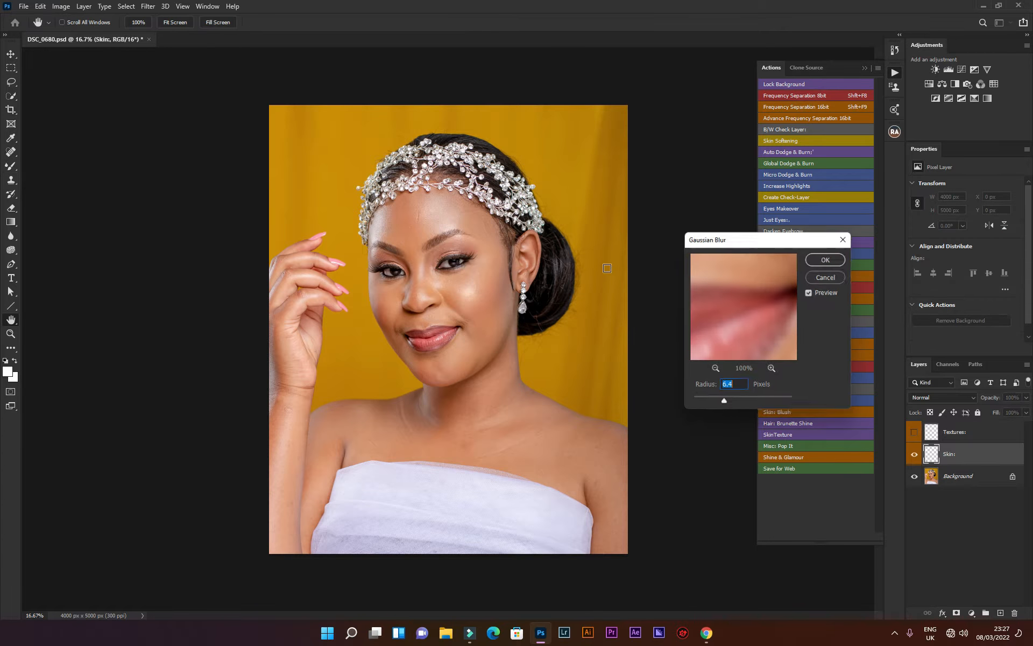
pyautogui.moveTo(714, 291); pyautogui.dragTo(716, 322)
pyautogui.click(715, 371)
pyautogui.click(715, 371)
pyautogui.click(715, 372)
pyautogui.moveTo(751, 279); pyautogui.dragTo(732, 313)
pyautogui.click(716, 371)
pyautogui.click(716, 372)
pyautogui.moveTo(734, 340); pyautogui.dragTo(735, 288)
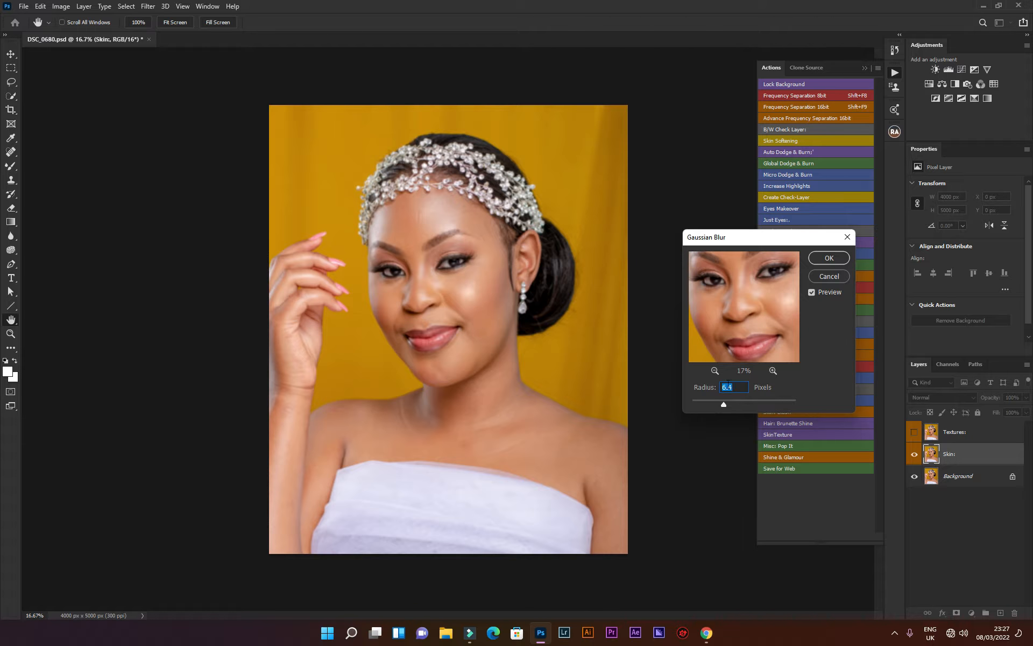
pyautogui.click(715, 370)
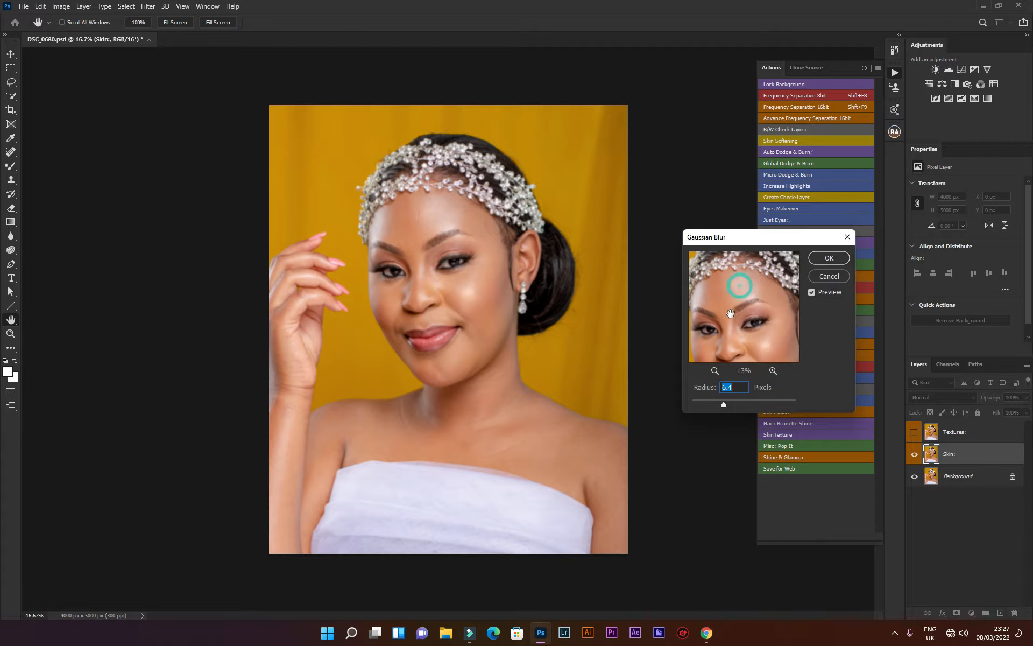
pyautogui.moveTo(732, 288); pyautogui.dragTo(733, 313)
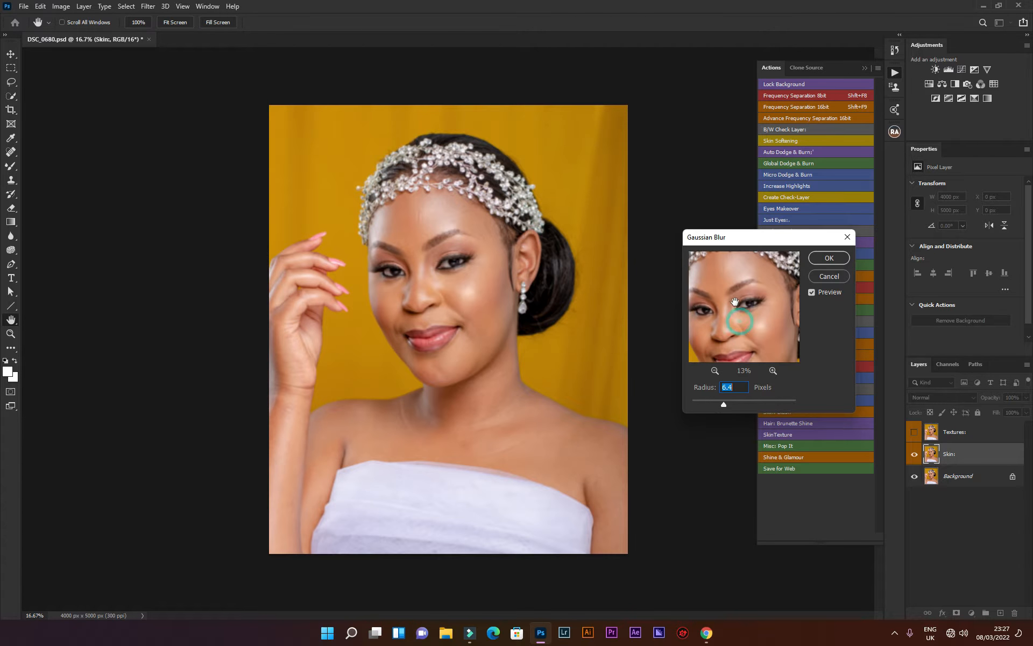
pyautogui.click(828, 258)
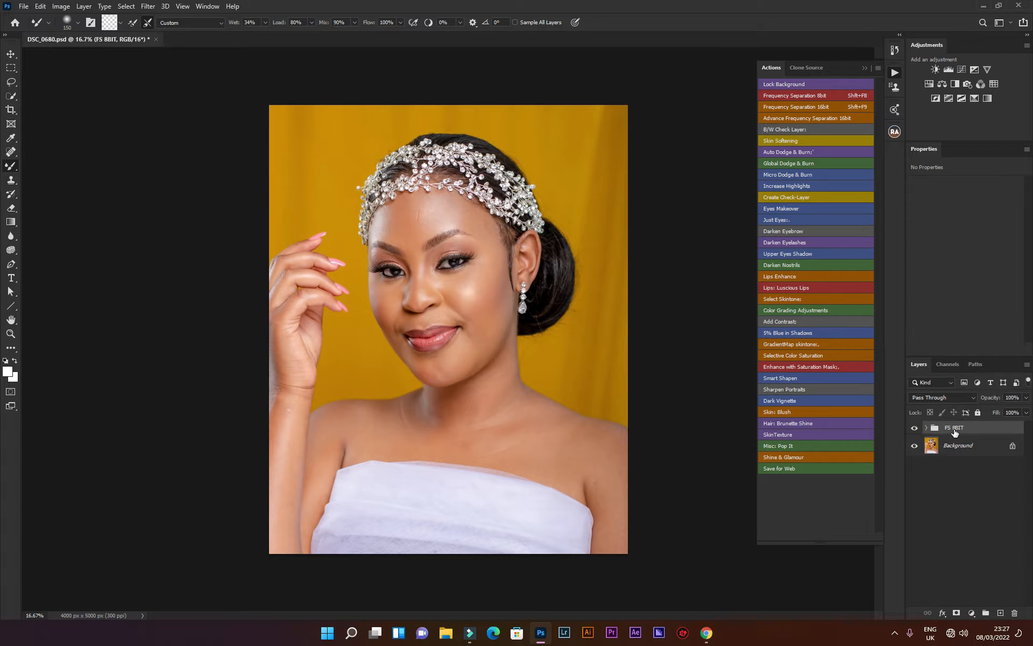
pyautogui.moveTo(959, 429); pyautogui.dragTo(1015, 613)
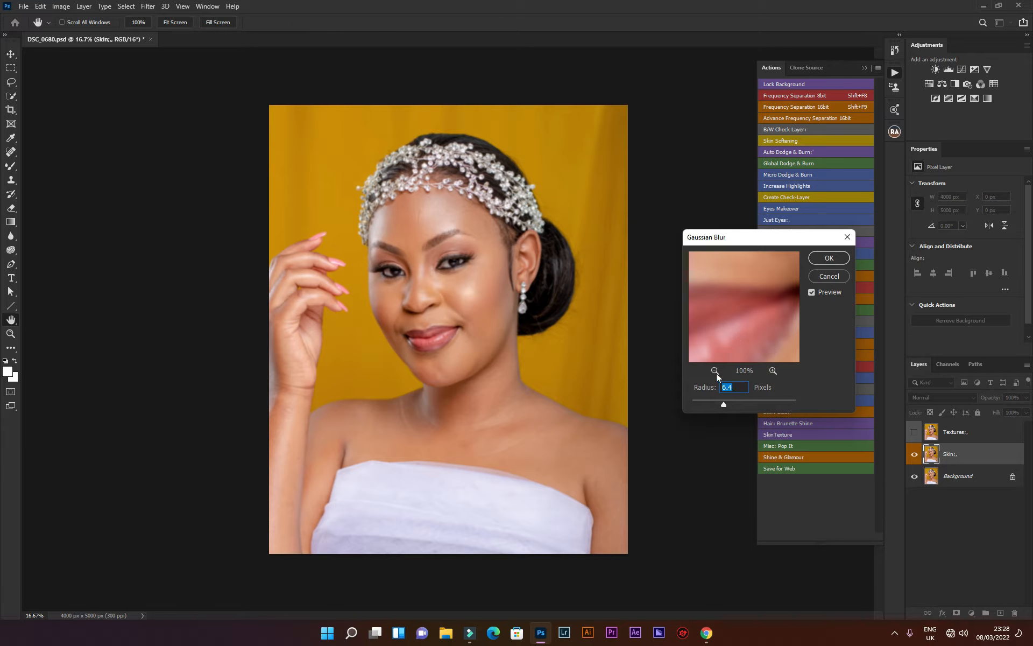
# Lower the skin layer's Gaussian Blur radius to 0.1 pixels and frame the cheek at 33% in the preview.
pyautogui.click(714, 371)
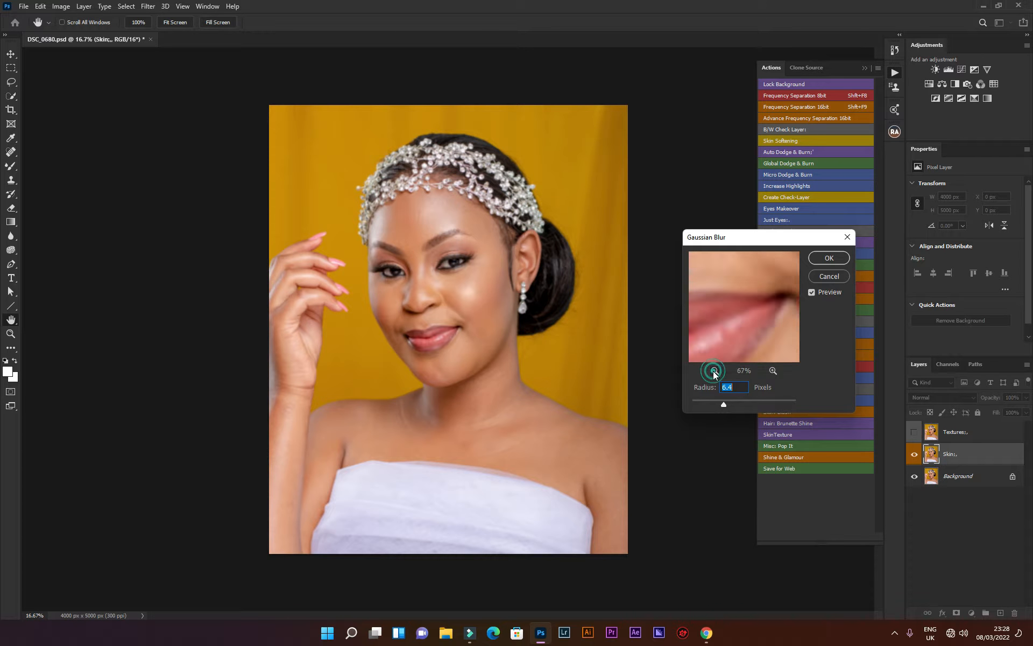
pyautogui.click(715, 370)
pyautogui.click(716, 370)
pyautogui.click(717, 369)
pyautogui.moveTo(727, 282); pyautogui.dragTo(748, 284)
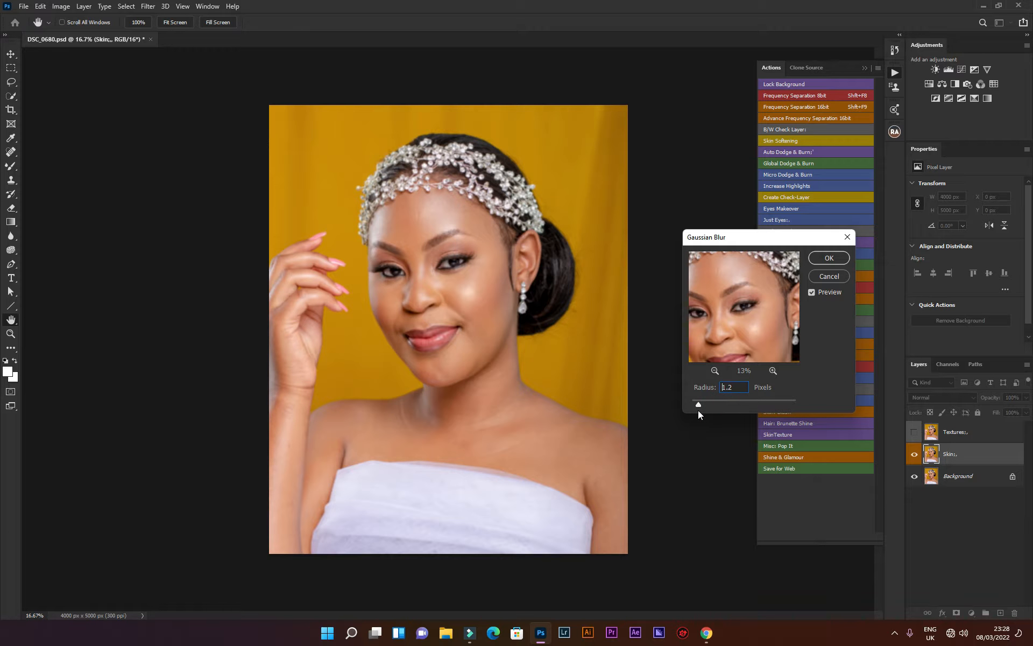
pyautogui.moveTo(695, 409); pyautogui.dragTo(690, 410)
pyautogui.moveTo(728, 318); pyautogui.dragTo(725, 296)
pyautogui.click(773, 371)
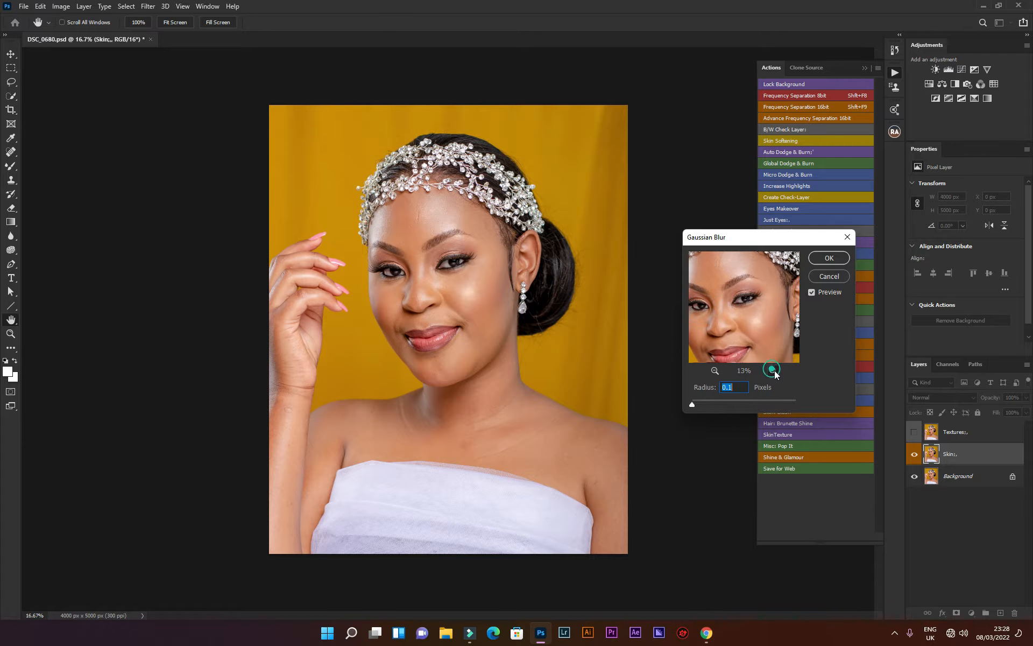
pyautogui.moveTo(758, 344); pyautogui.dragTo(741, 306)
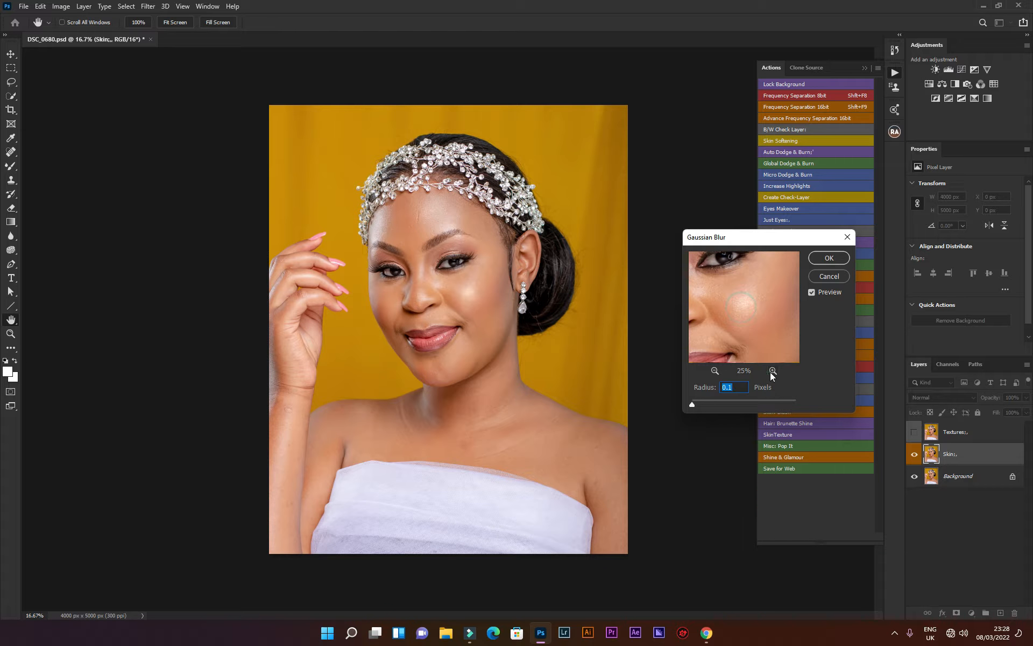
pyautogui.click(772, 370)
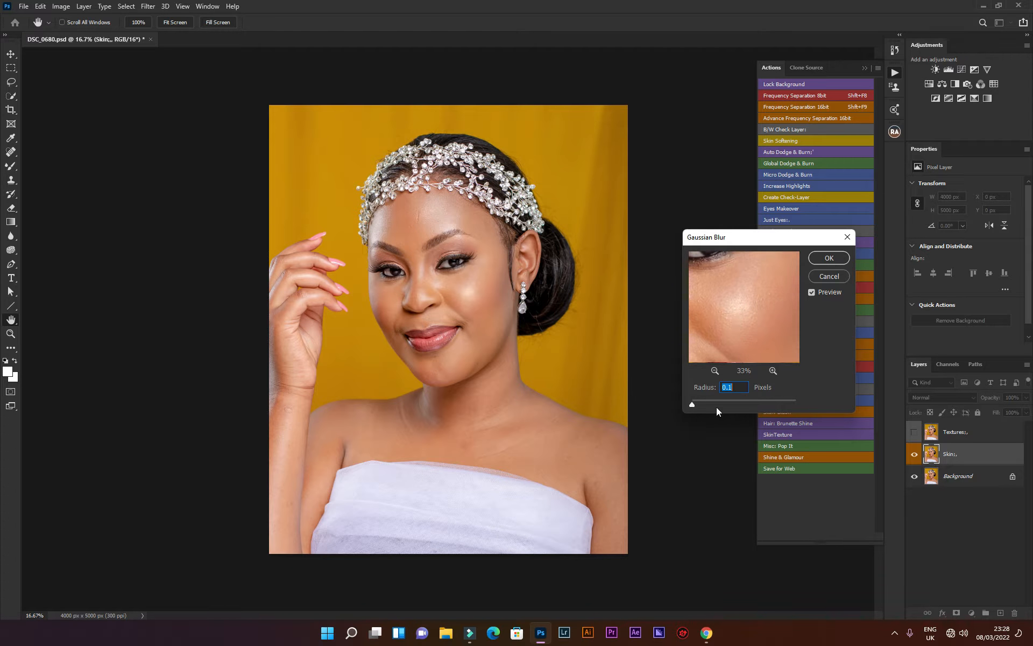
# Set the skin layer's Gaussian Blur radius to 7 pixels, check the eyes in the preview, and apply it.
pyautogui.moveTo(694, 405); pyautogui.dragTo(702, 405)
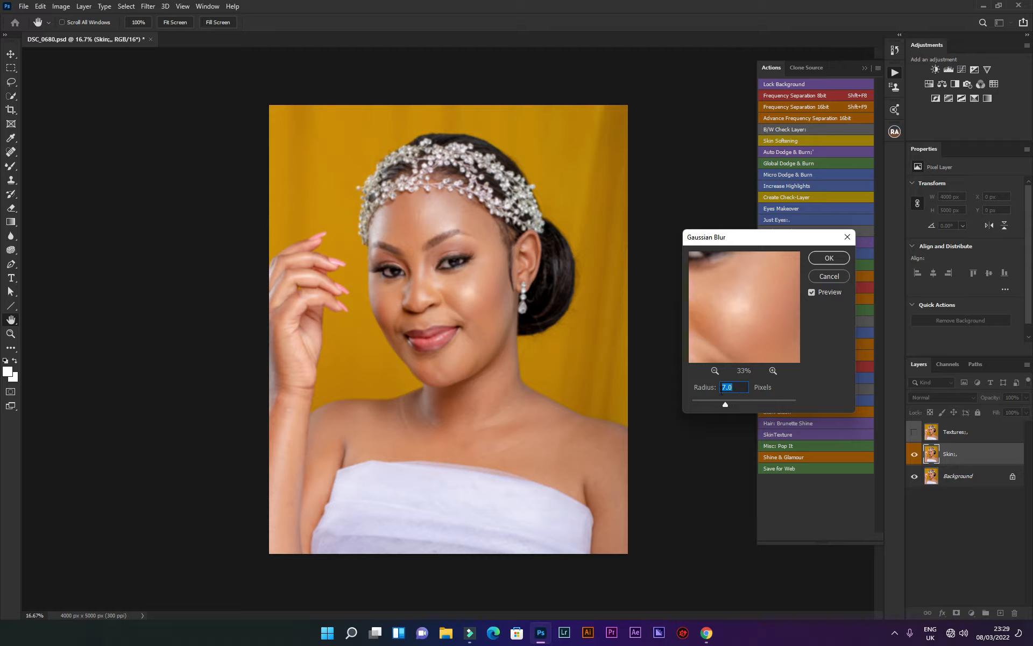
pyautogui.moveTo(720, 295); pyautogui.dragTo(752, 296)
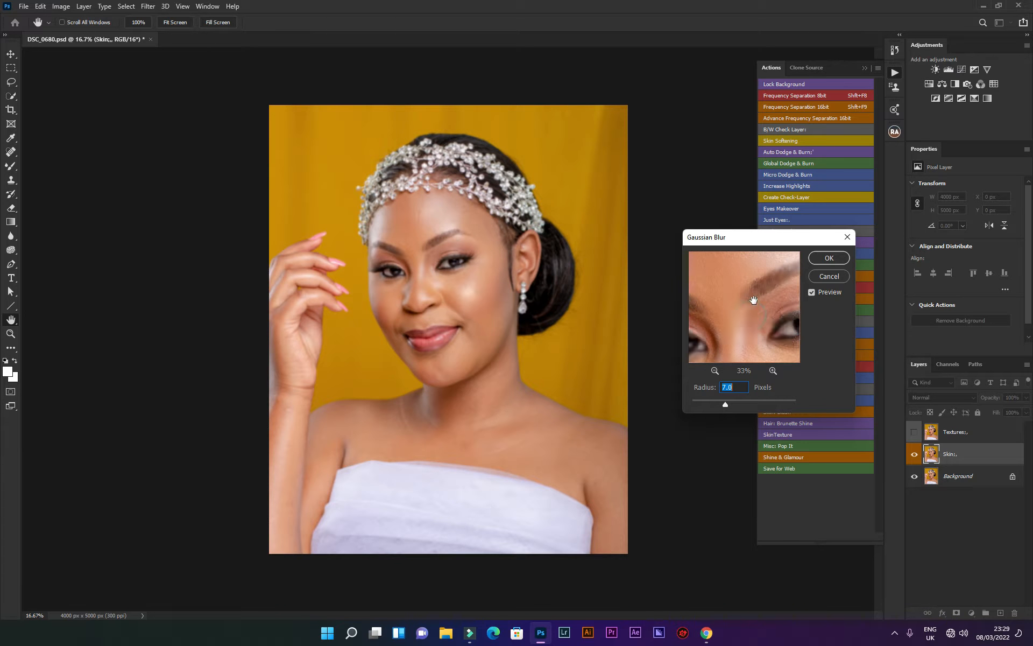
pyautogui.click(828, 259)
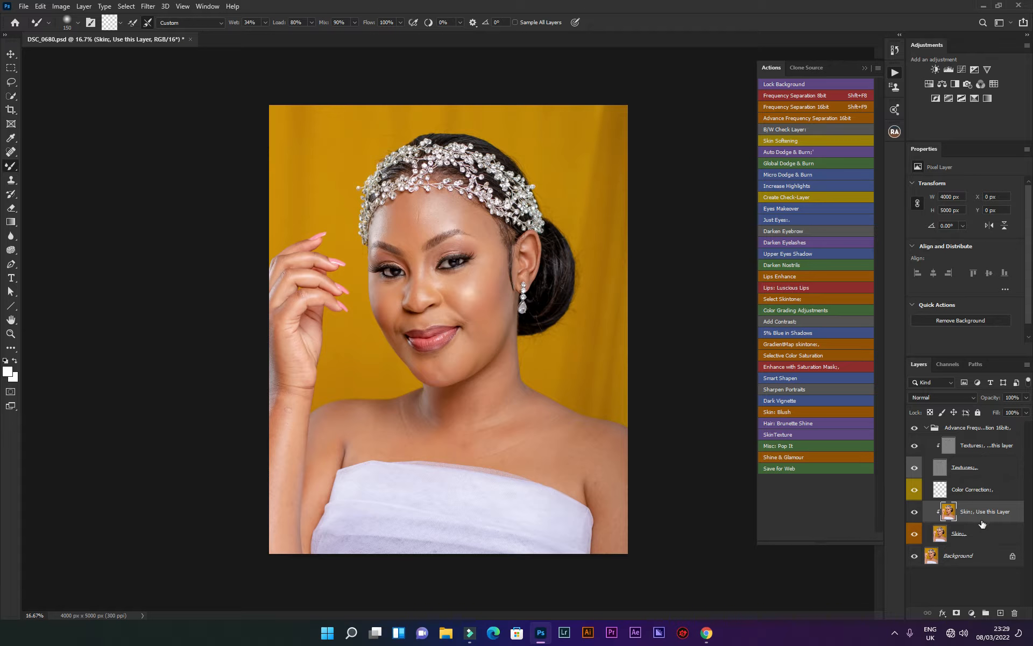
# Inspect the Skin and Textures layers and their clipped "Use this layer" copies in the Advance Frequency Separation 16bit group.
pyautogui.click(957, 541)
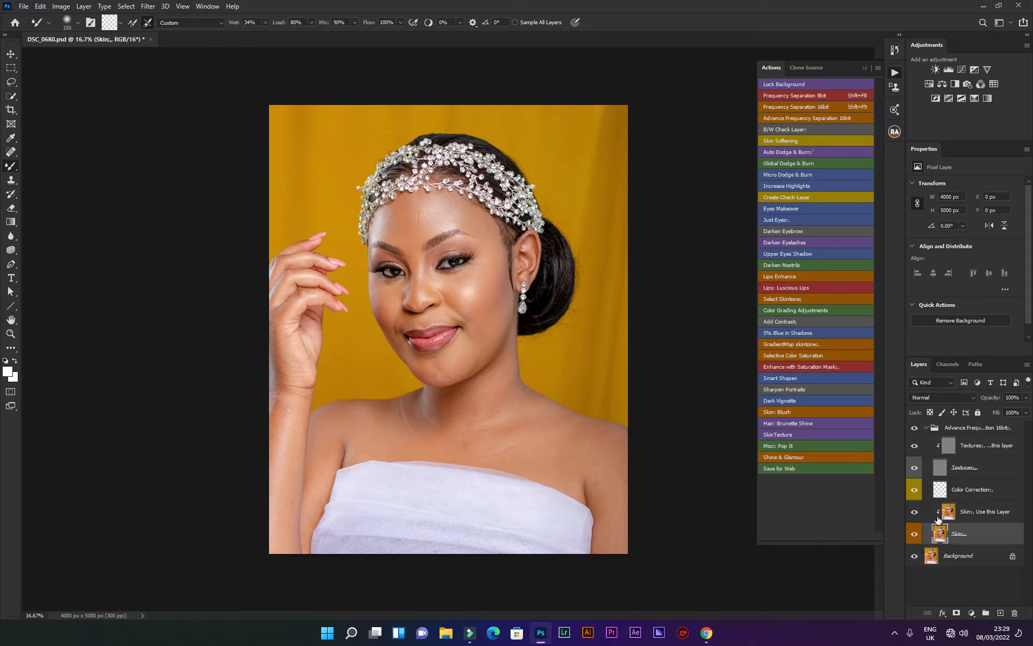
pyautogui.click(974, 514)
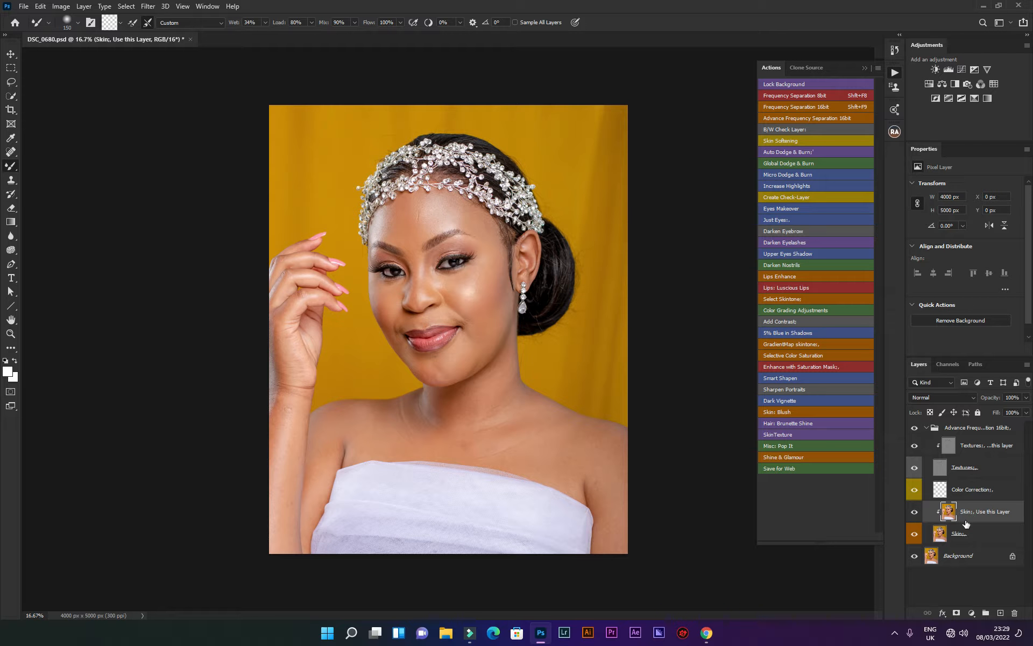
pyautogui.click(973, 474)
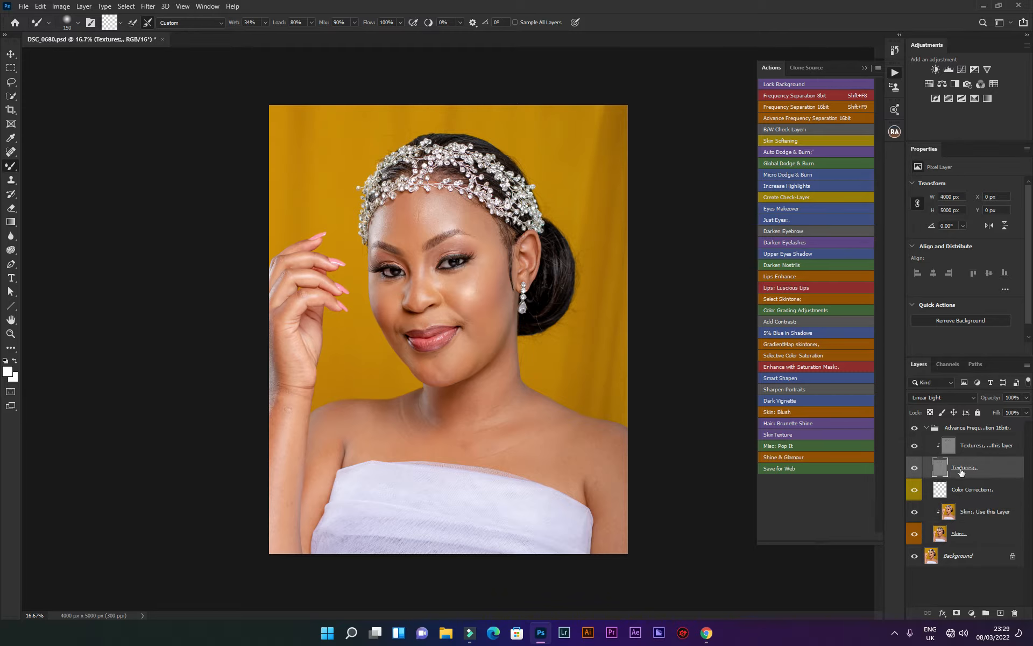
pyautogui.click(964, 447)
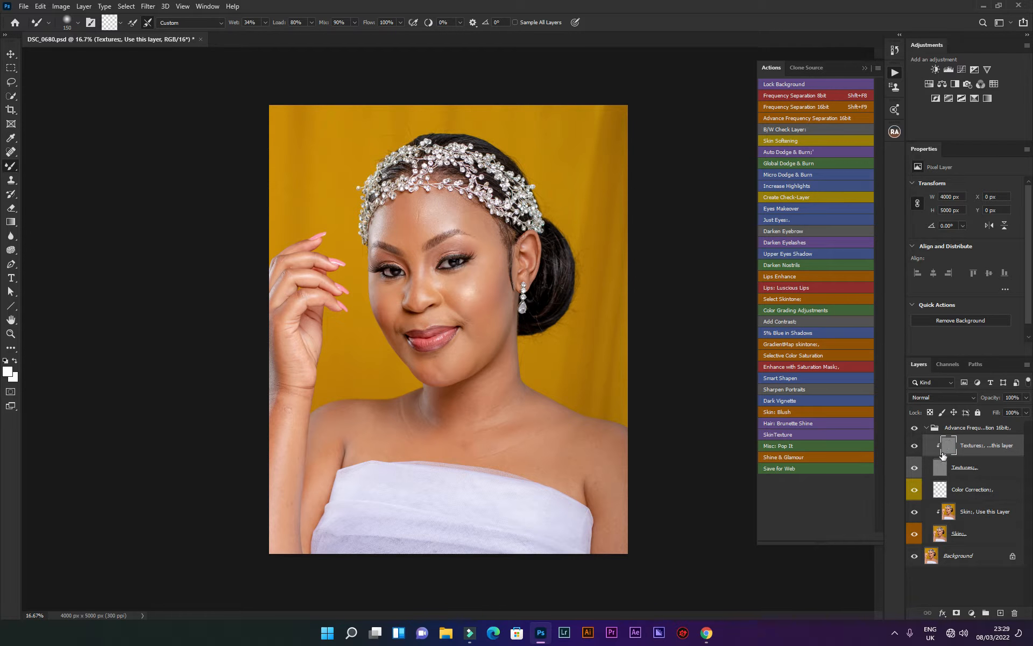
# Blend the cheek and forehead tones with the Mixer Brush on the clipped "Skin:, Use this Layer" layer.
pyautogui.click(962, 517)
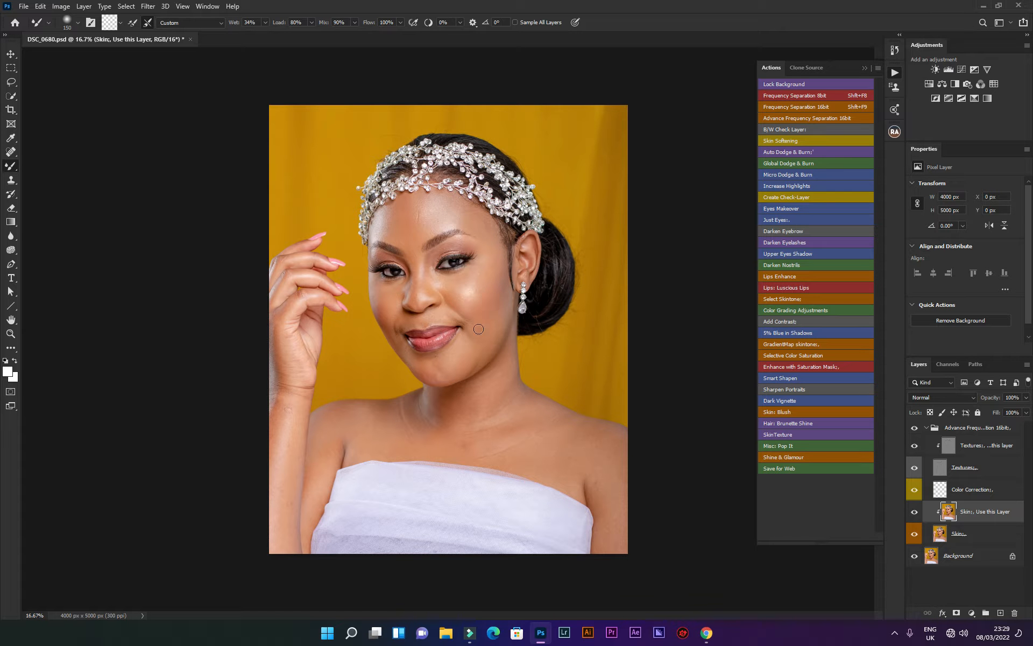
pyautogui.click(500, 310)
pyautogui.click(499, 316)
pyautogui.click(497, 279)
pyautogui.click(959, 535)
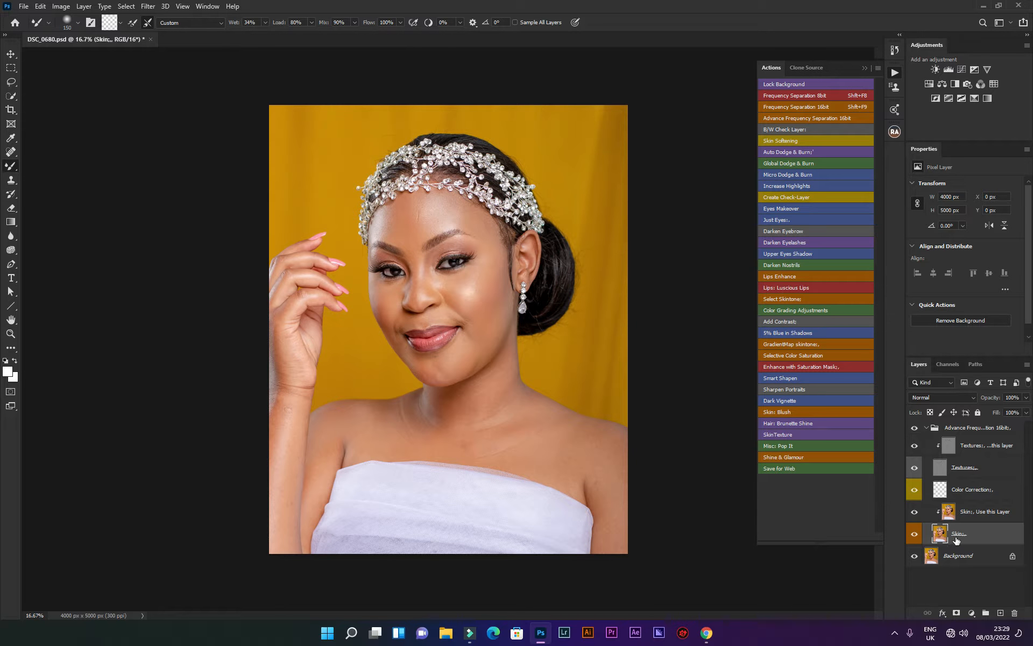
pyautogui.click(972, 513)
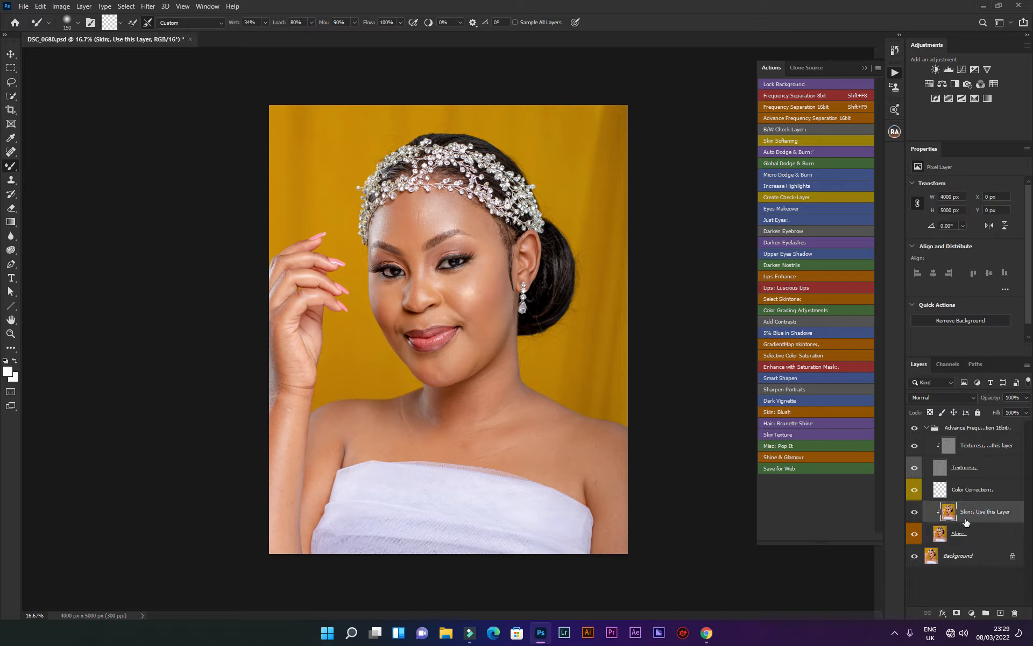
pyautogui.moveTo(410, 213)
pyautogui.mouseDown()
pyautogui.moveTo(407, 230)
pyautogui.moveTo(416, 228)
pyautogui.moveTo(403, 245)
pyautogui.mouseUp()
pyautogui.moveTo(487, 225); pyautogui.dragTo(493, 240)
pyautogui.moveTo(482, 222)
pyautogui.mouseDown()
pyautogui.moveTo(499, 251)
pyautogui.moveTo(464, 312)
pyautogui.mouseUp()
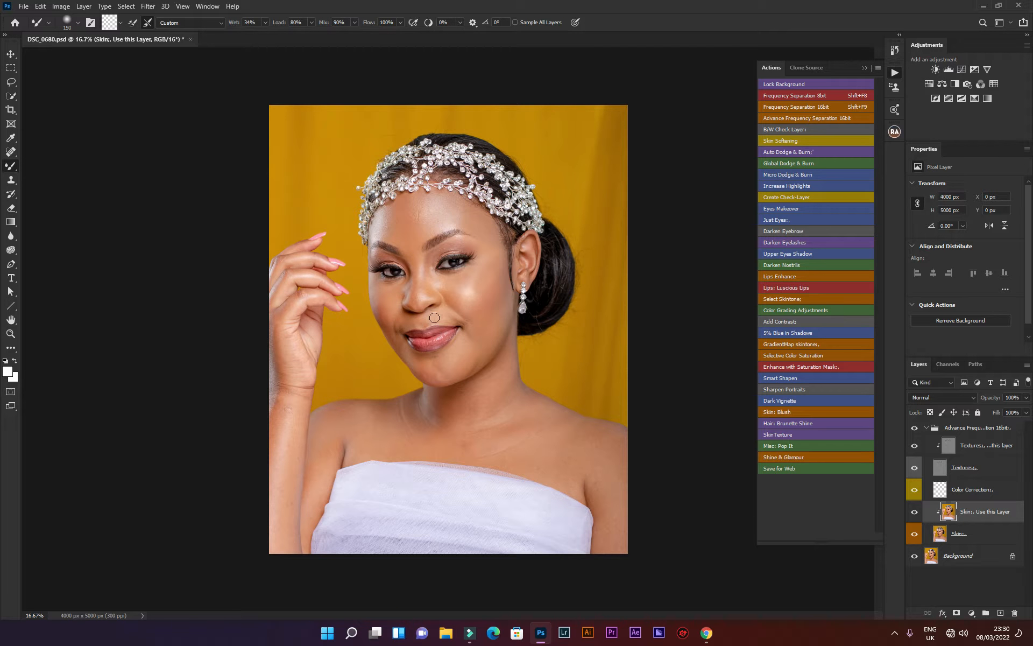
pyautogui.moveTo(468, 295)
pyautogui.mouseDown()
pyautogui.moveTo(490, 264)
pyautogui.moveTo(471, 297)
pyautogui.moveTo(495, 262)
pyautogui.moveTo(462, 298)
pyautogui.moveTo(487, 257)
pyautogui.moveTo(470, 295)
pyautogui.moveTo(488, 282)
pyautogui.moveTo(489, 258)
pyautogui.moveTo(478, 280)
pyautogui.moveTo(488, 263)
pyautogui.moveTo(490, 276)
pyautogui.moveTo(486, 224)
pyautogui.moveTo(436, 245)
pyautogui.moveTo(491, 261)
pyautogui.mouseUp()
# Delete the Advance Frequency Separation 16bit group, run the B/W Check Layer action, and select the check layer.
pyautogui.click(926, 427)
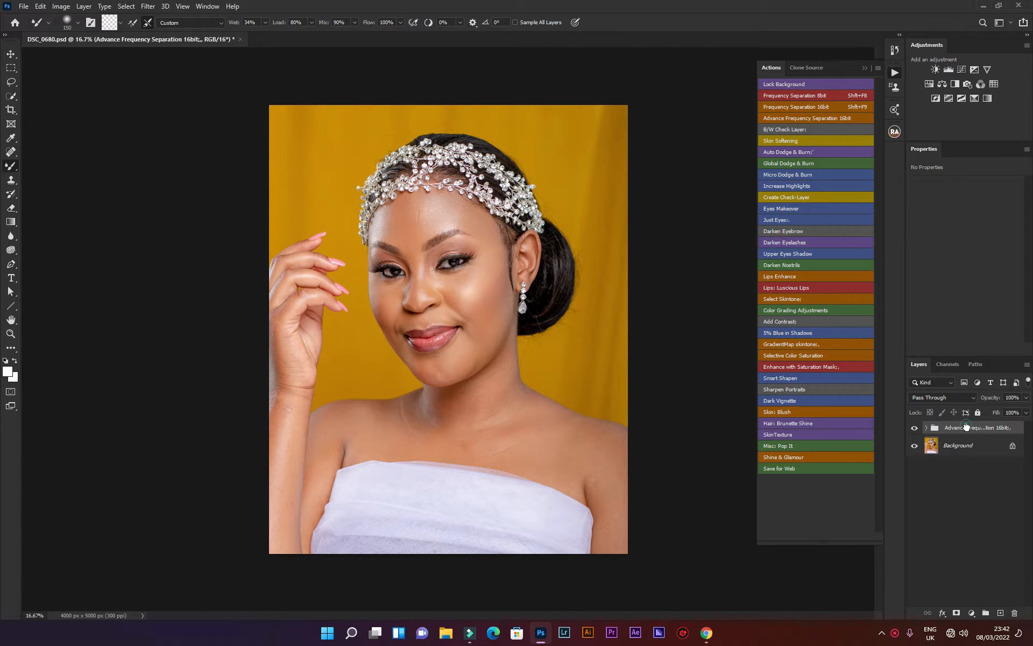
pyautogui.moveTo(967, 427); pyautogui.dragTo(1017, 613)
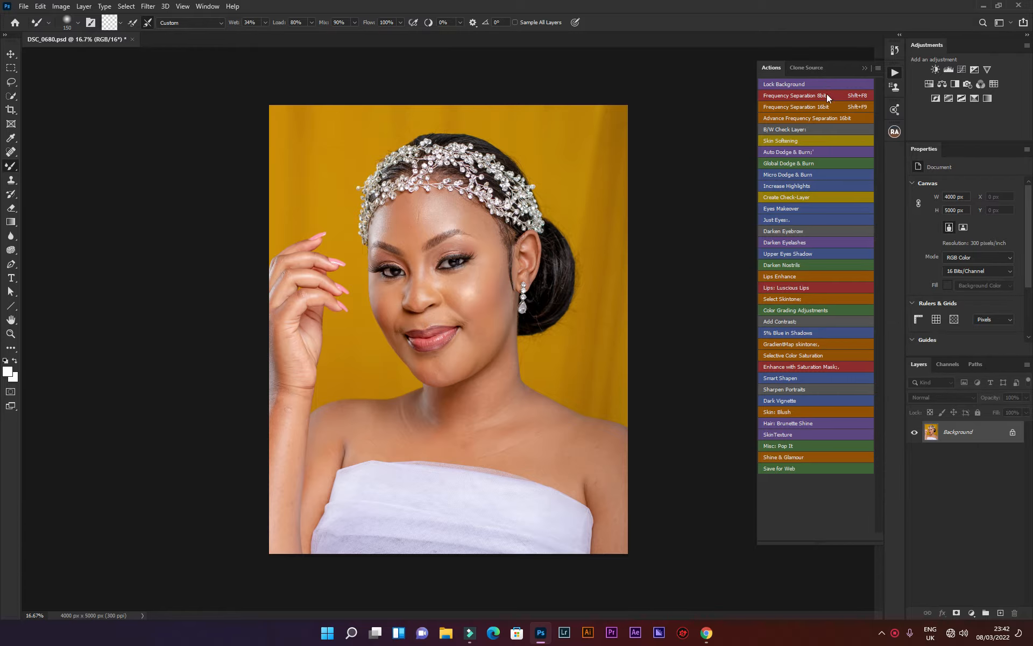
pyautogui.click(785, 128)
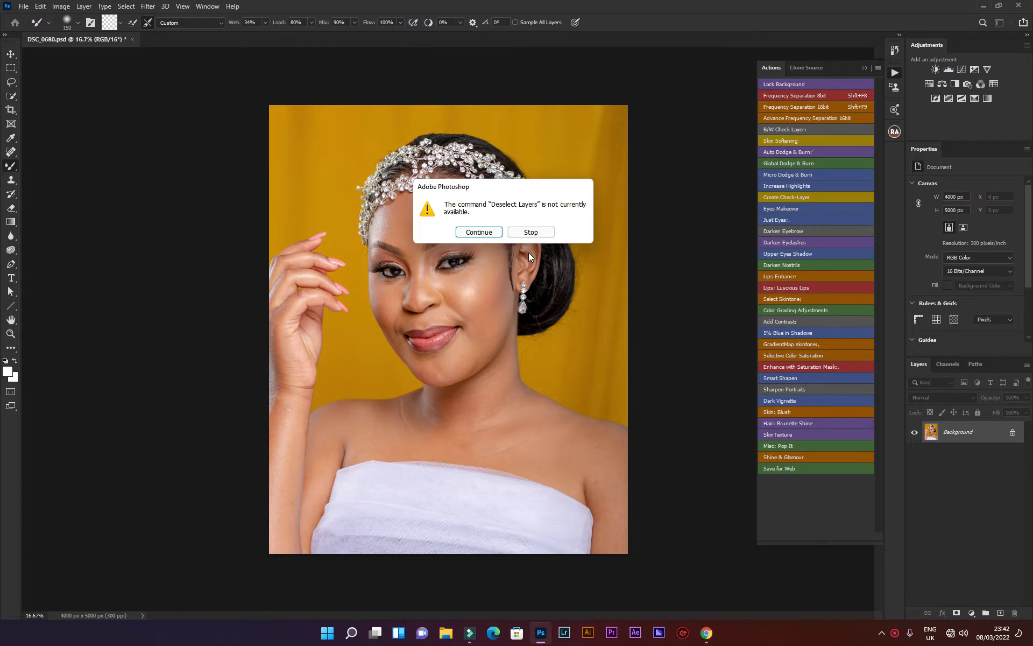
pyautogui.click(483, 232)
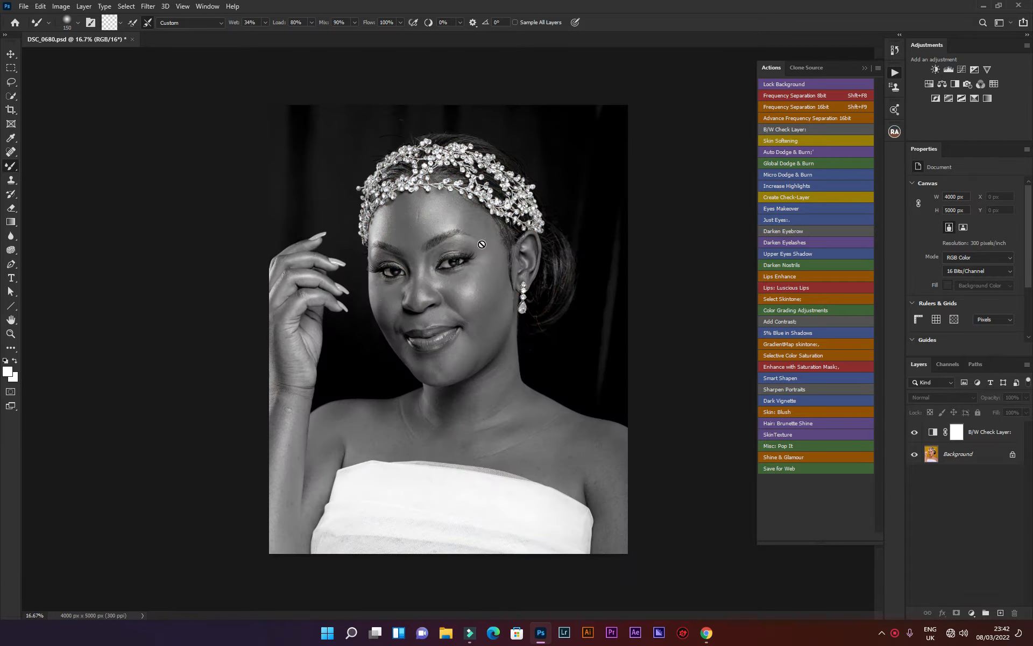
pyautogui.click(994, 435)
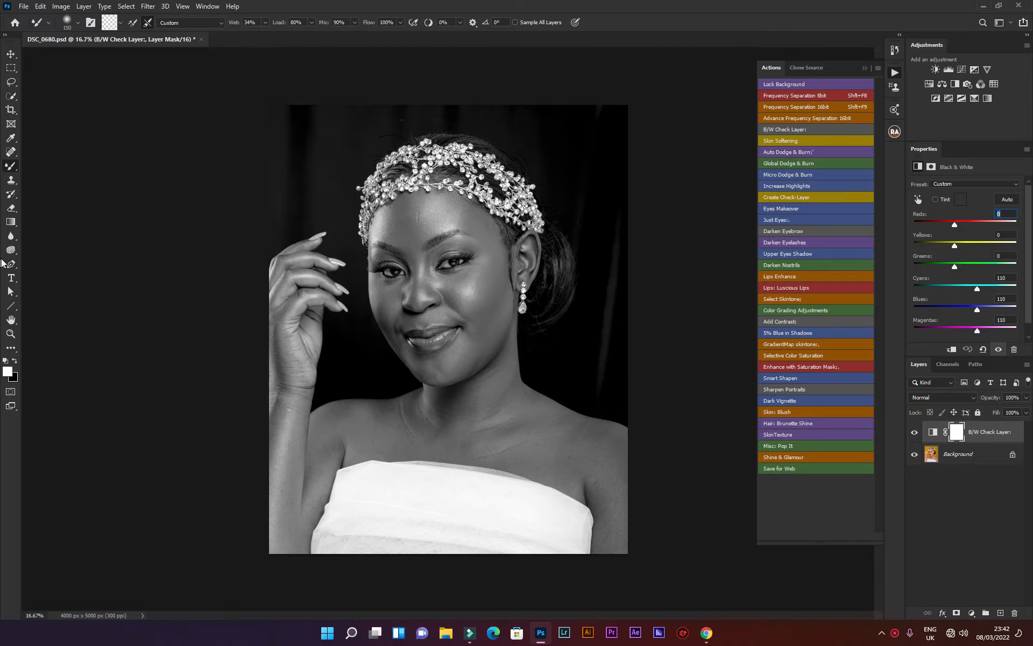
# Hide the B/W Check Layer and run Frequency Separation 16bit on the Background with a 6.4-pixel Gaussian Blur.
pyautogui.click(11, 333)
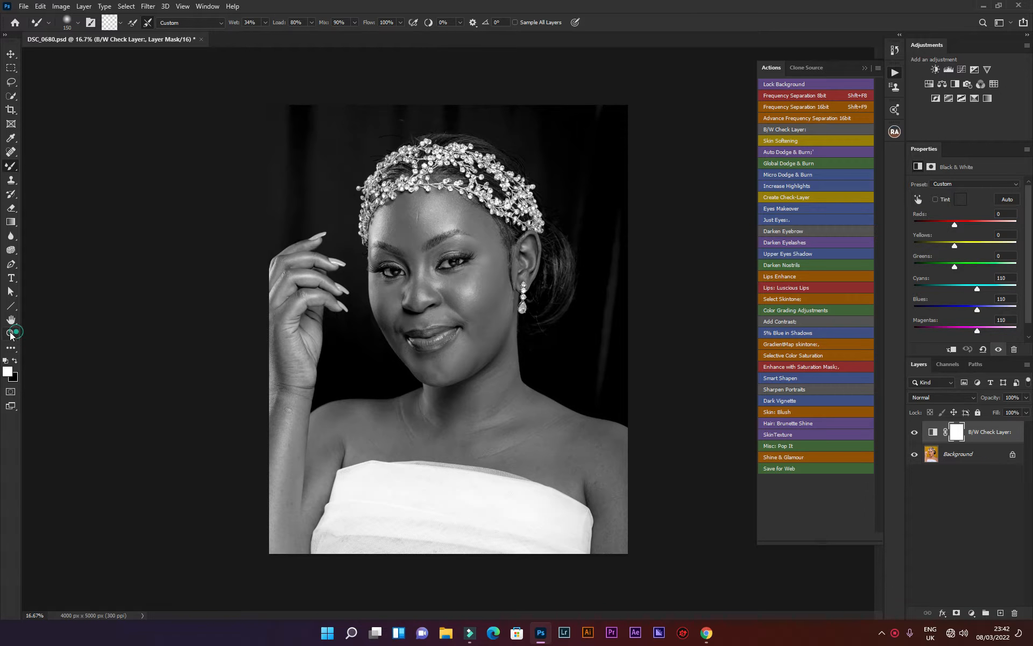
pyautogui.click(485, 286)
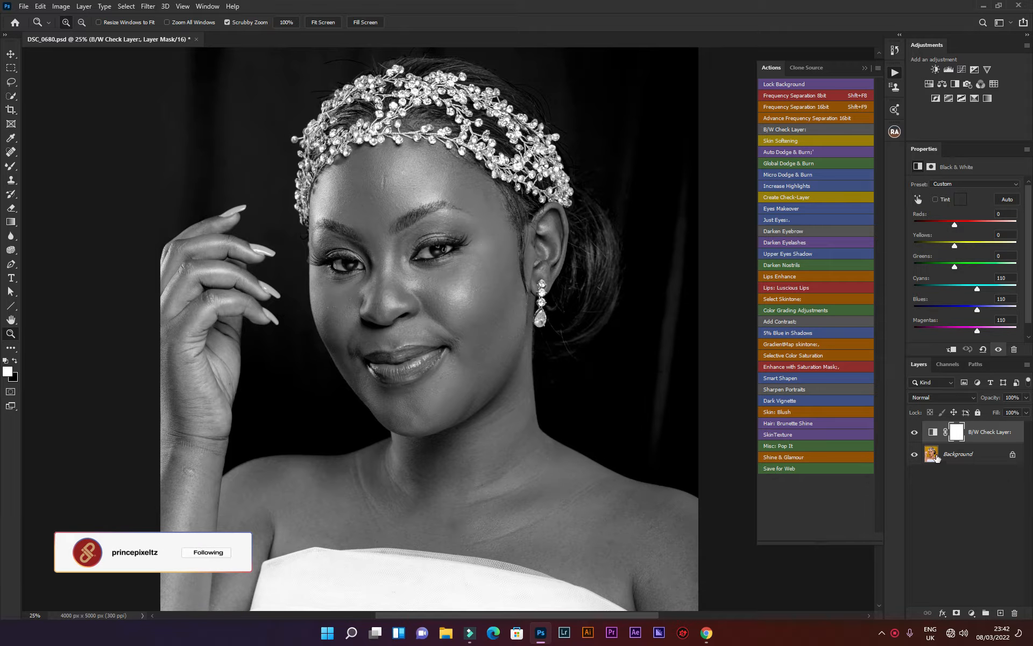
pyautogui.click(914, 432)
pyautogui.click(958, 455)
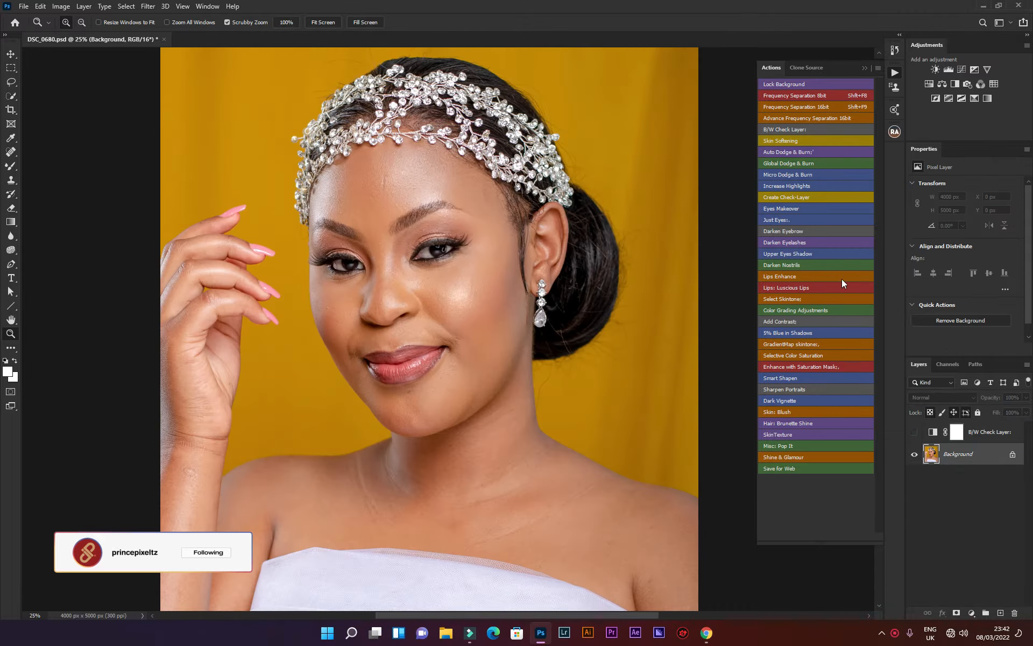
pyautogui.click(804, 106)
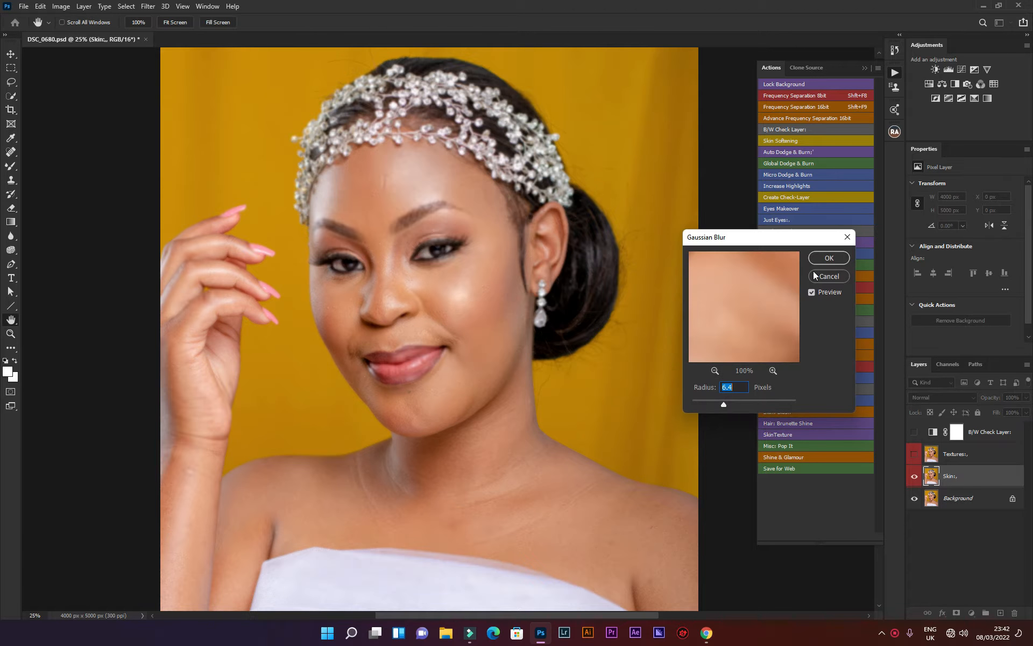
pyautogui.click(827, 258)
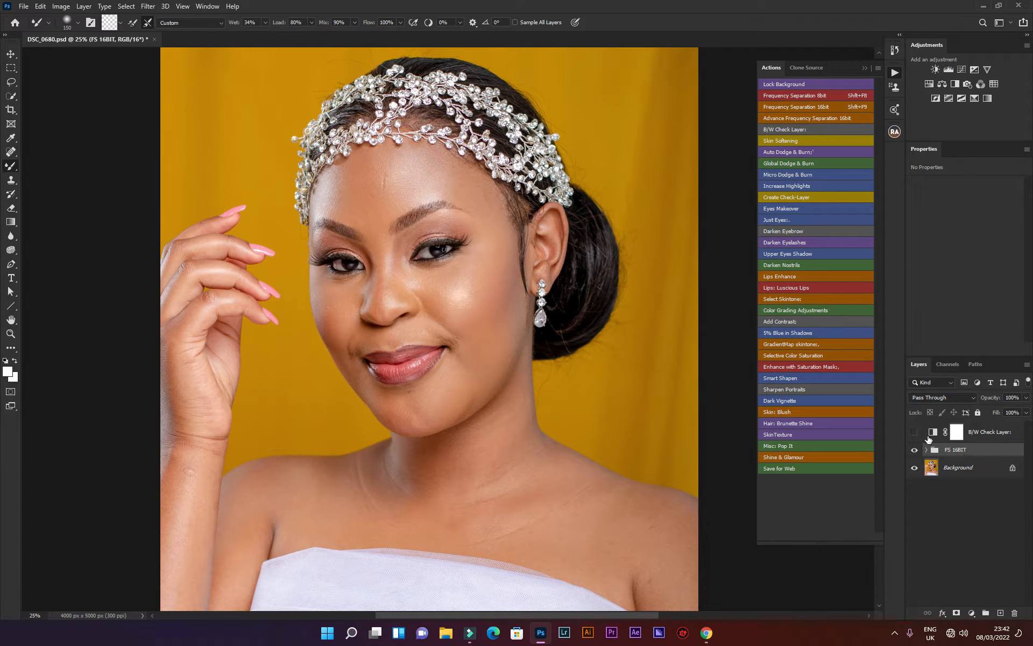
# Show the B/W Check Layer again and select the Skin layer inside the FS 16BIT group.
pyautogui.click(996, 432)
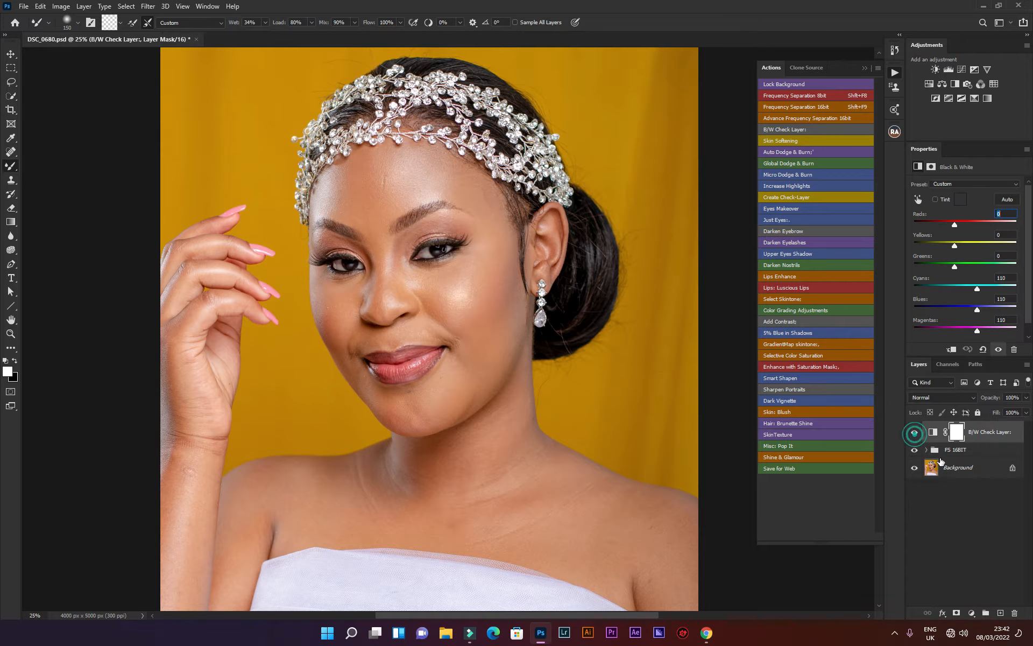
pyautogui.click(915, 432)
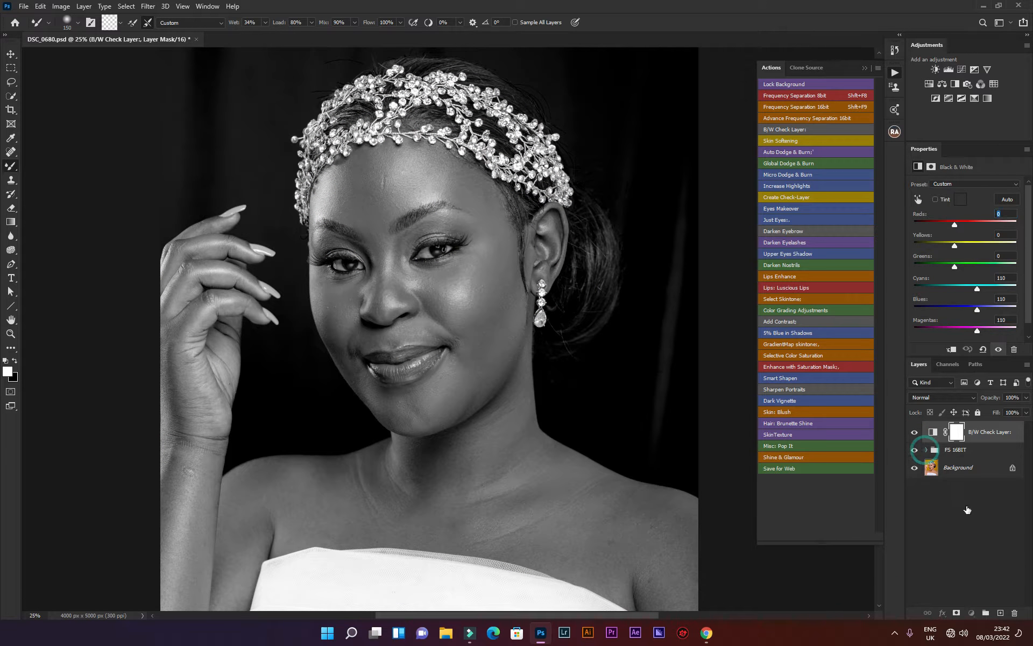
pyautogui.click(926, 451)
pyautogui.click(985, 489)
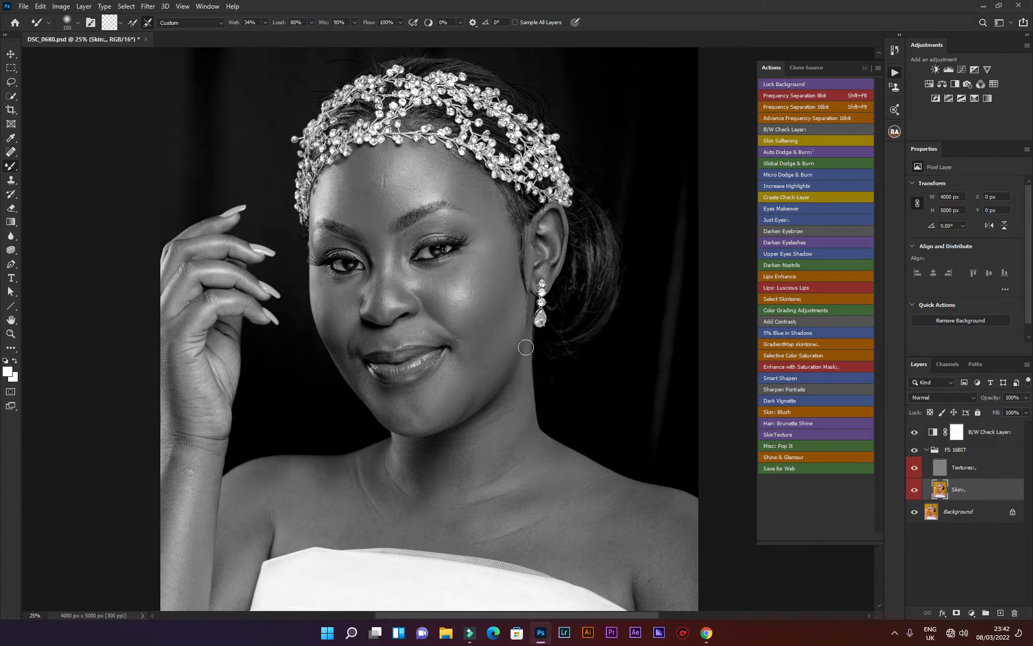
# Enlarge the Mixer Brush to 250 pixels, blend the patchy tones on the cheek and jaw, and compare with the FS 16BIT group hidden.
pyautogui.press(']')
pyautogui.press(']')
pyautogui.press(']')
pyautogui.moveTo(479, 321)
pyautogui.mouseDown()
pyautogui.moveTo(504, 275)
pyautogui.moveTo(503, 249)
pyautogui.moveTo(496, 297)
pyautogui.moveTo(474, 311)
pyautogui.moveTo(487, 256)
pyautogui.moveTo(479, 294)
pyautogui.moveTo(492, 275)
pyautogui.mouseUp()
pyautogui.moveTo(478, 355); pyautogui.dragTo(469, 364)
pyautogui.moveTo(511, 320)
pyautogui.mouseDown()
pyautogui.moveTo(497, 349)
pyautogui.moveTo(438, 401)
pyautogui.moveTo(452, 385)
pyautogui.moveTo(439, 417)
pyautogui.mouseUp()
pyautogui.moveTo(477, 381); pyautogui.dragTo(510, 336)
pyautogui.click(915, 450)
pyautogui.click(914, 450)
# Blend the uneven tones on the upper cheek, temple and across the forehead on the Skin layer with the Mixer Brush.
pyautogui.moveTo(473, 313); pyautogui.dragTo(481, 270)
pyautogui.moveTo(494, 228); pyautogui.dragTo(490, 251)
pyautogui.moveTo(480, 193); pyautogui.dragTo(485, 202)
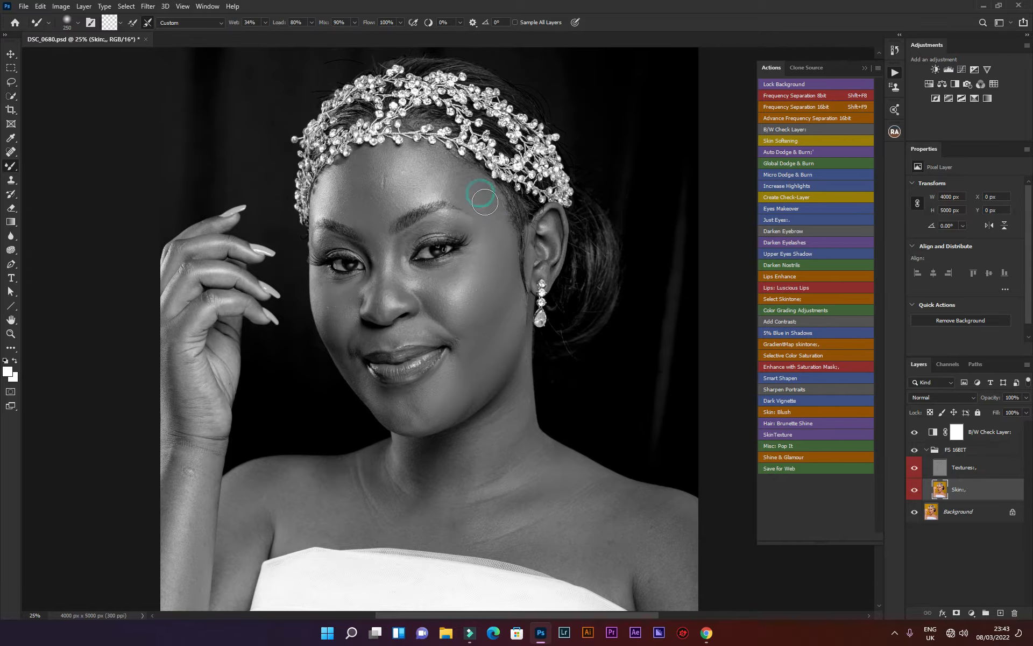
pyautogui.click(461, 173)
pyautogui.click(426, 169)
pyautogui.click(391, 171)
pyautogui.click(392, 208)
pyautogui.click(394, 166)
pyautogui.click(376, 167)
pyautogui.click(376, 181)
pyautogui.click(370, 204)
pyautogui.click(360, 185)
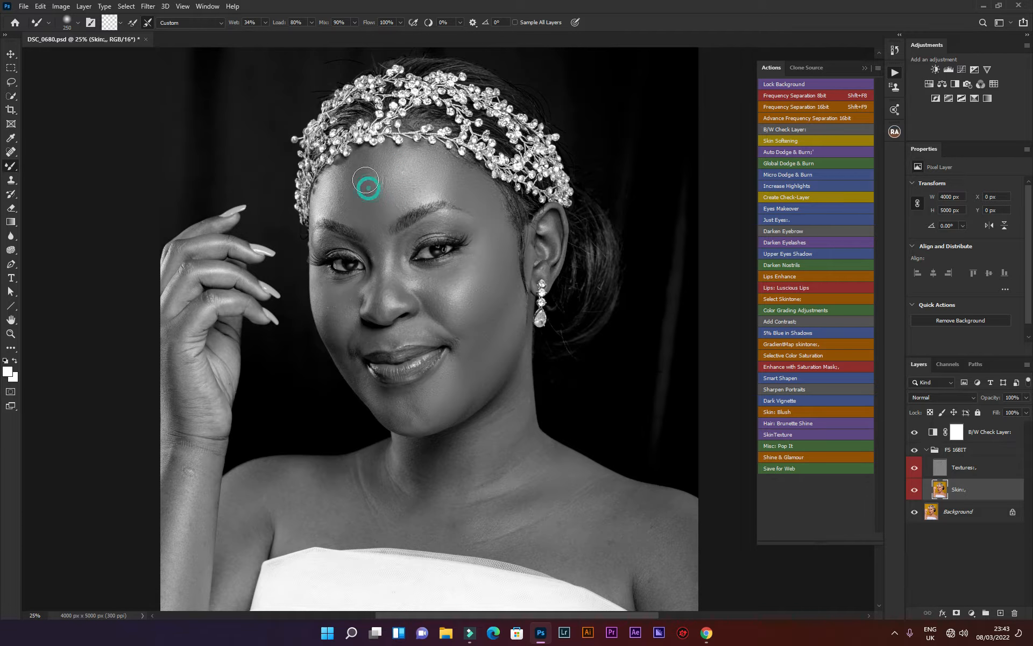
pyautogui.click(353, 203)
pyautogui.click(356, 174)
pyautogui.click(333, 196)
pyautogui.click(334, 196)
pyautogui.click(339, 185)
pyautogui.click(383, 175)
pyautogui.click(402, 201)
pyautogui.click(424, 182)
pyautogui.click(412, 173)
# Reduce the Mixer Brush size and blend the skin around the nose bridge and under the eye.
pyautogui.press('[')
pyautogui.press('[')
pyautogui.press('[')
pyautogui.click(403, 243)
pyautogui.moveTo(397, 266)
pyautogui.mouseDown()
pyautogui.moveTo(397, 276)
pyautogui.moveTo(431, 279)
pyautogui.moveTo(477, 260)
pyautogui.moveTo(471, 271)
pyautogui.moveTo(483, 256)
pyautogui.mouseUp()
pyautogui.moveTo(449, 294)
pyautogui.mouseDown()
pyautogui.moveTo(375, 270)
pyautogui.moveTo(387, 264)
pyautogui.moveTo(390, 296)
pyautogui.moveTo(388, 246)
pyautogui.mouseUp()
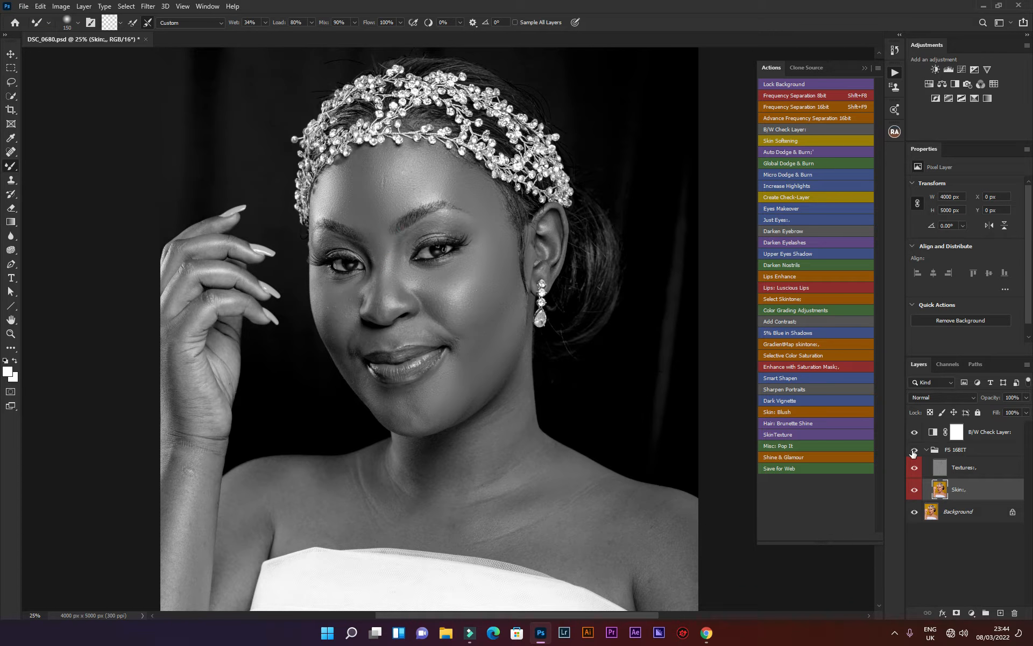
# Compare the black-and-white portrait with and without the FS 16BIT group, and collapse the group.
pyautogui.click(914, 451)
pyautogui.click(915, 451)
pyautogui.click(916, 451)
pyautogui.click(915, 450)
pyautogui.click(926, 451)
pyautogui.click(954, 452)
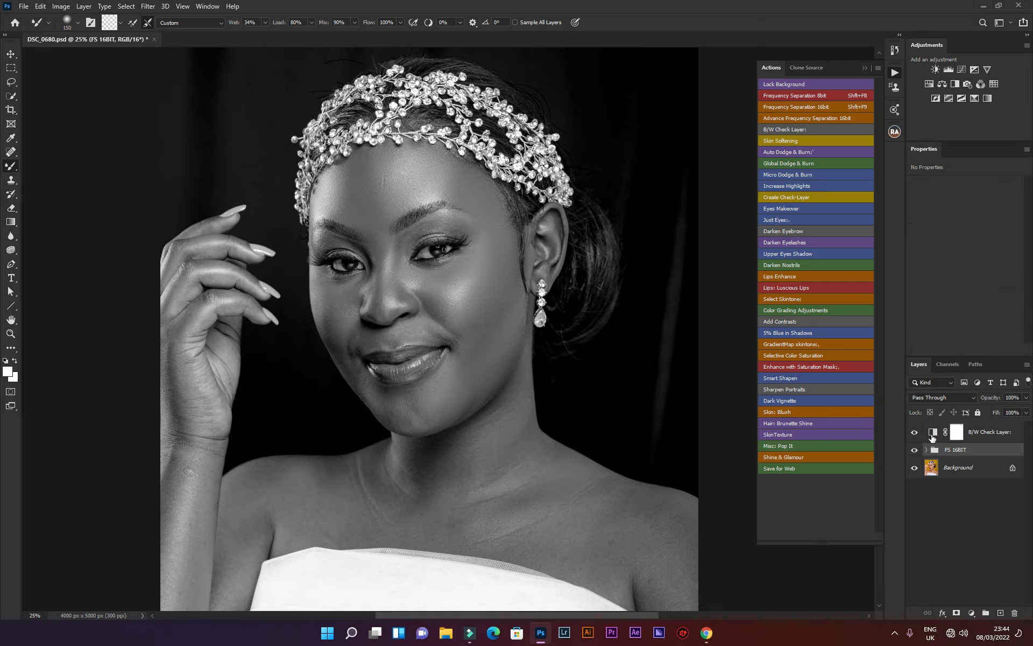
# Hide the B/W Check Layer to view the portrait in colour, and delete that layer.
pyautogui.click(914, 432)
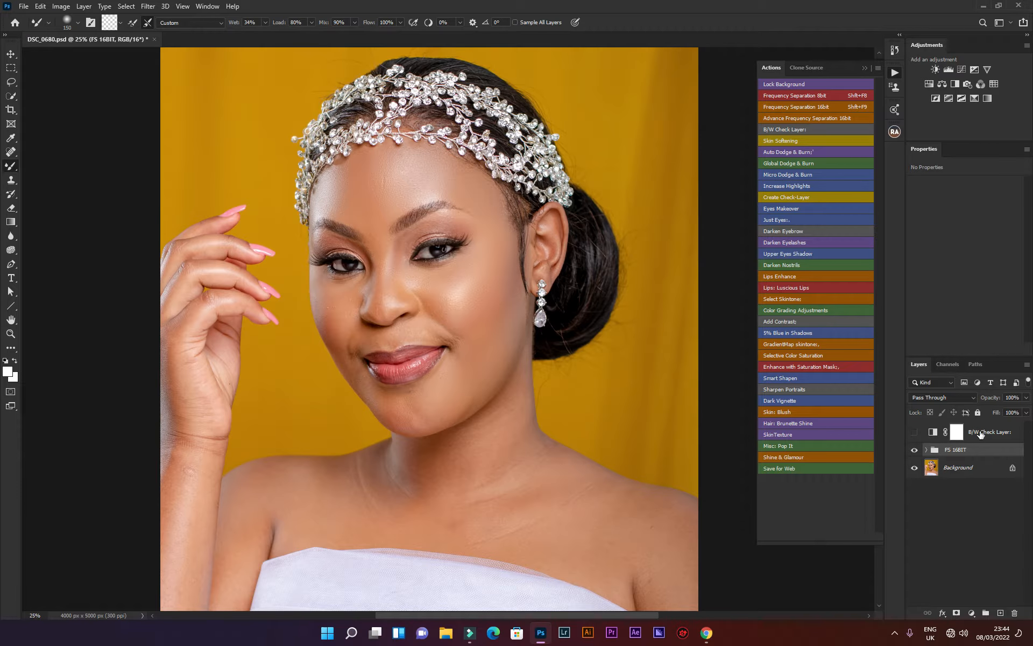
pyautogui.click(980, 434)
pyautogui.moveTo(993, 440); pyautogui.dragTo(1014, 614)
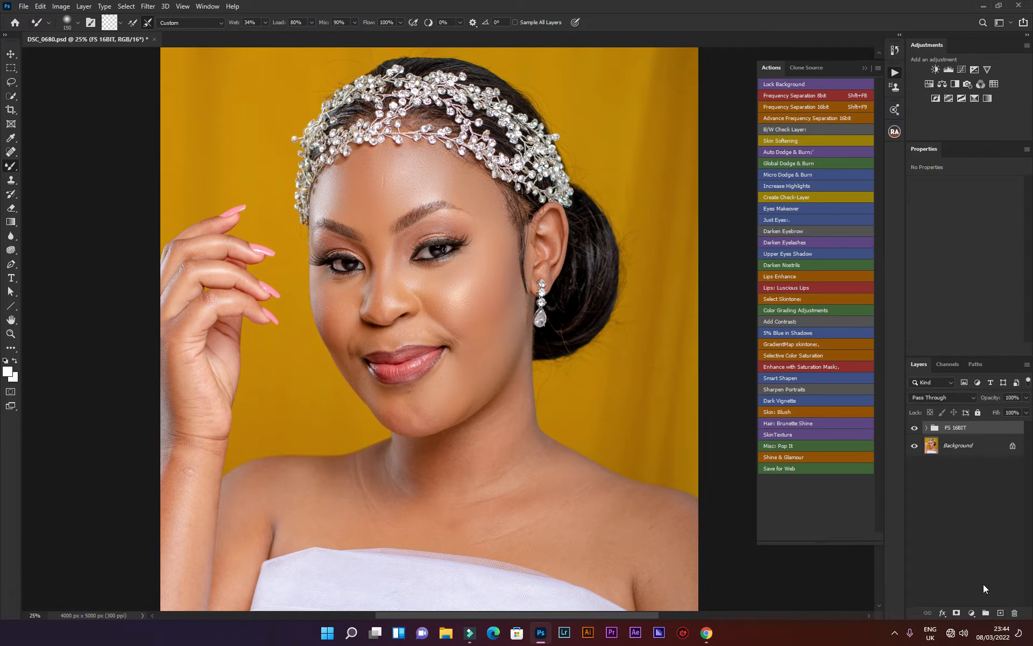
# Compare the colour portrait with the FS 16BIT group off and on, and delete the group.
pyautogui.click(914, 429)
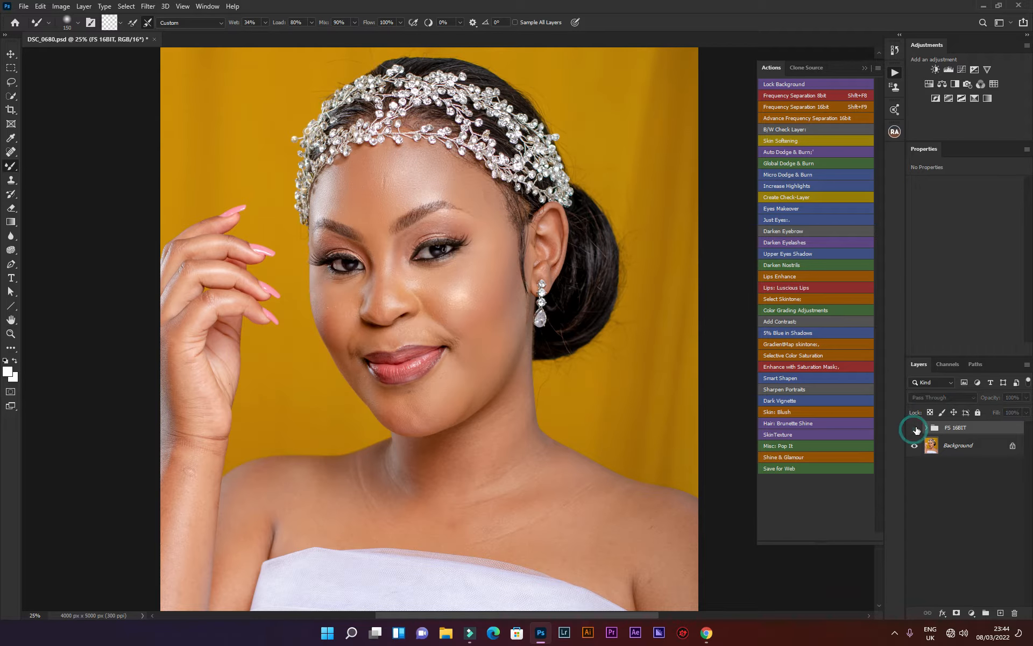
pyautogui.click(916, 428)
pyautogui.click(915, 429)
pyautogui.click(914, 429)
pyautogui.moveTo(984, 430); pyautogui.dragTo(1014, 614)
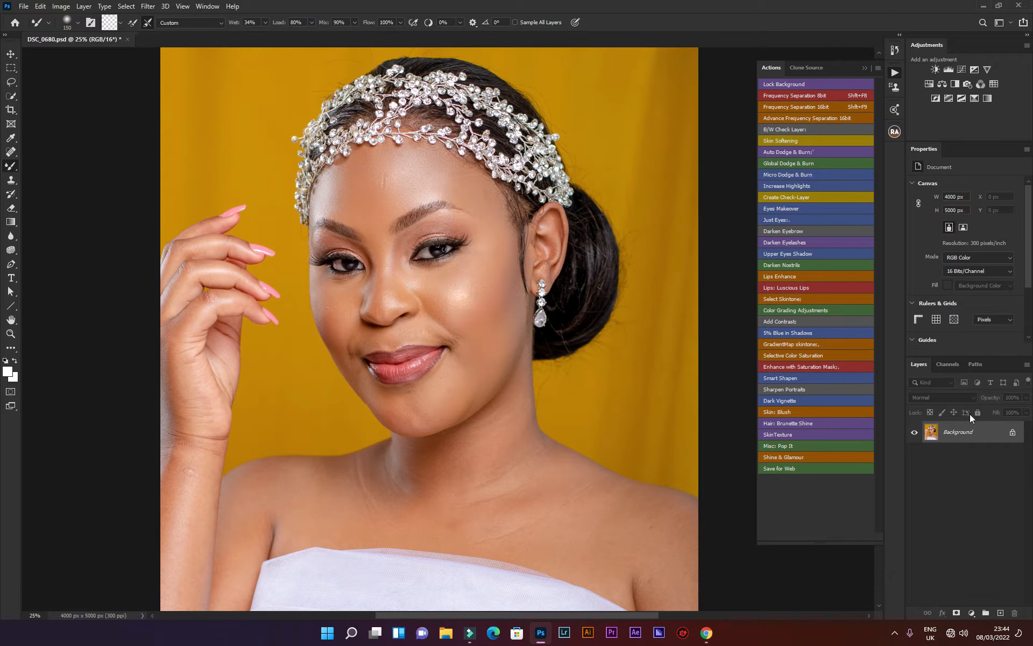
# Run the Skin Softening action with a 13.9 px High Pass and a 5.4 px Gaussian Blur, then collapse the layer's smart filters.
pyautogui.click(797, 139)
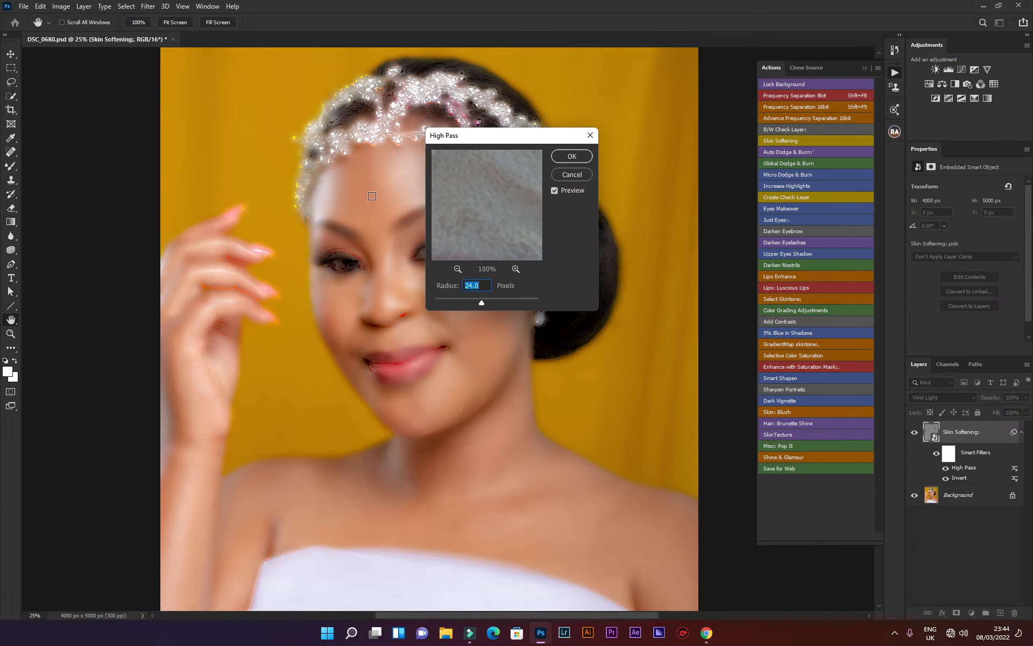
pyautogui.moveTo(483, 137); pyautogui.dragTo(601, 203)
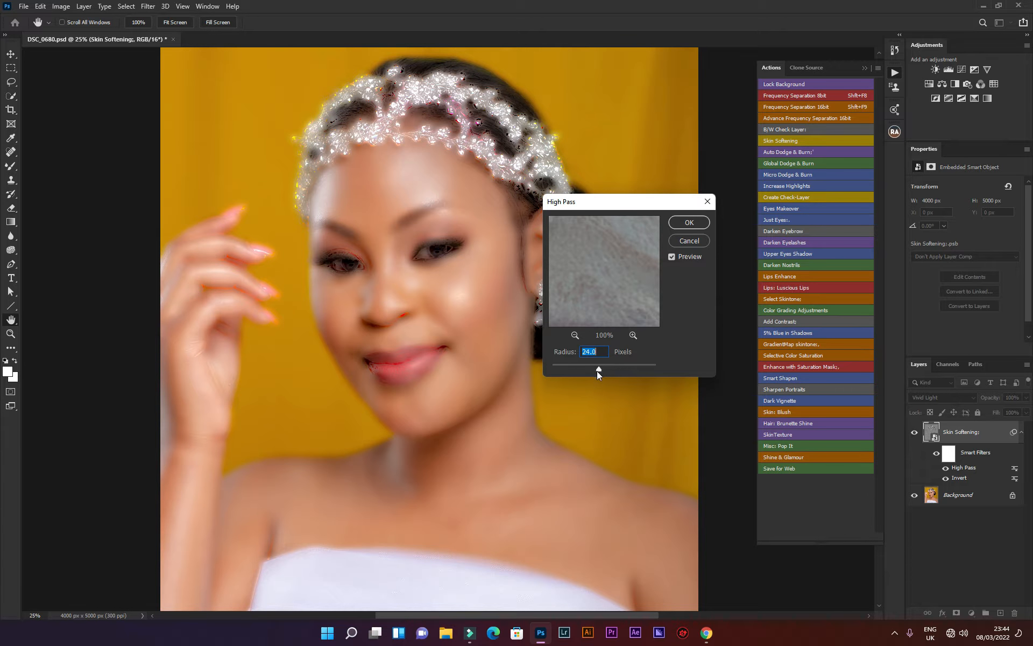
pyautogui.moveTo(594, 366); pyautogui.dragTo(594, 369)
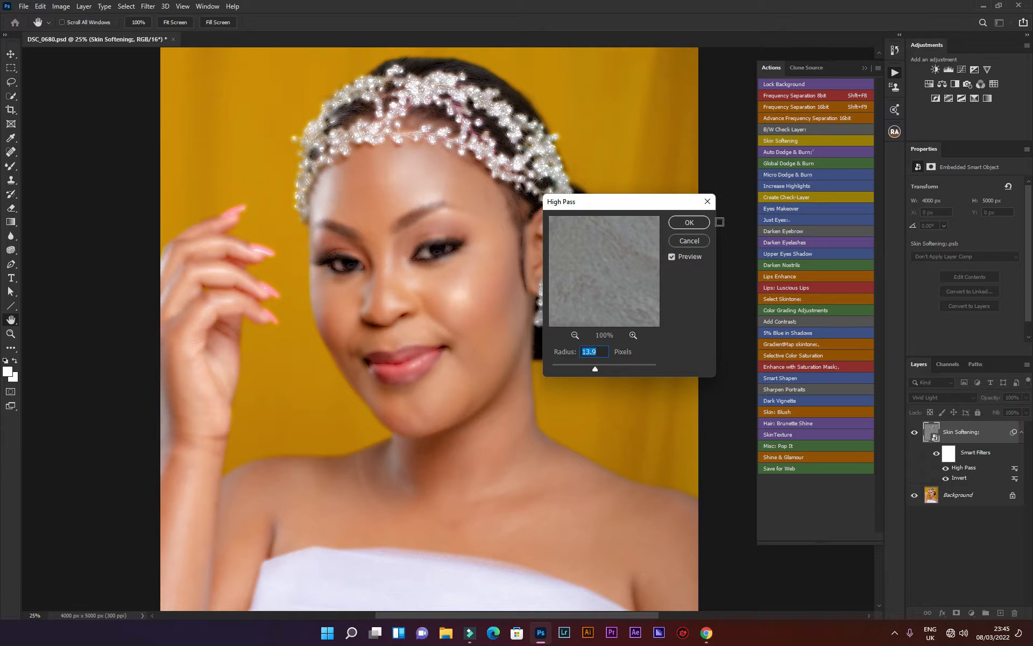
pyautogui.click(689, 223)
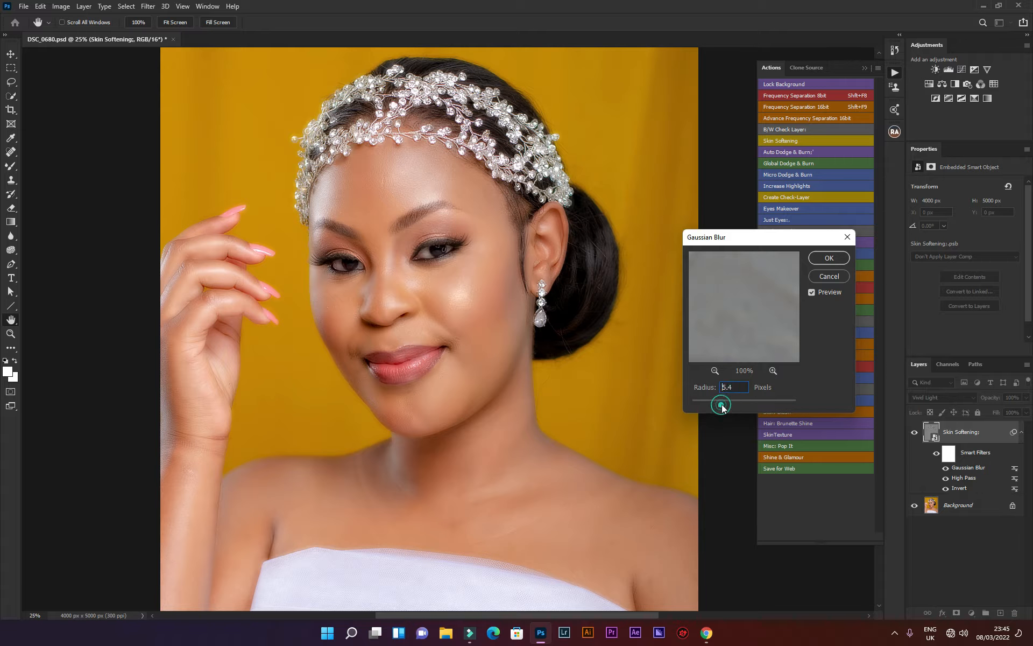
pyautogui.click(829, 258)
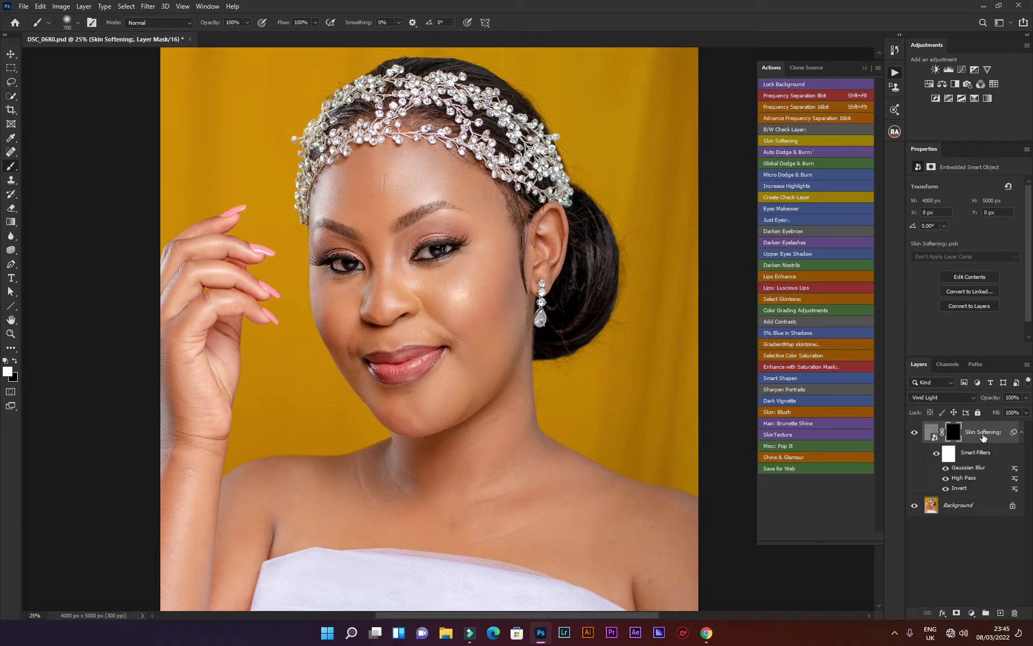
pyautogui.click(1022, 433)
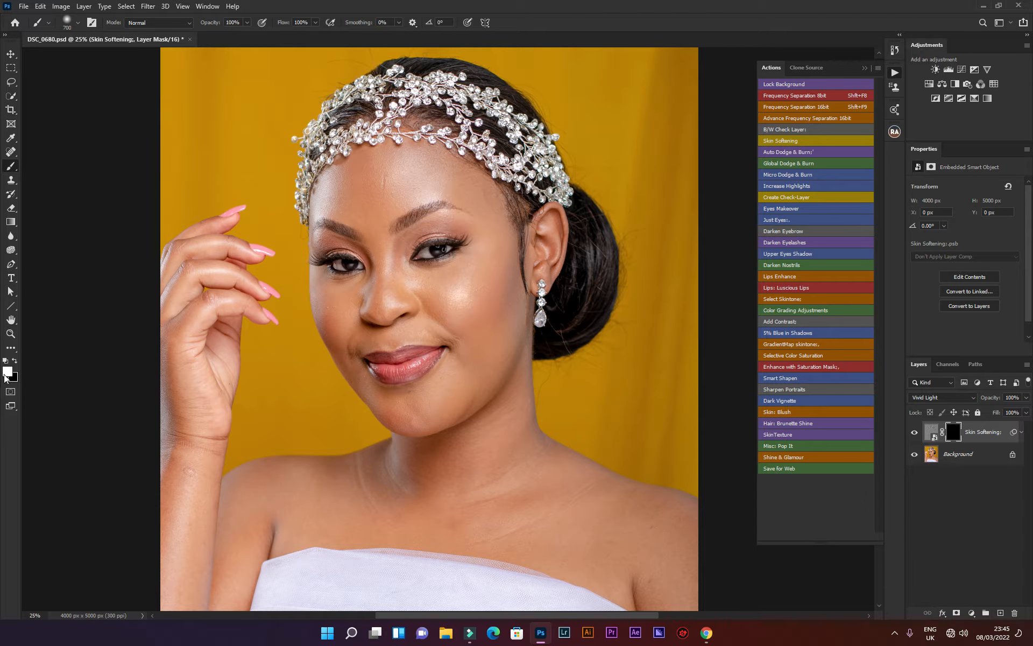
# Set up a Soft Round brush of about 300 px with 0% hardness, and check its flow and opacity settings.
pyautogui.rightClick(11, 170)
pyautogui.click(58, 167)
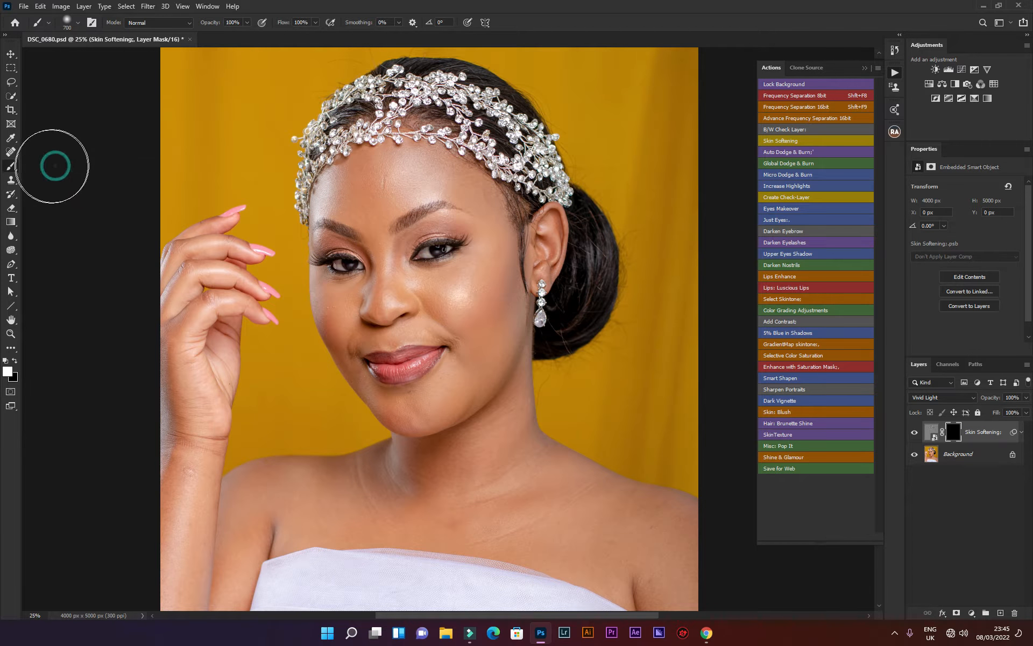
pyautogui.rightClick(413, 210)
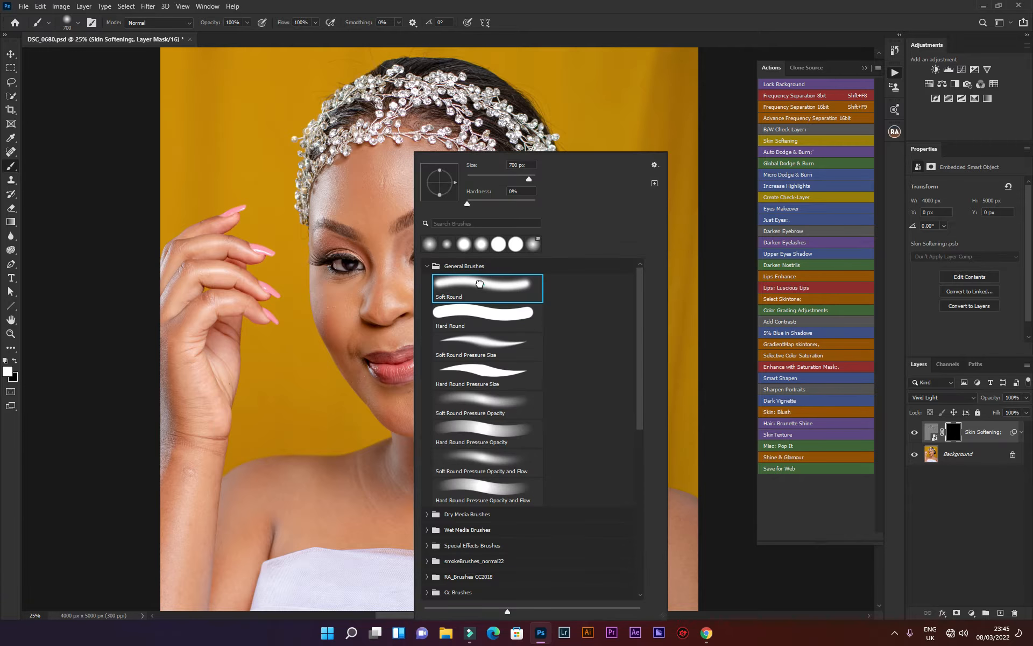
pyautogui.click(465, 290)
pyautogui.click(533, 190)
pyautogui.moveTo(529, 179)
pyautogui.mouseDown()
pyautogui.moveTo(513, 182)
pyautogui.moveTo(521, 182)
pyautogui.mouseUp()
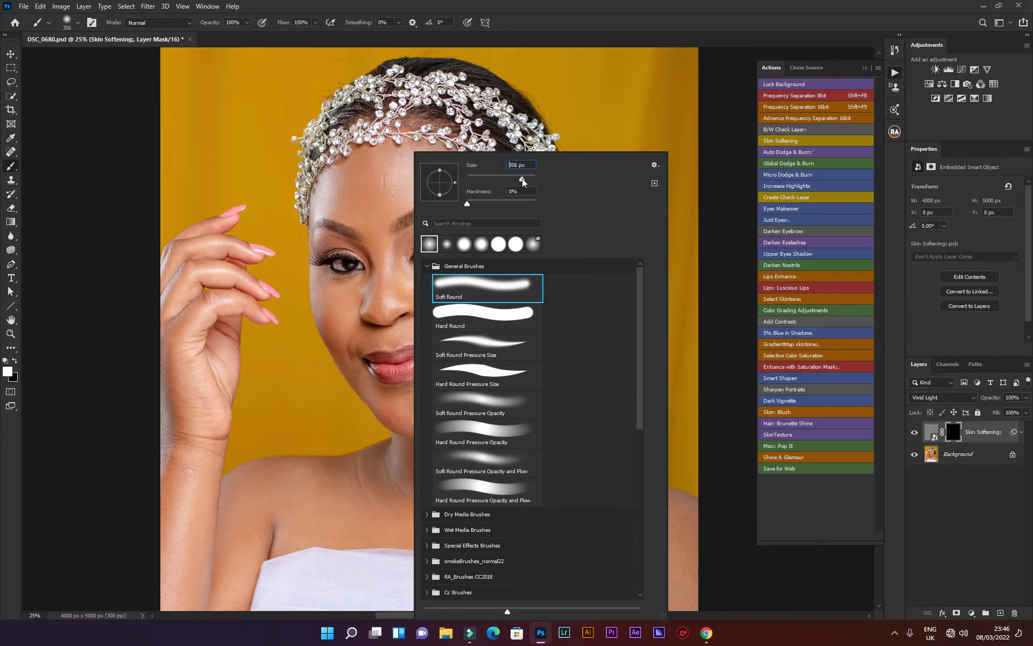
pyautogui.click(547, 14)
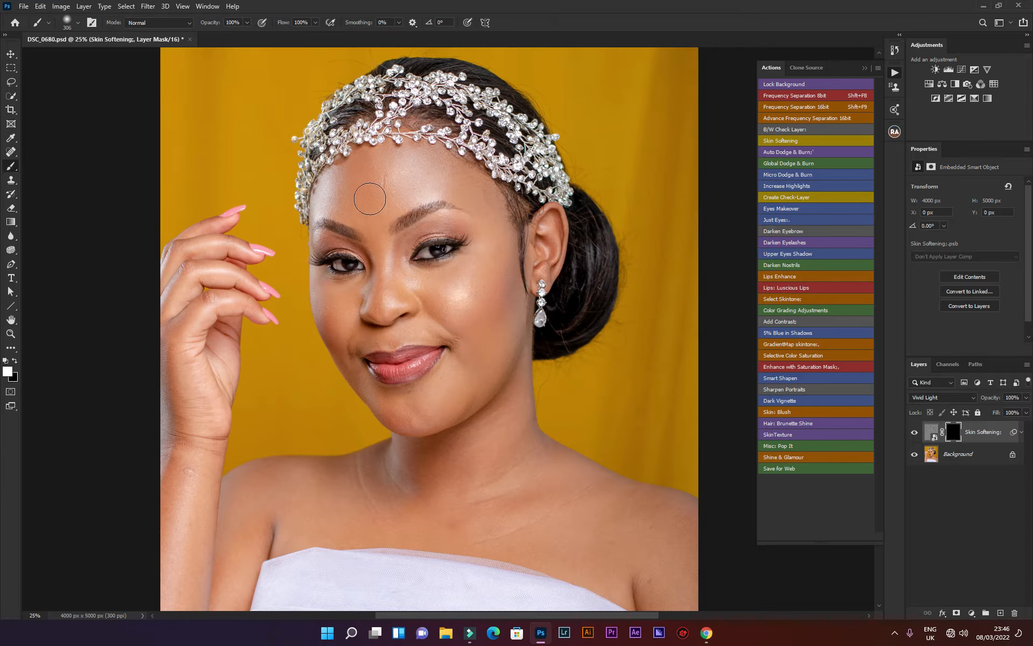
pyautogui.click(313, 23)
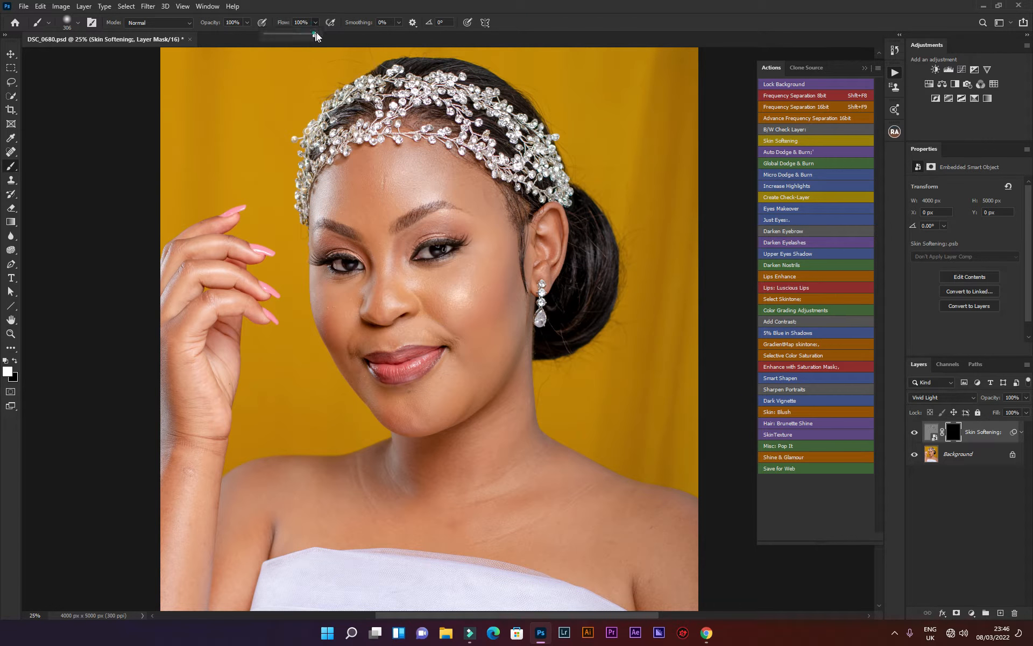
pyautogui.click(246, 23)
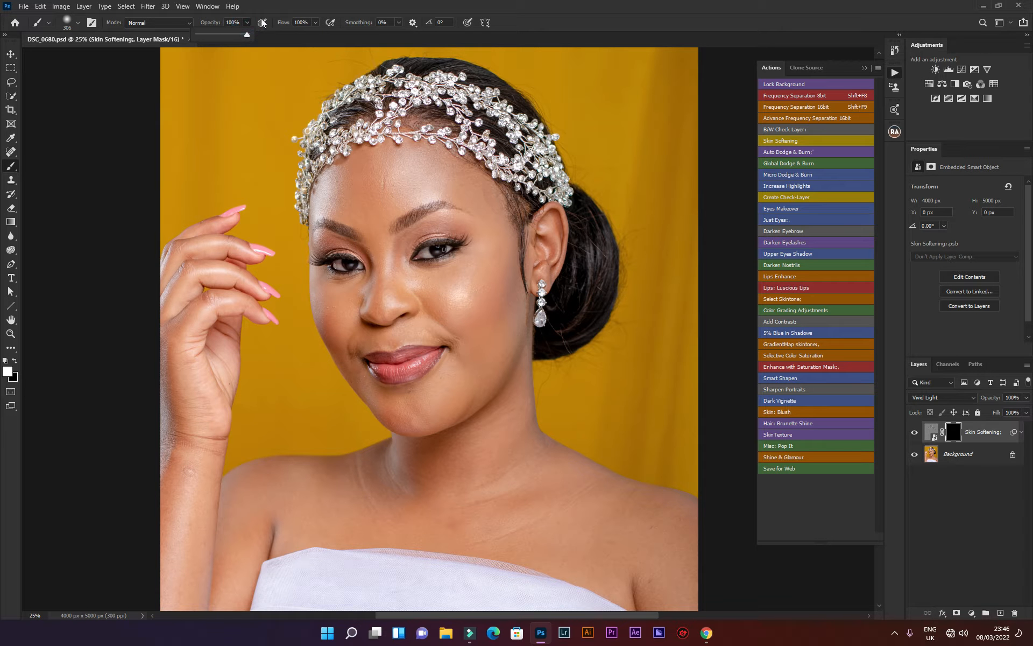
pyautogui.click(285, 15)
# Paint the softening onto the forehead, cheeks and chin through the layer mask, reducing the brush to 200 px around the nose and smaller areas.
pyautogui.moveTo(408, 170)
pyautogui.mouseDown()
pyautogui.moveTo(386, 181)
pyautogui.moveTo(387, 192)
pyautogui.moveTo(372, 173)
pyautogui.moveTo(362, 199)
pyautogui.moveTo(377, 202)
pyautogui.moveTo(376, 217)
pyautogui.moveTo(345, 188)
pyautogui.moveTo(346, 180)
pyautogui.moveTo(391, 188)
pyautogui.moveTo(440, 171)
pyautogui.moveTo(488, 201)
pyautogui.mouseUp()
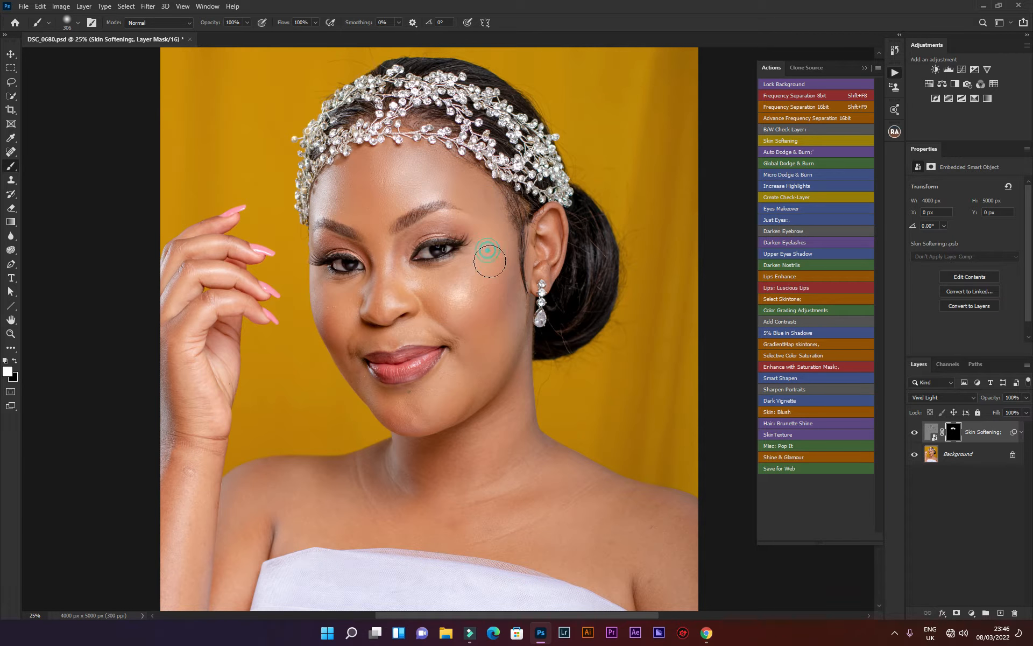
pyautogui.moveTo(484, 269)
pyautogui.mouseDown()
pyautogui.moveTo(458, 307)
pyautogui.moveTo(470, 289)
pyautogui.moveTo(503, 301)
pyautogui.moveTo(466, 361)
pyautogui.moveTo(504, 348)
pyautogui.moveTo(422, 414)
pyautogui.moveTo(442, 385)
pyautogui.mouseUp()
pyautogui.moveTo(387, 185)
pyautogui.mouseDown()
pyautogui.moveTo(373, 223)
pyautogui.moveTo(348, 187)
pyautogui.moveTo(340, 191)
pyautogui.moveTo(407, 169)
pyautogui.moveTo(397, 170)
pyautogui.moveTo(438, 178)
pyautogui.moveTo(433, 170)
pyautogui.moveTo(363, 207)
pyautogui.mouseUp()
pyautogui.press('[')
pyautogui.click(373, 215)
pyautogui.moveTo(380, 240); pyautogui.dragTo(372, 235)
pyautogui.moveTo(327, 303)
pyautogui.mouseDown()
pyautogui.moveTo(354, 291)
pyautogui.moveTo(335, 304)
pyautogui.moveTo(328, 290)
pyautogui.moveTo(337, 330)
pyautogui.moveTo(325, 298)
pyautogui.mouseUp()
pyautogui.moveTo(419, 281)
pyautogui.mouseDown()
pyautogui.moveTo(486, 246)
pyautogui.moveTo(482, 253)
pyautogui.moveTo(493, 226)
pyautogui.moveTo(480, 286)
pyautogui.moveTo(432, 324)
pyautogui.moveTo(449, 301)
pyautogui.moveTo(472, 351)
pyautogui.mouseUp()
# Compare the portrait with and without the Skin Softening layer, both at full view and closer on the face.
pyautogui.click(914, 432)
pyautogui.click(914, 432)
pyautogui.click(924, 432)
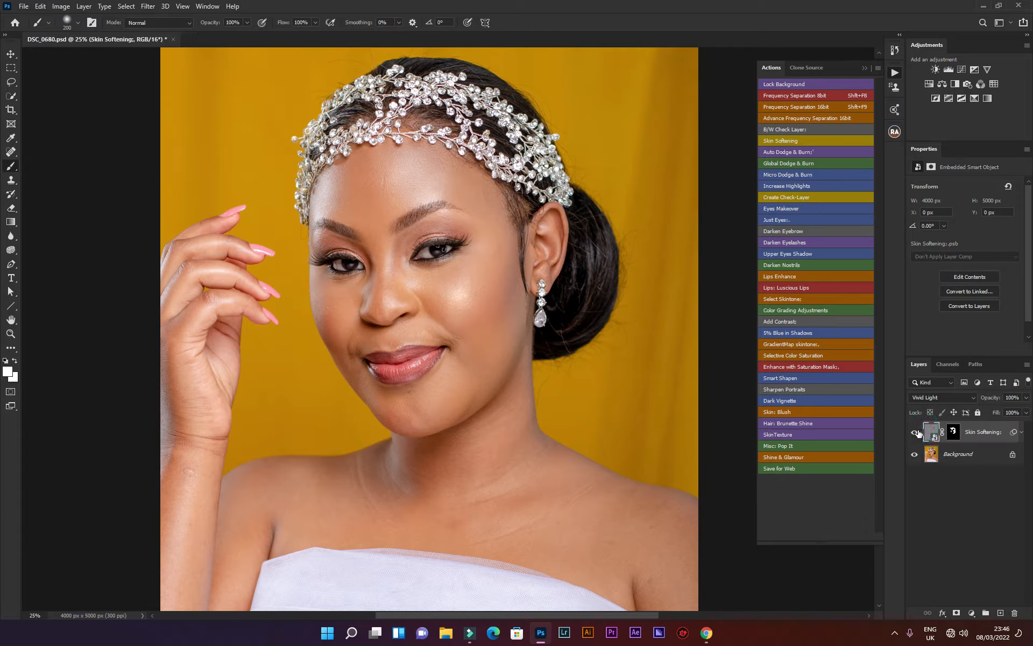
pyautogui.click(914, 432)
pyautogui.click(915, 432)
pyautogui.click(10, 347)
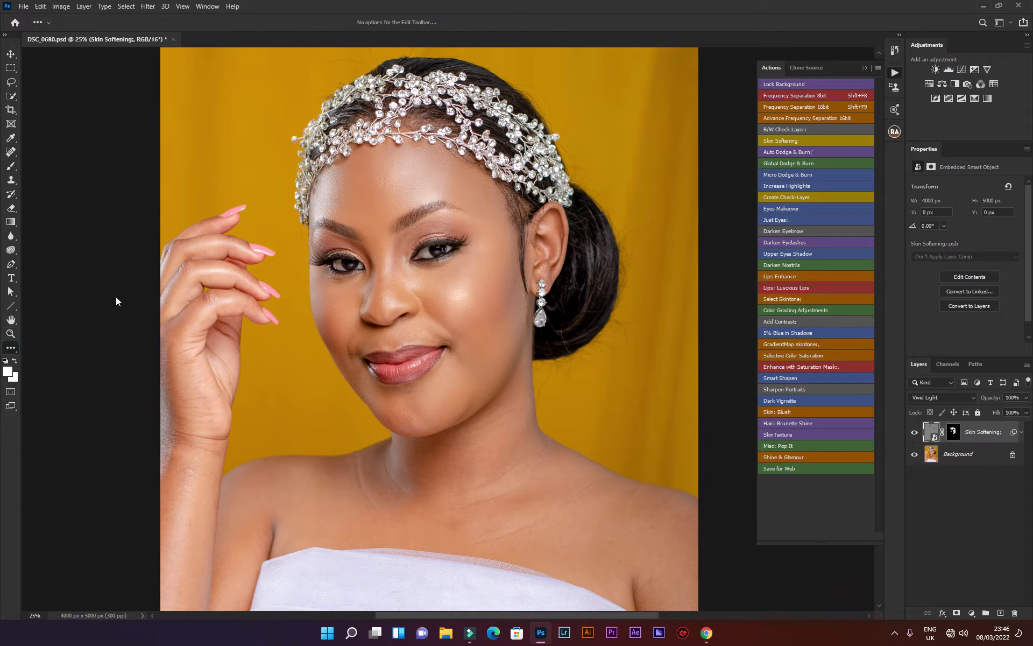
pyautogui.click(11, 334)
pyautogui.click(407, 202)
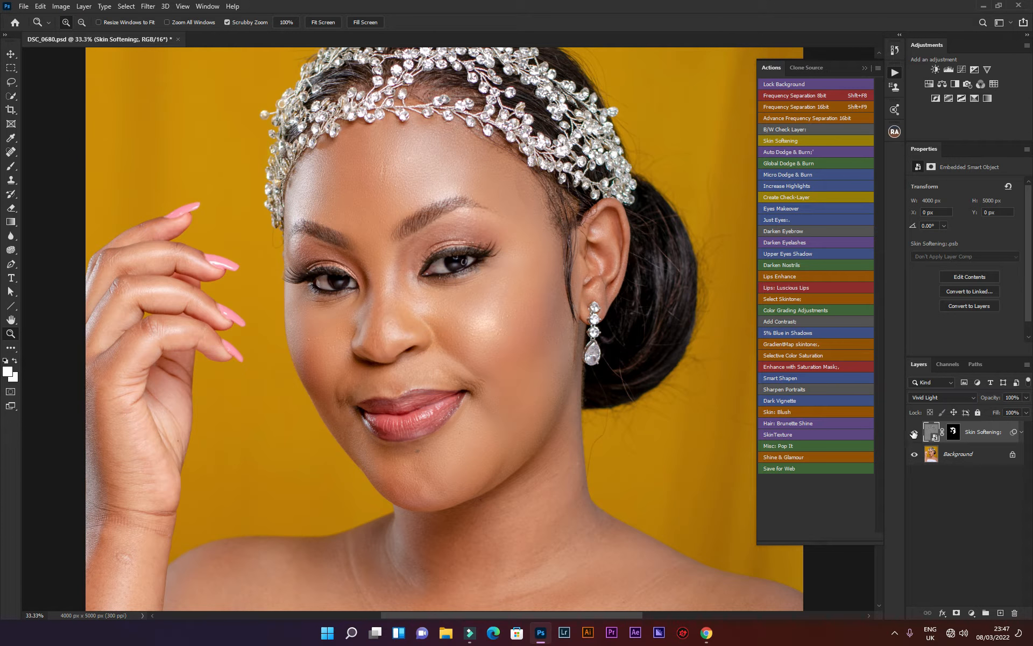
pyautogui.click(915, 433)
pyautogui.click(917, 435)
pyautogui.click(918, 436)
pyautogui.click(917, 436)
# Make black the foreground colour on the Skin Softening layer mask and brush over the headpiece and hairline to remove softening there.
pyautogui.click(953, 431)
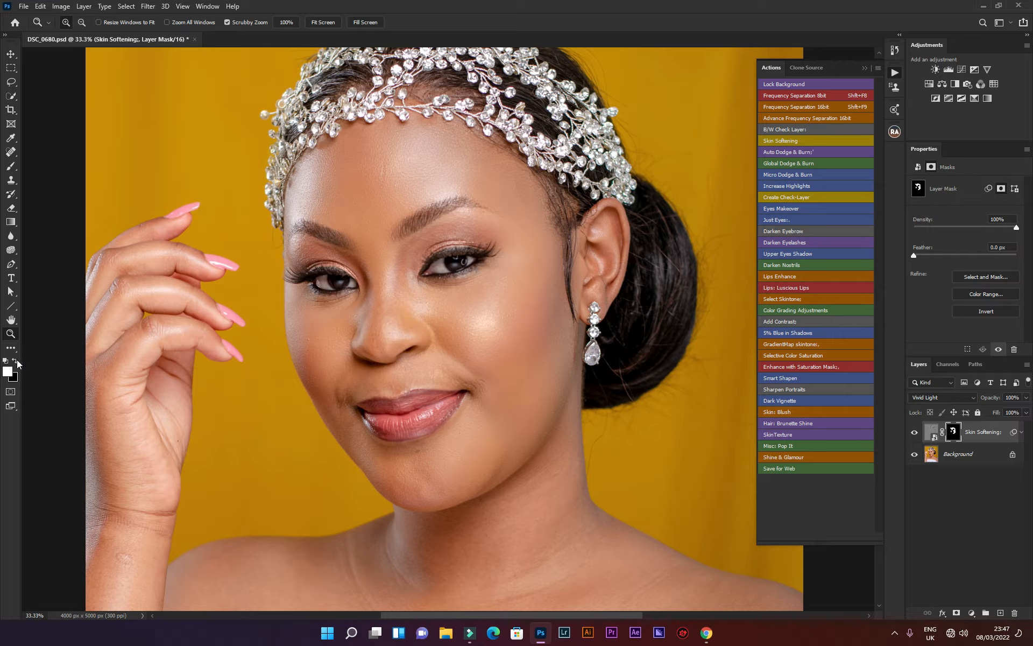
pyautogui.click(15, 361)
pyautogui.press('x')
pyautogui.press('x')
pyautogui.press('x')
pyautogui.press('x')
pyautogui.press('x')
pyautogui.press('x')
pyautogui.press('x')
pyautogui.press('x')
pyautogui.press('x')
pyautogui.press('x')
pyautogui.click(8, 171)
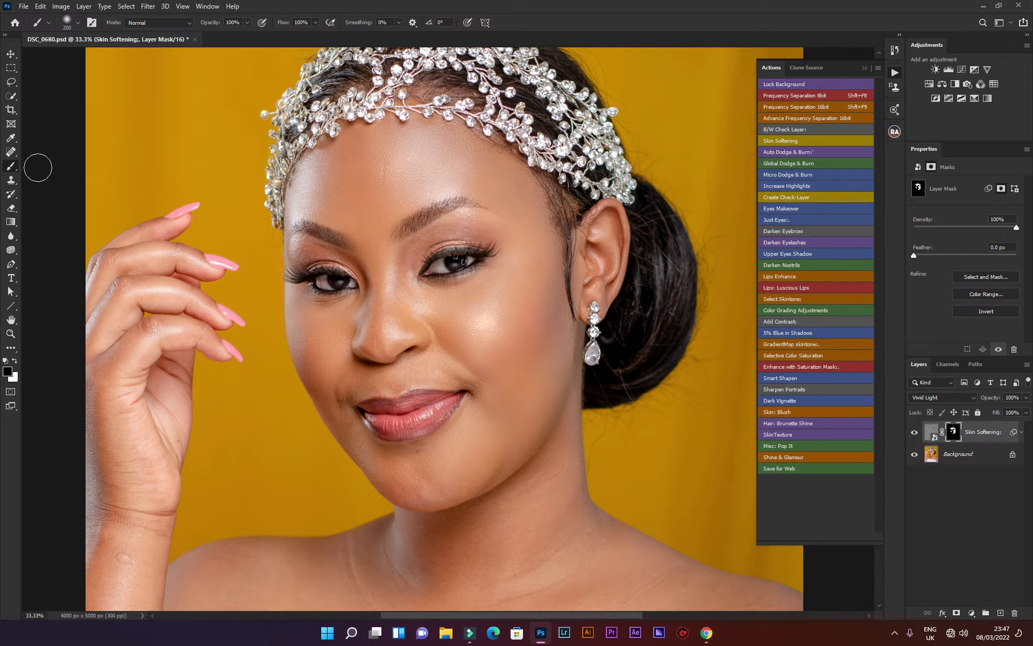
pyautogui.moveTo(281, 151)
pyautogui.mouseDown()
pyautogui.moveTo(272, 206)
pyautogui.moveTo(303, 143)
pyautogui.moveTo(270, 205)
pyautogui.moveTo(287, 150)
pyautogui.moveTo(310, 129)
pyautogui.moveTo(267, 198)
pyautogui.moveTo(337, 77)
pyautogui.mouseUp()
# Compare the face with the Skin Softening layer off and on, and delete the layer.
pyautogui.click(916, 437)
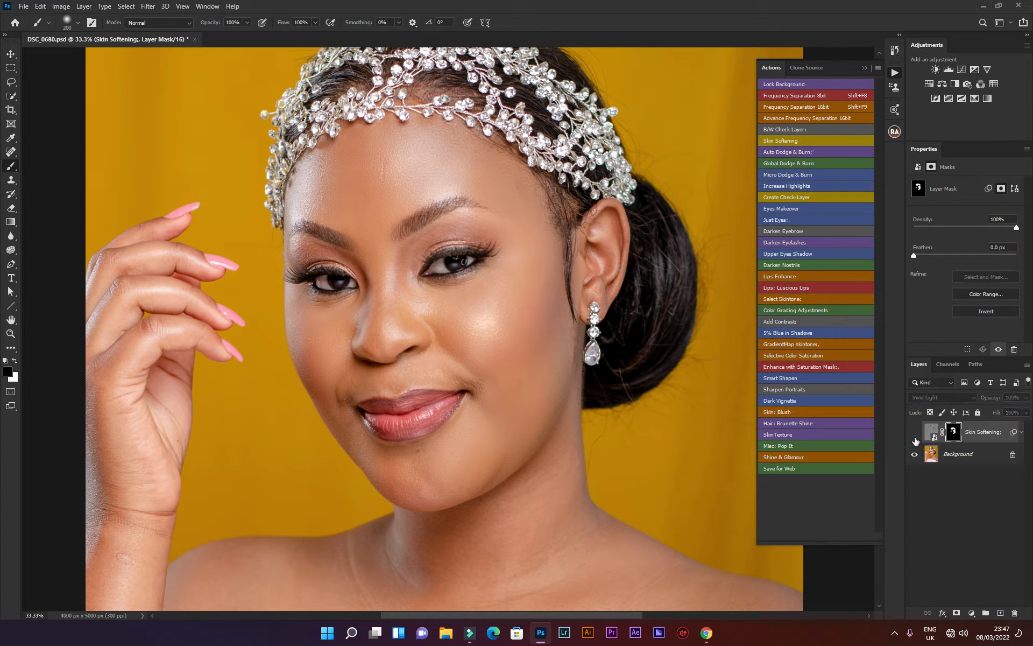
pyautogui.click(915, 434)
pyautogui.click(914, 434)
pyautogui.click(914, 436)
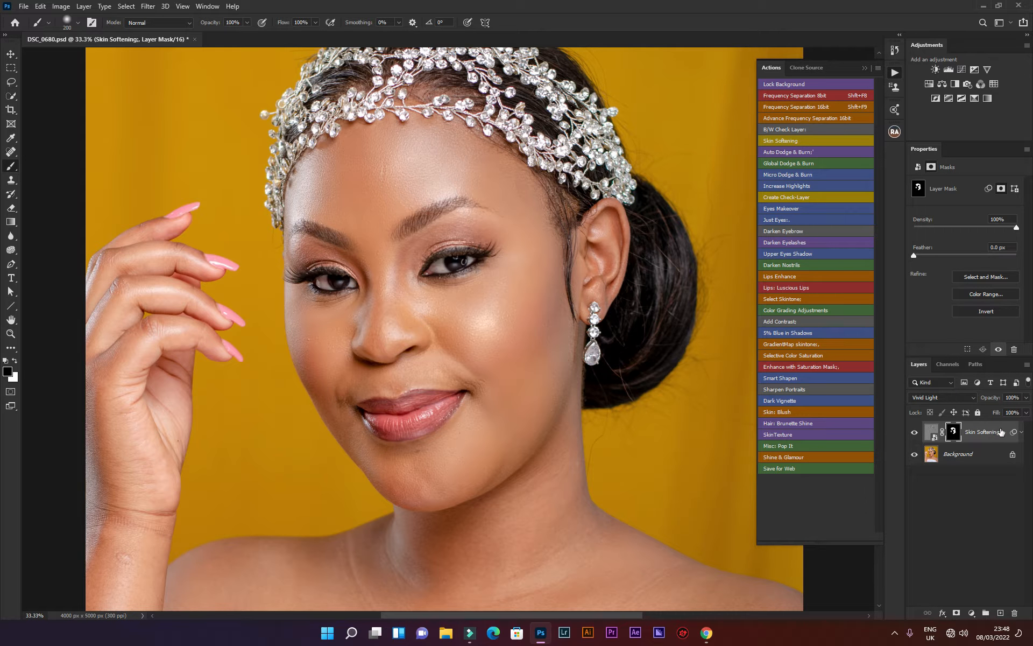
pyautogui.moveTo(1000, 432); pyautogui.dragTo(1015, 609)
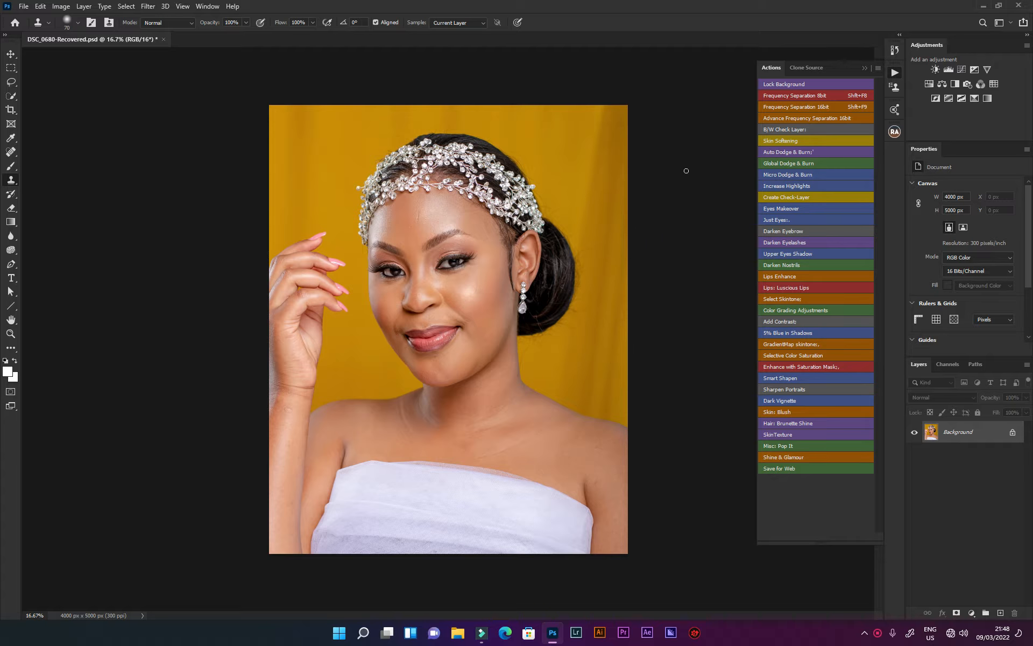
# Run the Auto Dodge & Burn action and limit the Dodge mask to Highlights with range 255 and fuzziness 30%.
pyautogui.click(790, 151)
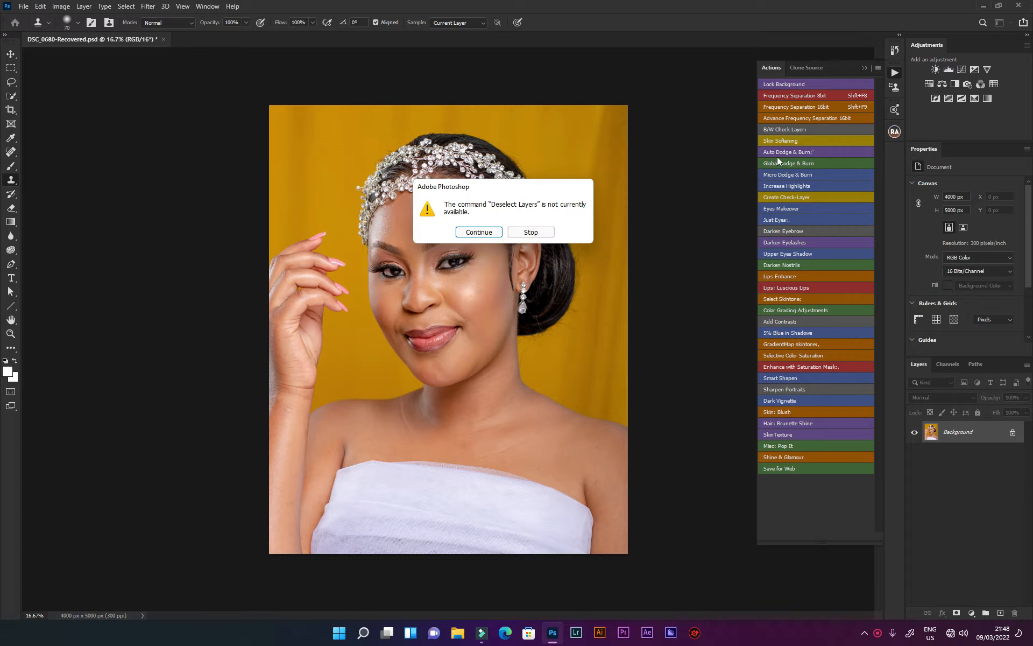
pyautogui.click(480, 232)
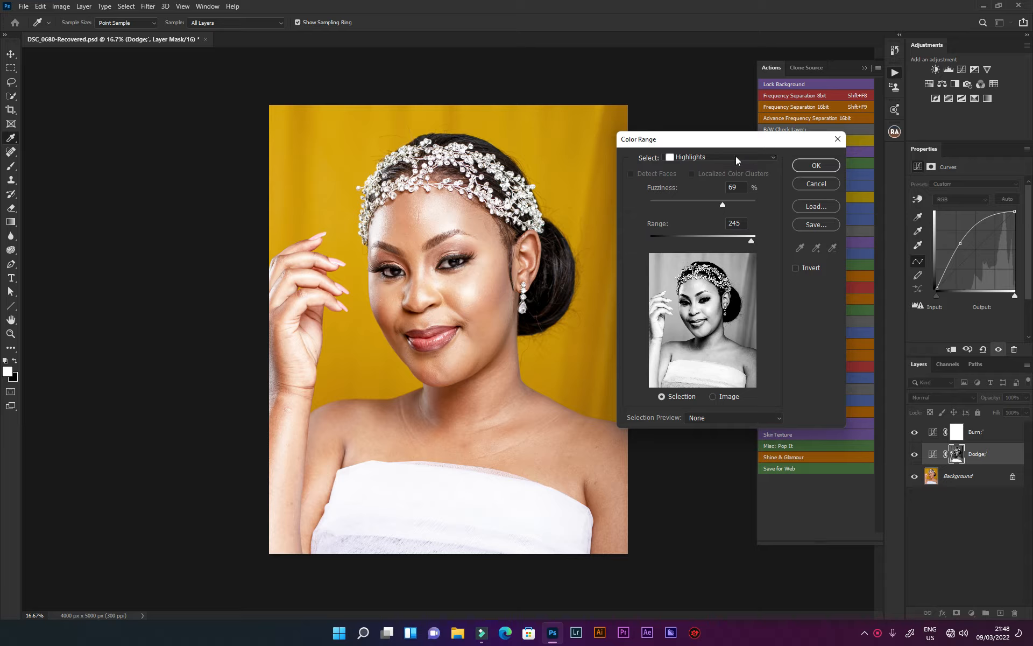
pyautogui.click(716, 156)
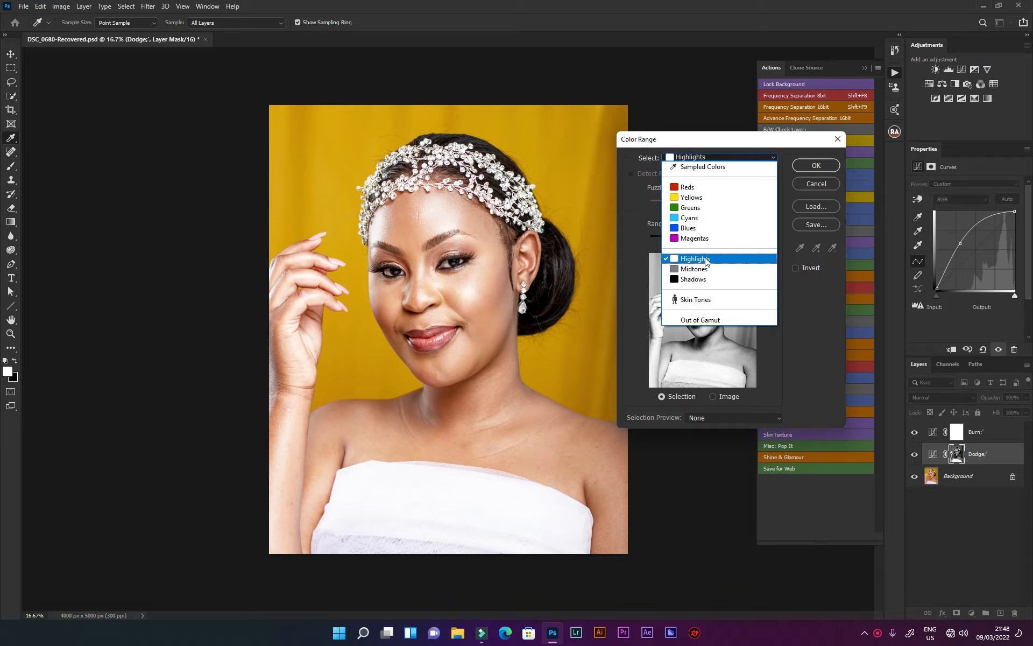
pyautogui.click(706, 260)
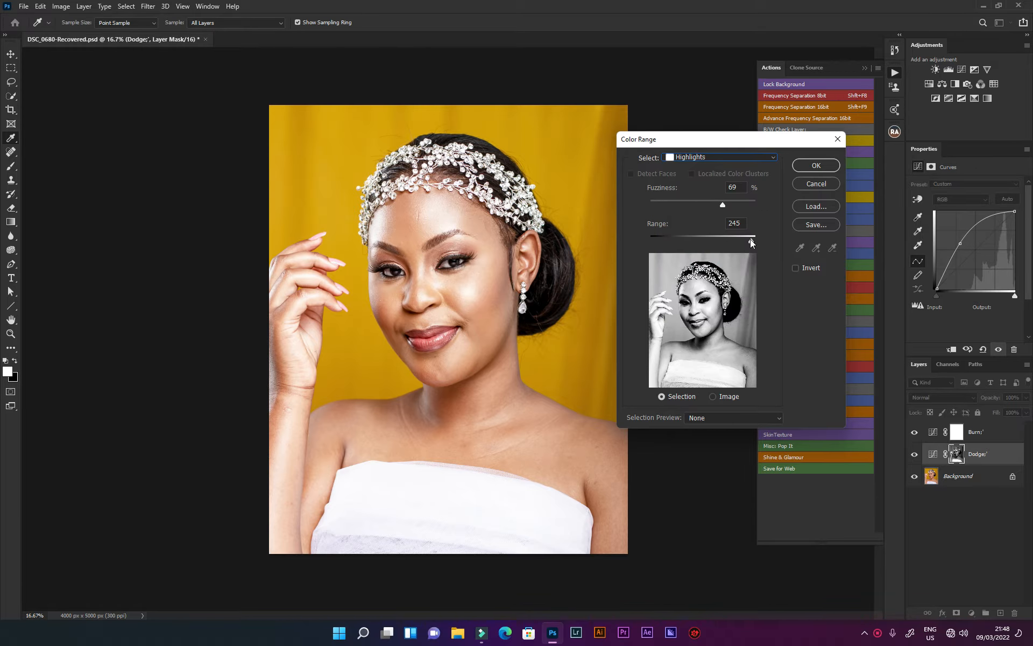
pyautogui.moveTo(753, 240); pyautogui.dragTo(757, 241)
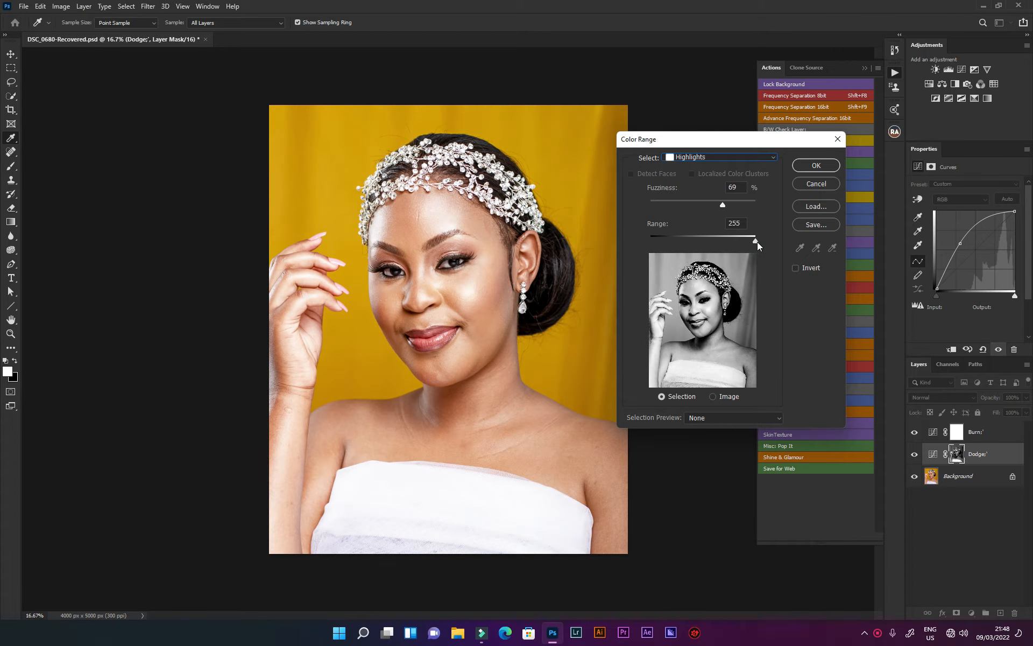
pyautogui.moveTo(721, 205); pyautogui.dragTo(683, 210)
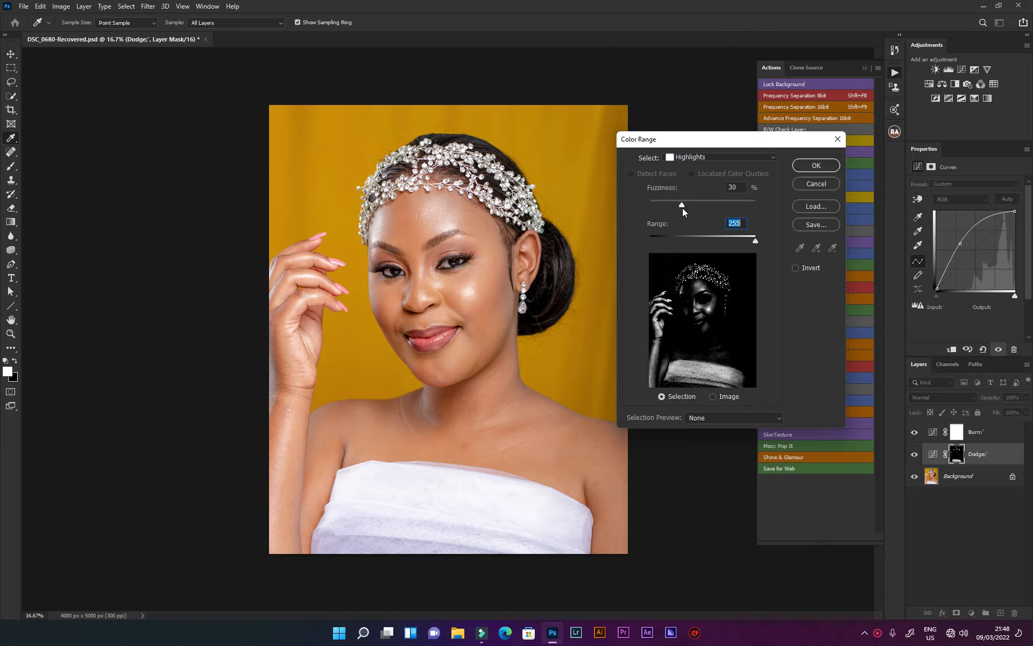
pyautogui.click(682, 208)
pyautogui.click(813, 166)
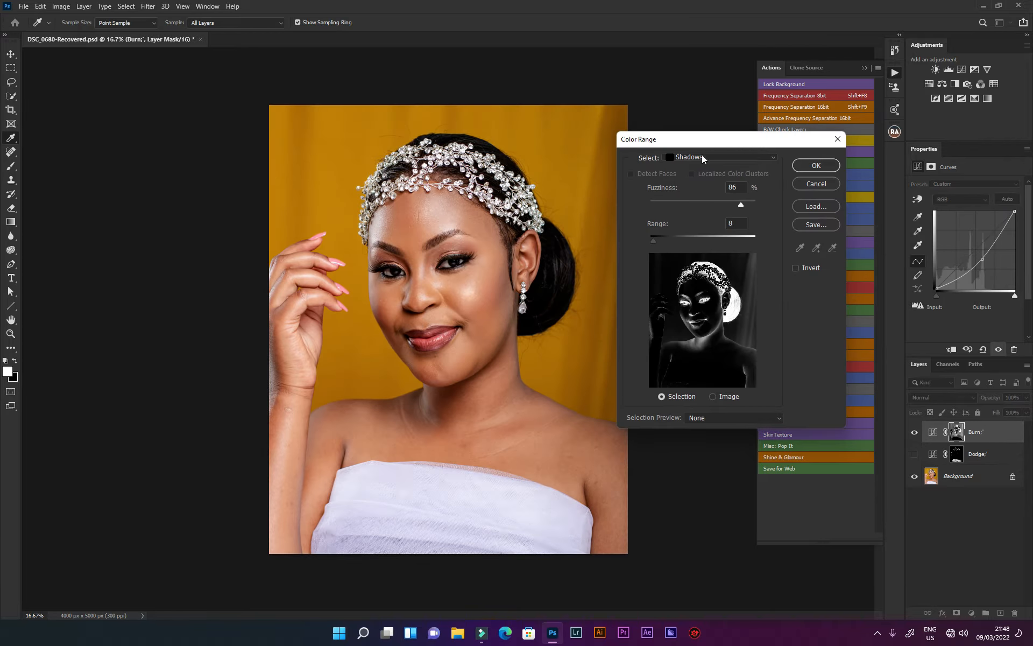
# Limit the Burn mask to Shadows with range 79 and fuzziness 60%, and let the action finish.
pyautogui.click(702, 156)
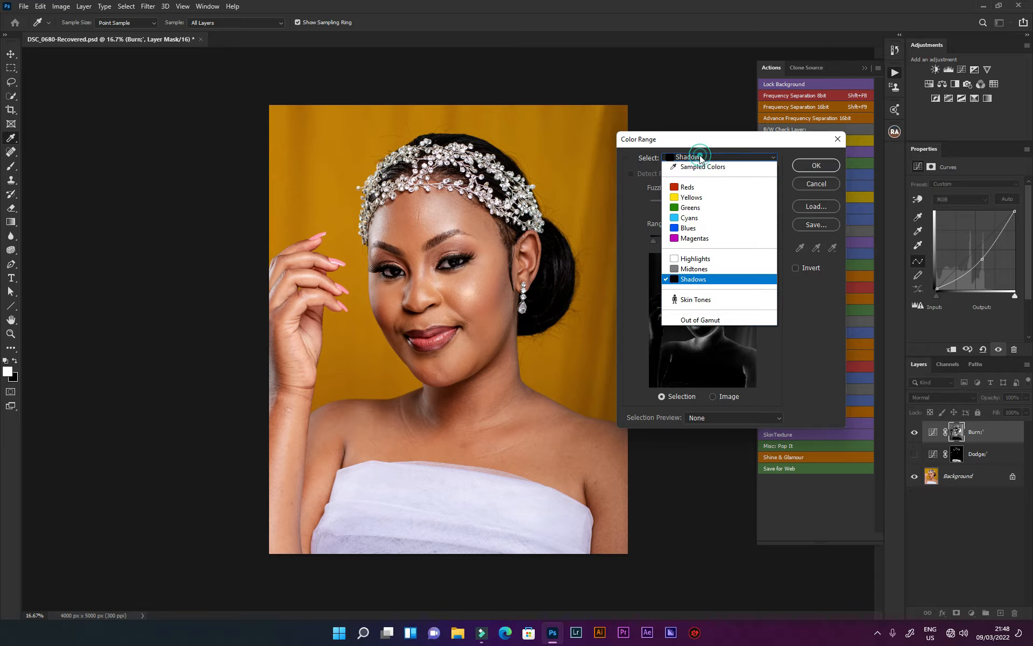
pyautogui.click(700, 279)
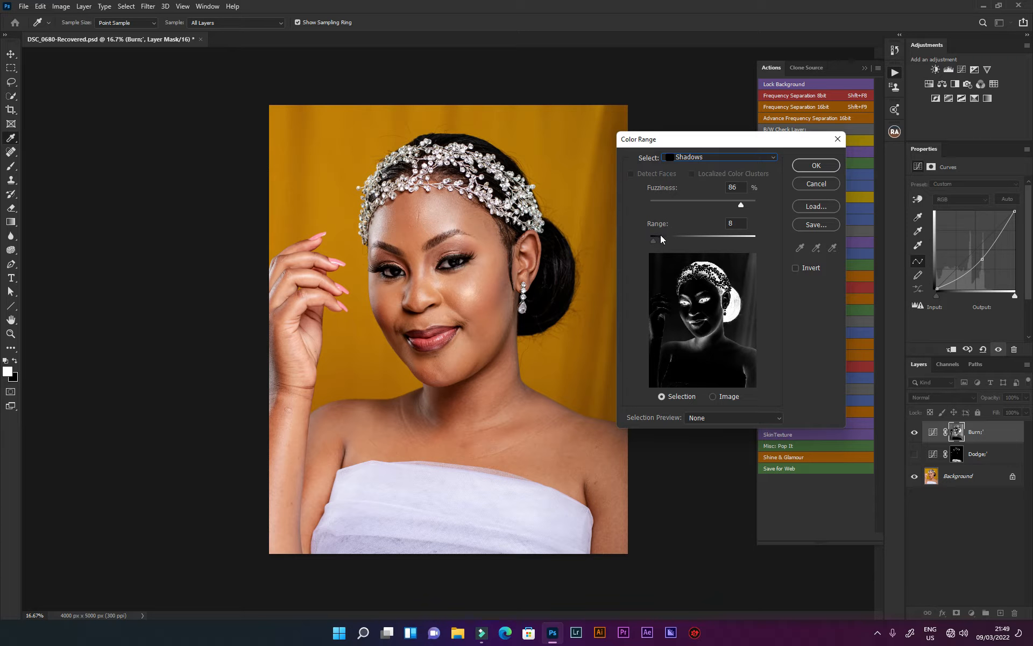
pyautogui.moveTo(653, 241)
pyautogui.mouseDown()
pyautogui.moveTo(682, 243)
pyautogui.moveTo(671, 247)
pyautogui.mouseUp()
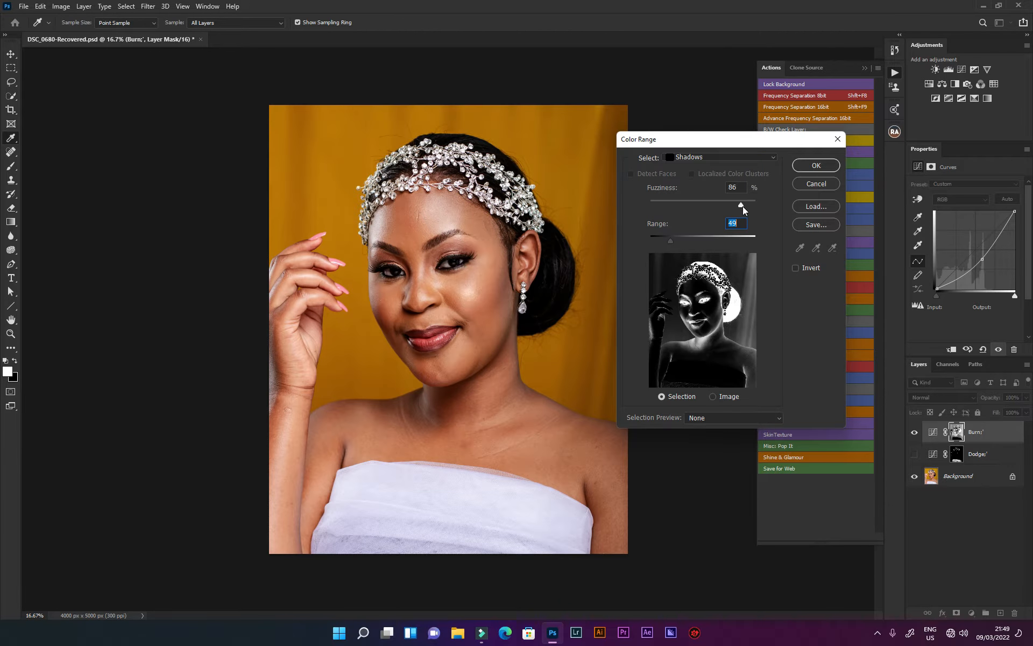
pyautogui.moveTo(743, 206)
pyautogui.mouseDown()
pyautogui.moveTo(724, 209)
pyautogui.moveTo(740, 212)
pyautogui.mouseUp()
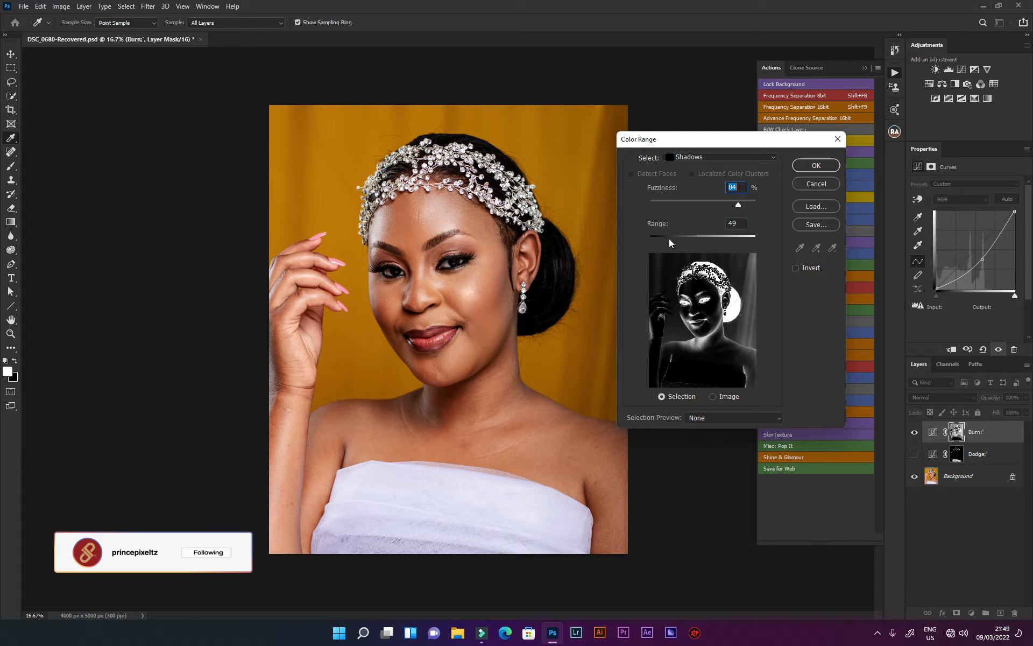
pyautogui.moveTo(670, 241); pyautogui.dragTo(683, 243)
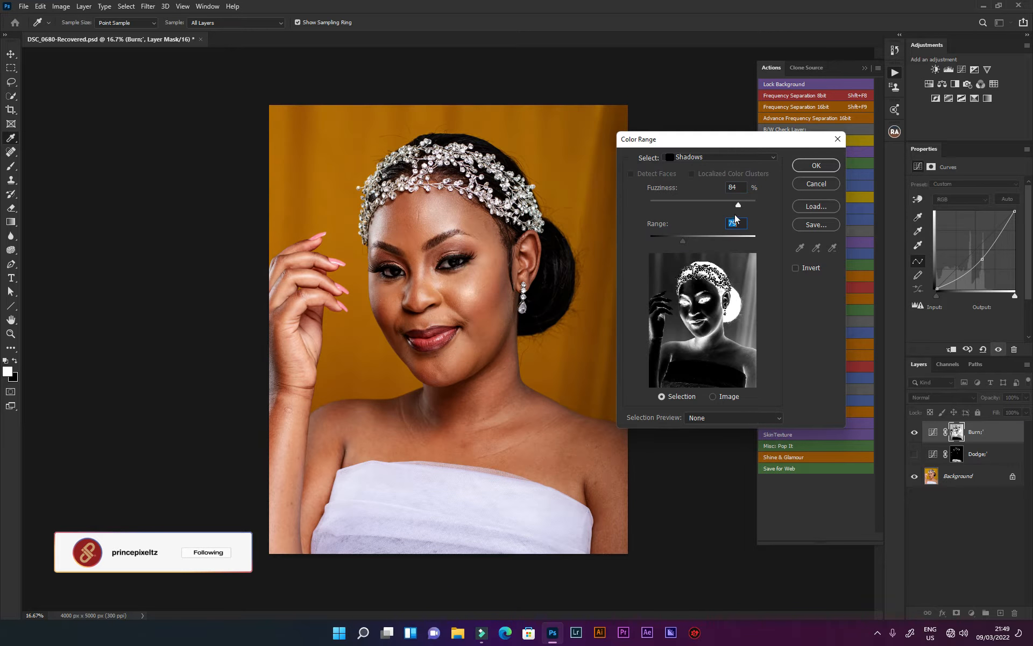
pyautogui.moveTo(737, 205); pyautogui.dragTo(713, 210)
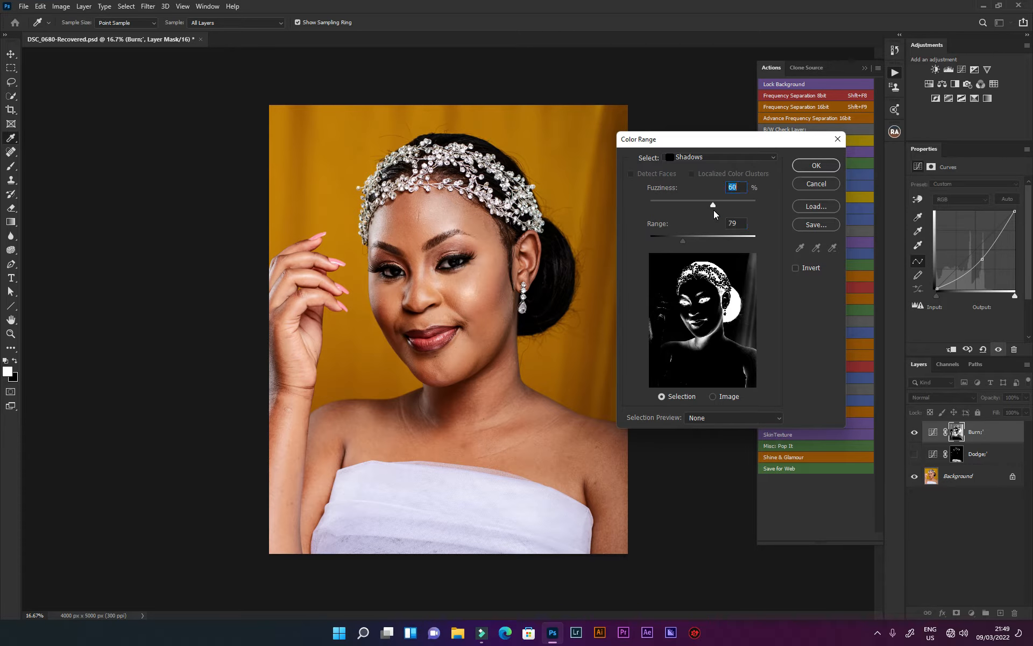
pyautogui.click(815, 166)
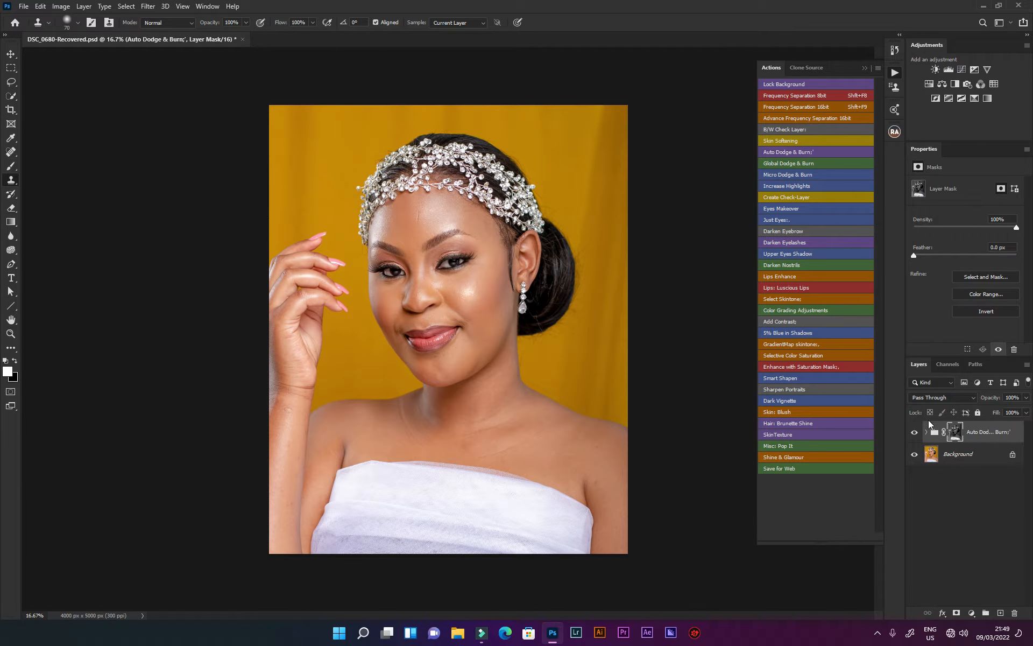
# Compare the portrait with the Auto Dodge & Burn group hidden and shown.
pyautogui.click(915, 434)
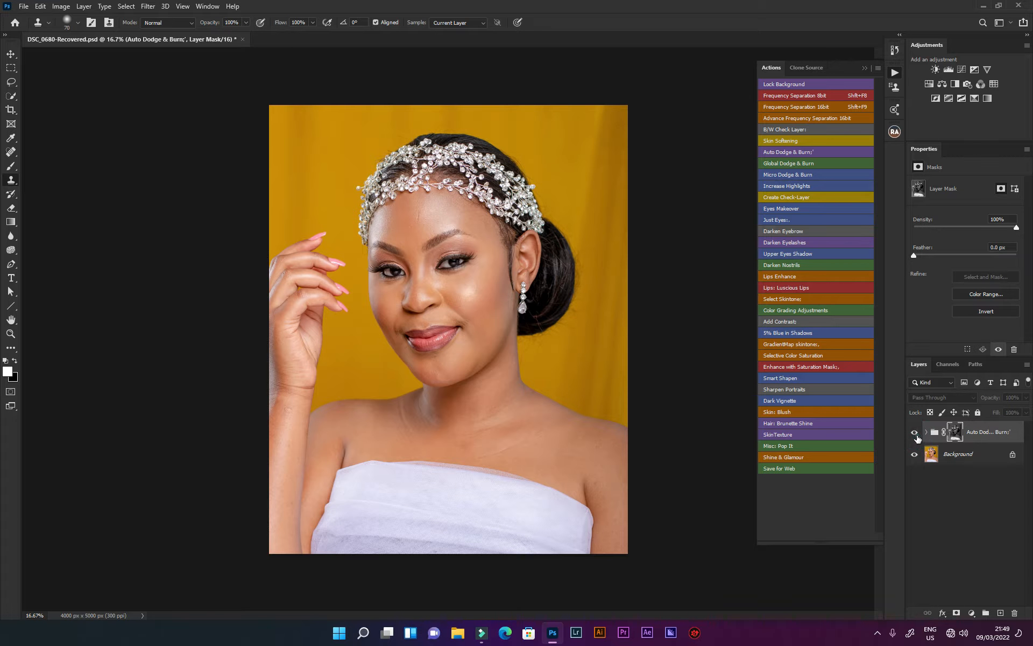
pyautogui.click(916, 435)
pyautogui.click(916, 435)
pyautogui.click(917, 435)
pyautogui.click(917, 435)
pyautogui.click(917, 435)
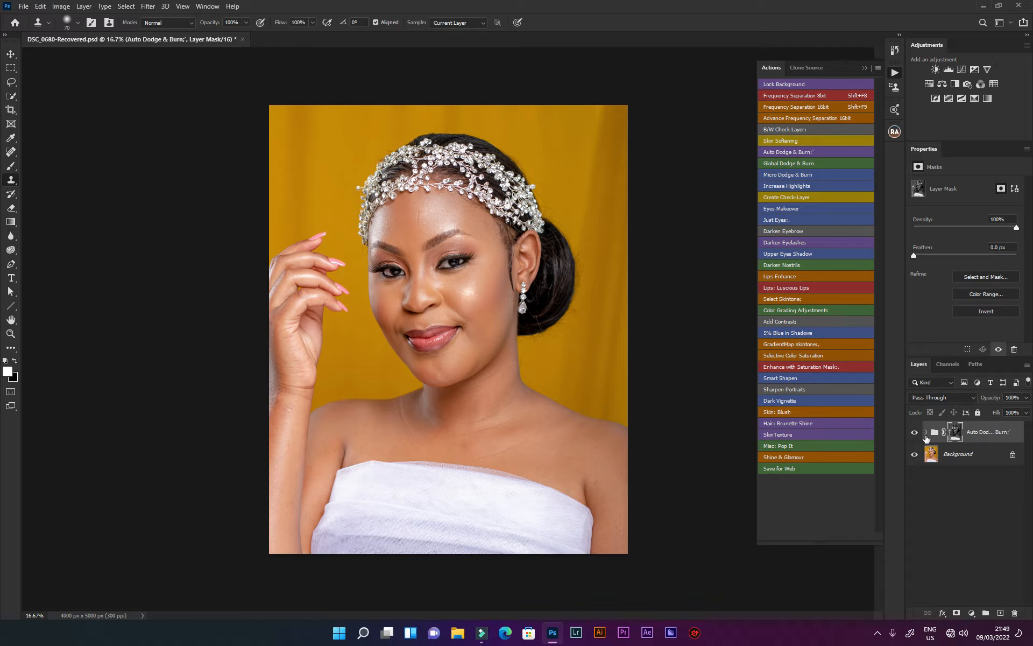
pyautogui.click(914, 434)
pyautogui.click(915, 434)
pyautogui.click(914, 434)
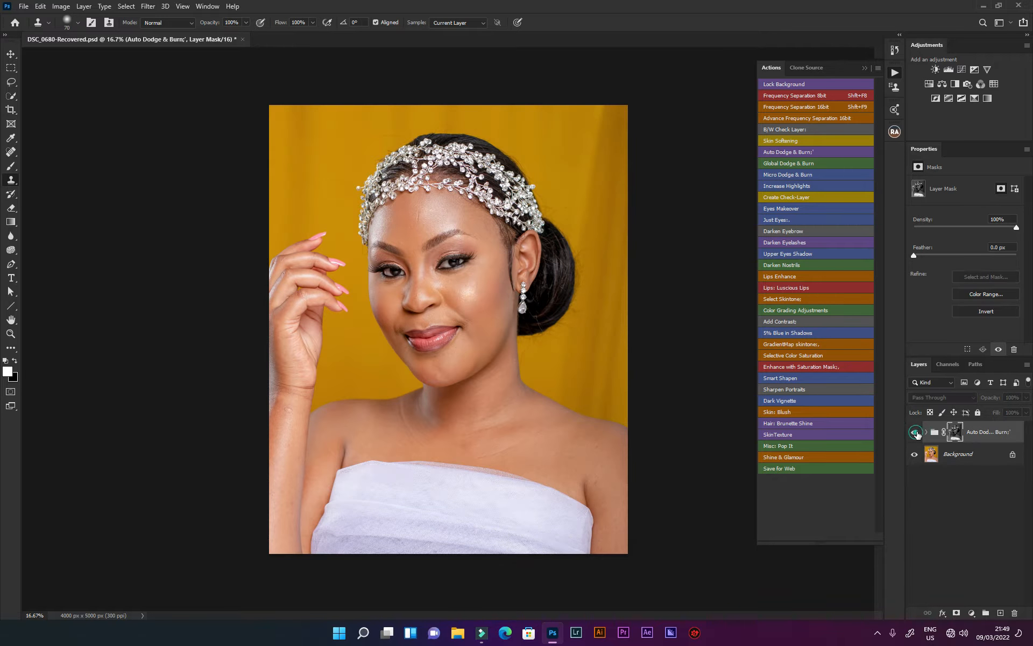
pyautogui.click(915, 435)
pyautogui.click(917, 437)
pyautogui.click(916, 437)
pyautogui.click(916, 437)
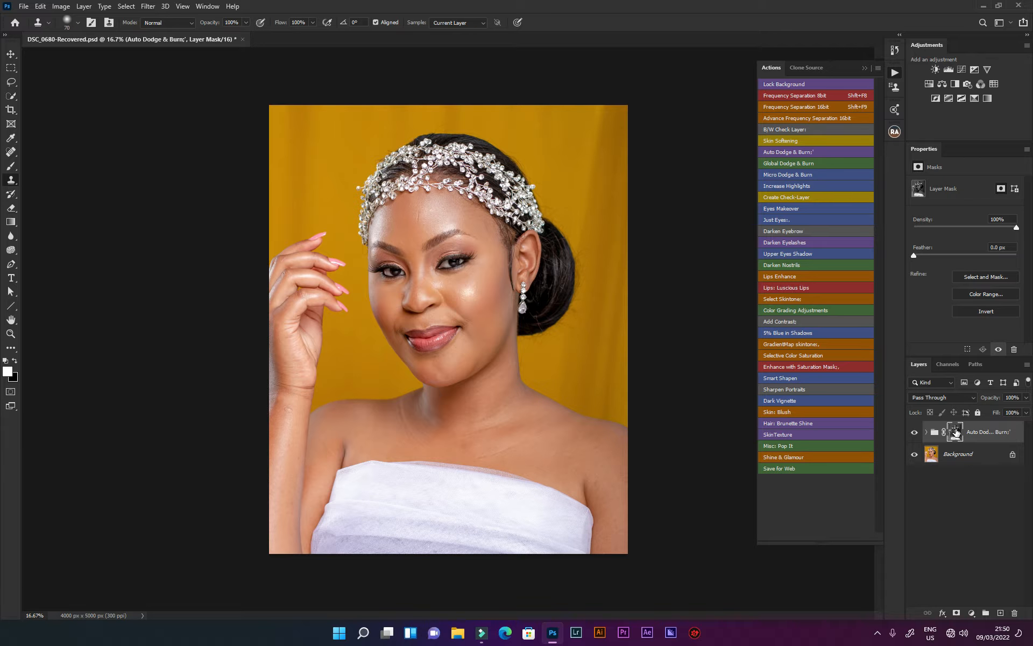
# Brush black with the Soft Round brush on the Auto Dodge & Burn group mask over the white dress to remove the effect there.
pyautogui.click(956, 432)
pyautogui.click(12, 166)
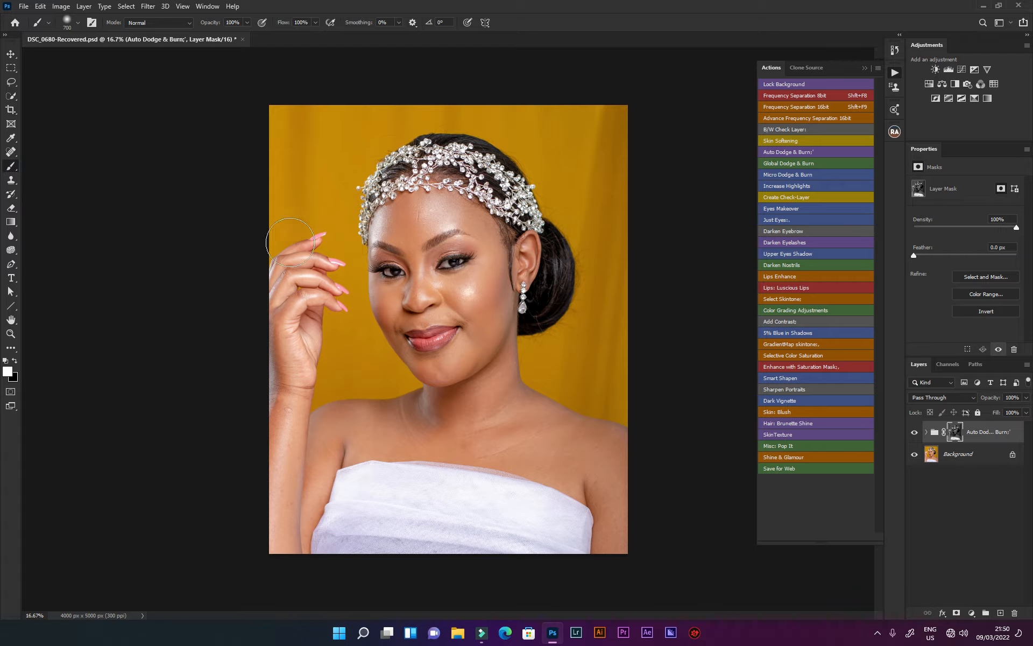
pyautogui.rightClick(433, 235)
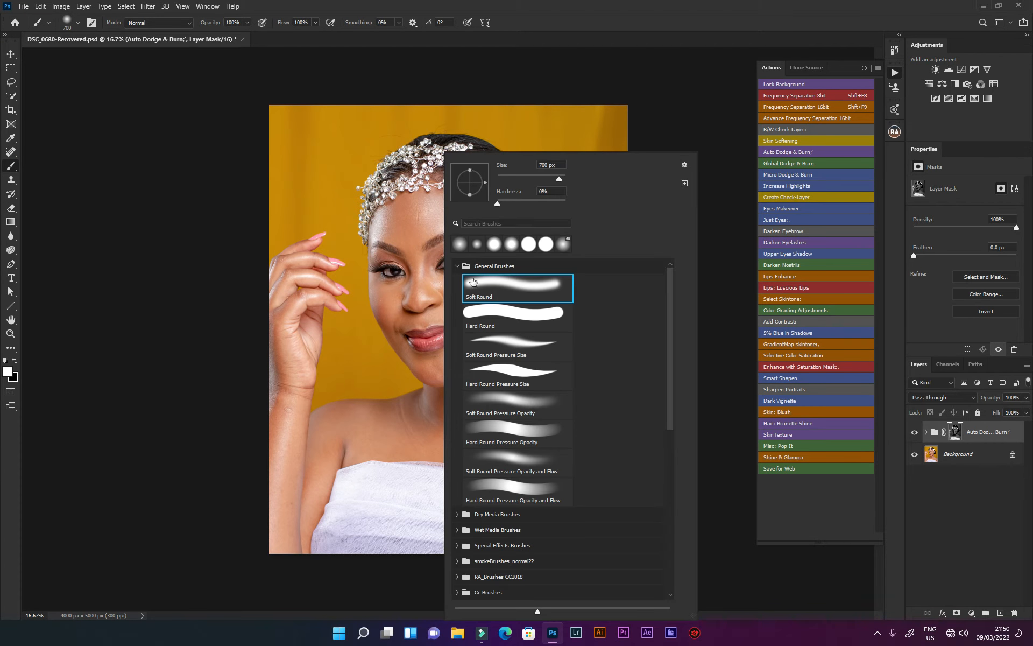
pyautogui.click(507, 286)
pyautogui.click(554, 4)
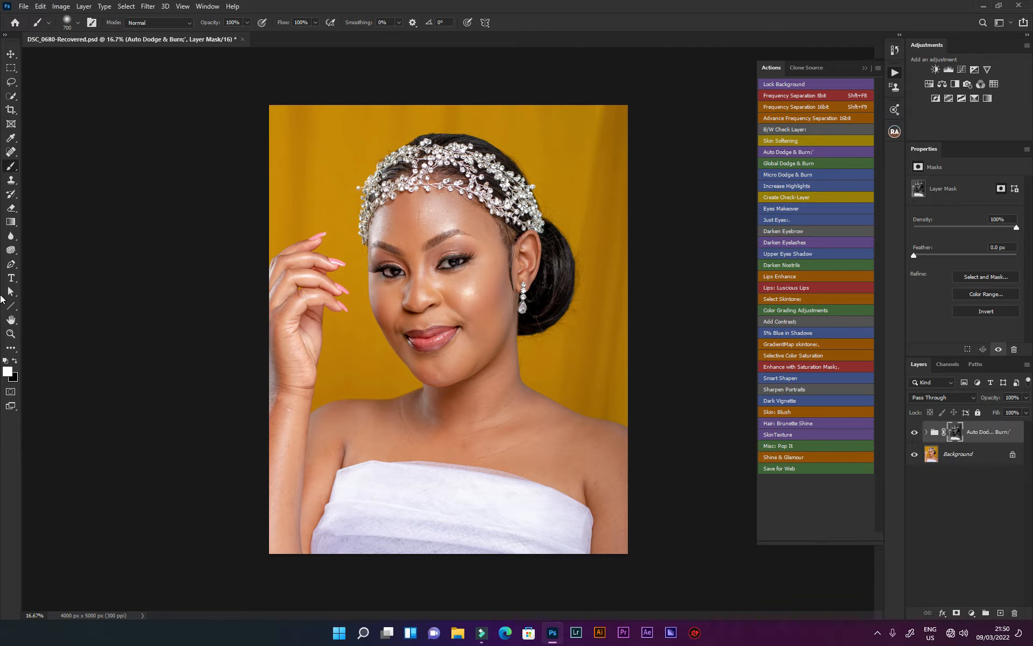
pyautogui.press('x')
pyautogui.moveTo(348, 519)
pyautogui.mouseDown()
pyautogui.moveTo(334, 537)
pyautogui.moveTo(355, 487)
pyautogui.moveTo(402, 483)
pyautogui.moveTo(566, 518)
pyautogui.moveTo(573, 546)
pyautogui.moveTo(503, 520)
pyautogui.moveTo(390, 512)
pyautogui.moveTo(360, 550)
pyautogui.moveTo(589, 548)
pyautogui.moveTo(568, 510)
pyautogui.moveTo(482, 484)
pyautogui.moveTo(357, 484)
pyautogui.moveTo(333, 527)
pyautogui.moveTo(427, 516)
pyautogui.moveTo(517, 542)
pyautogui.moveTo(567, 522)
pyautogui.mouseUp()
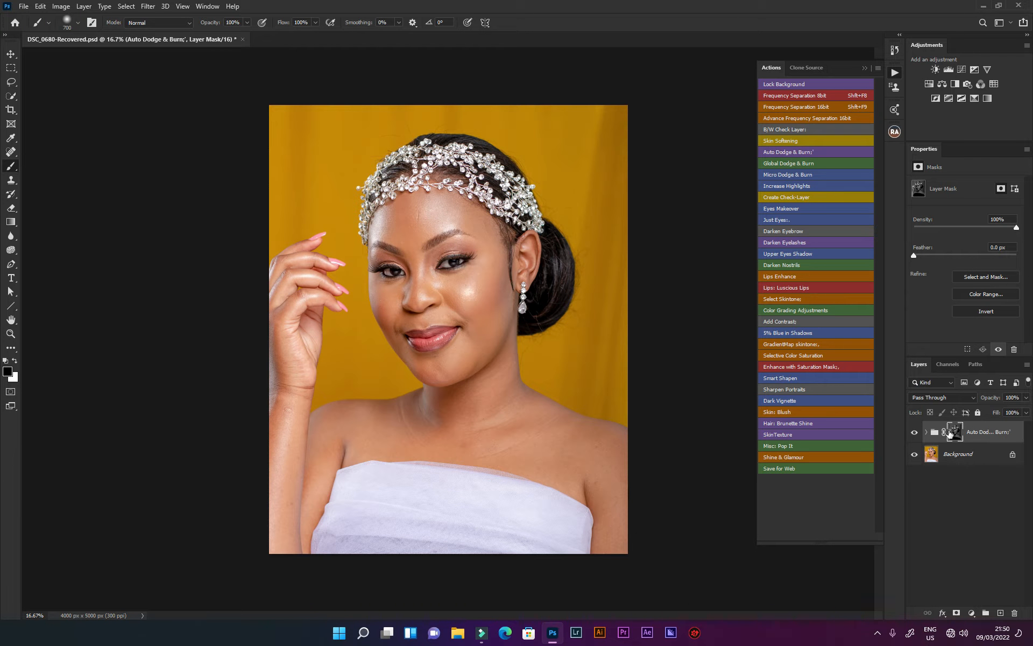
# Compare the portrait with the Auto Dodge & Burn group off and on, and delete the group.
pyautogui.click(915, 433)
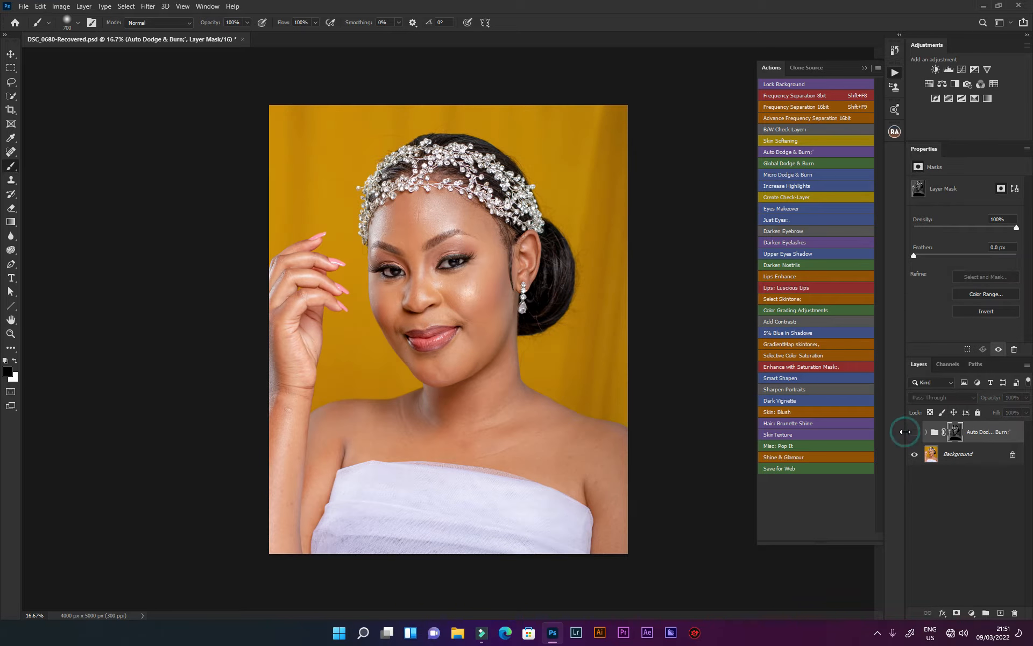
pyautogui.click(914, 433)
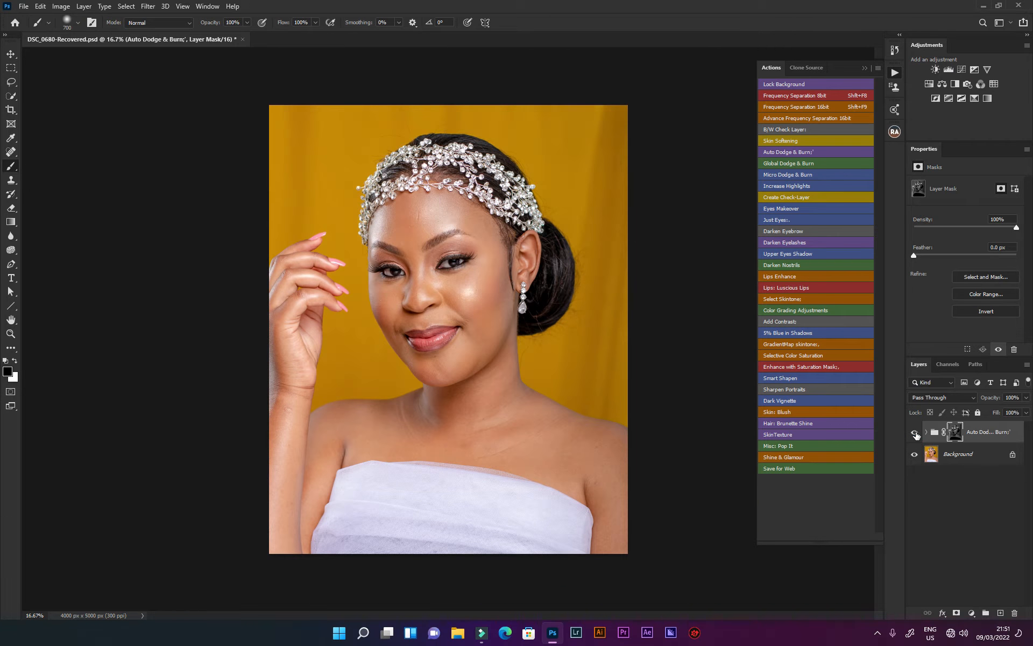
pyautogui.click(917, 432)
pyautogui.click(916, 434)
pyautogui.click(915, 432)
pyautogui.click(915, 433)
pyautogui.moveTo(1001, 435); pyautogui.dragTo(1014, 613)
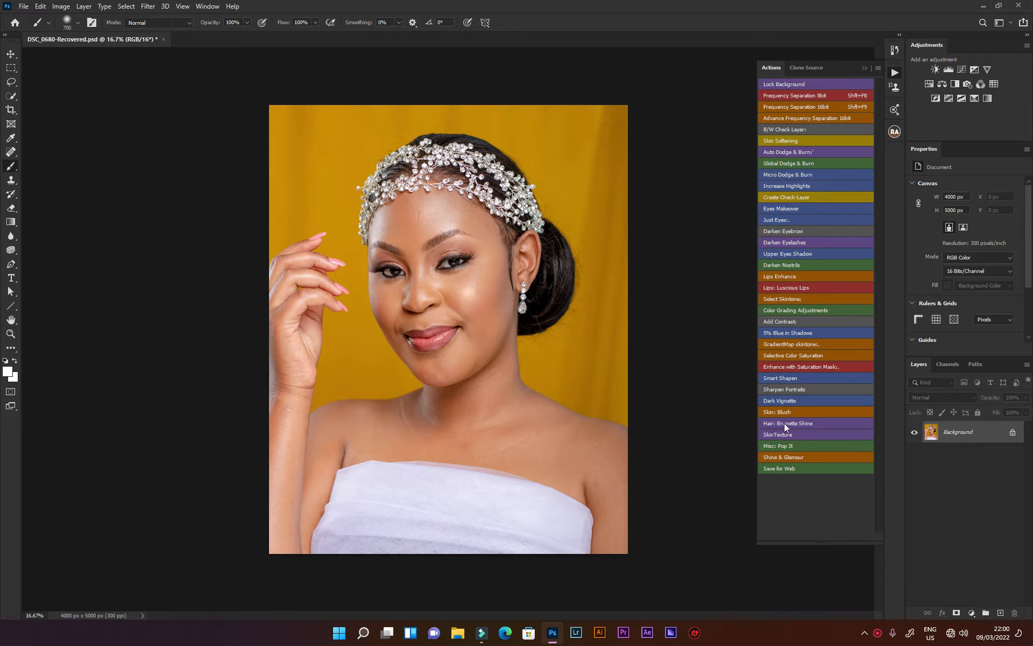
# Duplicate the Background layer and run the Global Dodge & Burn action.
pyautogui.doubleClick(968, 432)
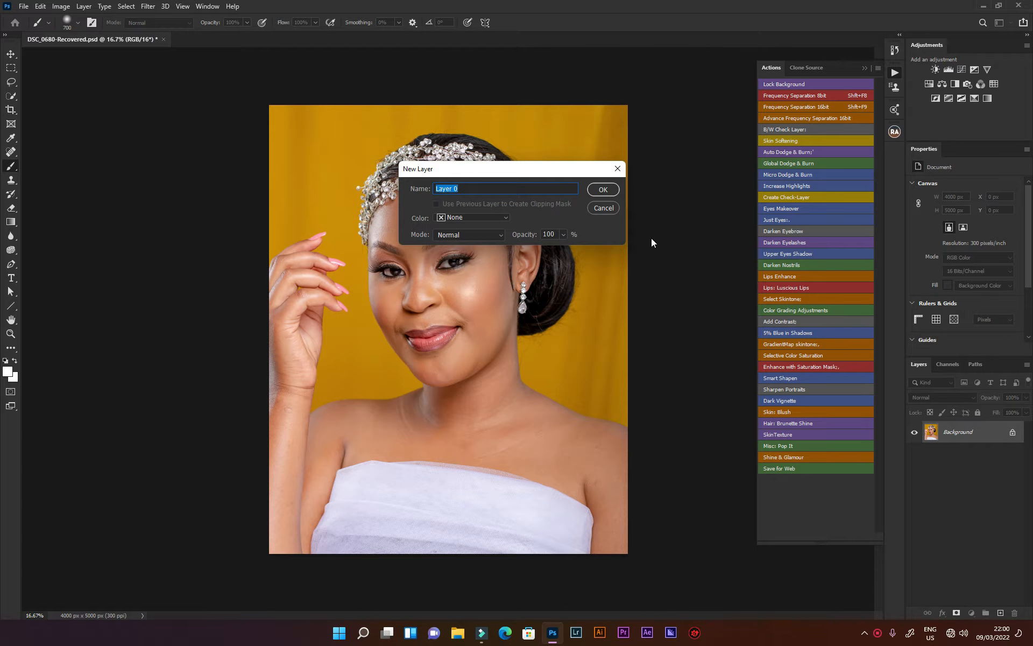
pyautogui.click(603, 209)
pyautogui.moveTo(987, 429); pyautogui.dragTo(1000, 612)
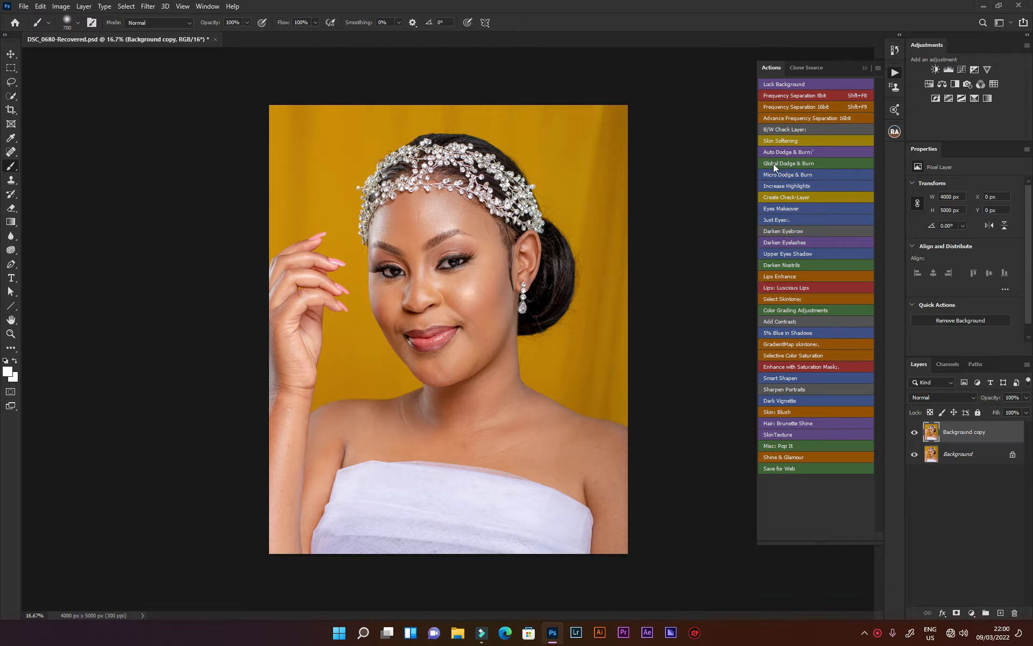
pyautogui.click(811, 163)
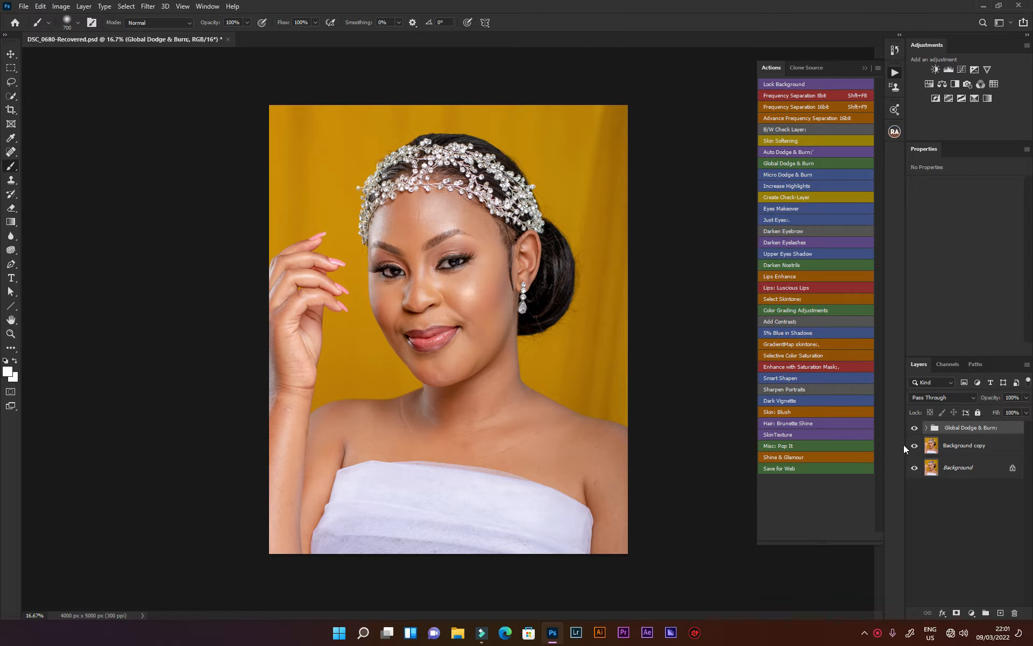
# Expand the Global Dodge & Burn group and inspect its Global Dodge and Global Burn curves layers.
pyautogui.click(927, 427)
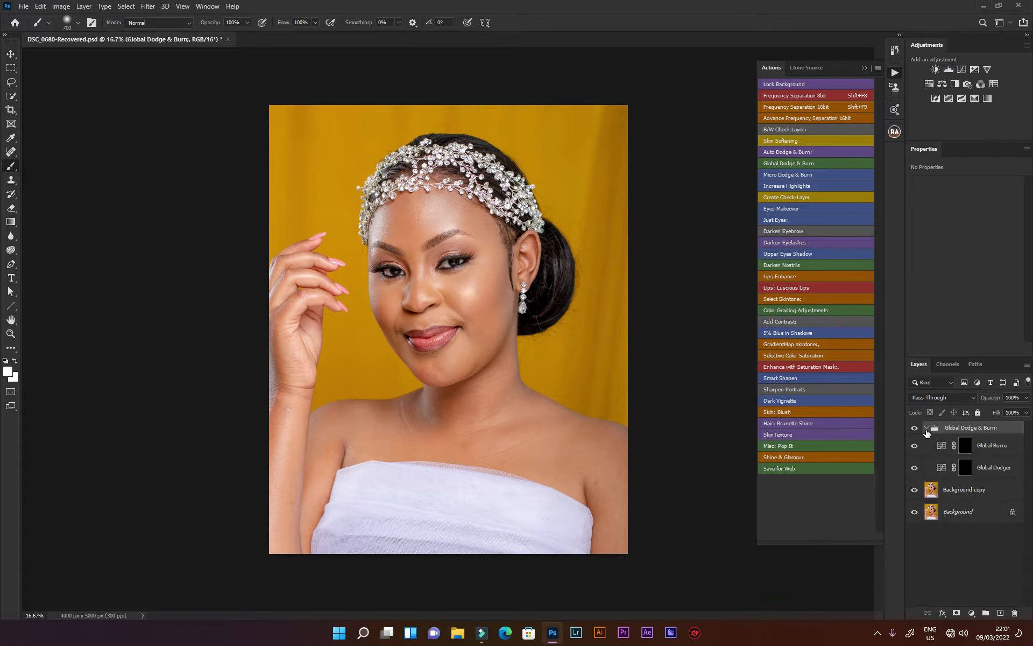
pyautogui.click(1003, 468)
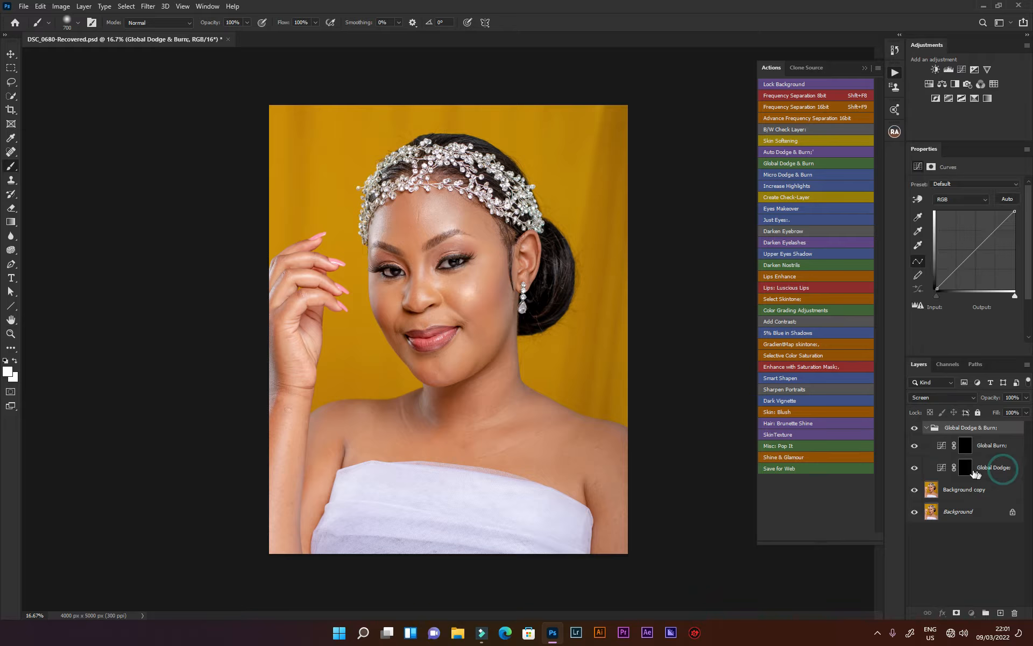
pyautogui.click(943, 470)
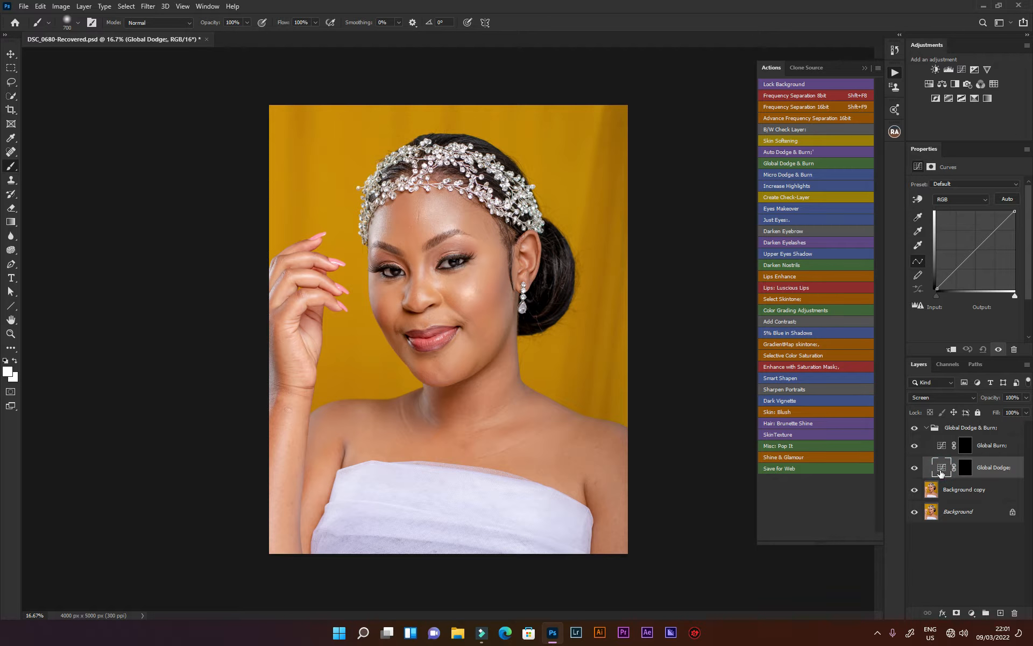
pyautogui.click(984, 471)
pyautogui.click(942, 449)
pyautogui.click(963, 447)
pyautogui.click(991, 447)
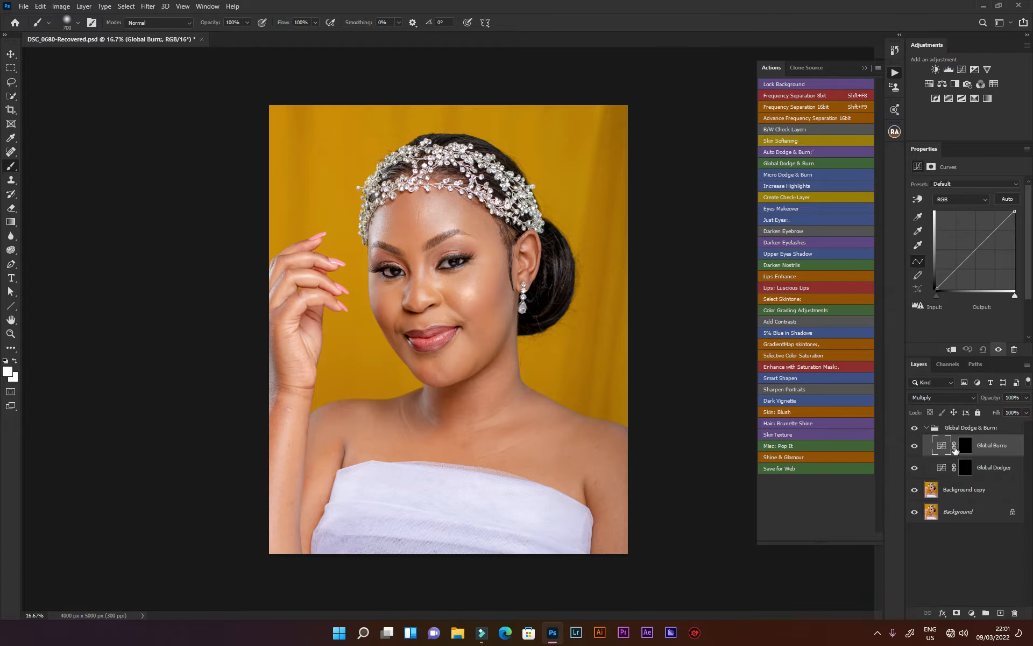
# Raise the curve of the Global Dodge layer with a point at input 83, output 142.
pyautogui.click(941, 469)
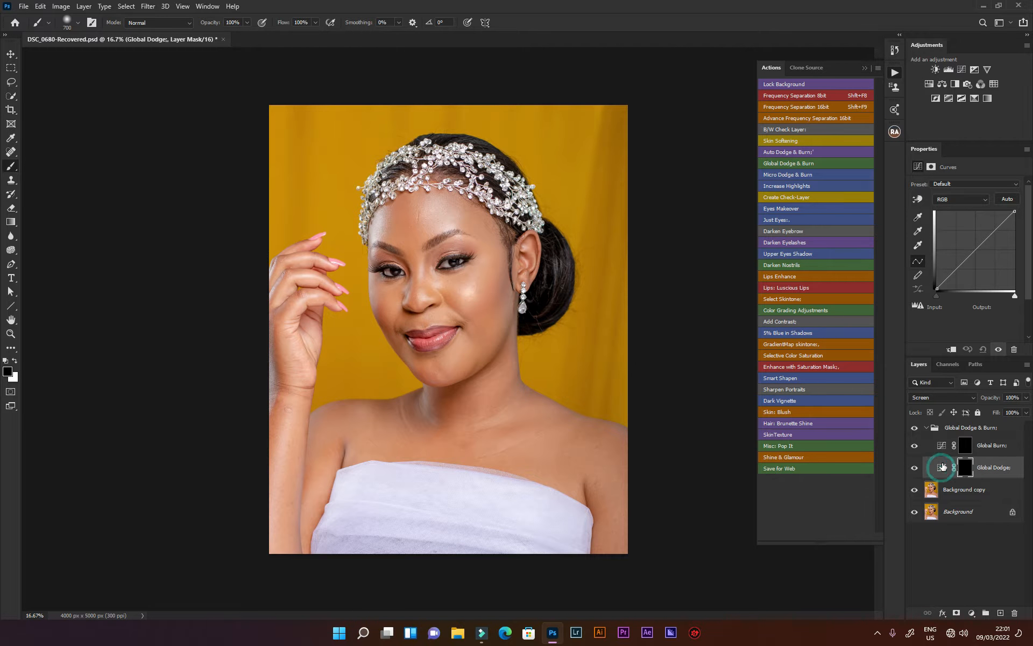
pyautogui.click(942, 467)
pyautogui.moveTo(970, 256); pyautogui.dragTo(962, 245)
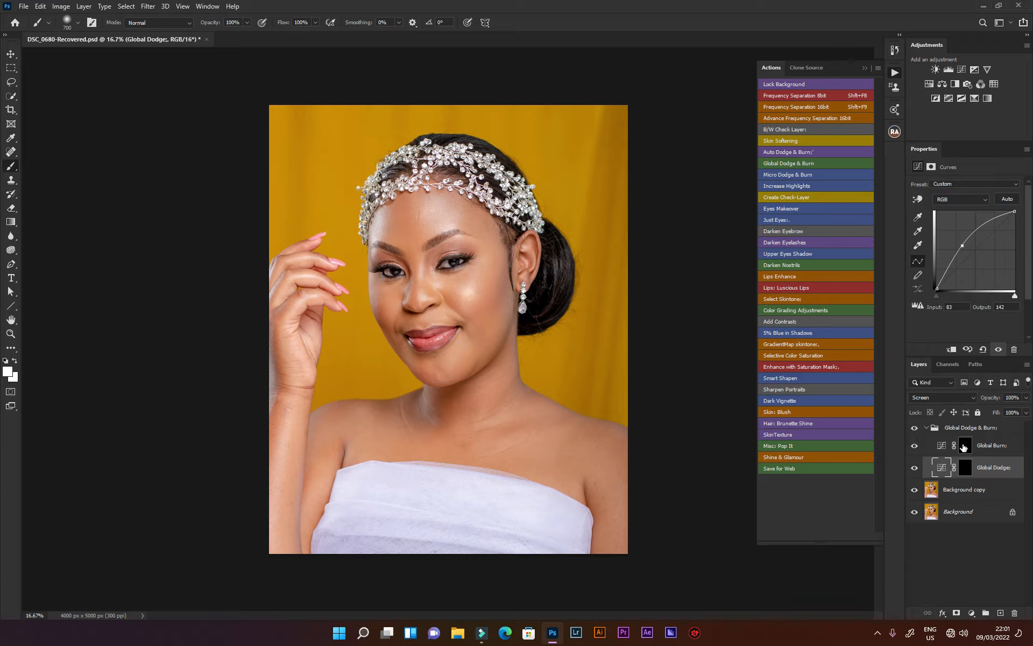
# Lower the curve of the Global Burn layer with a point at input 140, output 69.
pyautogui.click(963, 446)
pyautogui.click(941, 445)
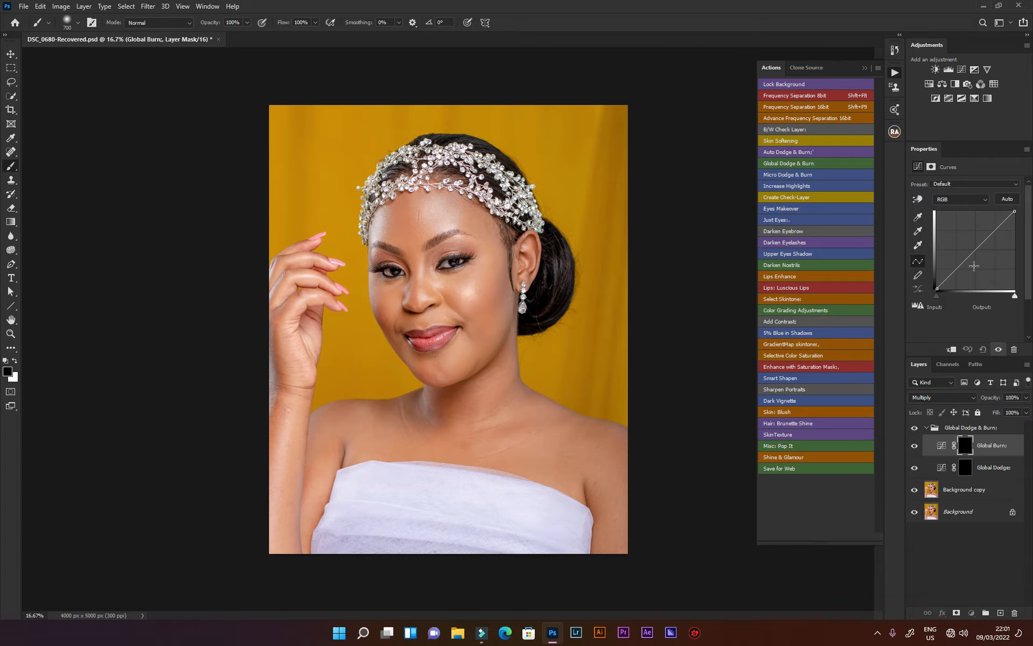
pyautogui.moveTo(971, 256); pyautogui.dragTo(982, 266)
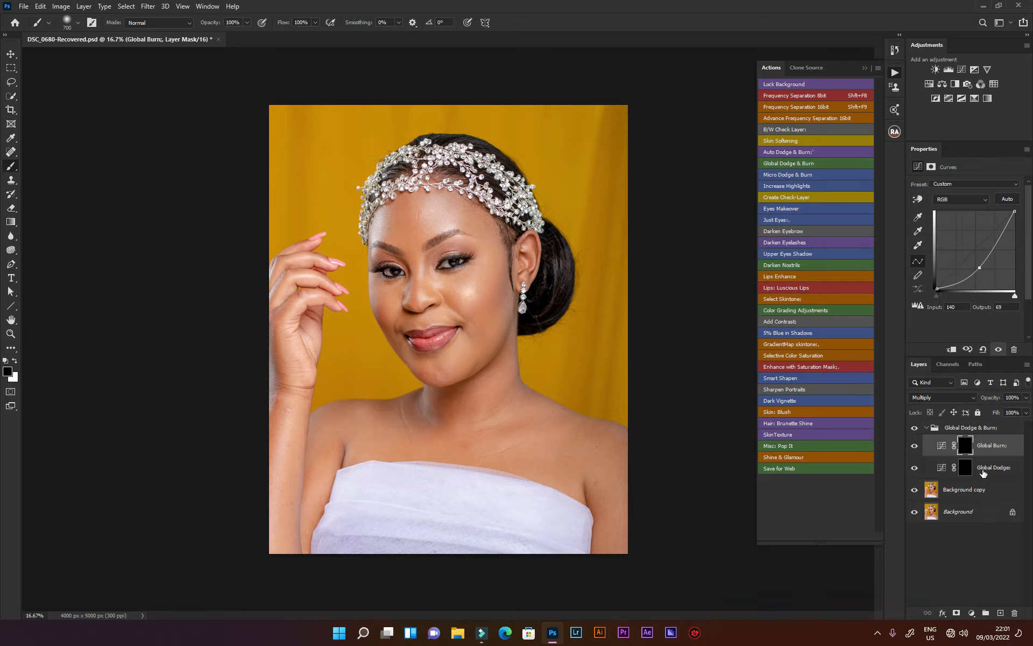
# Target the Global Dodge layer mask and choose the Soft Round brush.
pyautogui.click(984, 468)
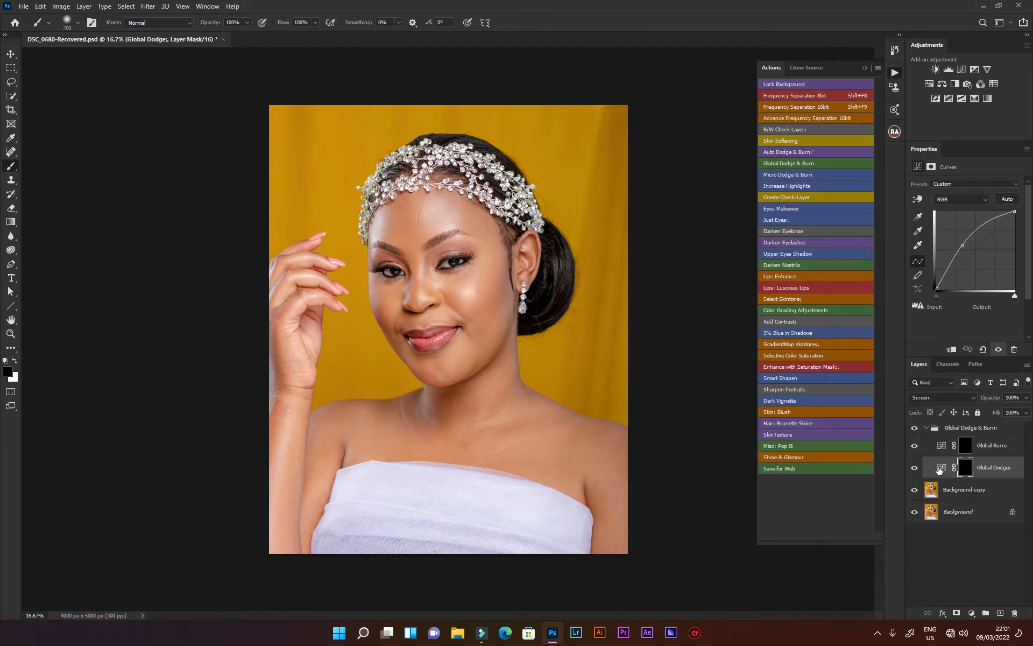
pyautogui.click(964, 468)
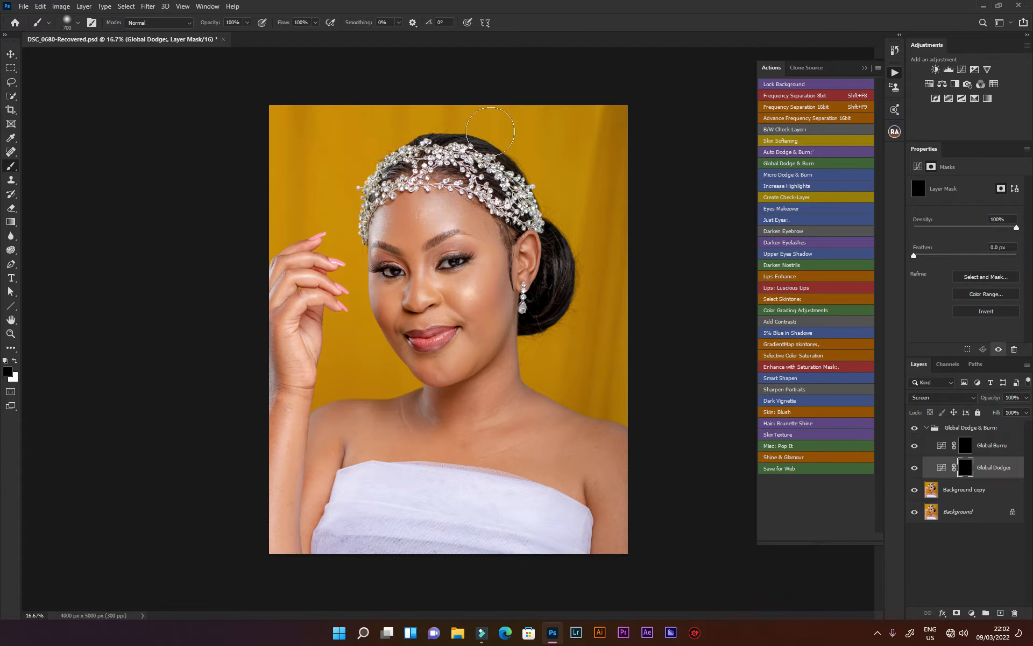
pyautogui.rightClick(420, 198)
pyautogui.click(482, 285)
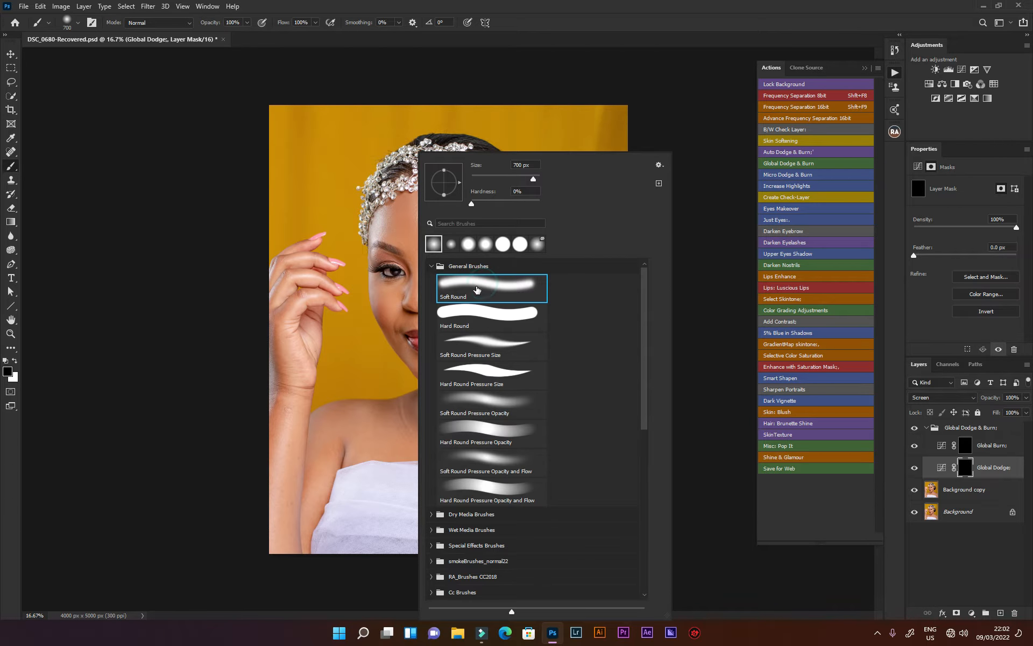
pyautogui.click(480, 285)
pyautogui.click(480, 286)
pyautogui.click(480, 286)
pyautogui.click(557, 16)
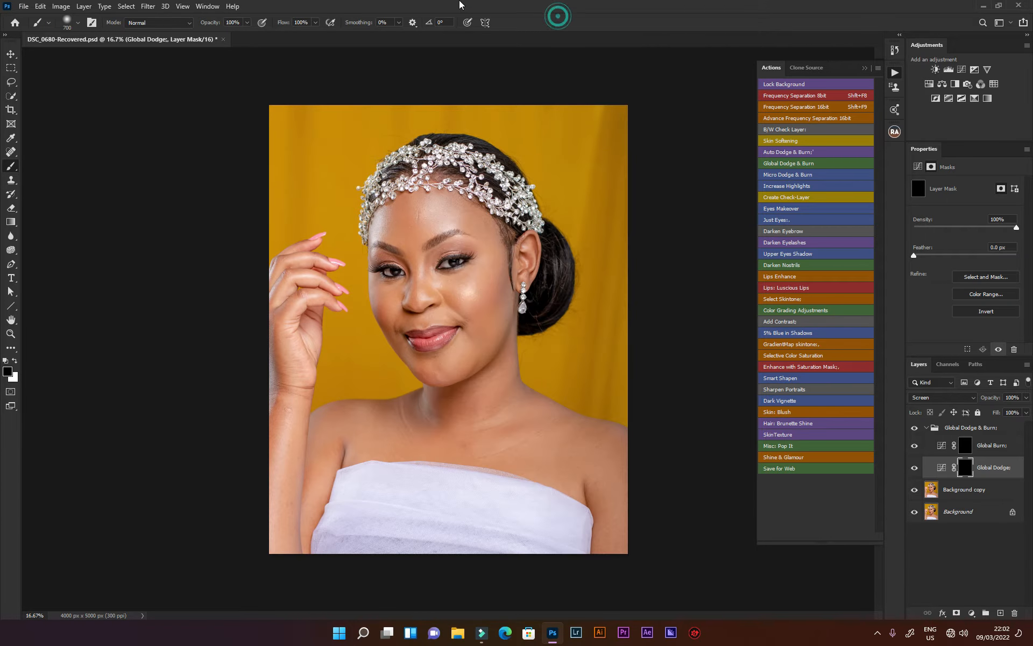
# Keep the brush opacity at 100%, set its flow to 1% and make white the foreground colour.
pyautogui.click(247, 23)
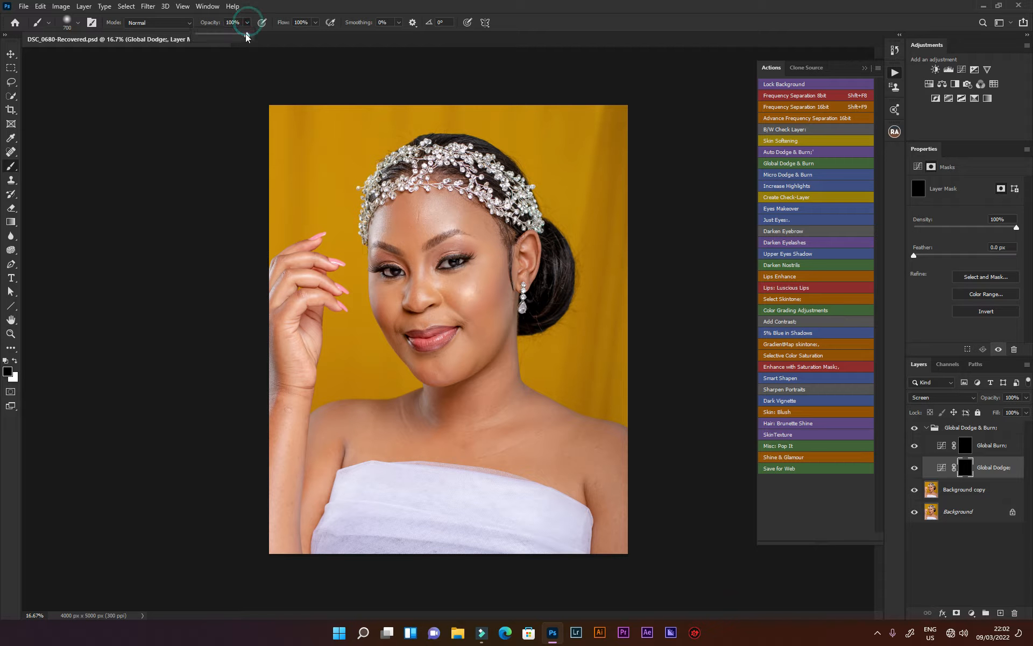
pyautogui.click(315, 21)
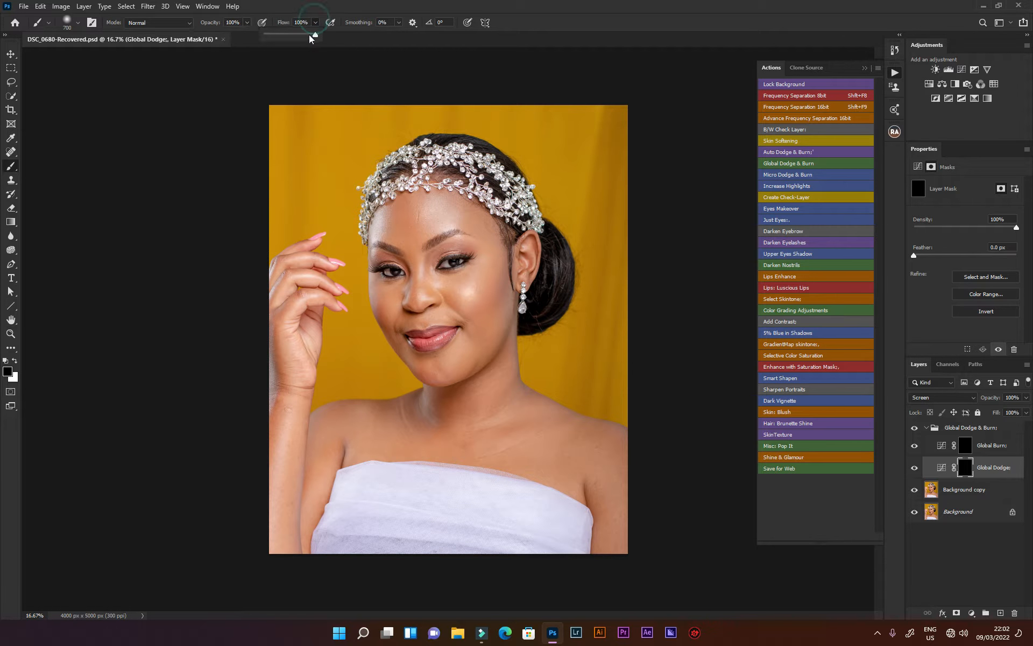
pyautogui.click(313, 5)
pyautogui.click(15, 361)
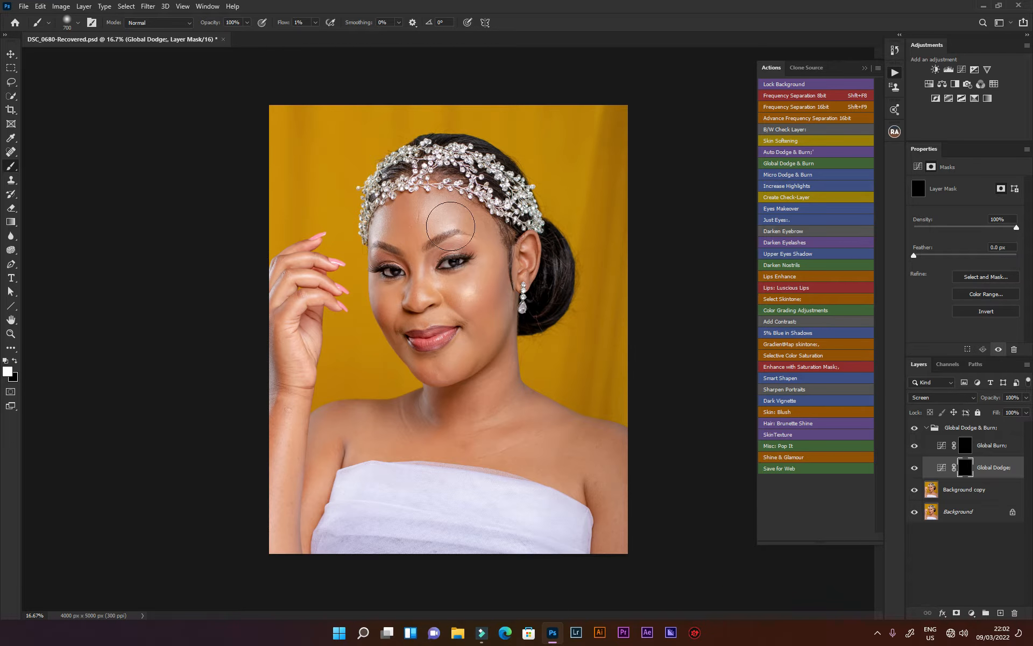
# Brush lightly over the forehead on the Global Dodge mask to brighten it.
pyautogui.moveTo(449, 225); pyautogui.dragTo(431, 213)
pyautogui.moveTo(449, 221)
pyautogui.mouseDown()
pyautogui.moveTo(436, 203)
pyautogui.moveTo(432, 227)
pyautogui.mouseUp()
pyautogui.moveTo(432, 192); pyautogui.dragTo(453, 233)
# Add the B/W Check Layer above Global Burn with its action and lower its Reds to about -98.
pyautogui.click(988, 454)
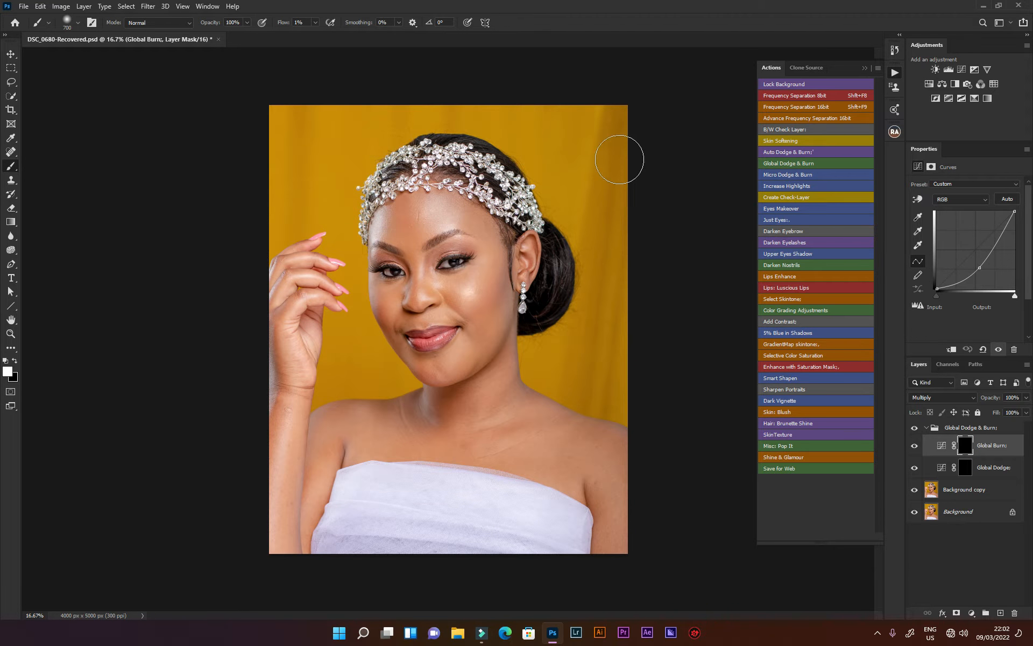
pyautogui.click(797, 129)
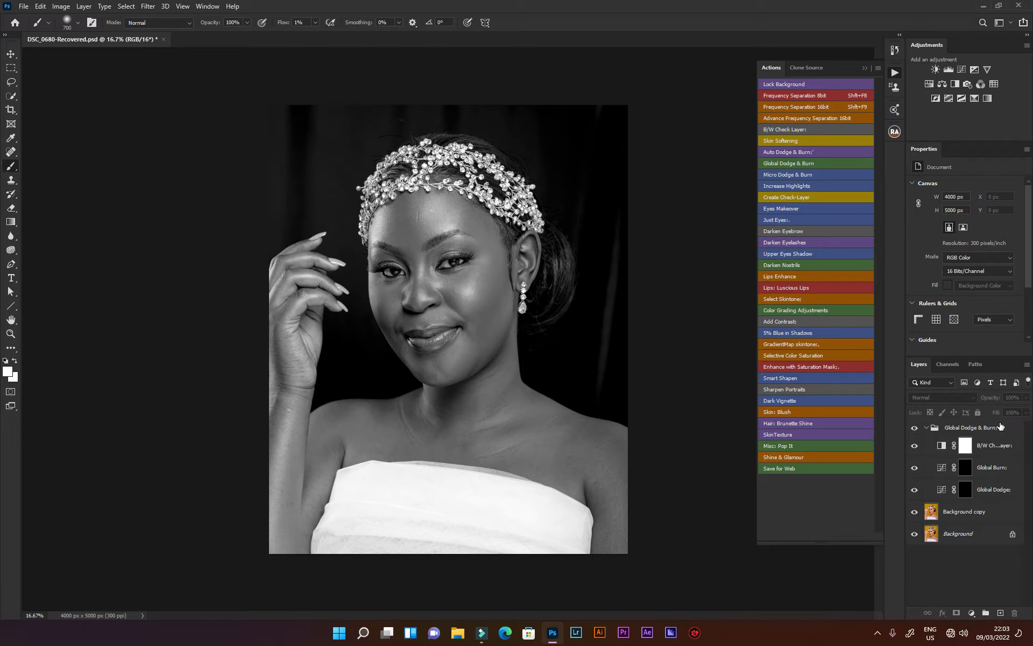
pyautogui.click(941, 451)
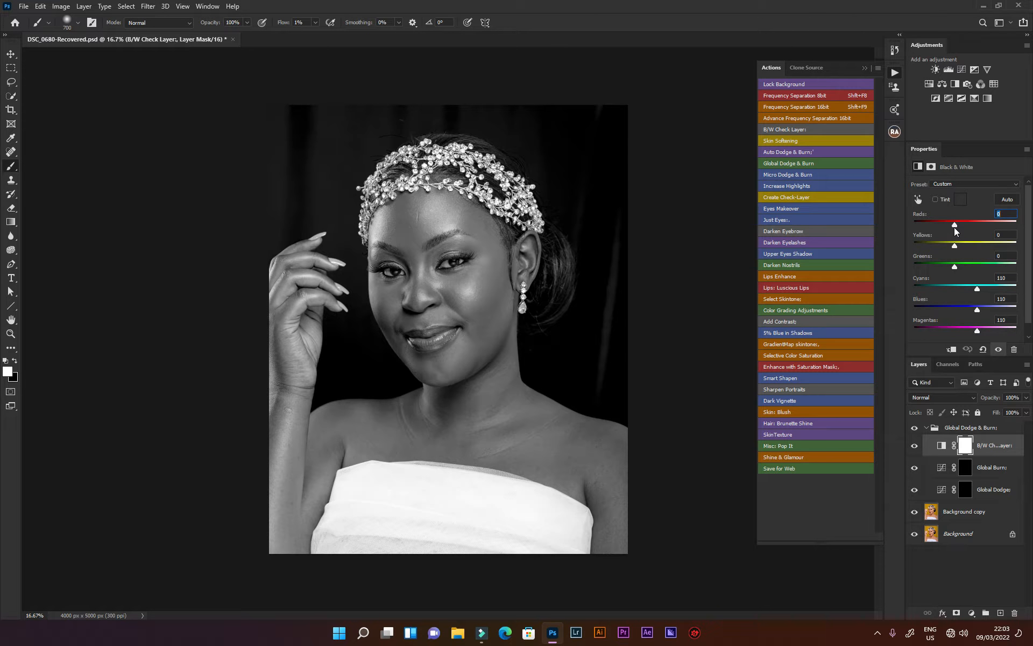
pyautogui.moveTo(954, 224); pyautogui.dragTo(941, 226)
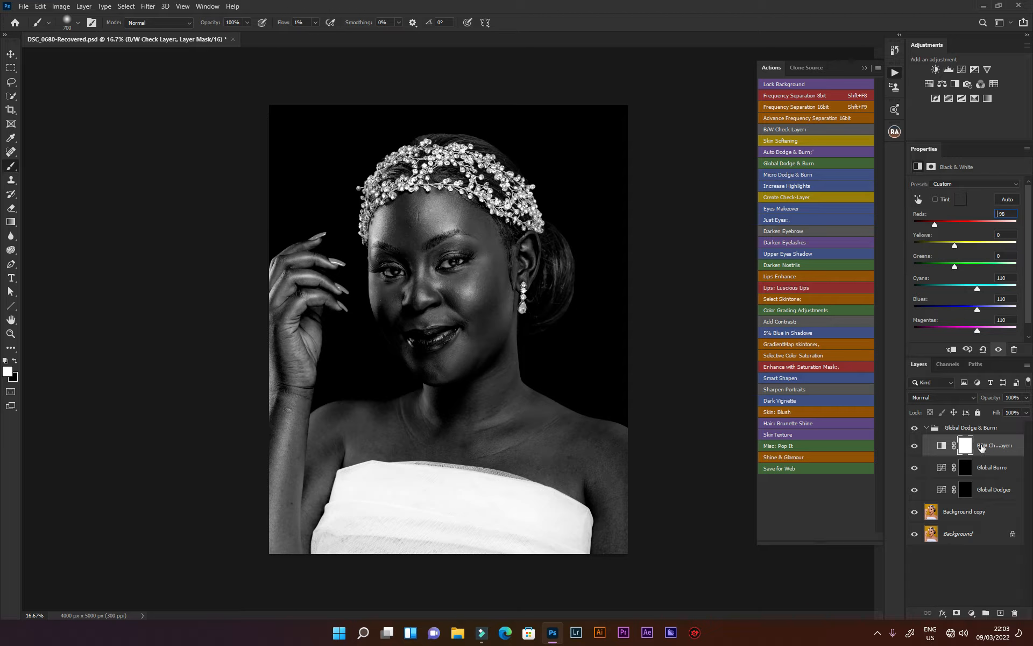
pyautogui.click(1014, 448)
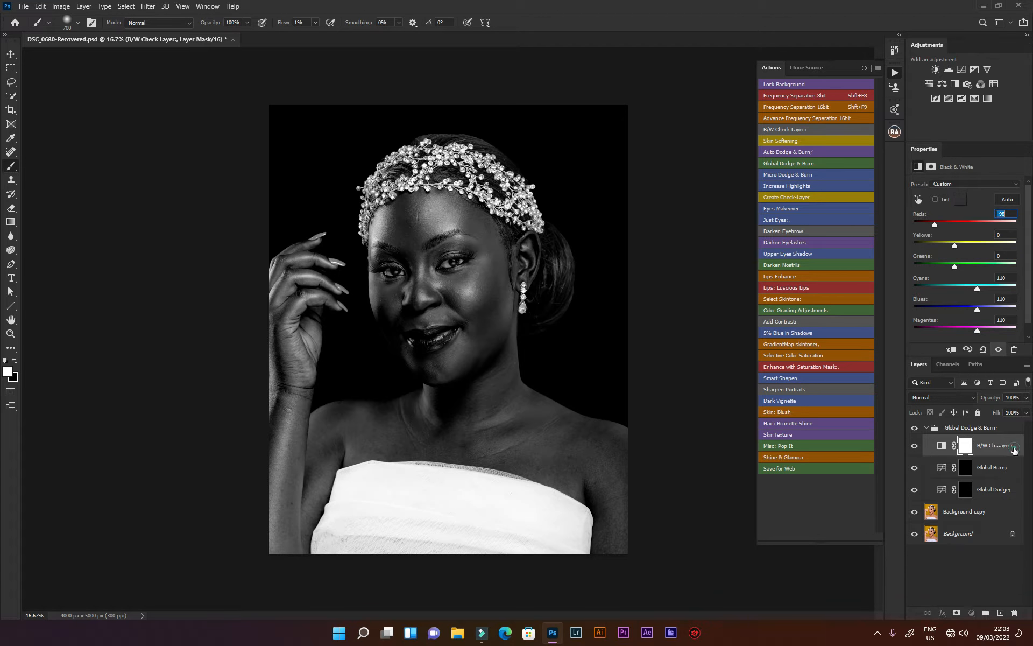
# Brush over the forehead on the Global Dodge mask with a 250 px brush and compare with the layer hidden.
pyautogui.click(966, 490)
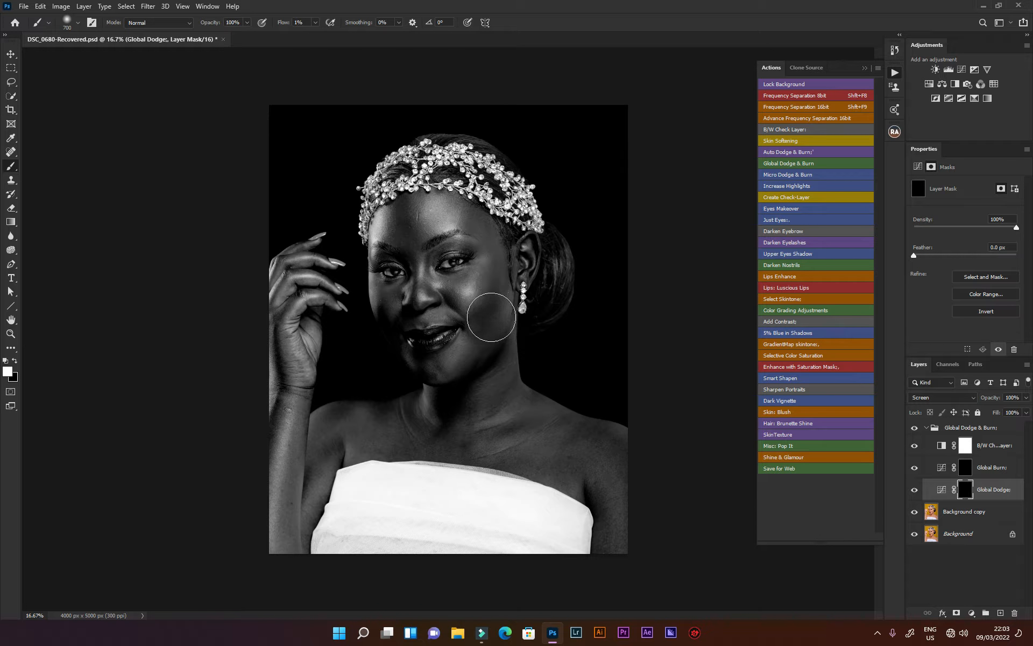
pyautogui.press('[')
pyautogui.press('[')
pyautogui.press('[')
pyautogui.press('[')
pyautogui.press('[')
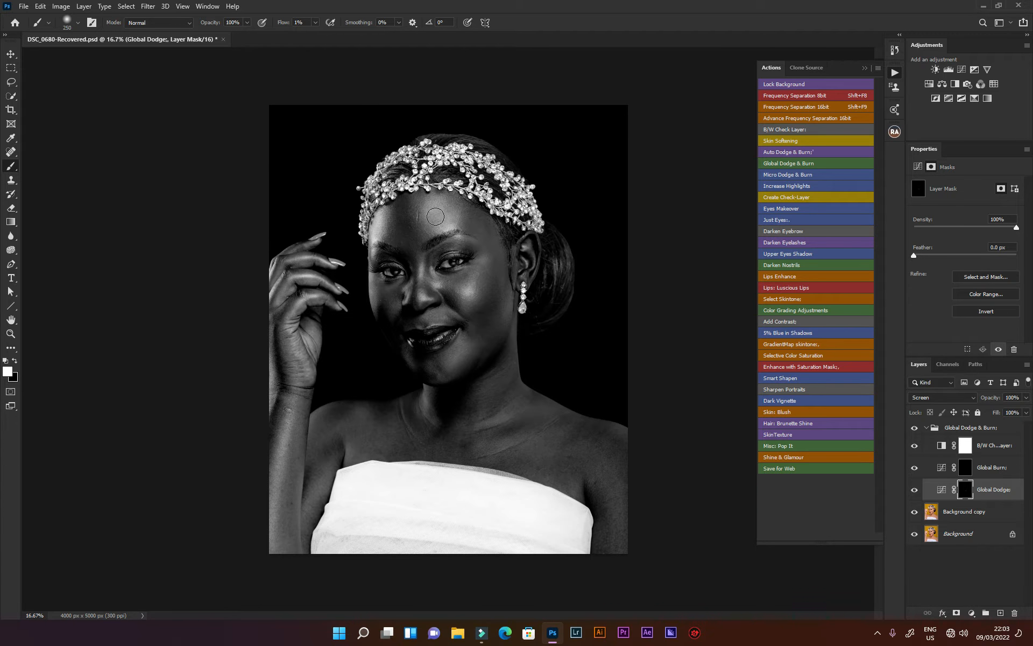
pyautogui.moveTo(434, 216)
pyautogui.mouseDown()
pyautogui.moveTo(430, 229)
pyautogui.moveTo(428, 213)
pyautogui.moveTo(450, 200)
pyautogui.moveTo(447, 223)
pyautogui.moveTo(429, 214)
pyautogui.moveTo(431, 232)
pyautogui.moveTo(432, 211)
pyautogui.moveTo(447, 219)
pyautogui.mouseUp()
pyautogui.click(914, 490)
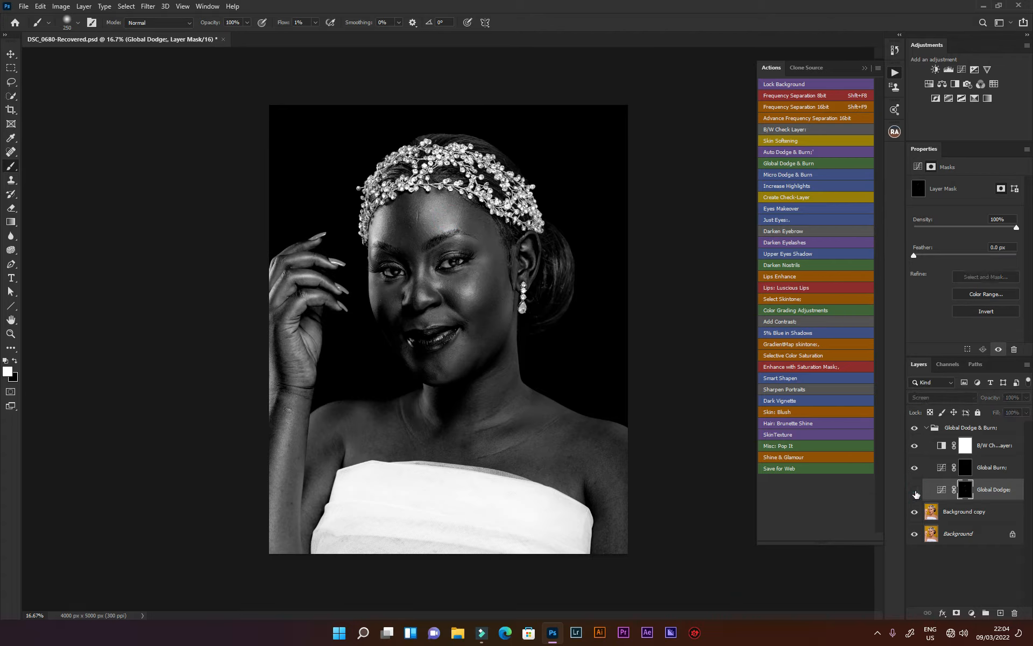
pyautogui.click(915, 491)
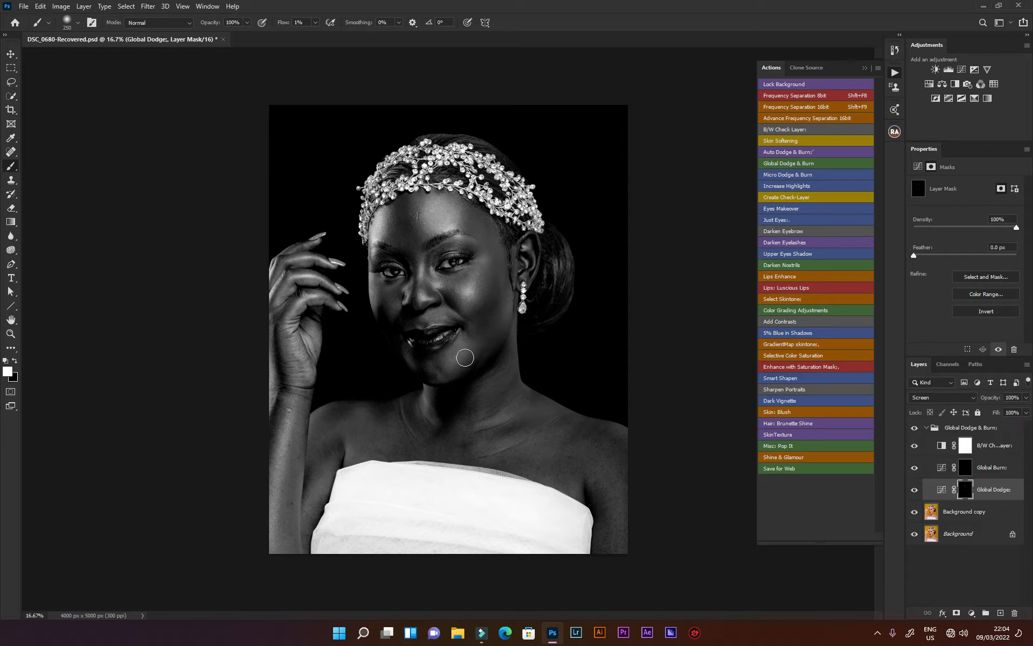
# Brighten the cheek highlight, nose and area below the nose on the Global Dodge mask in white, shrinking the brush for the finer spots.
pyautogui.press('x')
pyautogui.press('x')
pyautogui.moveTo(468, 296); pyautogui.dragTo(474, 284)
pyautogui.press('[')
pyautogui.moveTo(424, 268)
pyautogui.mouseDown()
pyautogui.moveTo(420, 282)
pyautogui.moveTo(420, 261)
pyautogui.mouseUp()
pyautogui.click(423, 316)
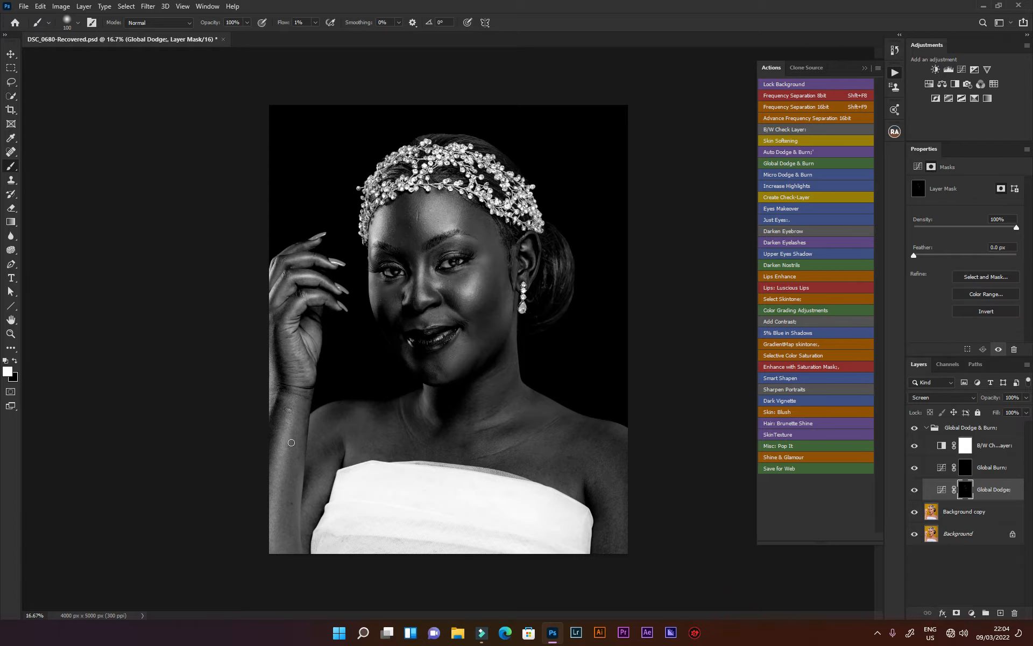
# Brighten the length of the raised forearm on the Global Dodge mask with a 250 px brush.
pyautogui.press(']')
pyautogui.press(']')
pyautogui.press(']')
pyautogui.moveTo(288, 424); pyautogui.dragTo(273, 534)
pyautogui.moveTo(288, 419); pyautogui.dragTo(276, 457)
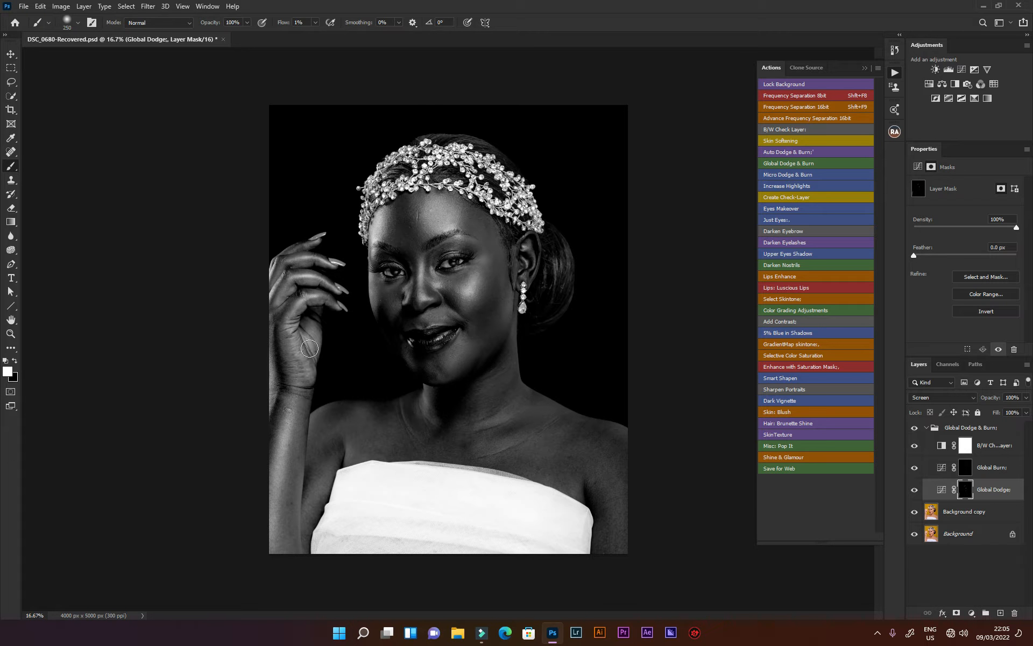
# Brighten the fingers of the raised hand with a smaller brush and the side of the forehead with a slightly larger one.
pyautogui.press('[')
pyautogui.press('[')
pyautogui.press('[')
pyautogui.press('[')
pyautogui.moveTo(298, 307); pyautogui.dragTo(287, 320)
pyautogui.click(312, 276)
pyautogui.press(']')
pyautogui.press(']')
pyautogui.moveTo(380, 211); pyautogui.dragTo(382, 226)
# Target the Global Burn mask and darken the outer cheek, temple and hairline with a 300 px brush.
pyautogui.press(']')
pyautogui.click(962, 471)
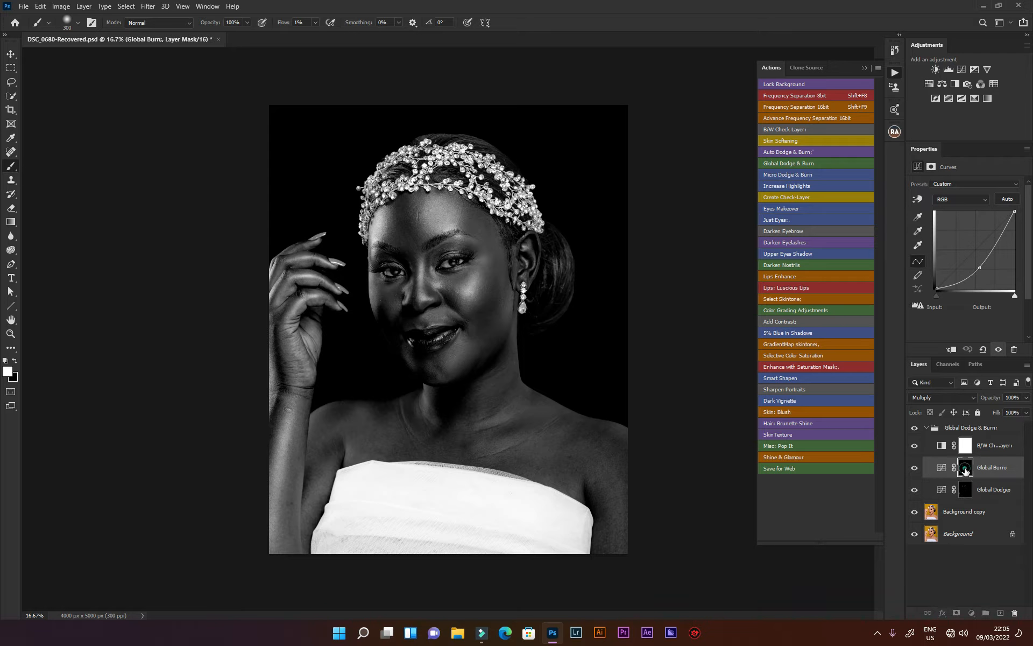
pyautogui.click(967, 470)
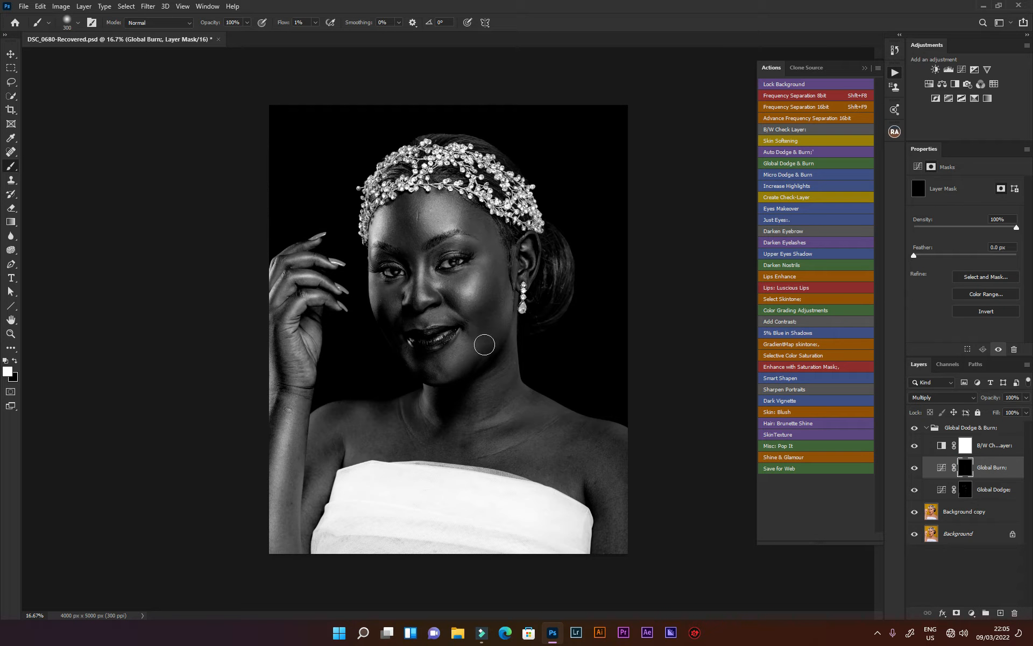
pyautogui.moveTo(480, 342)
pyautogui.mouseDown()
pyautogui.moveTo(450, 369)
pyautogui.moveTo(497, 299)
pyautogui.moveTo(475, 318)
pyautogui.mouseUp()
pyautogui.moveTo(475, 318)
pyautogui.mouseDown()
pyautogui.moveTo(496, 289)
pyautogui.moveTo(496, 265)
pyautogui.mouseUp()
pyautogui.moveTo(496, 265)
pyautogui.mouseDown()
pyautogui.moveTo(474, 208)
pyautogui.moveTo(468, 212)
pyautogui.moveTo(487, 238)
pyautogui.moveTo(458, 213)
pyautogui.moveTo(488, 227)
pyautogui.moveTo(499, 260)
pyautogui.mouseUp()
pyautogui.moveTo(491, 228)
pyautogui.mouseDown()
pyautogui.moveTo(419, 214)
pyautogui.moveTo(419, 201)
pyautogui.moveTo(424, 241)
pyautogui.moveTo(411, 201)
pyautogui.moveTo(406, 242)
pyautogui.moveTo(395, 229)
pyautogui.moveTo(396, 212)
pyautogui.moveTo(409, 244)
pyautogui.moveTo(388, 188)
pyautogui.mouseUp()
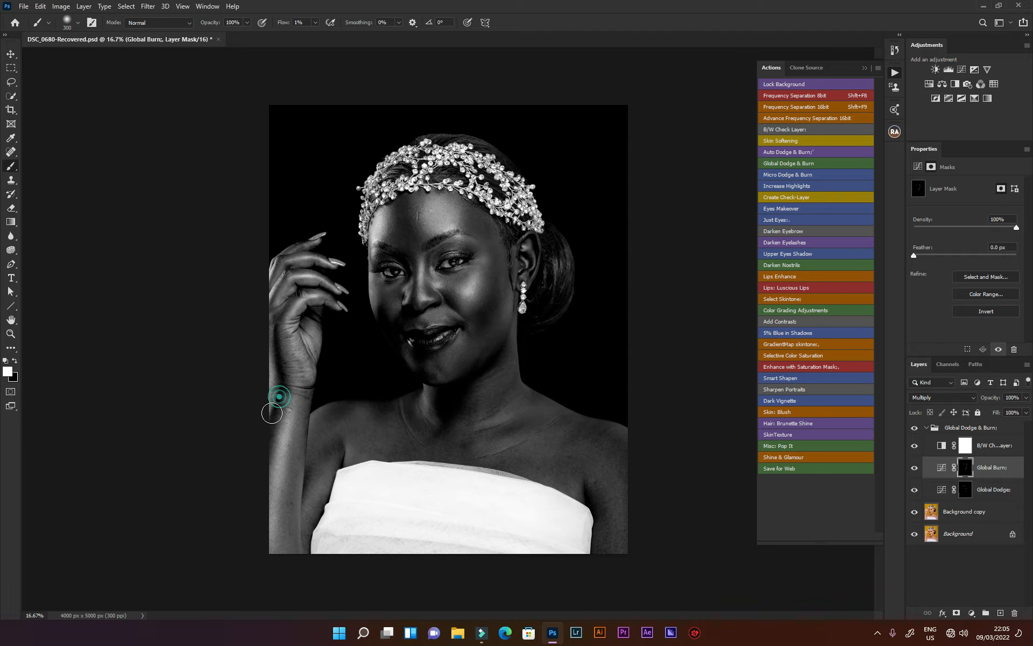
# Darken the neck, the area under the jaw and the outer shoulder and arm on the Global Burn mask.
pyautogui.moveTo(439, 397)
pyautogui.mouseDown()
pyautogui.moveTo(458, 411)
pyautogui.moveTo(445, 422)
pyautogui.mouseUp()
pyautogui.moveTo(471, 383); pyautogui.dragTo(468, 385)
pyautogui.moveTo(579, 419); pyautogui.dragTo(612, 442)
pyautogui.click(625, 470)
# Hide the B/W Check Layer, collapse the Global Dodge & Burn group and compare the portrait with and without it.
pyautogui.click(992, 446)
pyautogui.click(914, 445)
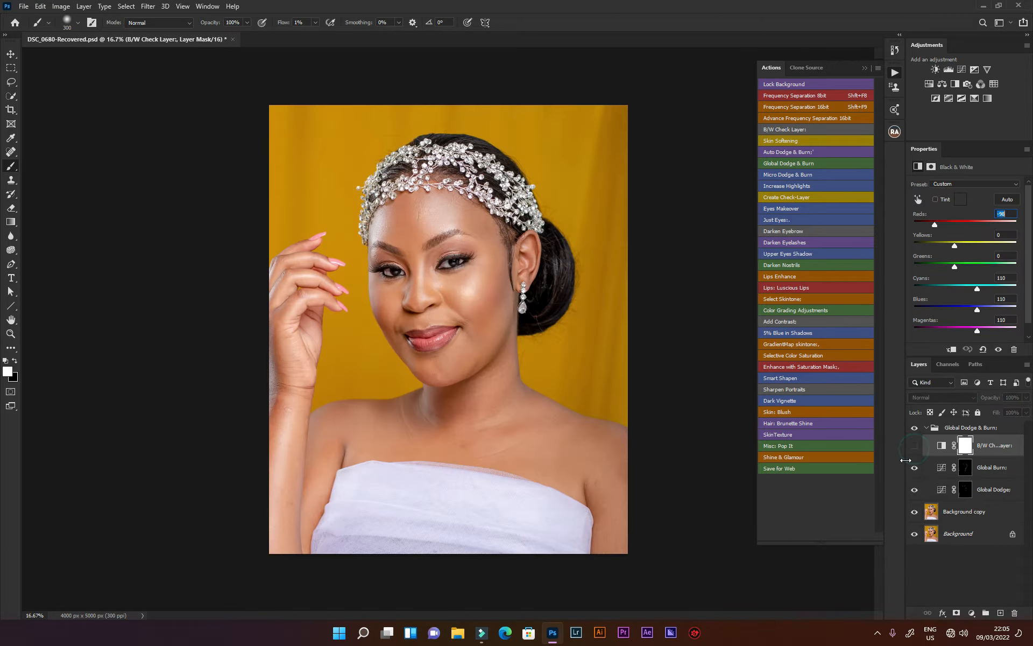
pyautogui.click(927, 428)
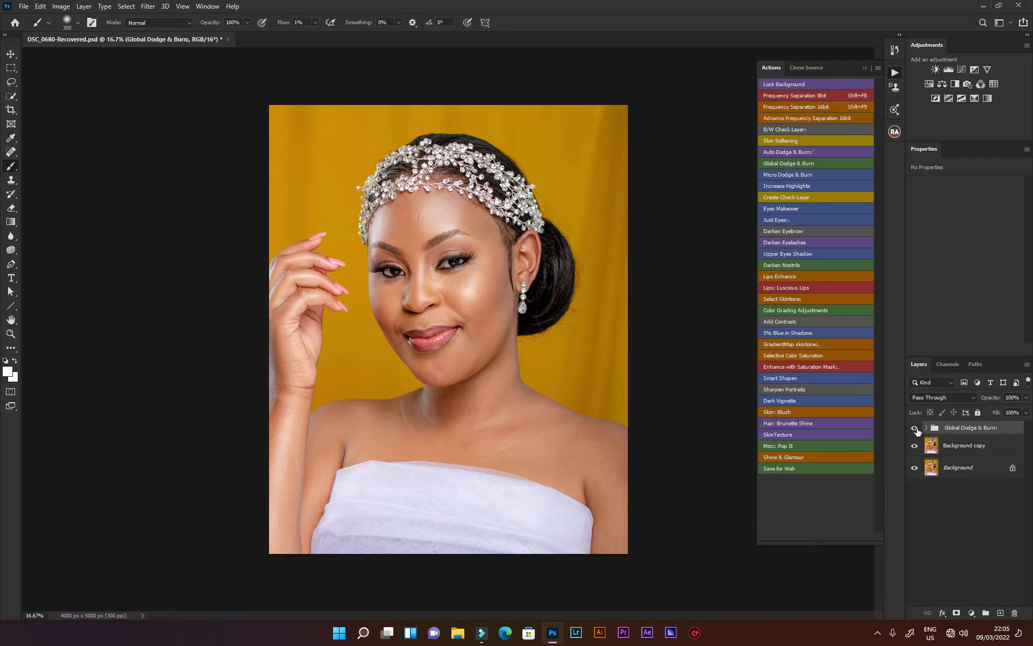
pyautogui.click(914, 429)
pyautogui.click(915, 428)
pyautogui.click(915, 428)
pyautogui.click(915, 428)
# Delete the Global Dodge & Burn group, run the Micro Dodge & Burn action and expand the resulting group.
pyautogui.moveTo(1004, 431); pyautogui.dragTo(1015, 613)
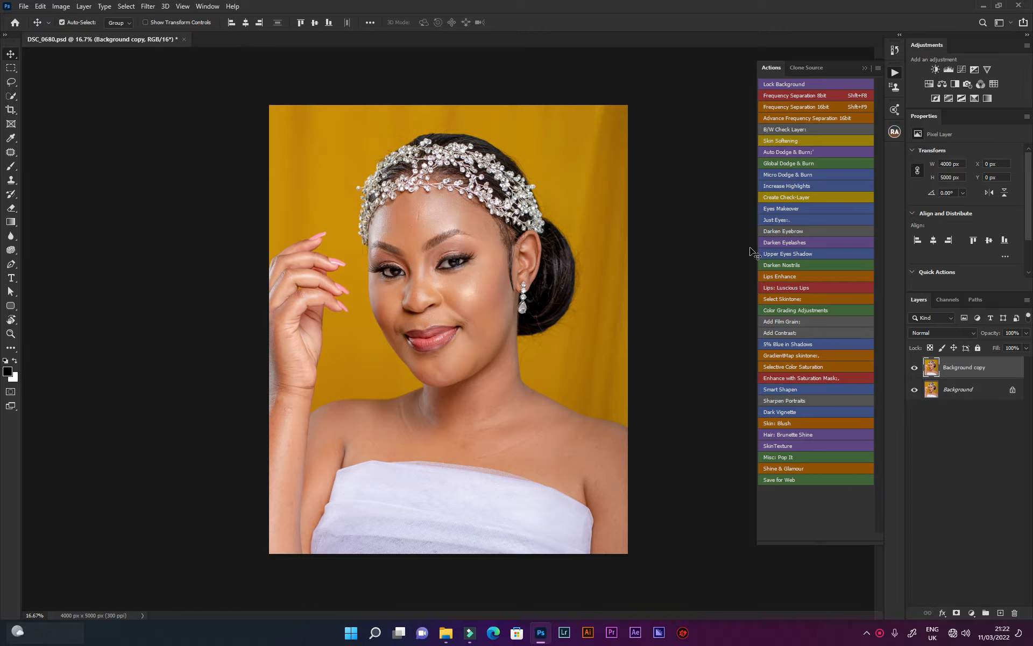
pyautogui.click(801, 174)
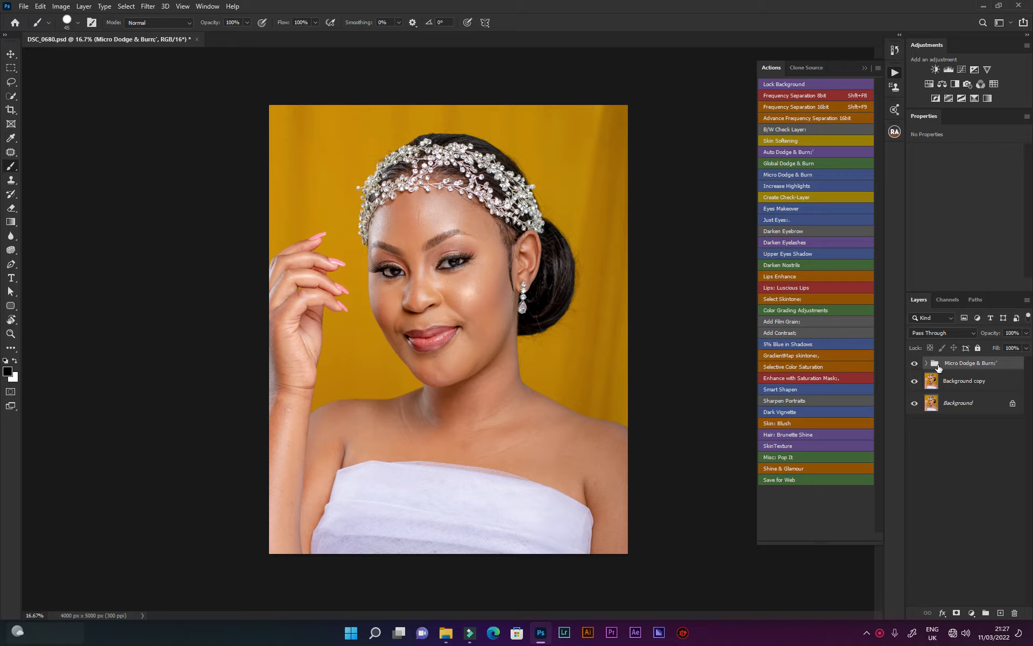
pyautogui.click(926, 364)
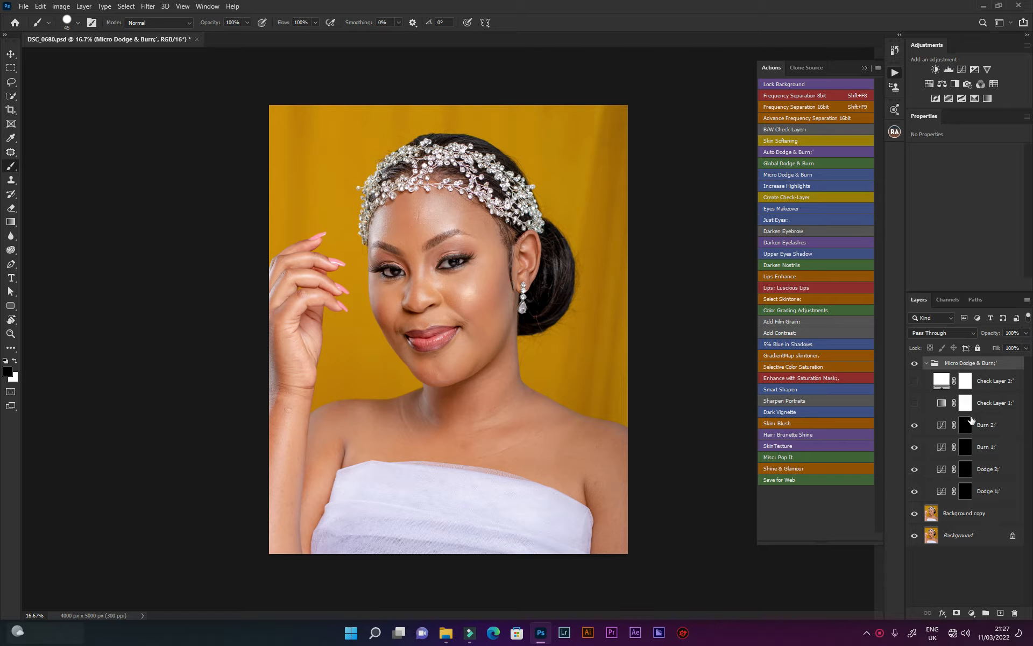
# Run the Create Check-Layer action and show its Black/White and Invert layers.
pyautogui.click(792, 197)
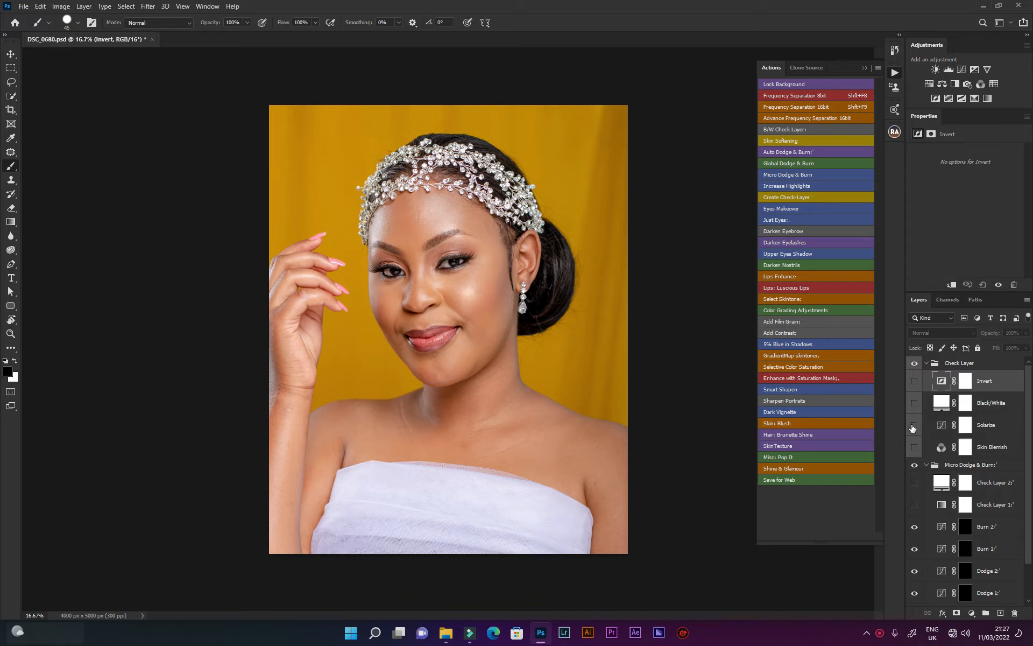
pyautogui.click(914, 402)
pyautogui.click(915, 381)
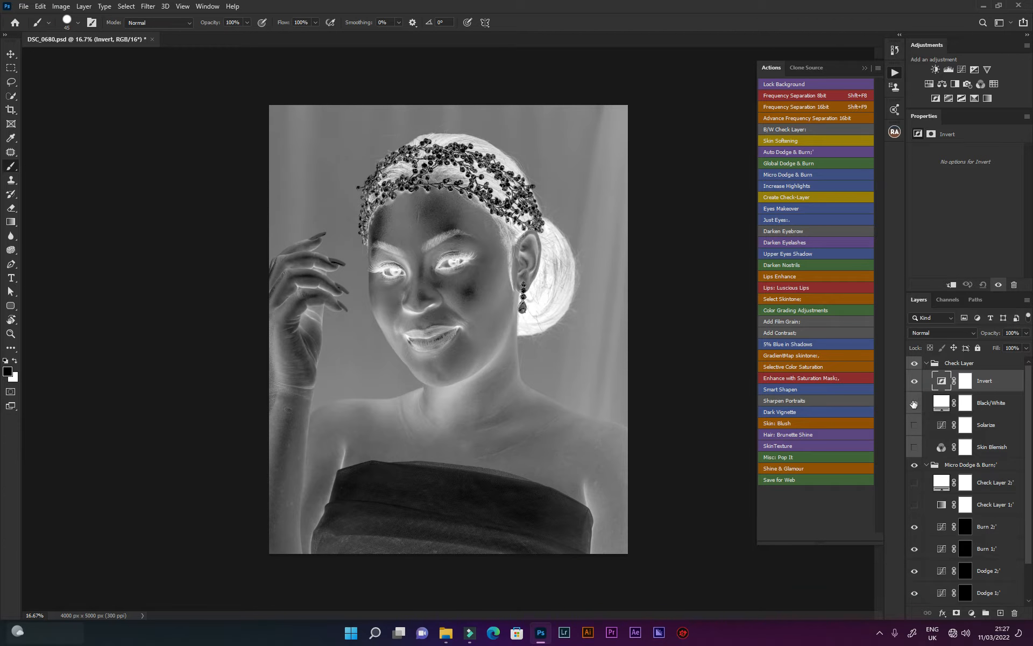
pyautogui.click(914, 403)
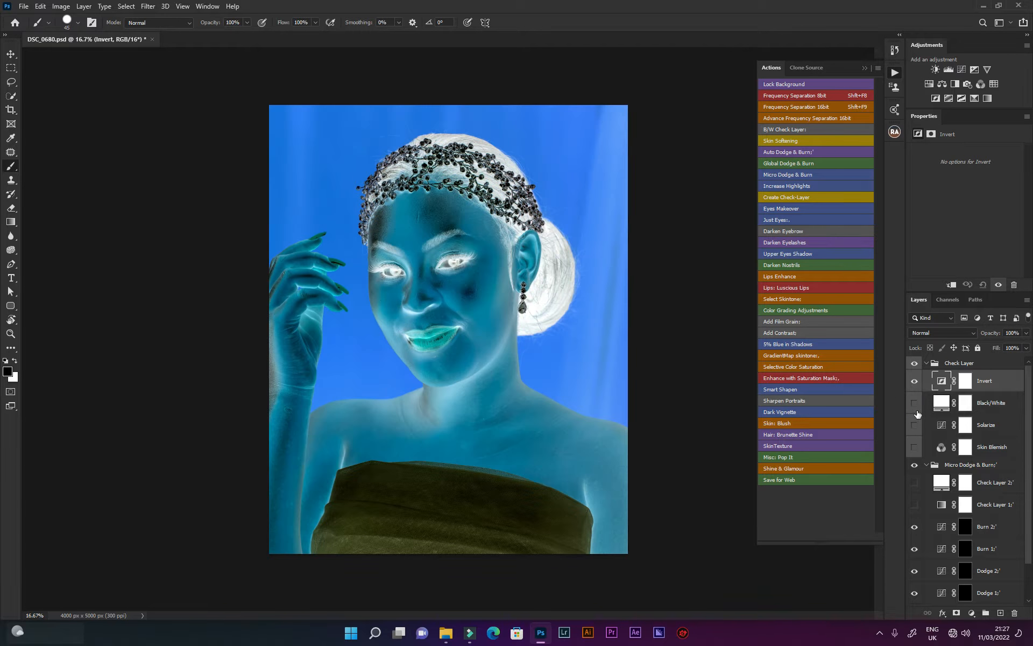
pyautogui.click(915, 403)
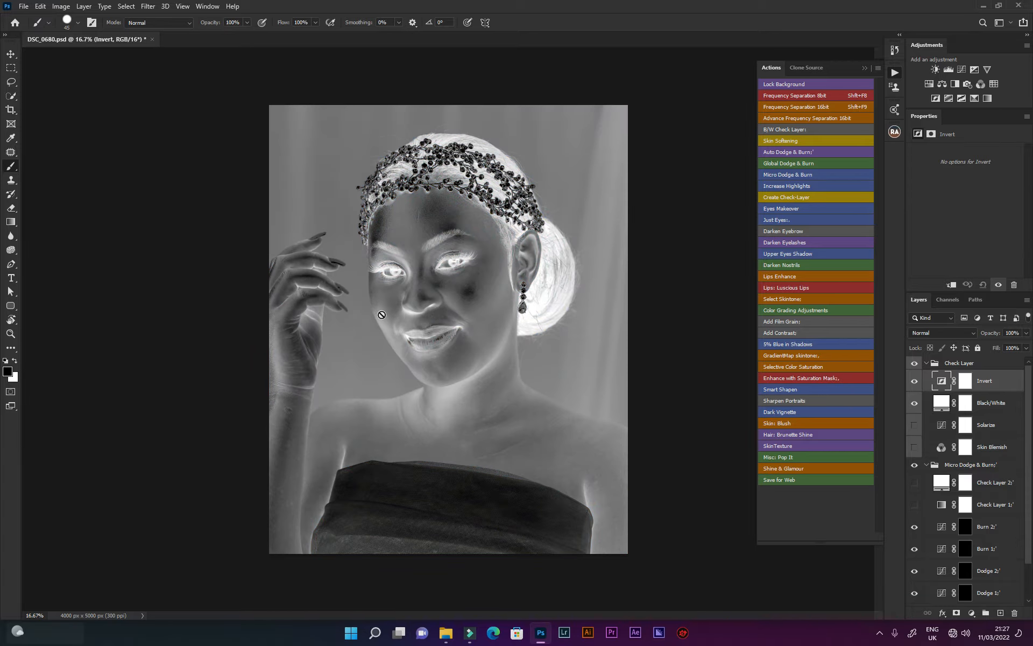
# Go through the Dodge 1, Dodge 2, Burn 1 and Burn 2 layers and target the Burn 1 layer mask.
pyautogui.click(11, 334)
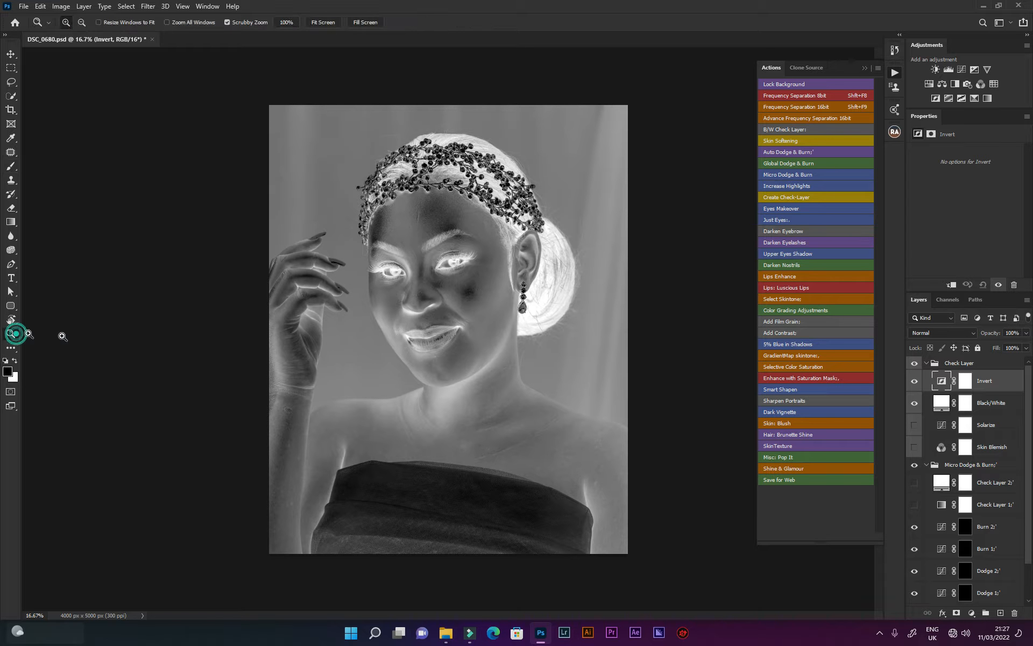
pyautogui.click(443, 295)
pyautogui.click(477, 296)
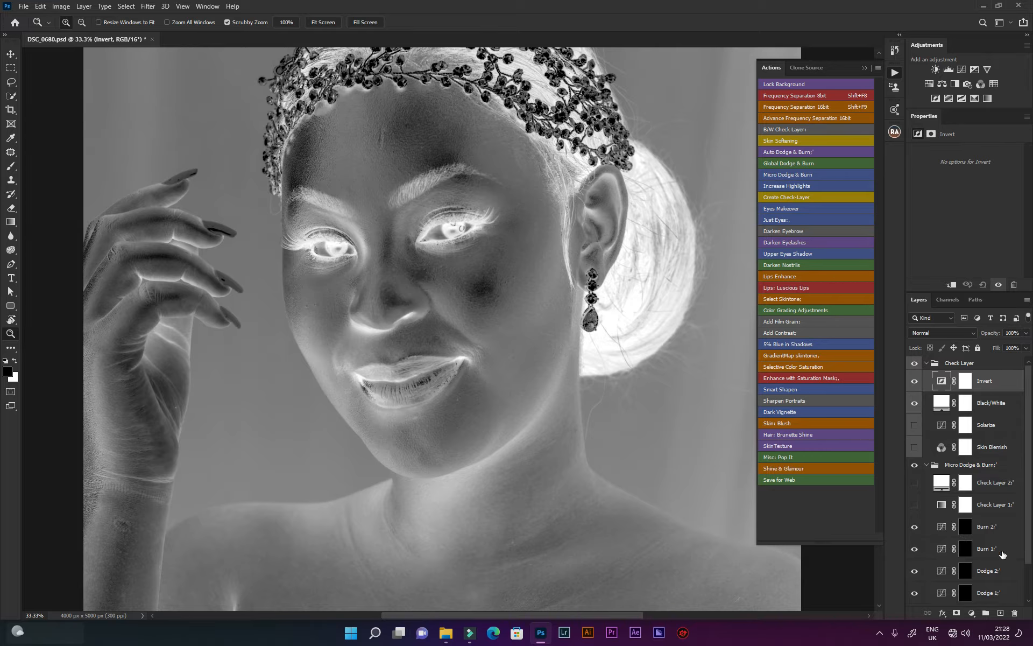
pyautogui.click(988, 595)
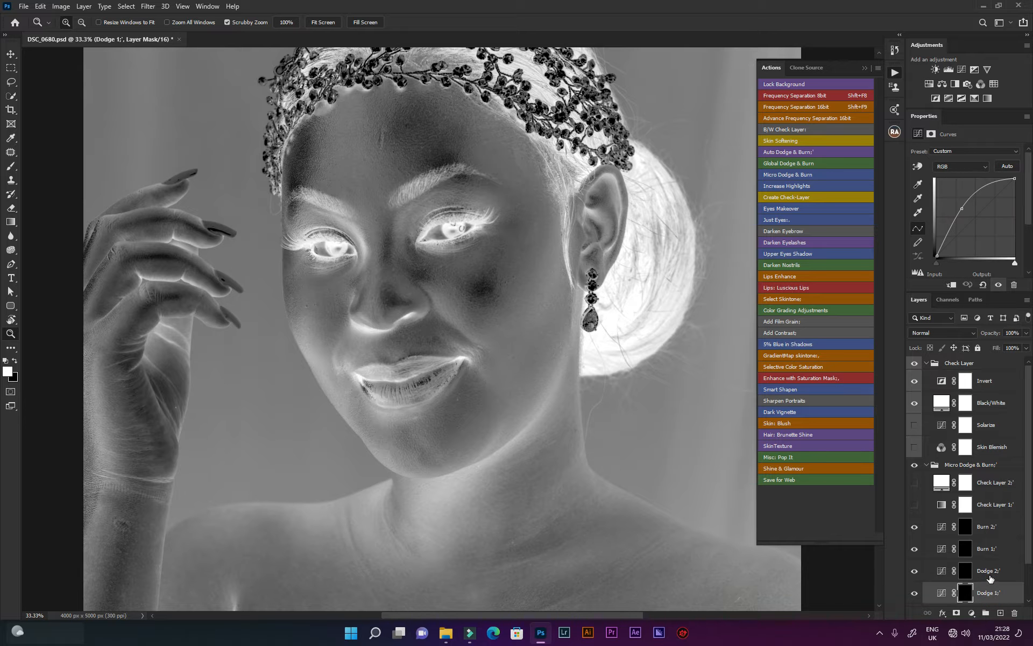
pyautogui.click(989, 570)
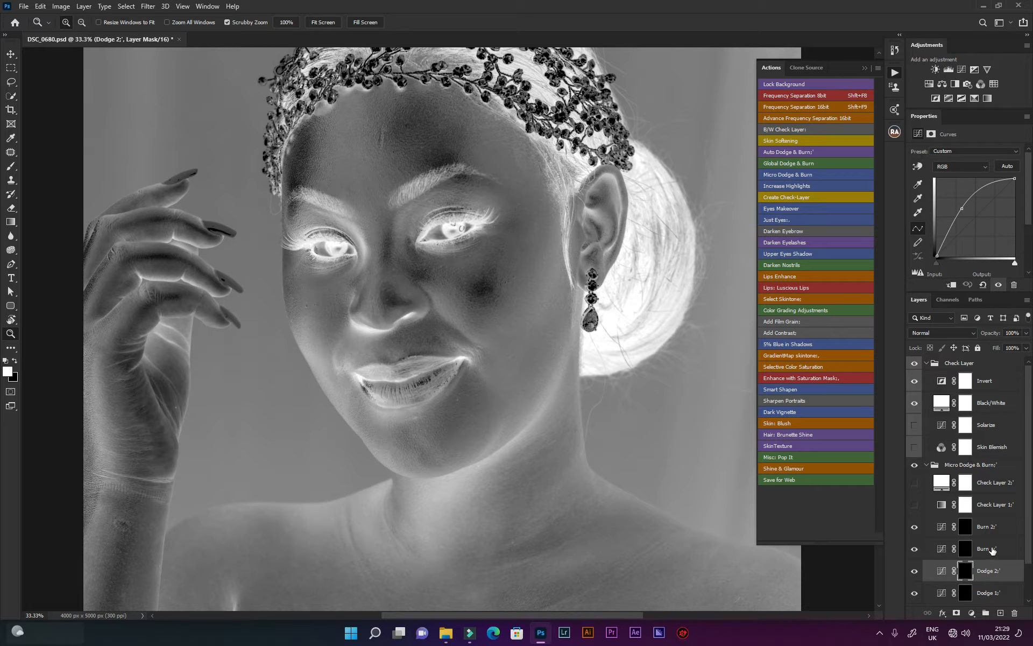
pyautogui.click(992, 549)
pyautogui.click(988, 527)
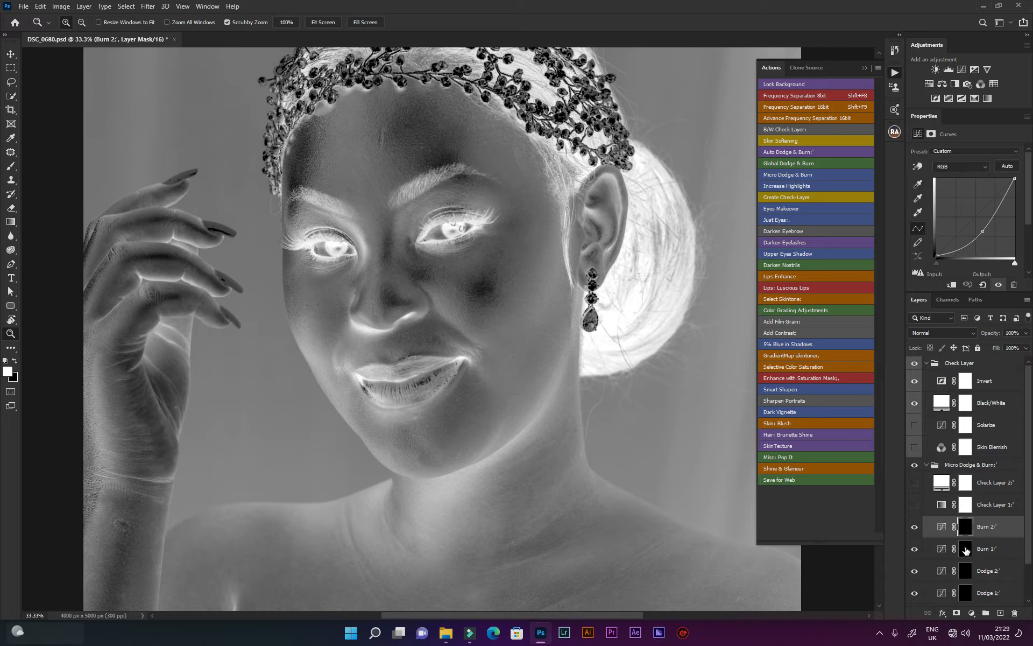
pyautogui.click(966, 549)
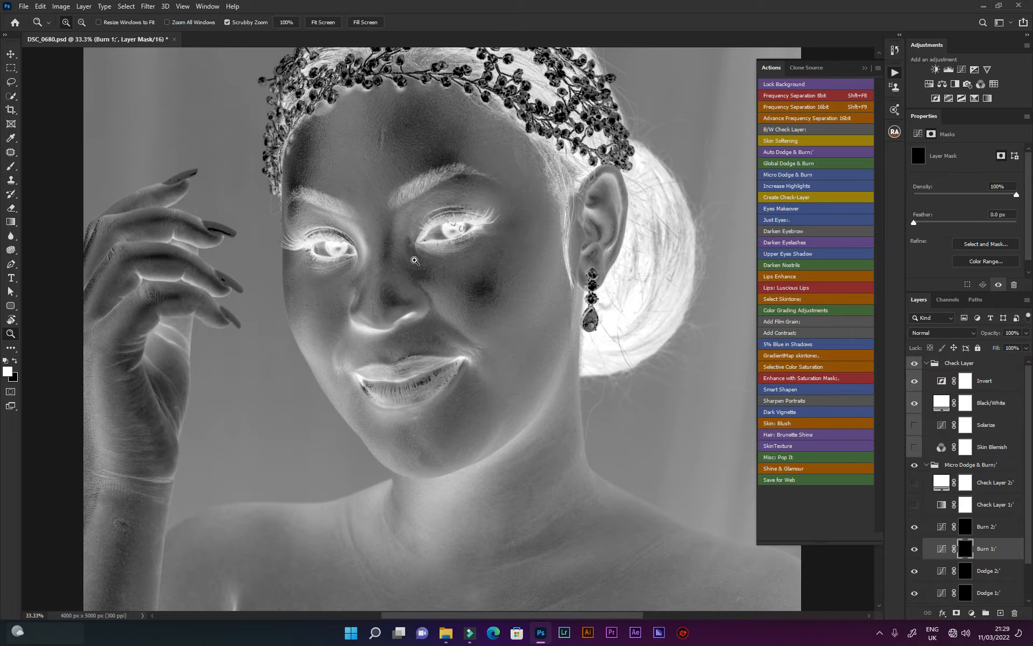
# Choose the Soft Round brush with 0% hardness and set its flow to 1% at 100% opacity.
pyautogui.click(10, 166)
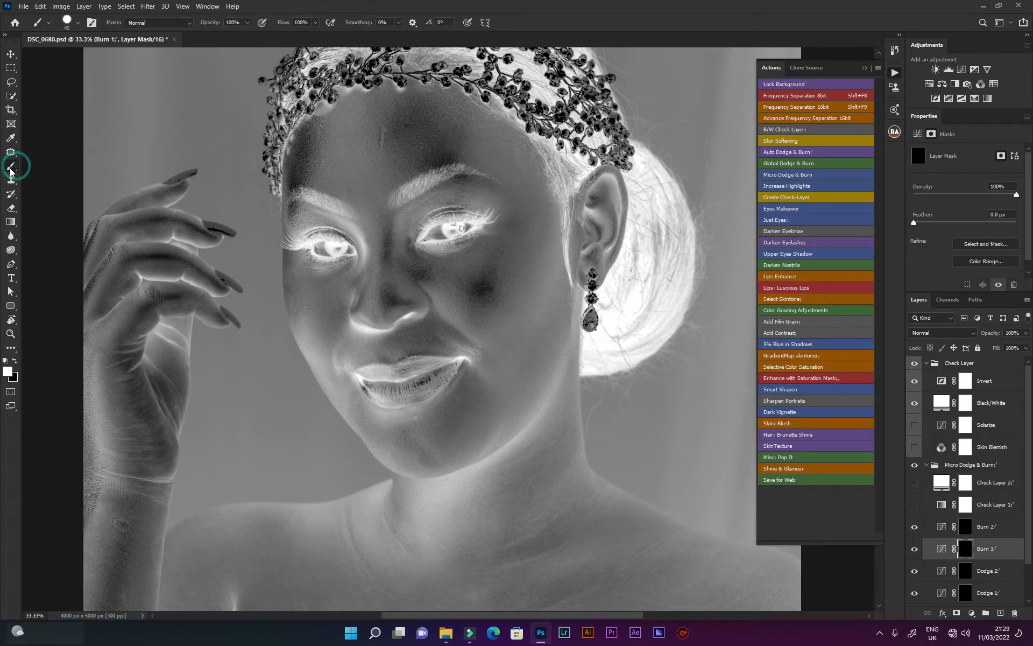
pyautogui.rightClick(435, 219)
pyautogui.click(512, 288)
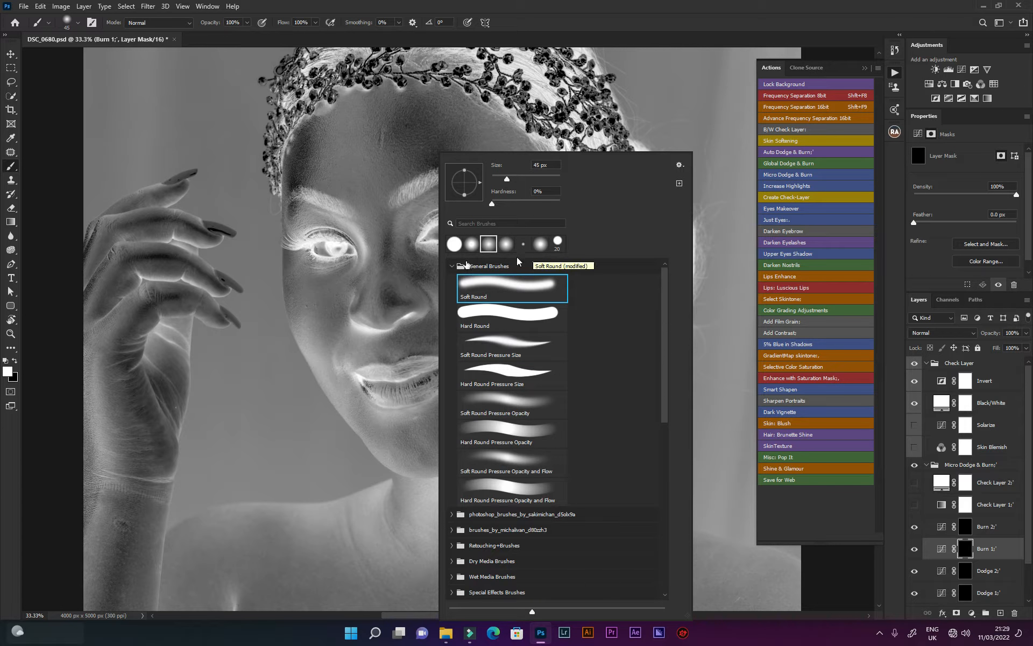
pyautogui.click(569, 14)
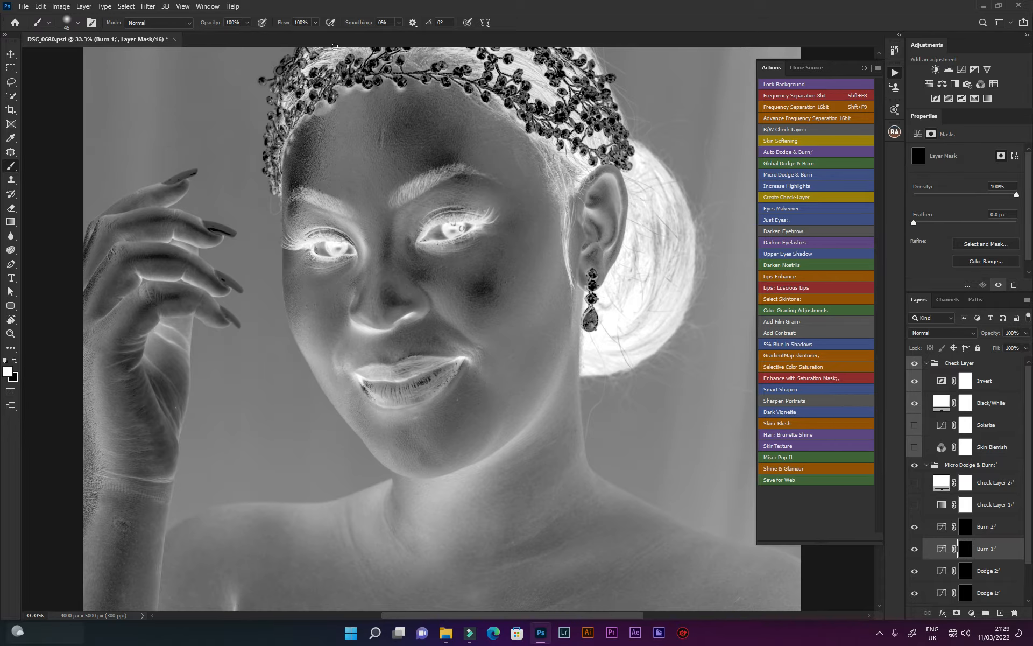
pyautogui.click(315, 23)
pyautogui.moveTo(315, 36); pyautogui.dragTo(271, 38)
pyautogui.click(247, 22)
pyautogui.click(308, 3)
# Dab over the uneven patch between the nose and inner eye on the Burn 1 mask, and compare with the layer hidden.
pyautogui.click(422, 272)
pyautogui.click(417, 272)
pyautogui.click(412, 271)
pyautogui.click(416, 271)
pyautogui.click(420, 265)
pyautogui.click(425, 276)
pyautogui.click(428, 283)
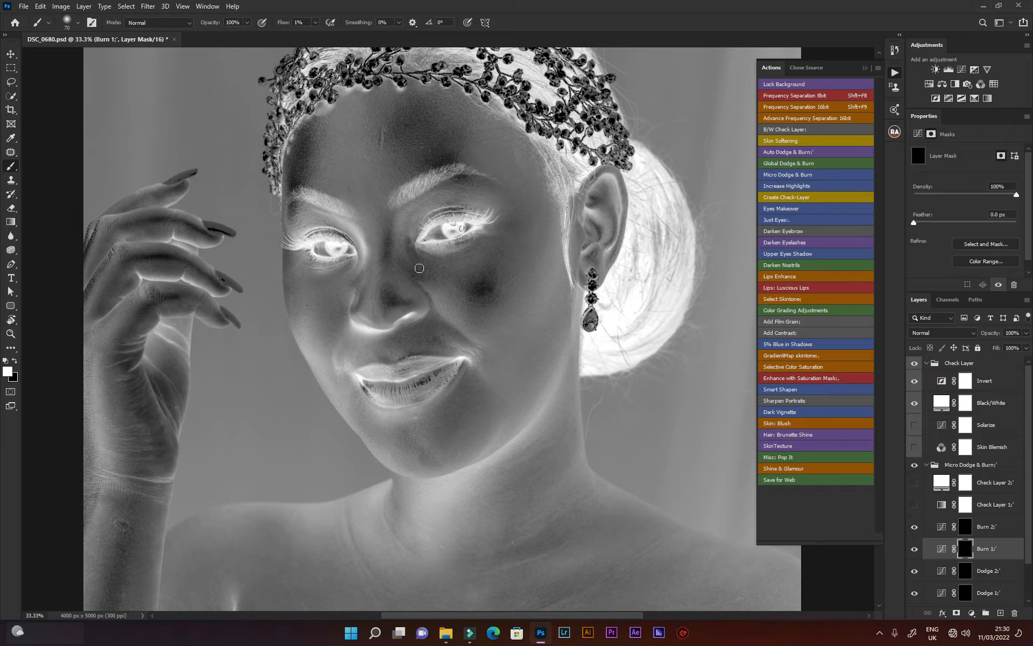
pyautogui.click(412, 265)
pyautogui.click(421, 267)
pyautogui.click(433, 280)
pyautogui.click(409, 240)
pyautogui.click(421, 280)
pyautogui.click(417, 271)
pyautogui.click(425, 274)
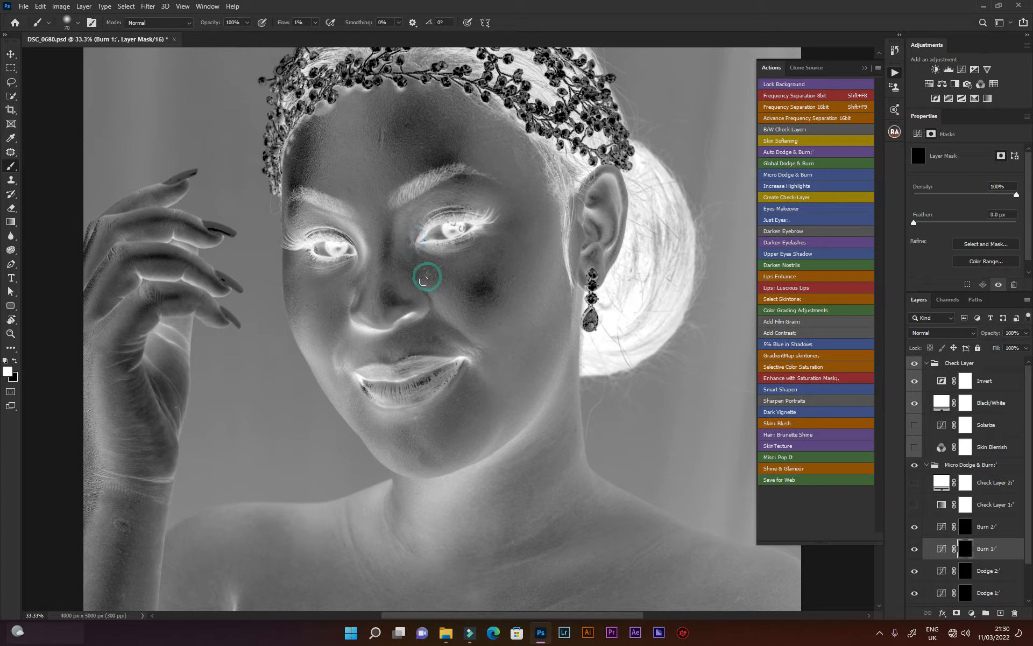
pyautogui.click(915, 550)
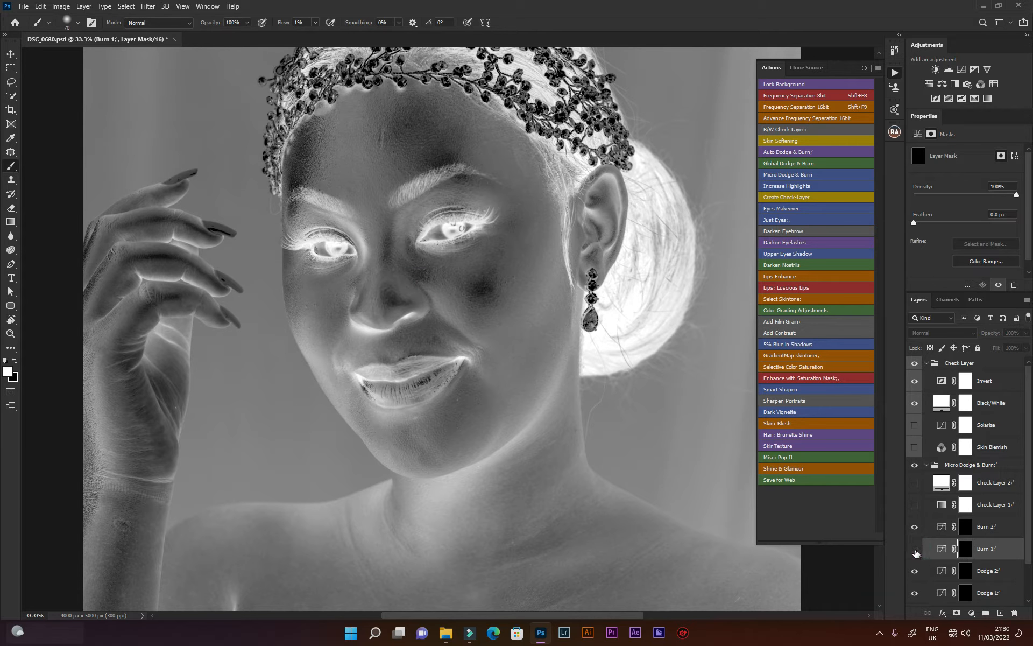
pyautogui.click(915, 549)
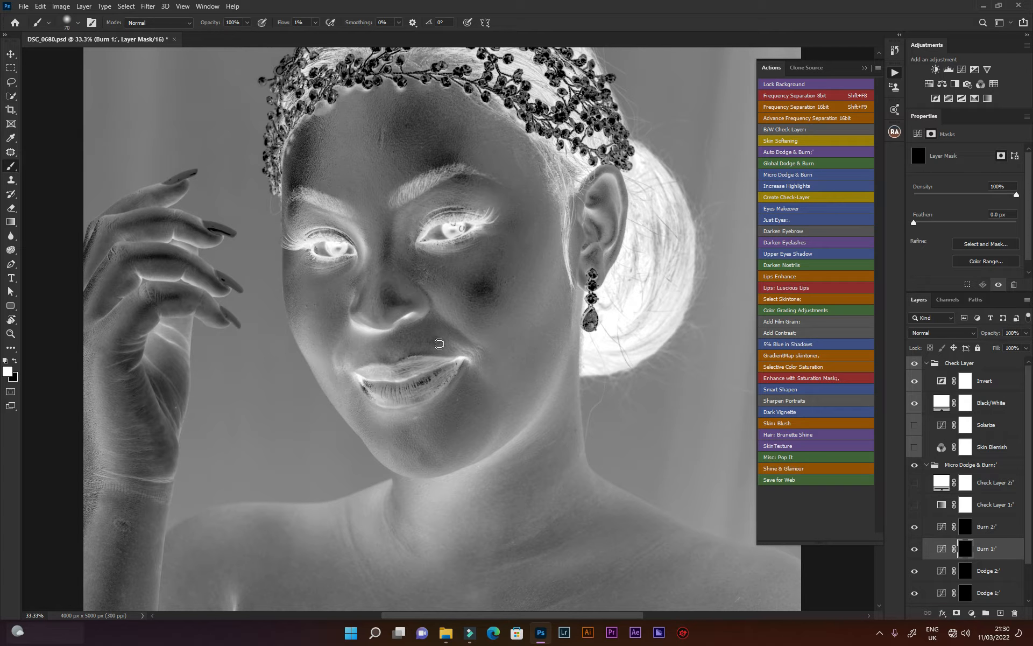
# Brush the patch above the upper lip on the Burn 1 mask, hide the collapsed Check Layer group and compare Burn 1's effect in colour.
pyautogui.moveTo(433, 339)
pyautogui.mouseDown()
pyautogui.moveTo(398, 358)
pyautogui.moveTo(437, 347)
pyautogui.moveTo(435, 337)
pyautogui.moveTo(419, 345)
pyautogui.moveTo(443, 335)
pyautogui.mouseUp()
pyautogui.click(925, 363)
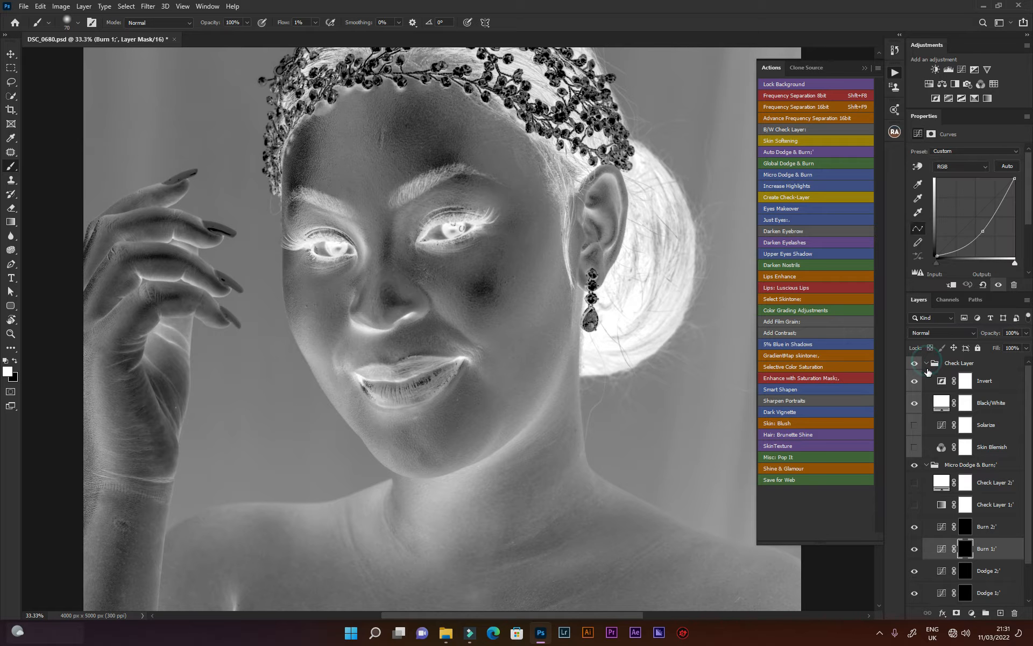
pyautogui.click(914, 364)
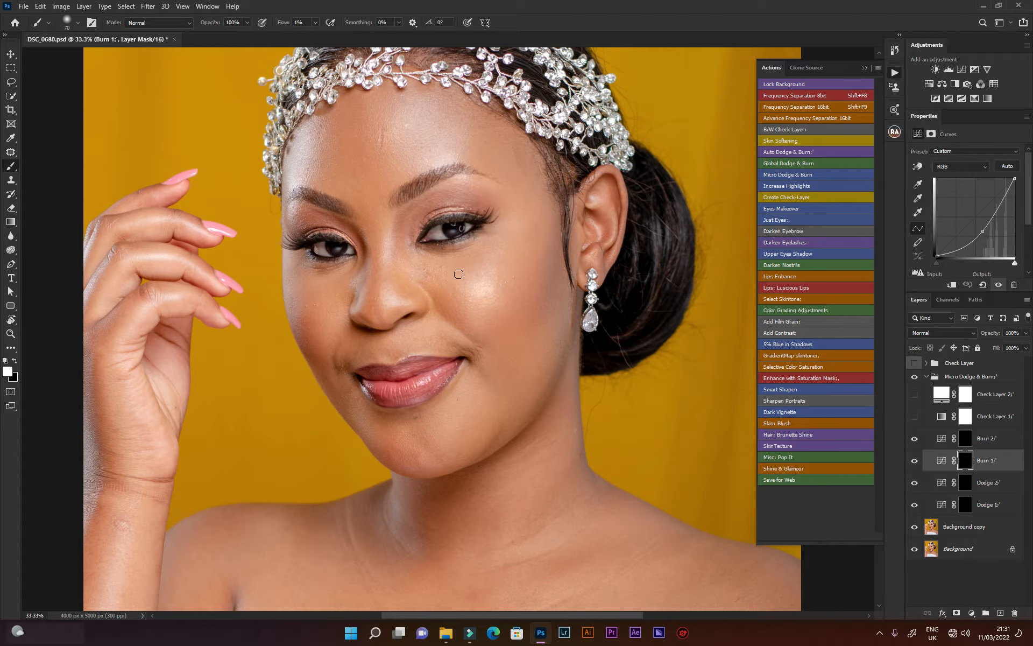
pyautogui.click(914, 463)
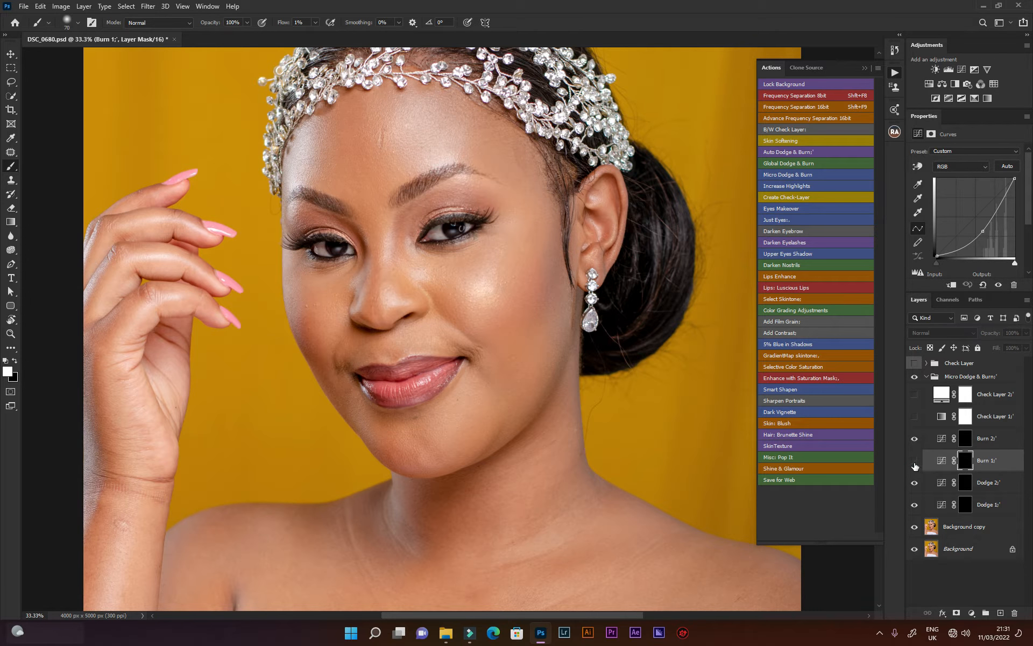
pyautogui.click(916, 462)
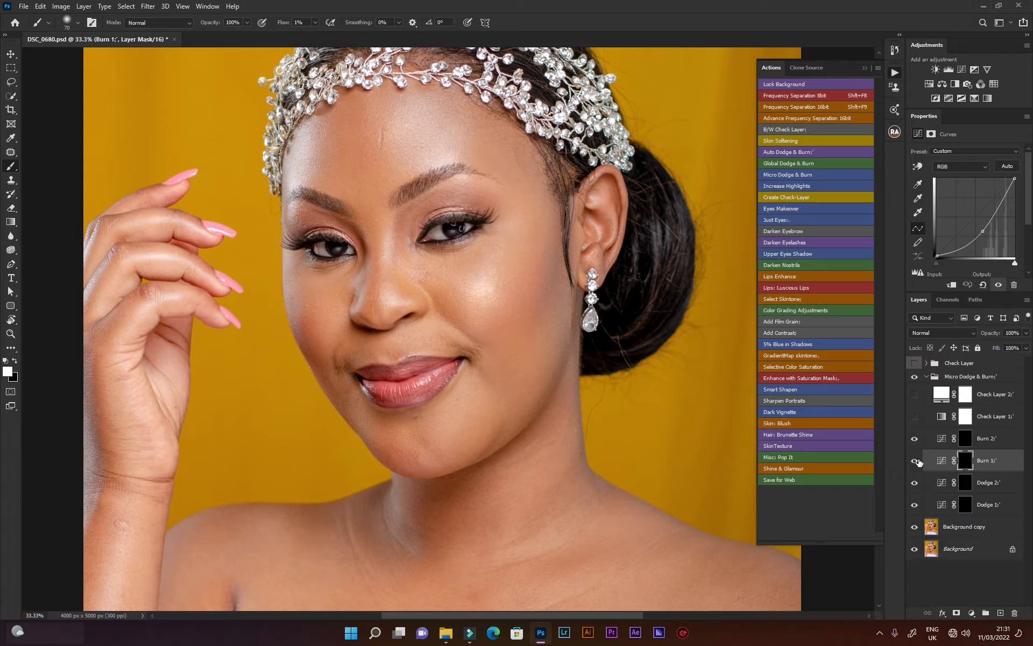
# Compare the portrait without and with Burn 1, show the Check Layer group again and target the Dodge 2 layer mask.
pyautogui.click(915, 464)
pyautogui.click(916, 464)
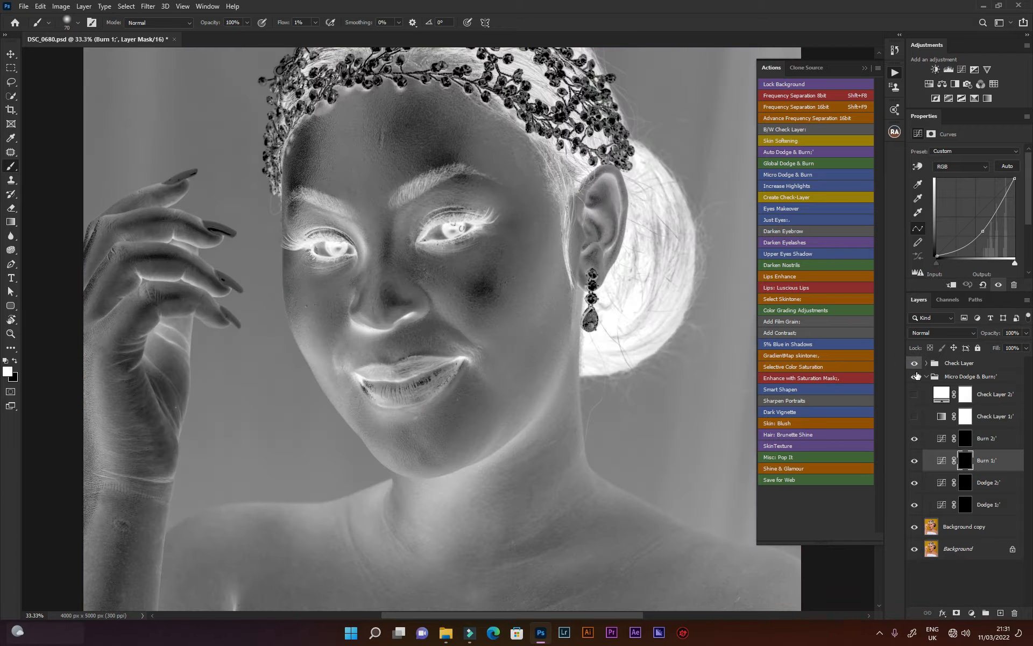
pyautogui.click(914, 364)
pyautogui.click(966, 483)
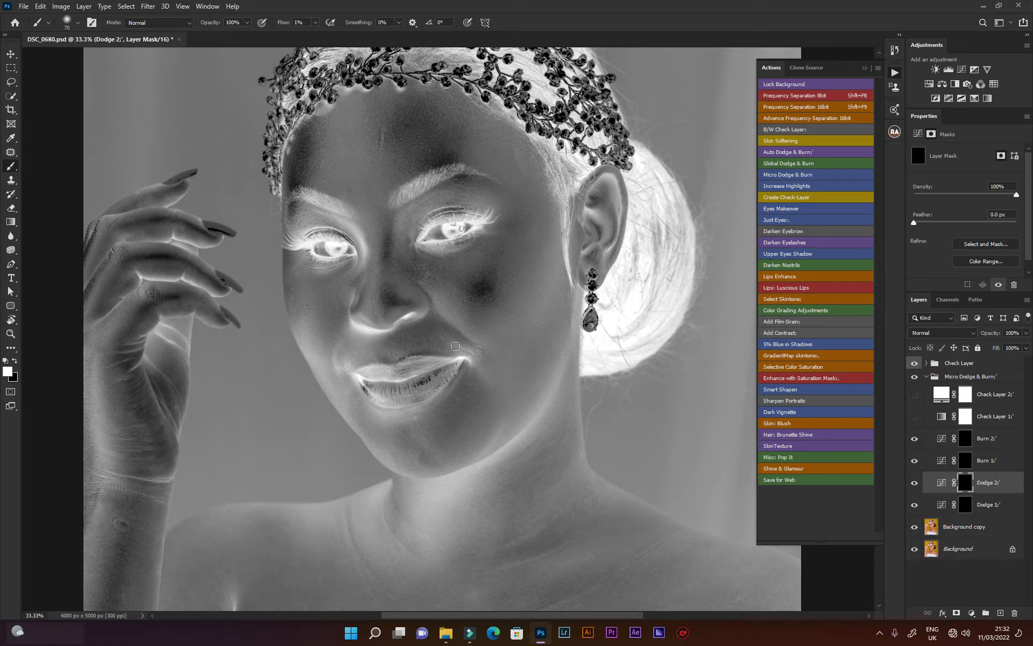
# Brush the uneven patches beside both mouth corners and below the lower lip on the Dodge 2 mask, enlarging the brush to 100.
pyautogui.moveTo(460, 351)
pyautogui.mouseDown()
pyautogui.moveTo(476, 356)
pyautogui.moveTo(456, 344)
pyautogui.moveTo(470, 363)
pyautogui.mouseUp()
pyautogui.moveTo(335, 356)
pyautogui.mouseDown()
pyautogui.moveTo(350, 364)
pyautogui.moveTo(341, 368)
pyautogui.mouseUp()
pyautogui.press(']')
pyautogui.press(']')
pyautogui.press(']')
pyautogui.moveTo(378, 415)
pyautogui.mouseDown()
pyautogui.moveTo(422, 423)
pyautogui.moveTo(371, 411)
pyautogui.moveTo(420, 421)
pyautogui.moveTo(400, 420)
pyautogui.moveTo(470, 378)
pyautogui.moveTo(413, 413)
pyautogui.moveTo(434, 406)
pyautogui.moveTo(371, 411)
pyautogui.moveTo(401, 426)
pyautogui.moveTo(375, 411)
pyautogui.mouseUp()
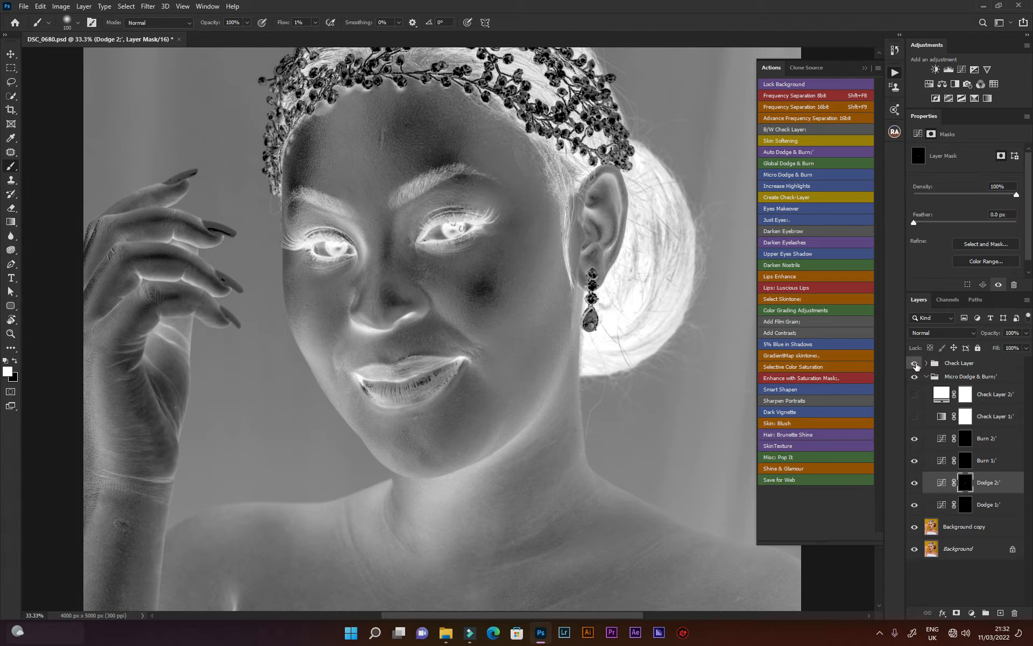
# Hide the Check Layer group and compare the portrait in colour with Dodge 2 hidden and shown.
pyautogui.click(915, 364)
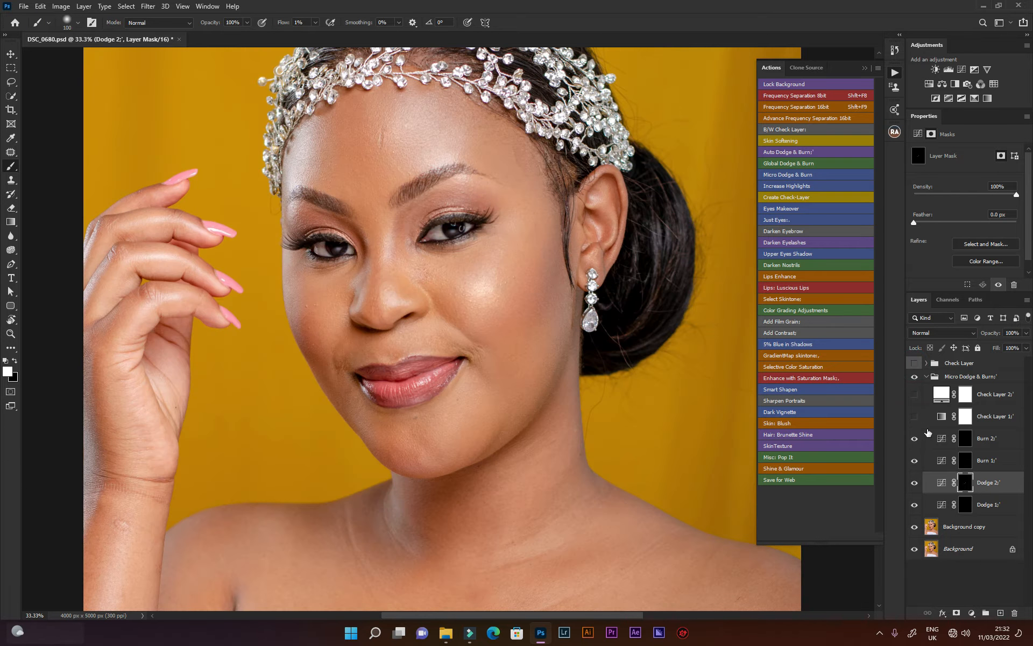
pyautogui.click(915, 484)
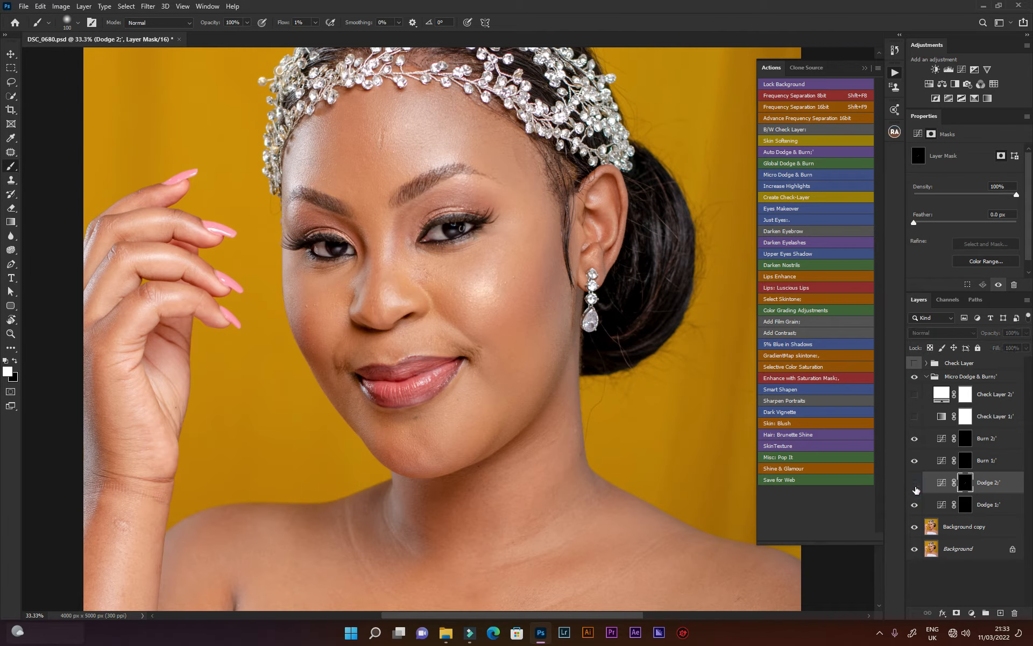
pyautogui.click(915, 487)
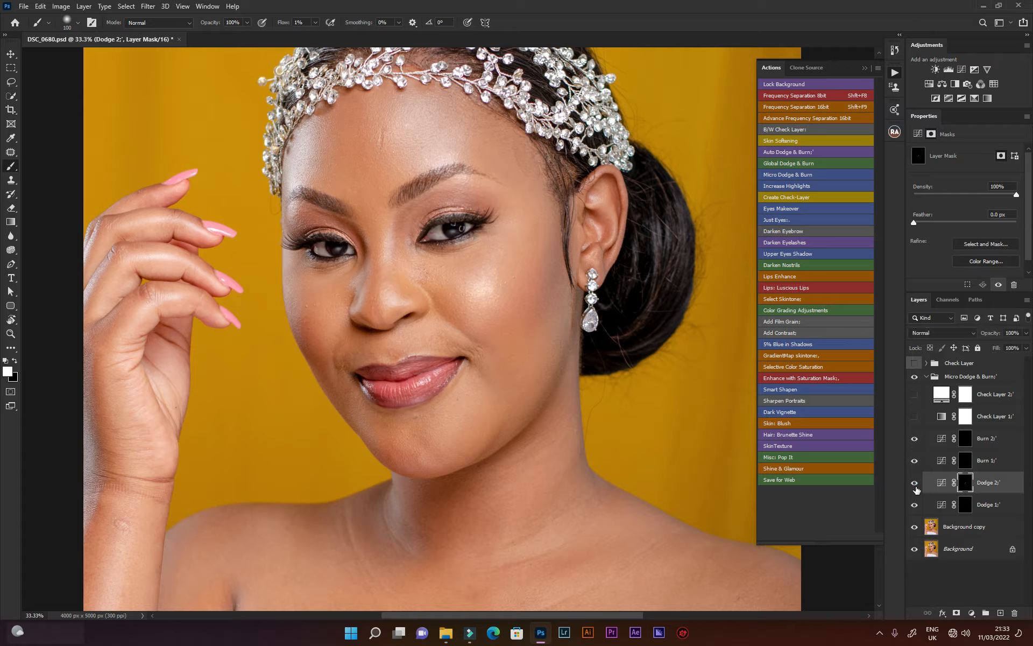
pyautogui.click(916, 487)
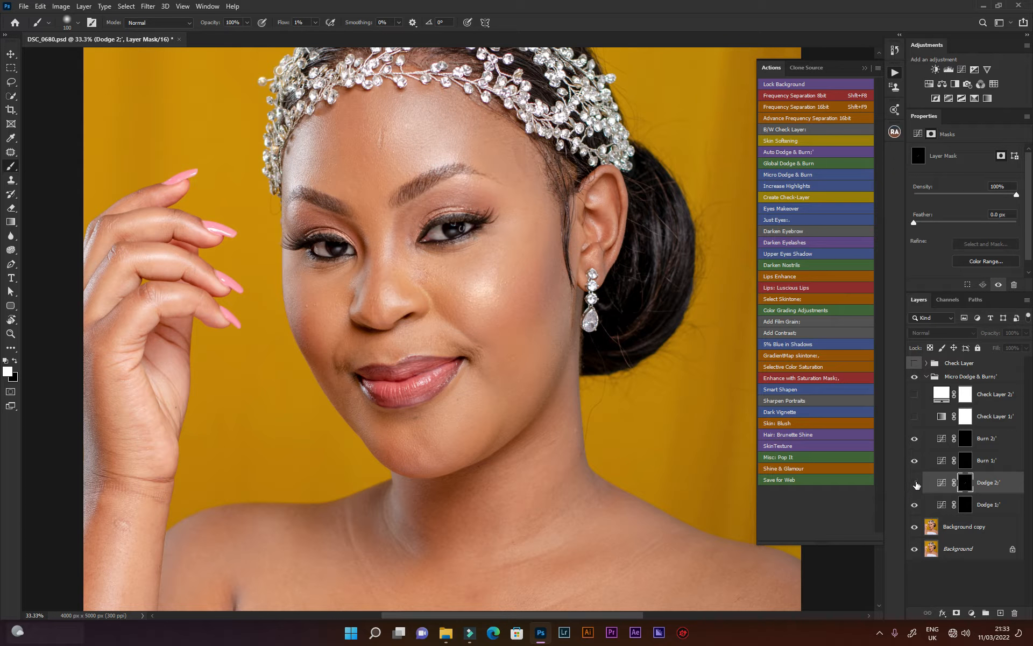
pyautogui.click(917, 486)
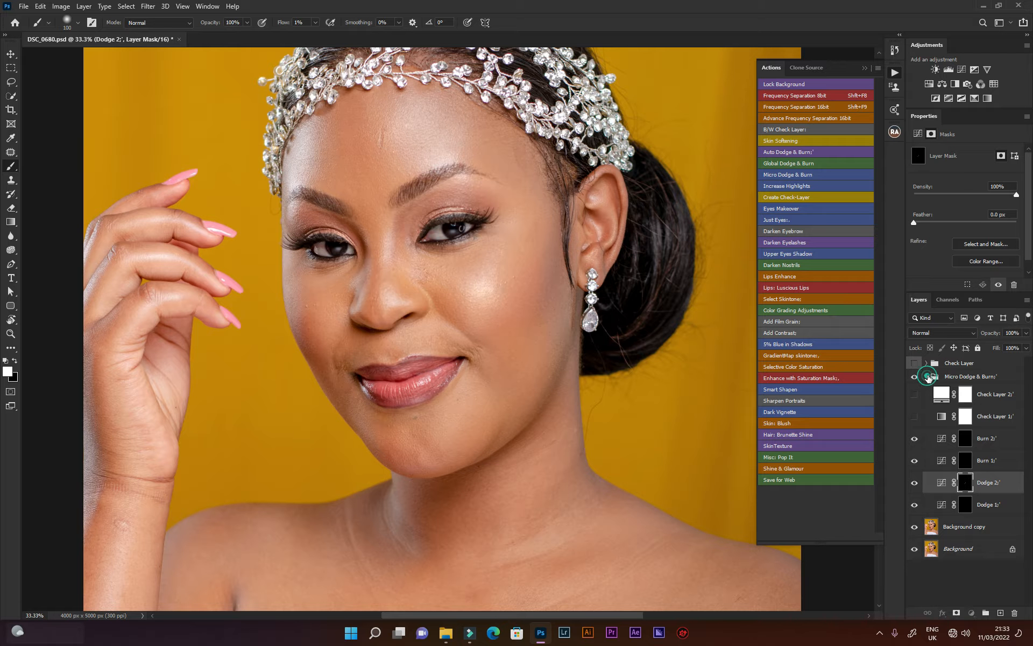
# Collapse the Micro Dodge & Burn group and compare the portrait repeatedly with the whole group hidden and shown.
pyautogui.click(926, 378)
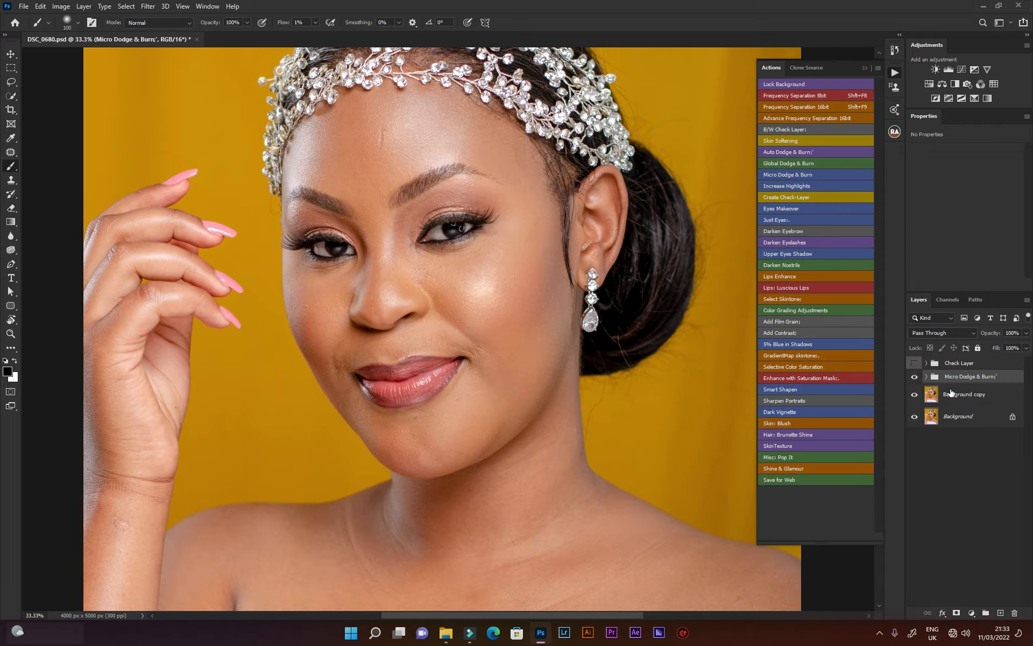
pyautogui.click(962, 366)
pyautogui.click(915, 377)
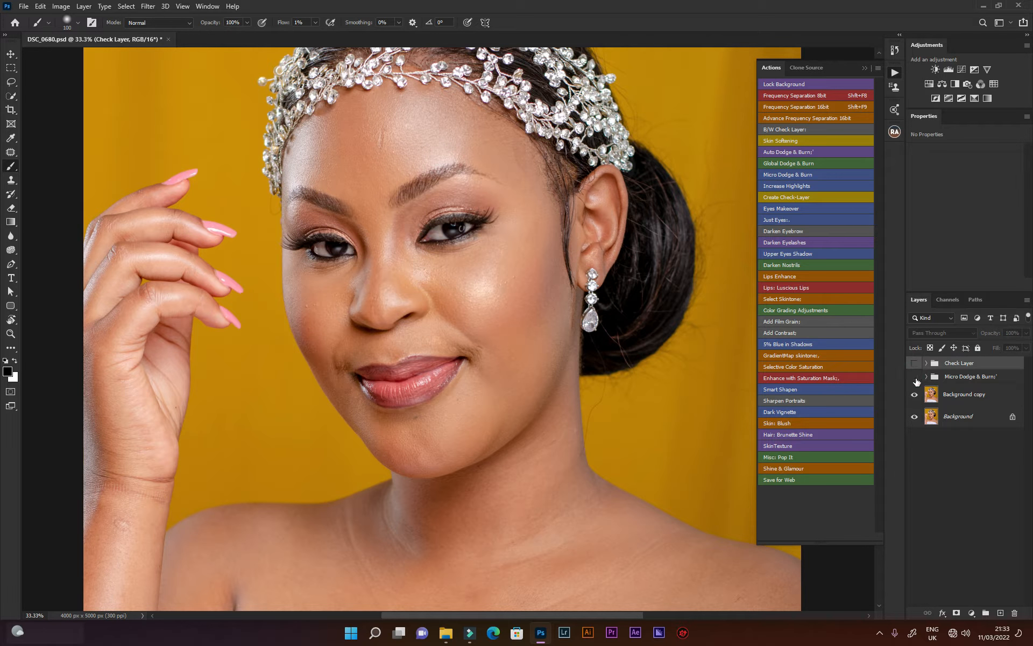
pyautogui.click(915, 378)
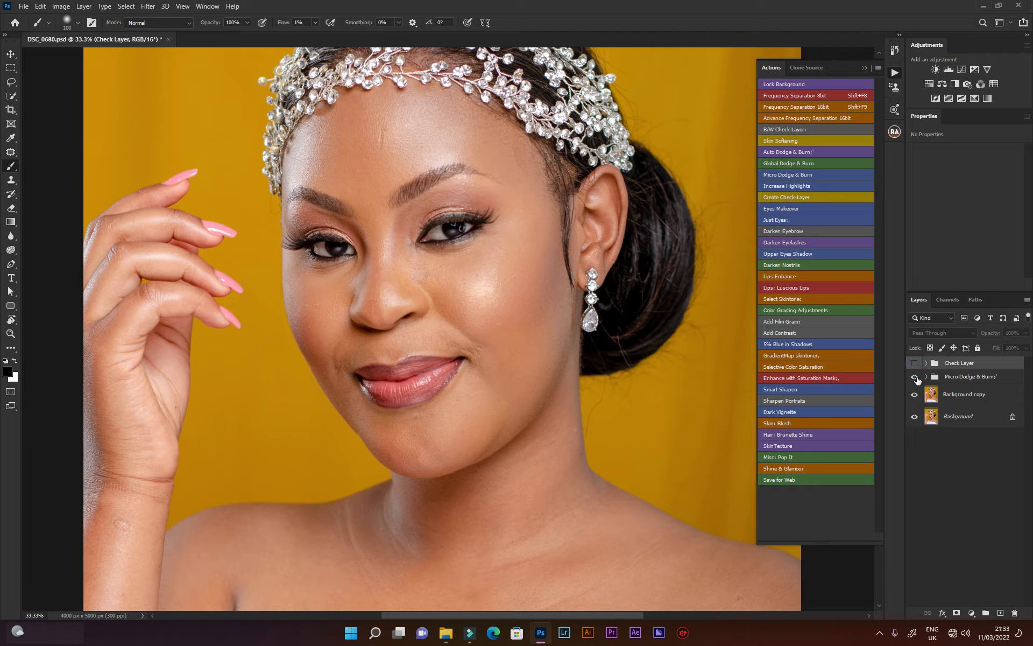
pyautogui.click(916, 377)
pyautogui.click(916, 378)
pyautogui.click(916, 378)
pyautogui.click(916, 378)
pyautogui.click(916, 378)
pyautogui.click(915, 378)
pyautogui.click(958, 382)
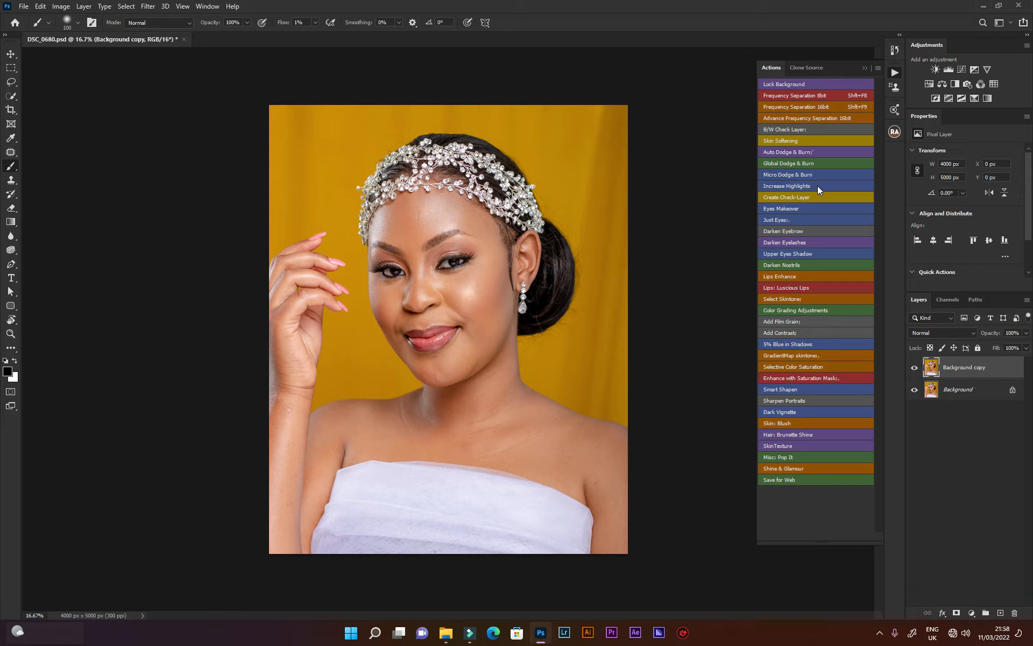
# Run the Increase Highlights action and compare the portrait with the new Levels layer hidden and shown.
pyautogui.click(819, 184)
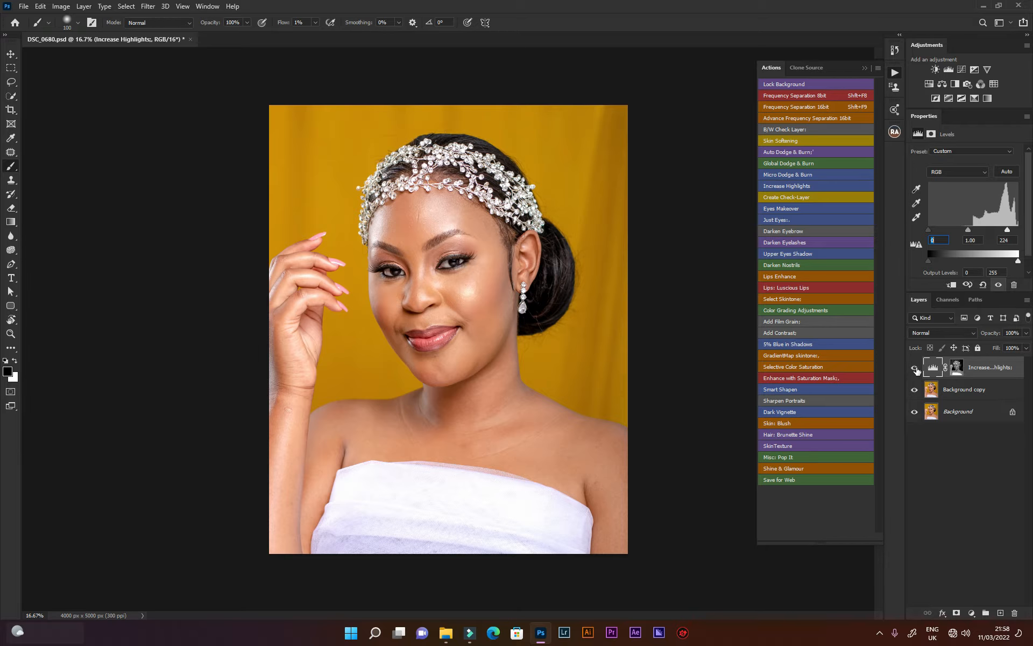
pyautogui.click(914, 368)
pyautogui.click(914, 368)
pyautogui.click(914, 368)
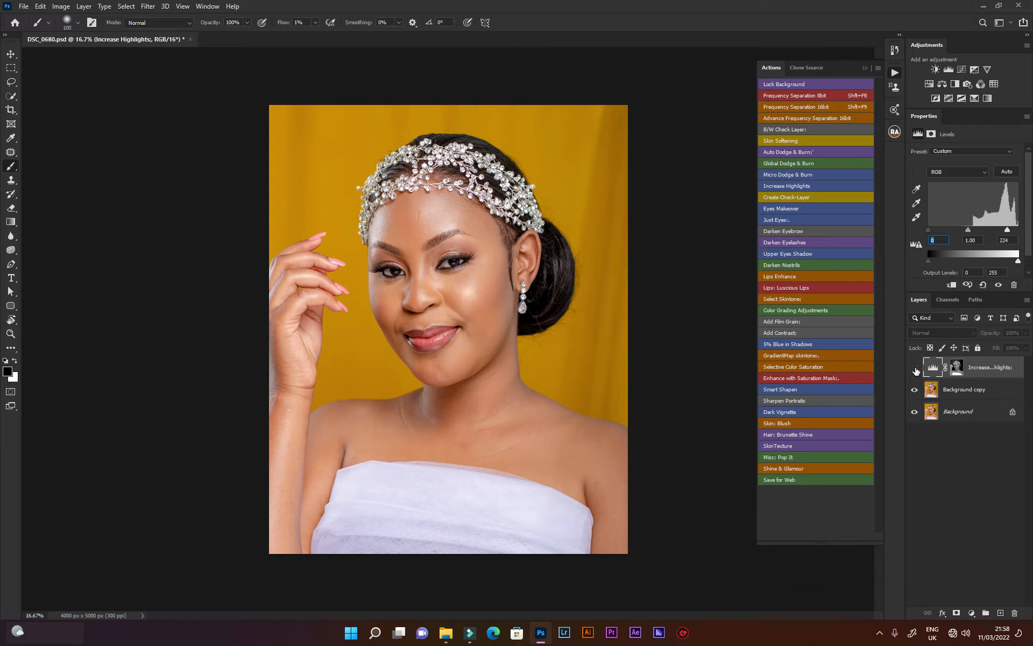
pyautogui.click(914, 368)
pyautogui.click(914, 368)
pyautogui.click(914, 368)
pyautogui.click(914, 368)
pyautogui.click(915, 368)
pyautogui.click(914, 368)
pyautogui.click(915, 368)
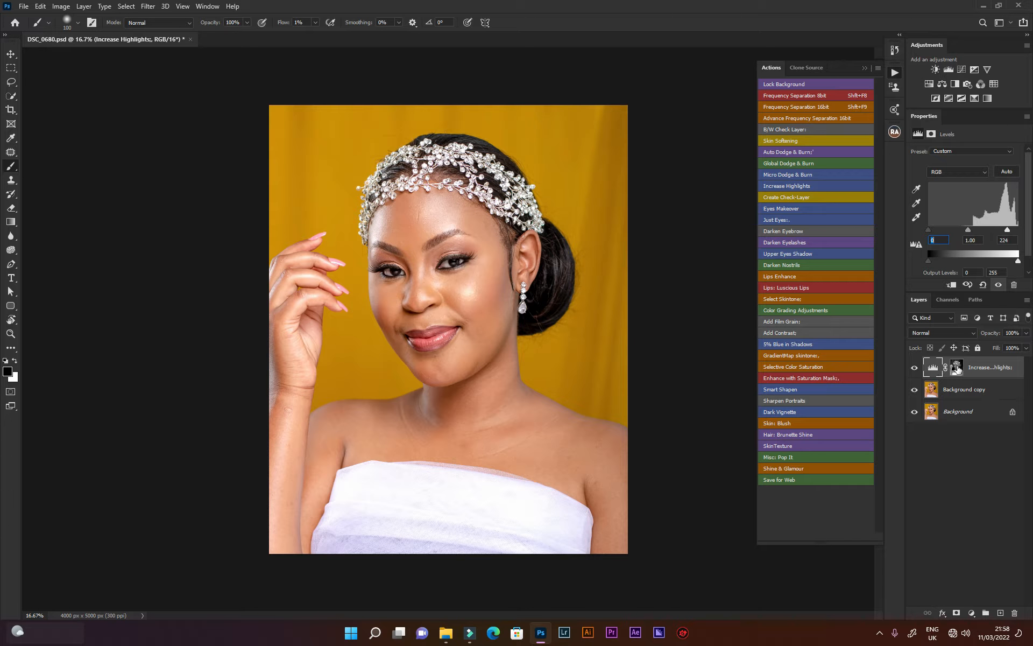
# Target the Increase Highlights layer mask and prepare a black brush with 100% flow.
pyautogui.click(957, 368)
pyautogui.press('x')
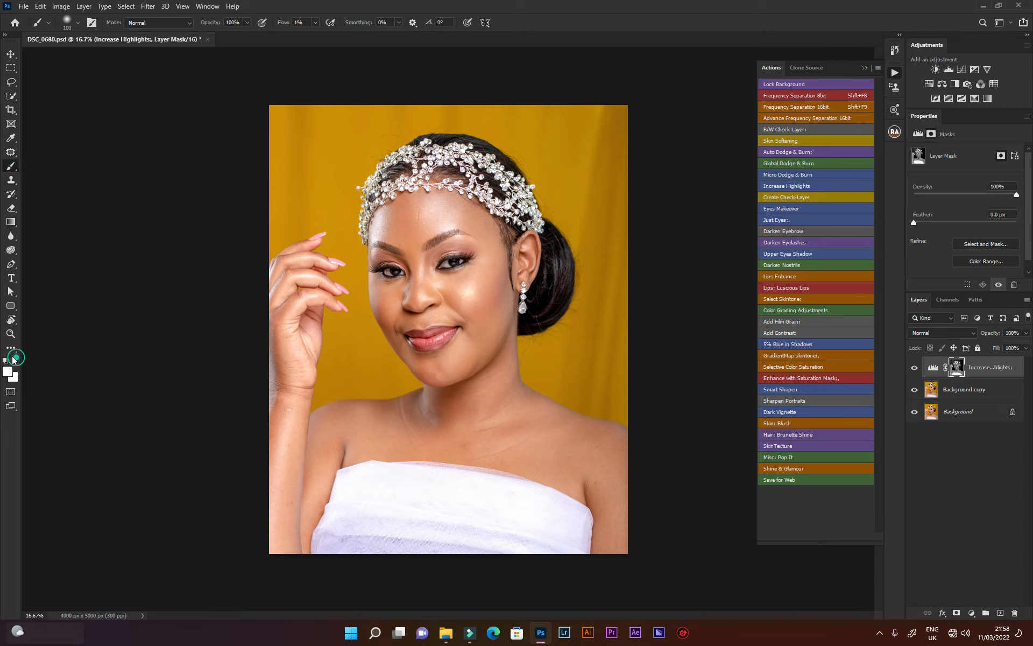
pyautogui.click(15, 361)
pyautogui.click(315, 24)
pyautogui.moveTo(315, 34); pyautogui.dragTo(387, 38)
# Enlarge the brush to 800 and paint black on the Increase Highlights mask over the white dress and the raised hand.
pyautogui.press(']')
pyautogui.press(']')
pyautogui.press(']')
pyautogui.press(']')
pyautogui.press(']')
pyautogui.press(']')
pyautogui.press(']')
pyautogui.press(']')
pyautogui.press(']')
pyautogui.press(']')
pyautogui.press(']')
pyautogui.press(']')
pyautogui.press(']')
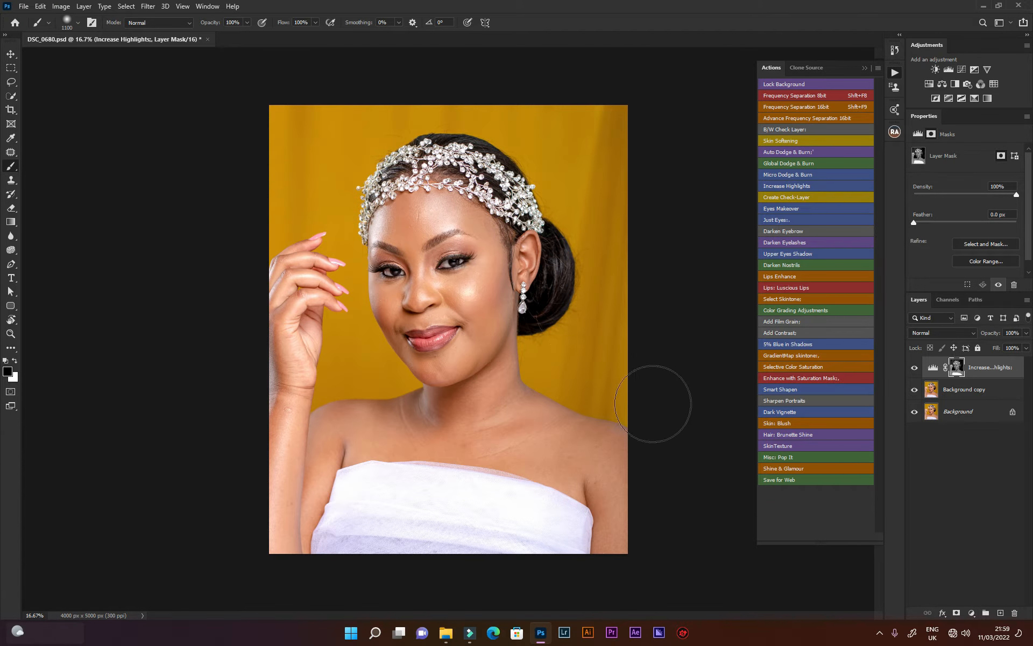
pyautogui.press('[')
pyautogui.press('[')
pyautogui.press('[')
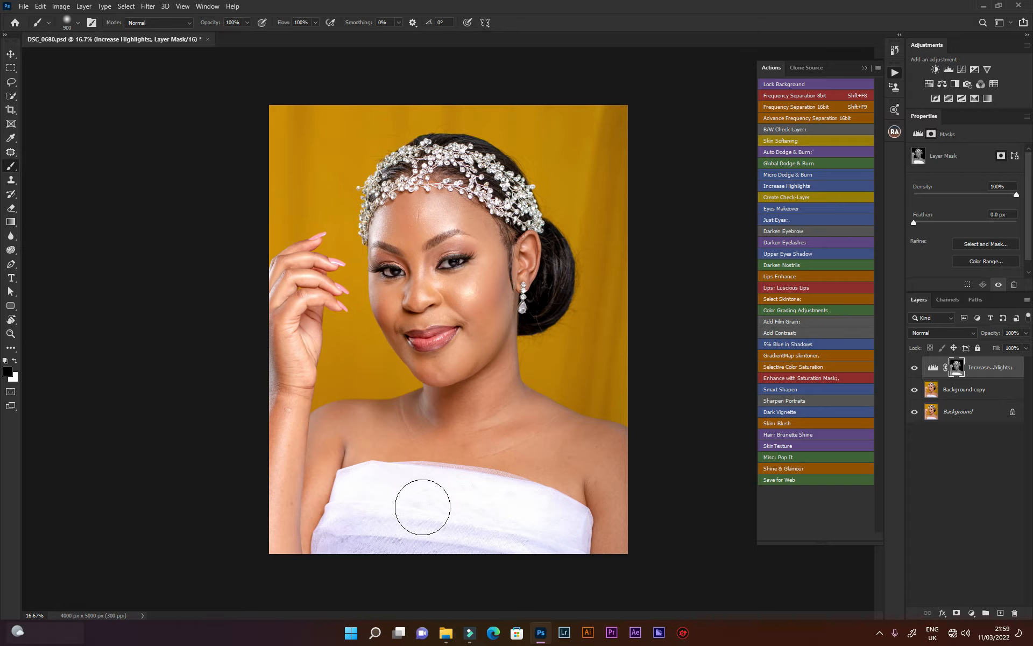
pyautogui.moveTo(506, 519)
pyautogui.mouseDown()
pyautogui.moveTo(447, 502)
pyautogui.moveTo(457, 500)
pyautogui.moveTo(357, 488)
pyautogui.moveTo(338, 544)
pyautogui.moveTo(475, 537)
pyautogui.moveTo(476, 507)
pyautogui.moveTo(542, 518)
pyautogui.moveTo(569, 531)
pyautogui.moveTo(565, 549)
pyautogui.moveTo(566, 538)
pyautogui.moveTo(382, 492)
pyautogui.mouseUp()
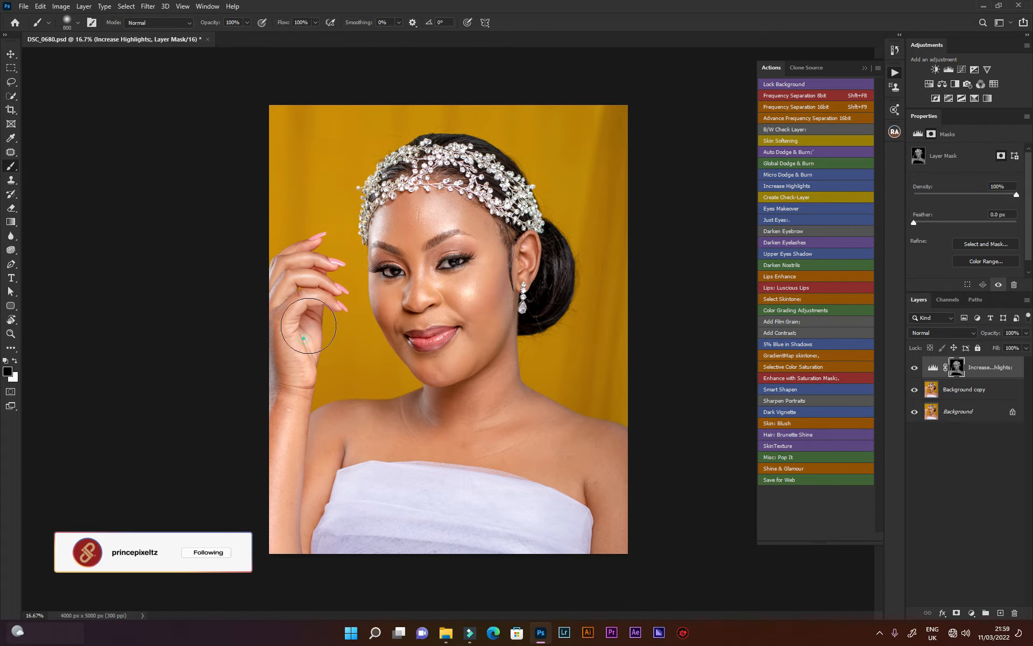
pyautogui.click(335, 299)
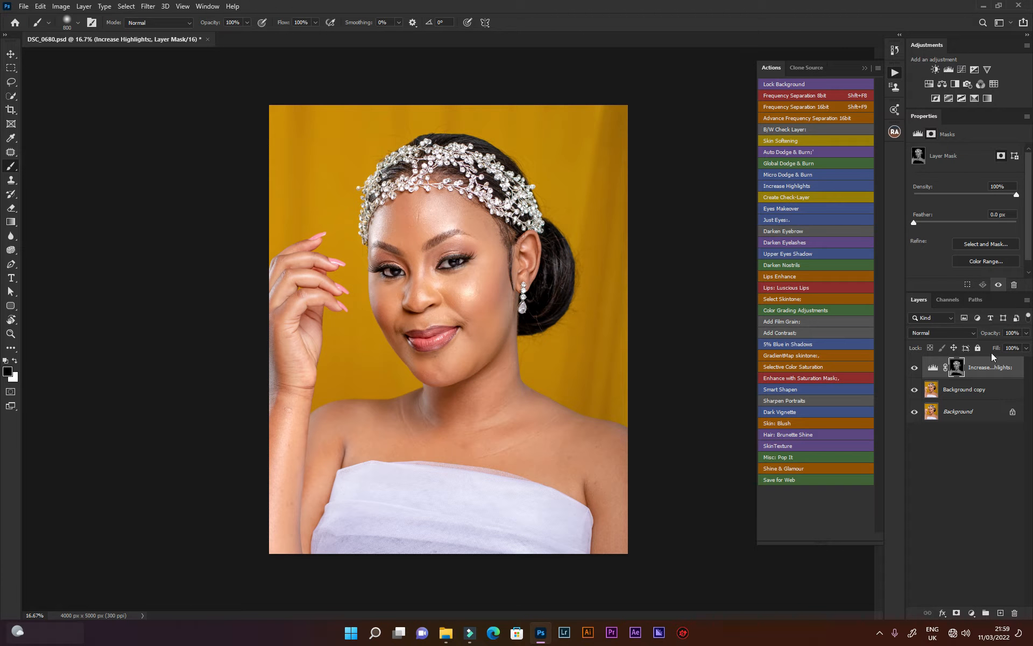
# Compare the portrait with the masked Increase Highlights layer hidden and shown, and delete that layer.
pyautogui.click(915, 369)
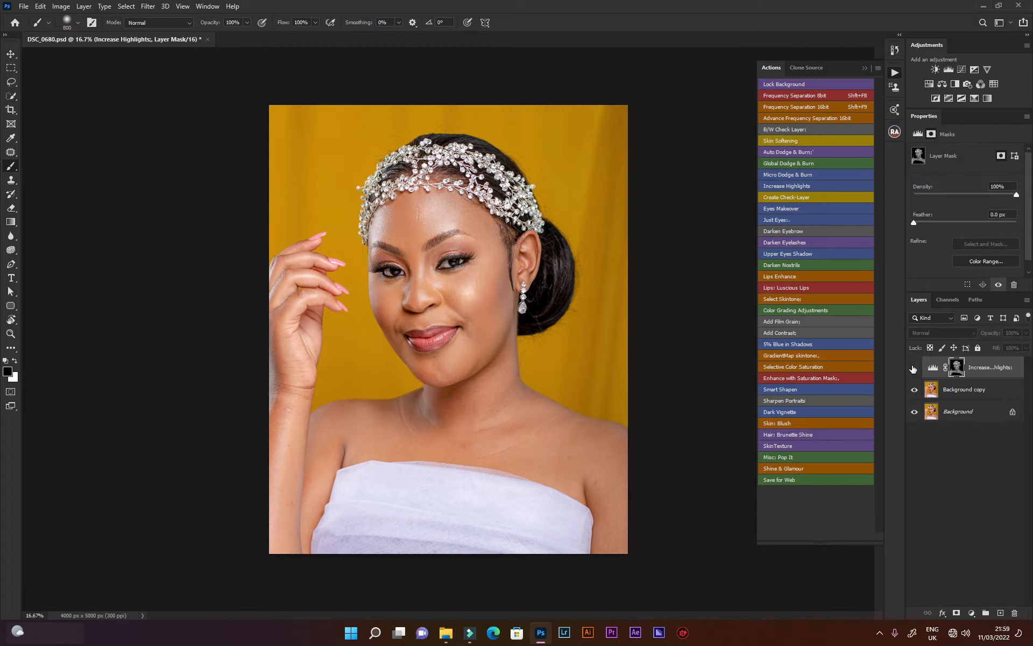
pyautogui.click(915, 370)
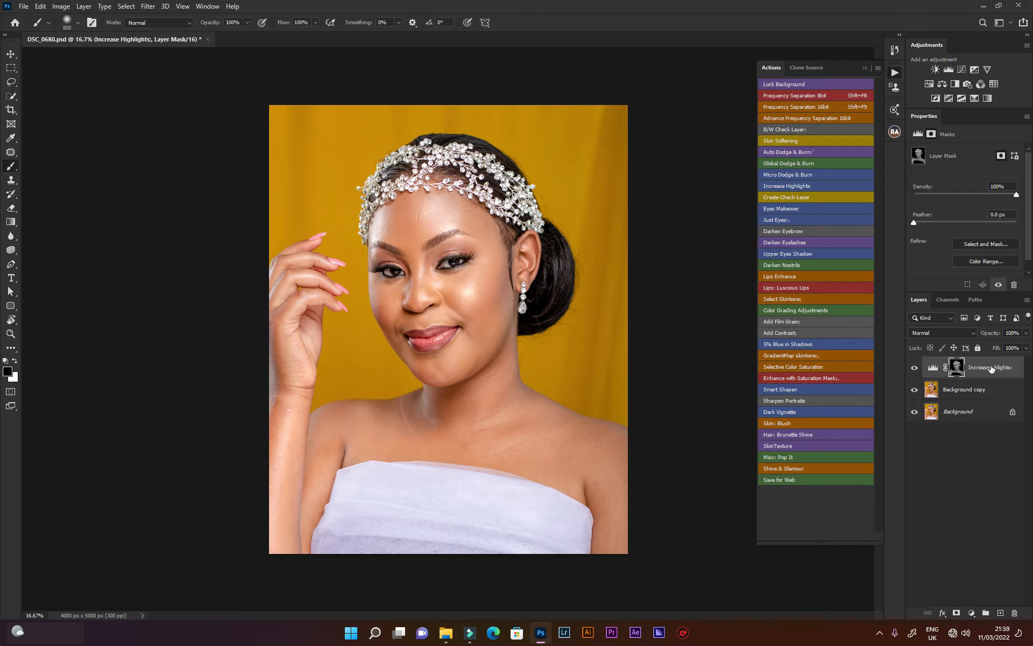
pyautogui.moveTo(997, 367); pyautogui.dragTo(1014, 612)
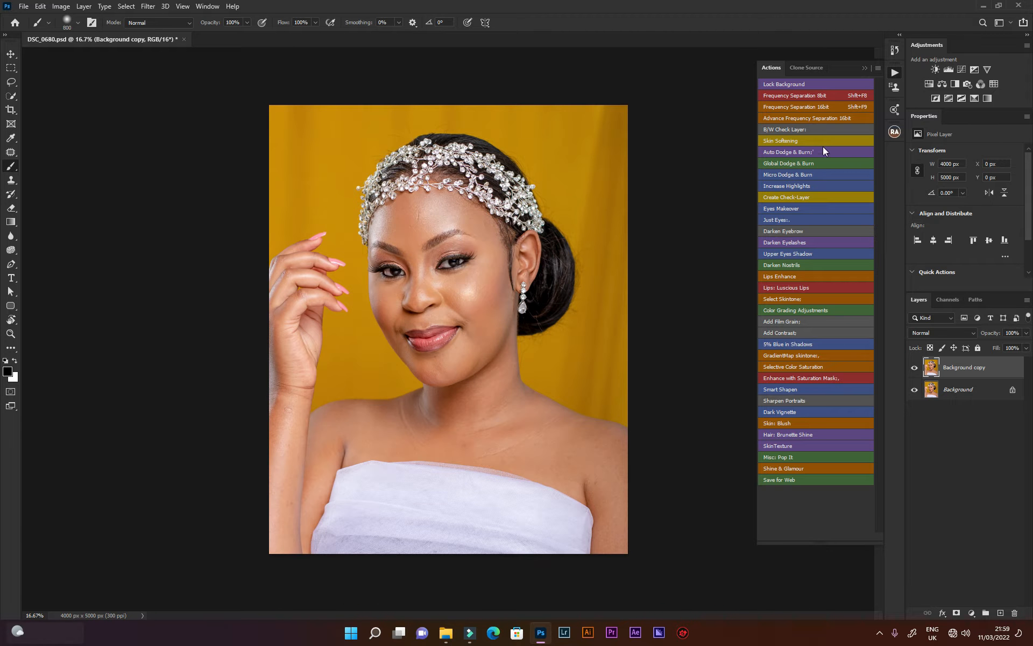
# Run the Create Check-Layer action and turn on its Skin Blemish layer to view the face close up.
pyautogui.click(793, 198)
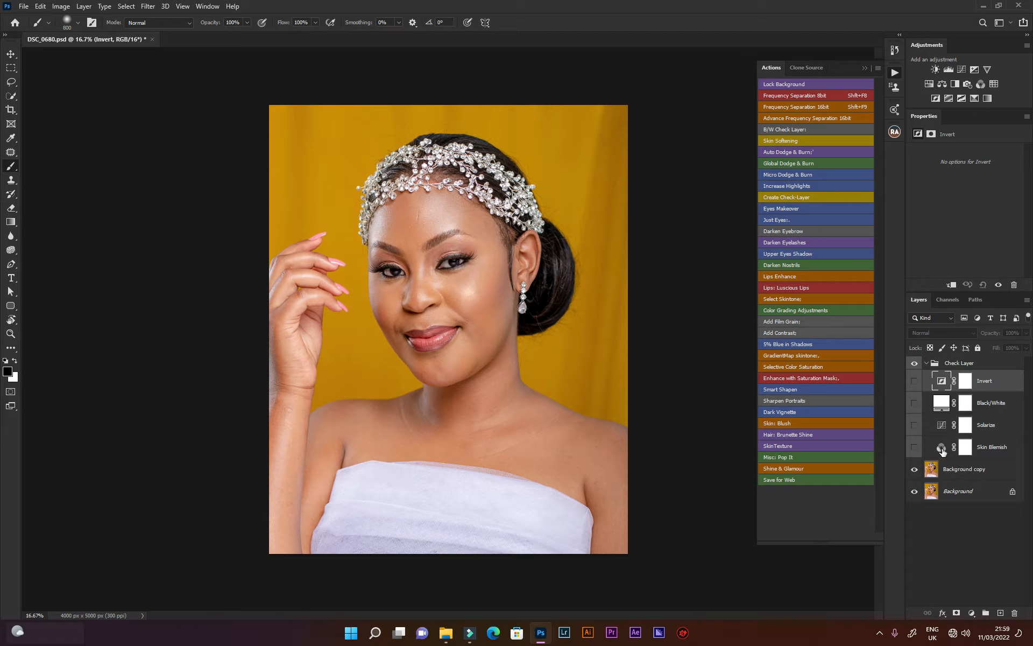
pyautogui.click(995, 448)
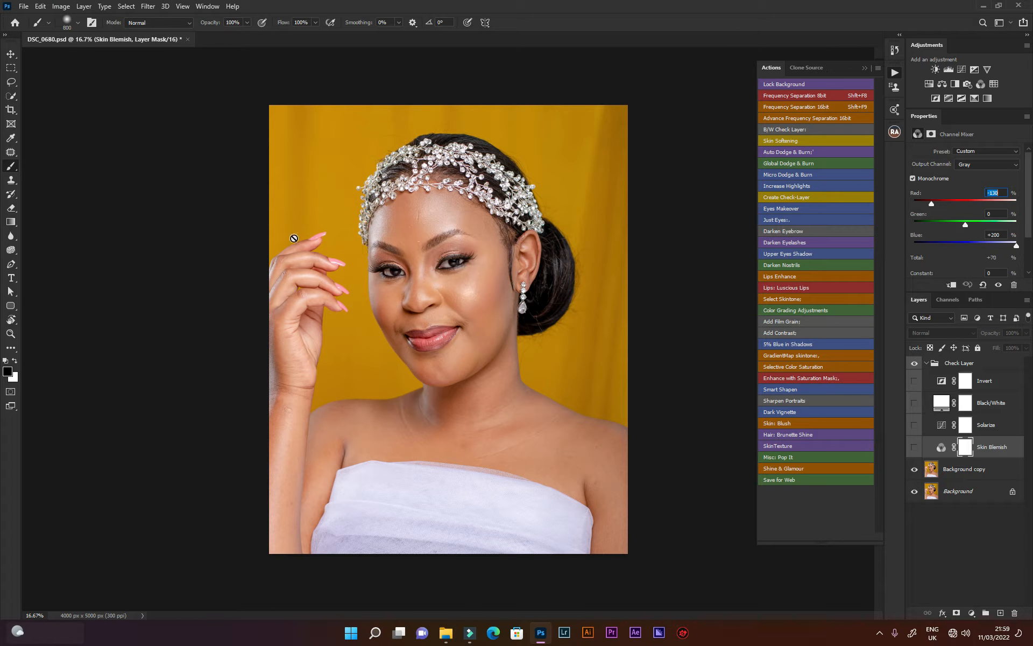
pyautogui.click(10, 335)
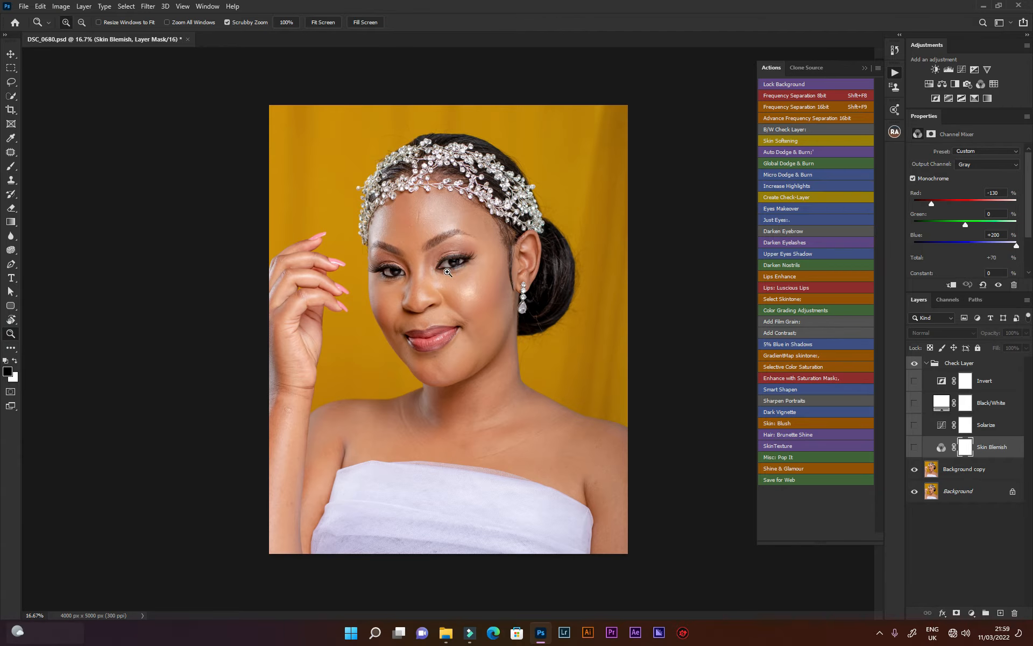
pyautogui.click(448, 272)
pyautogui.click(474, 285)
pyautogui.click(421, 297)
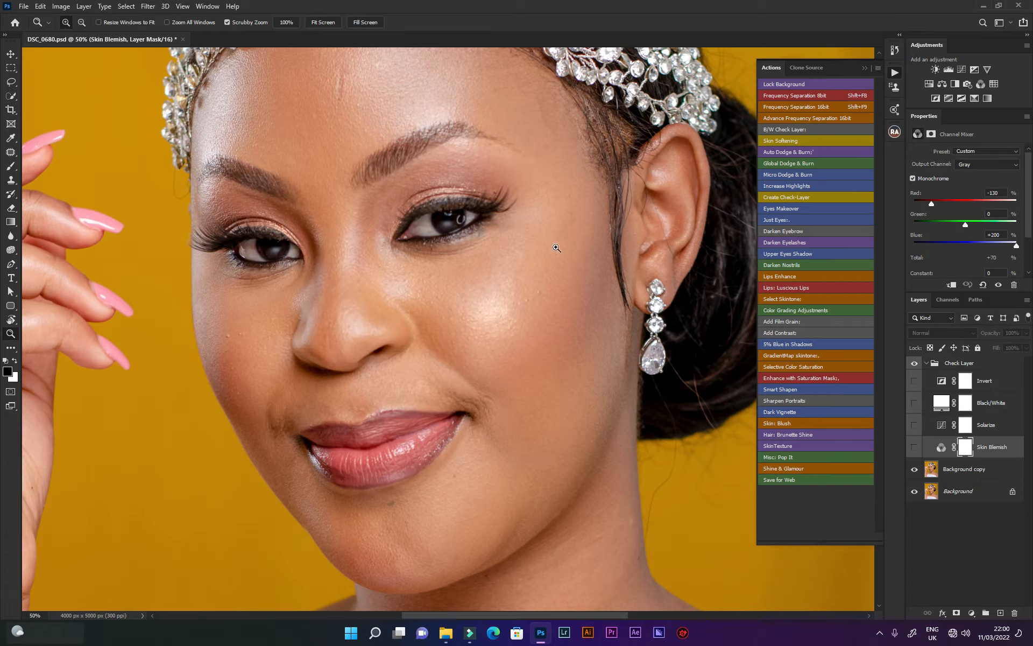
pyautogui.click(914, 448)
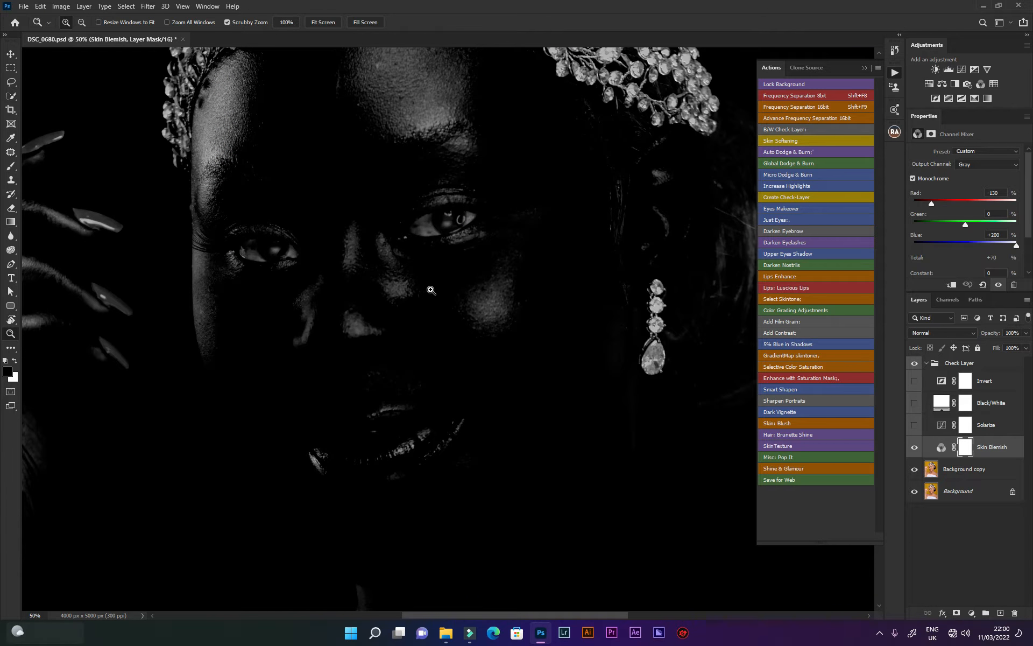
# Set the Red value of the Skin Blemish layer's Channel Mixer to -74%.
pyautogui.click(82, 22)
pyautogui.click(399, 295)
pyautogui.click(398, 295)
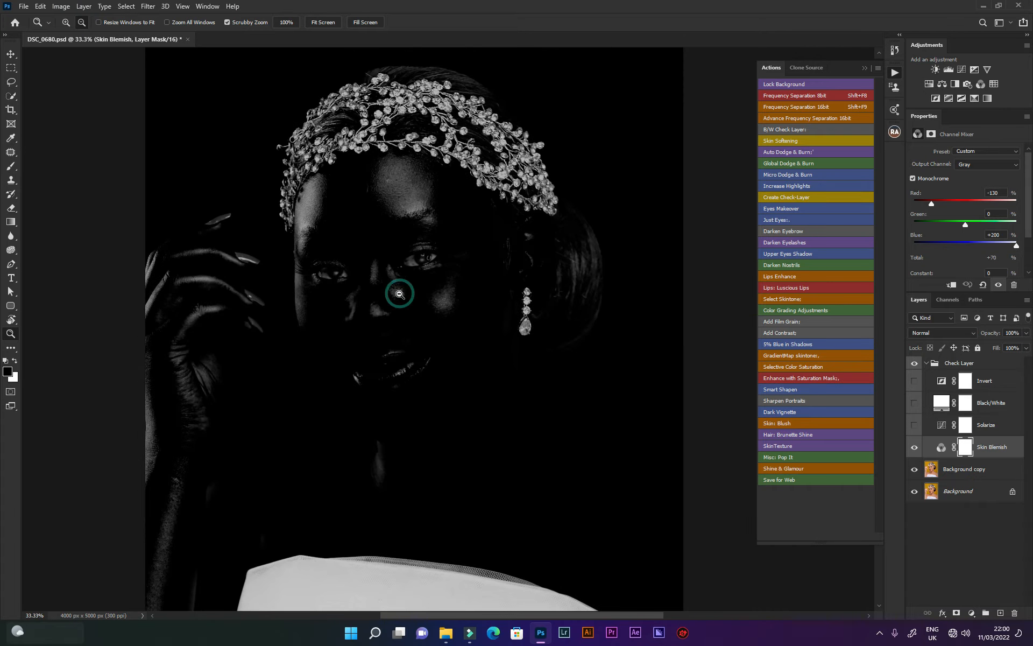
pyautogui.click(940, 450)
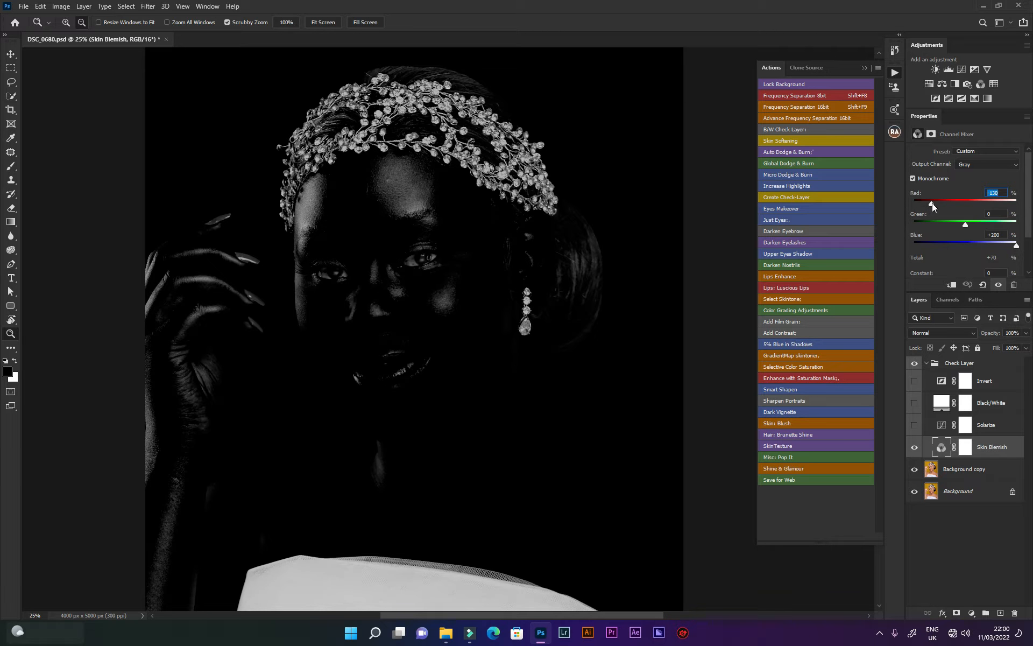
pyautogui.moveTo(931, 203); pyautogui.dragTo(946, 208)
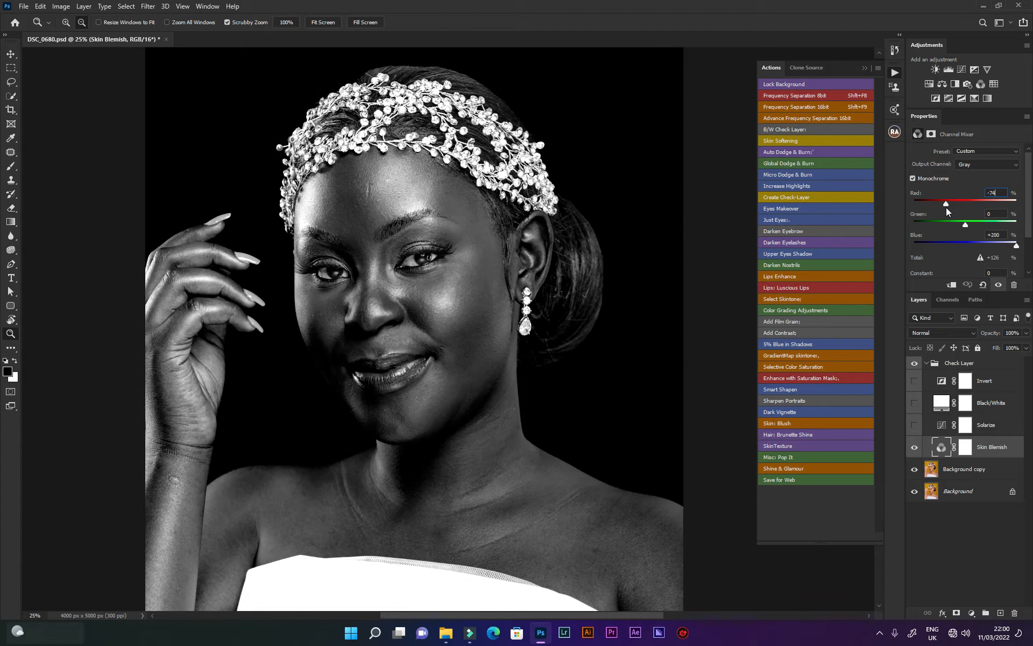
# Examine the facial skin through the brightened Skin Blemish check layer, and hide the layer.
pyautogui.keyDown('alt'); pyautogui.click(378, 302); pyautogui.keyUp('alt')
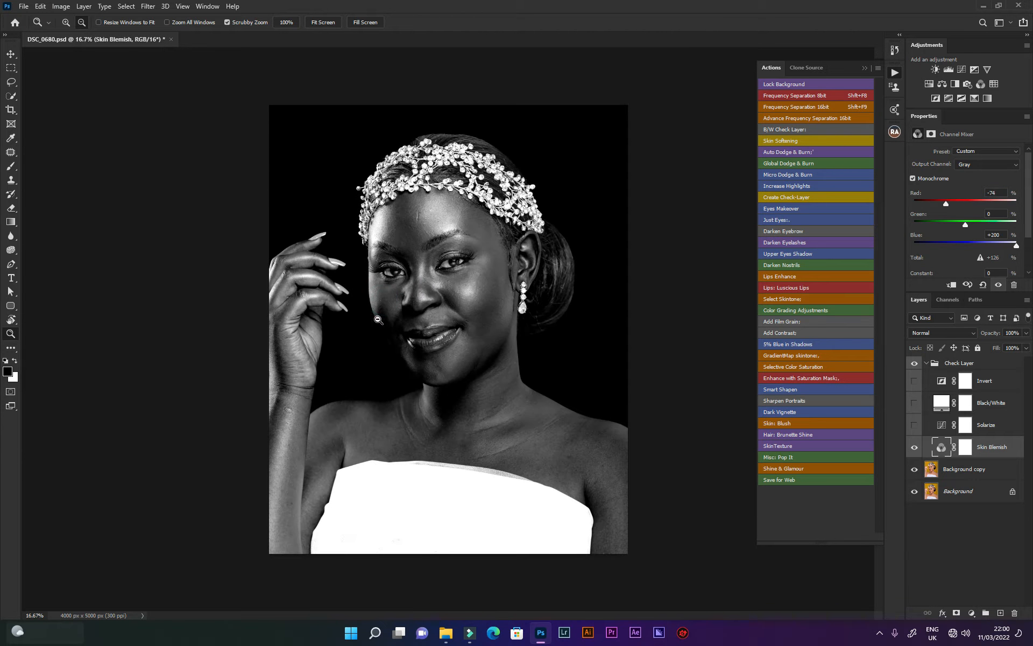
pyautogui.click(66, 22)
pyautogui.click(443, 278)
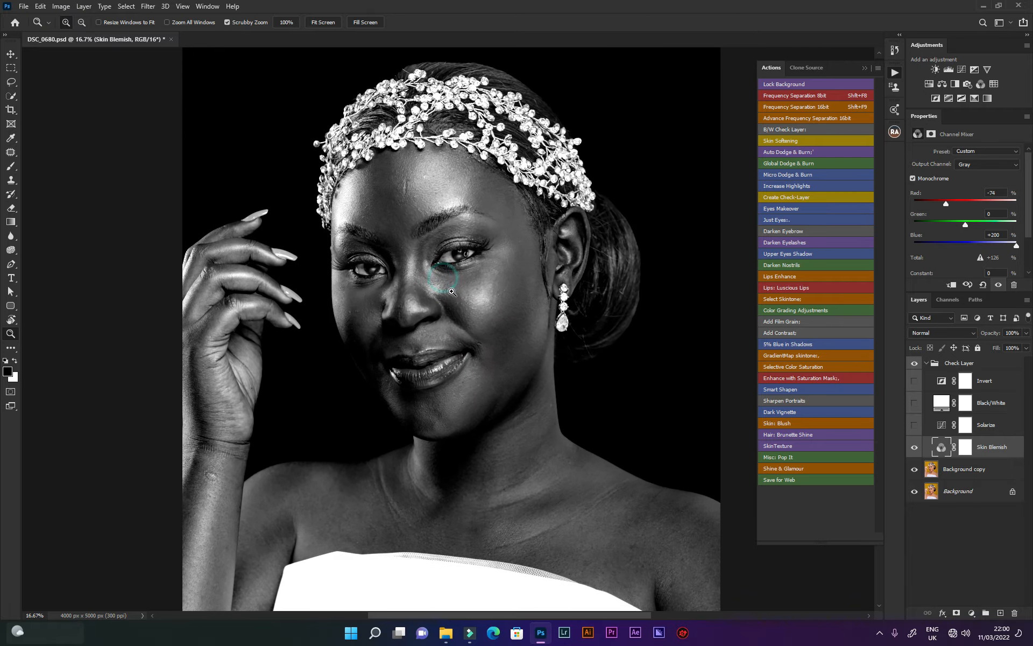
pyautogui.click(441, 285)
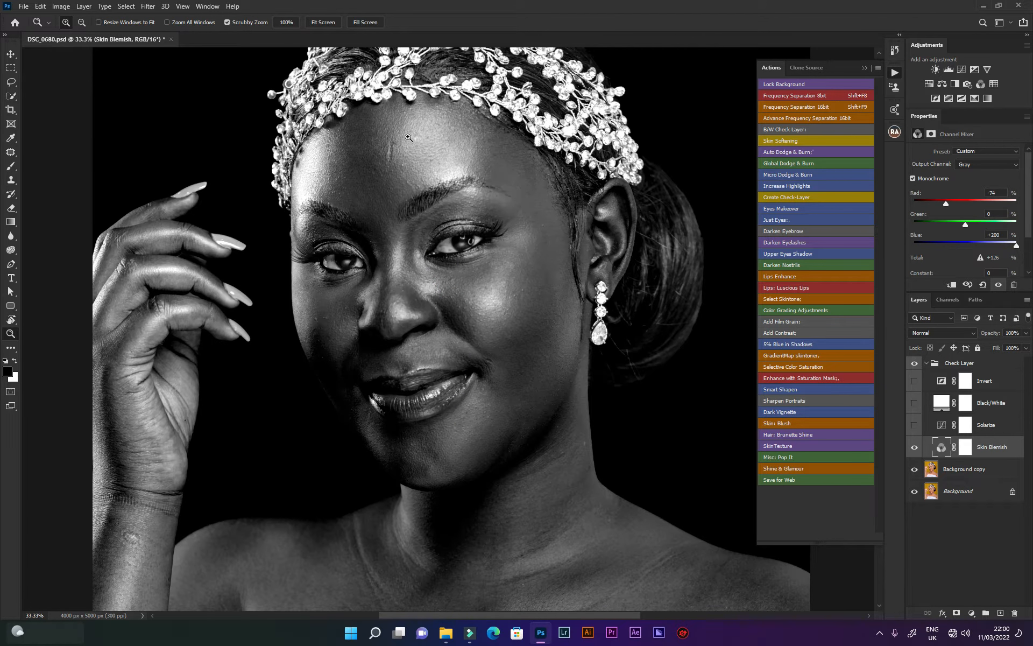
pyautogui.click(915, 449)
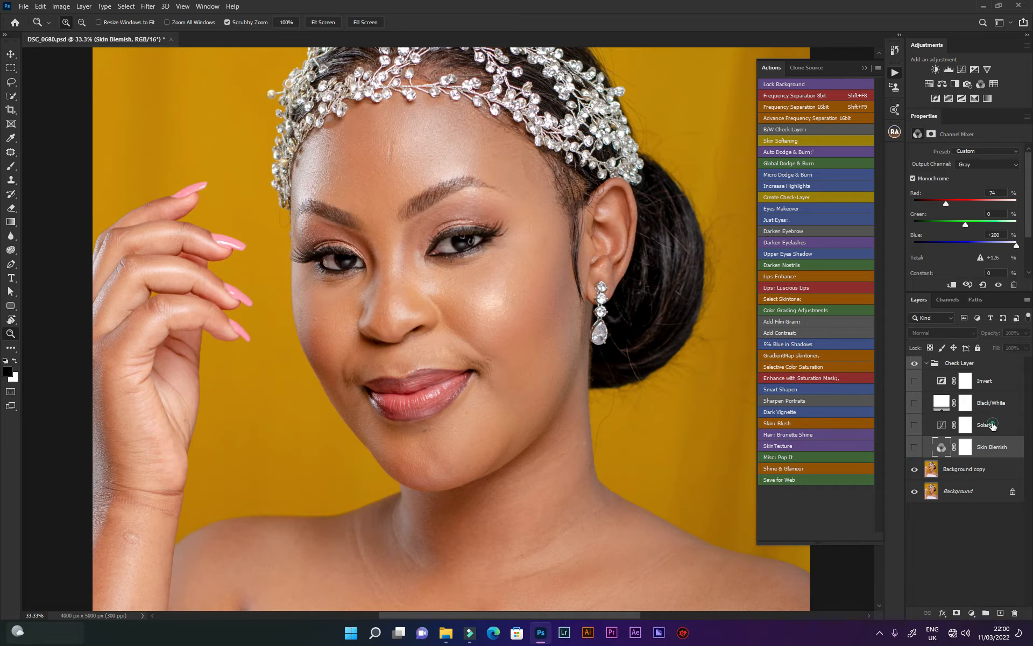
# View the portrait through the Solarize check layer, and hide the layer again.
pyautogui.click(992, 425)
pyautogui.click(915, 425)
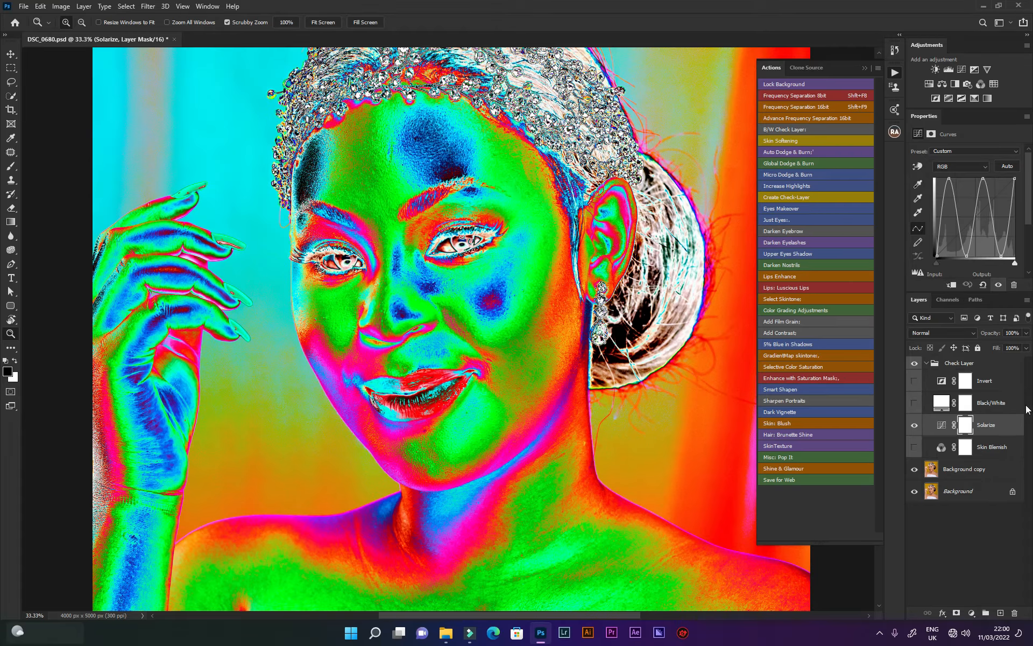
pyautogui.click(915, 425)
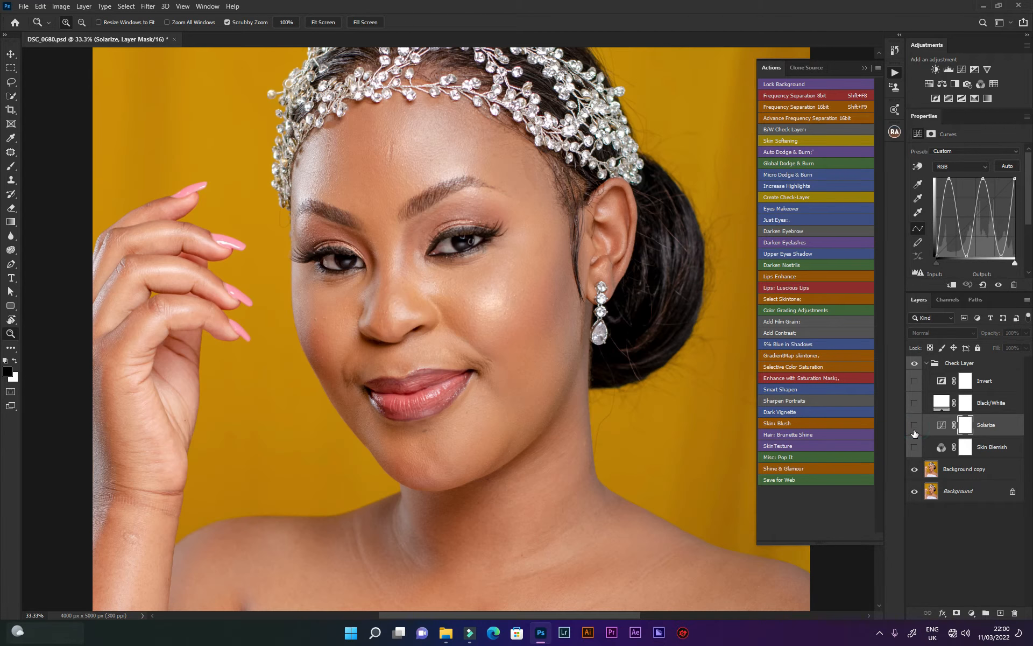
# Turn on the Black/White check layer and set its solid fill to black (000000) with the Saturation blend mode.
pyautogui.click(987, 404)
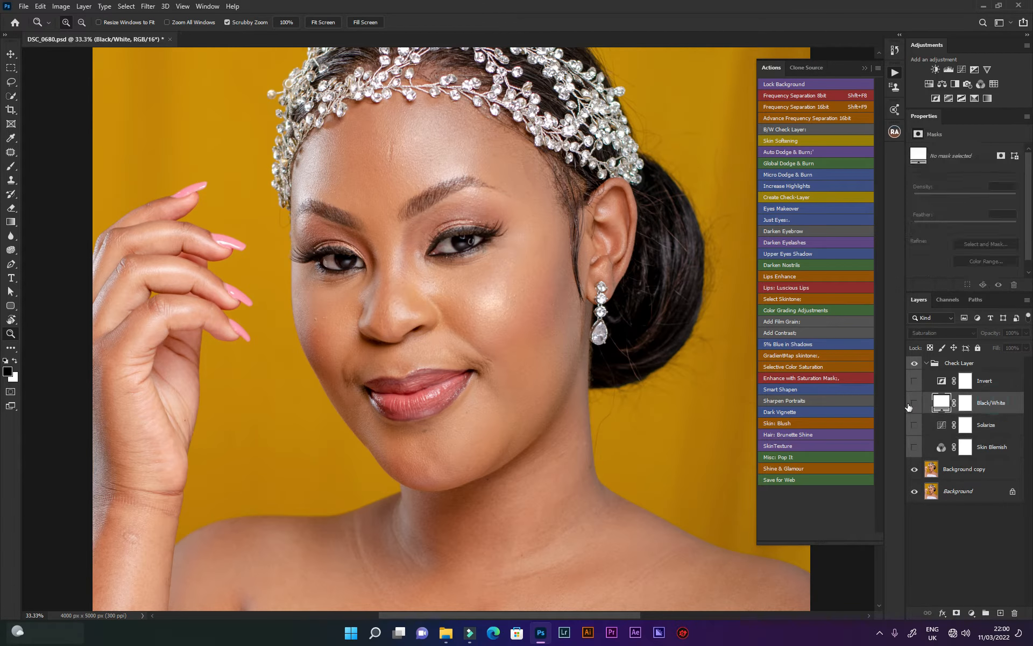
pyautogui.click(916, 404)
pyautogui.doubleClick(940, 404)
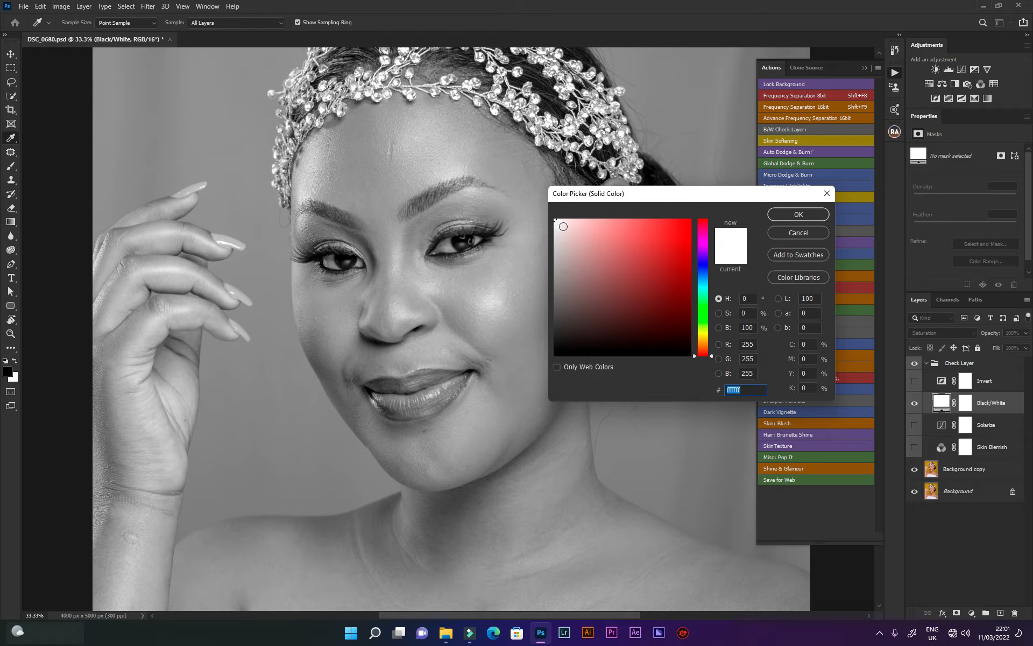
pyautogui.moveTo(562, 227); pyautogui.dragTo(549, 214)
pyautogui.moveTo(577, 255); pyautogui.dragTo(560, 355)
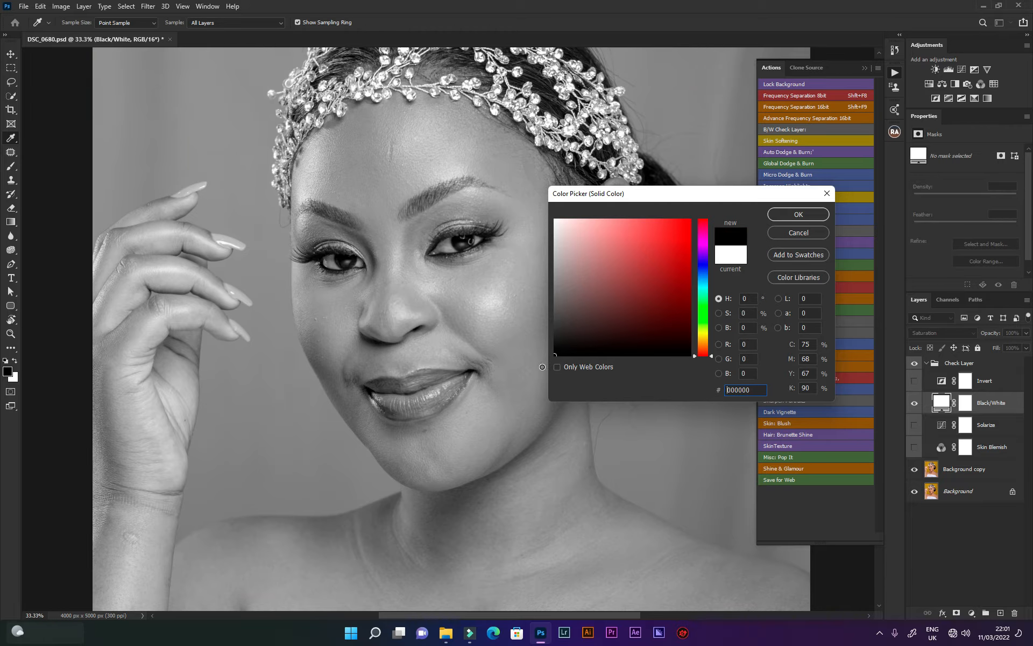
pyautogui.moveTo(559, 252)
pyautogui.mouseDown()
pyautogui.moveTo(545, 205)
pyautogui.moveTo(552, 323)
pyautogui.moveTo(545, 215)
pyautogui.moveTo(545, 298)
pyautogui.mouseUp()
pyautogui.moveTo(542, 339); pyautogui.dragTo(541, 368)
pyautogui.click(794, 215)
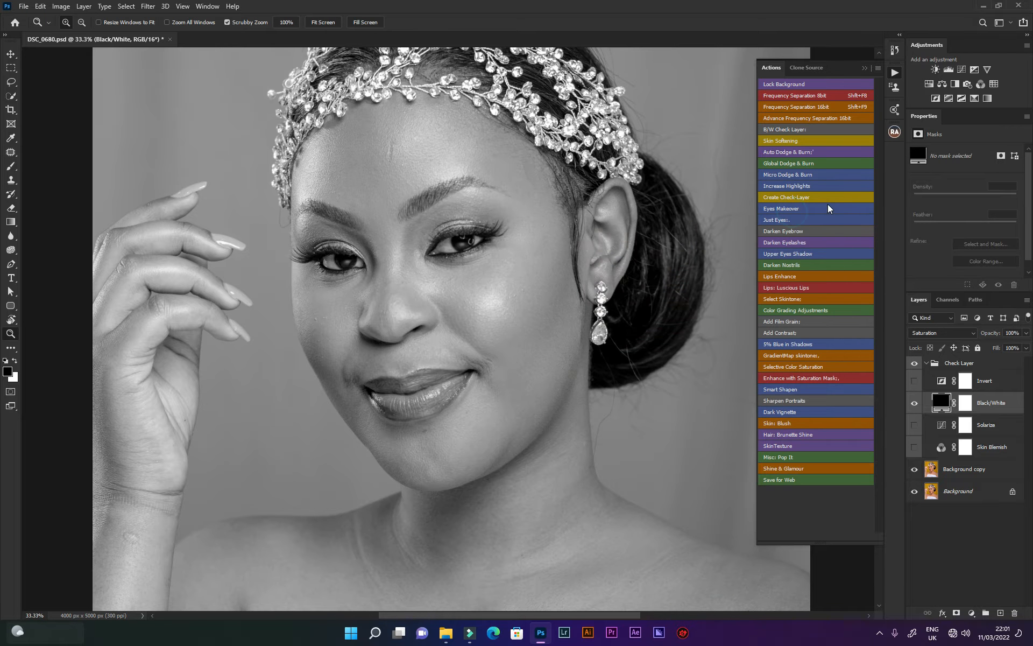
pyautogui.click(928, 332)
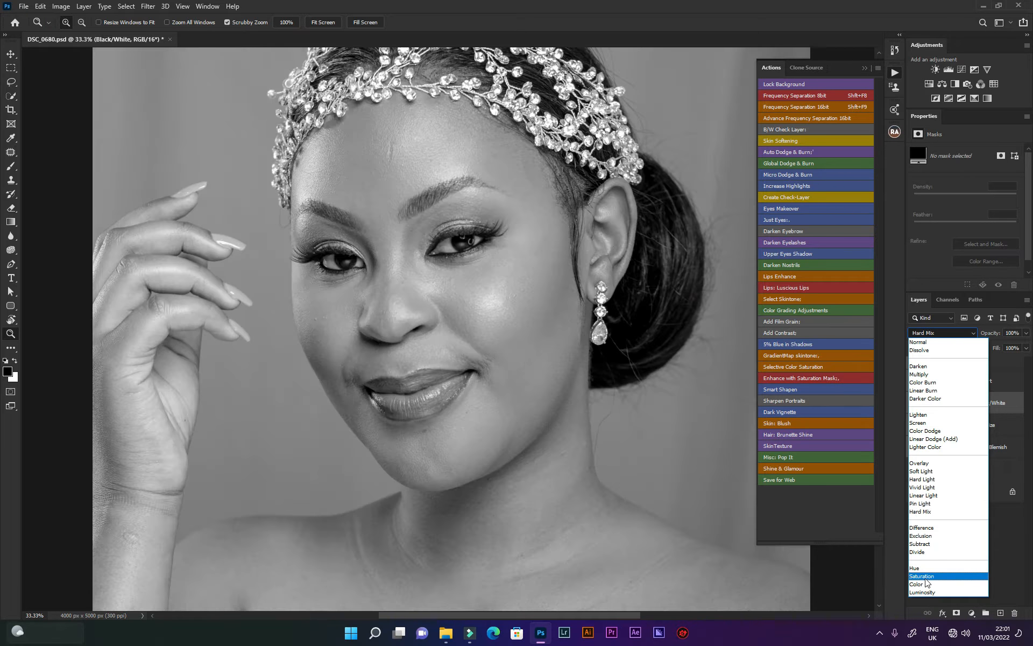
pyautogui.click(931, 576)
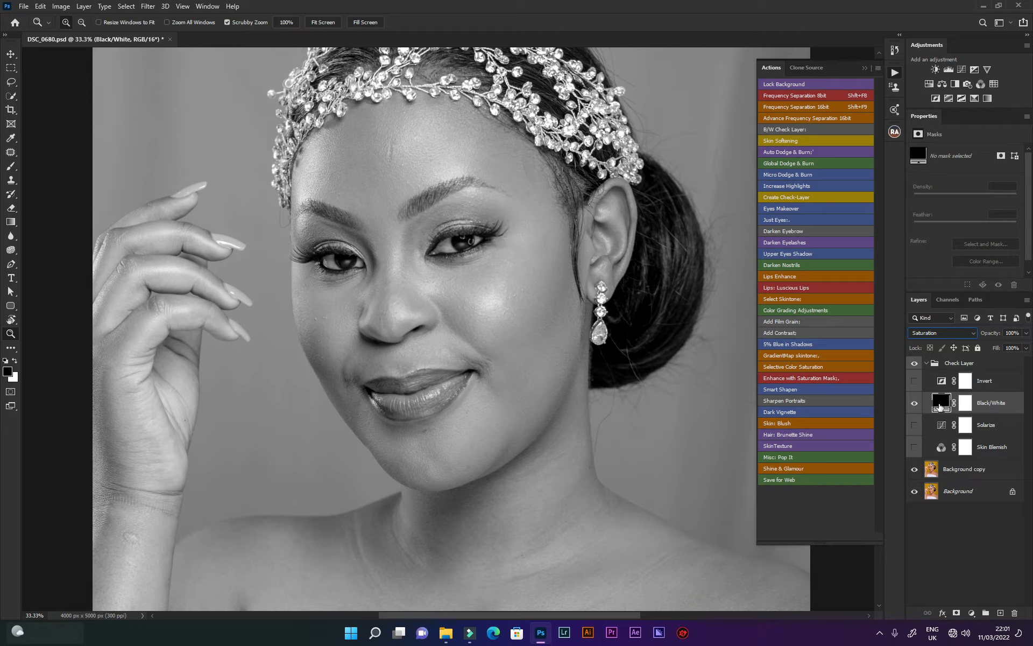
# Hide the Black/White layer to view the portrait through the Invert check layer alone, and with Black/White turned back on.
pyautogui.click(915, 402)
pyautogui.click(988, 383)
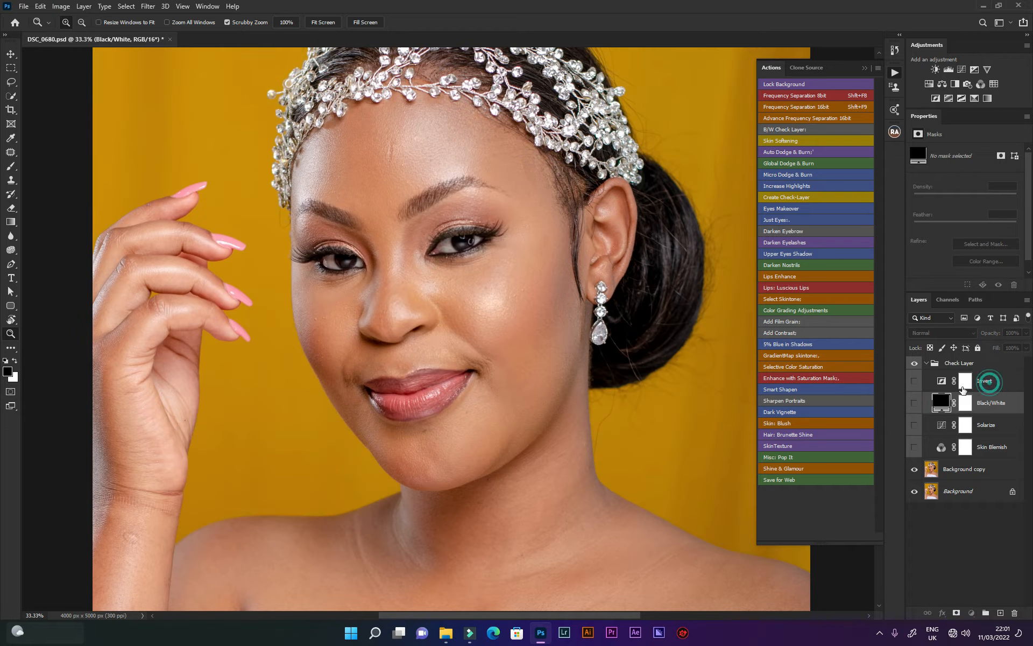
pyautogui.click(914, 382)
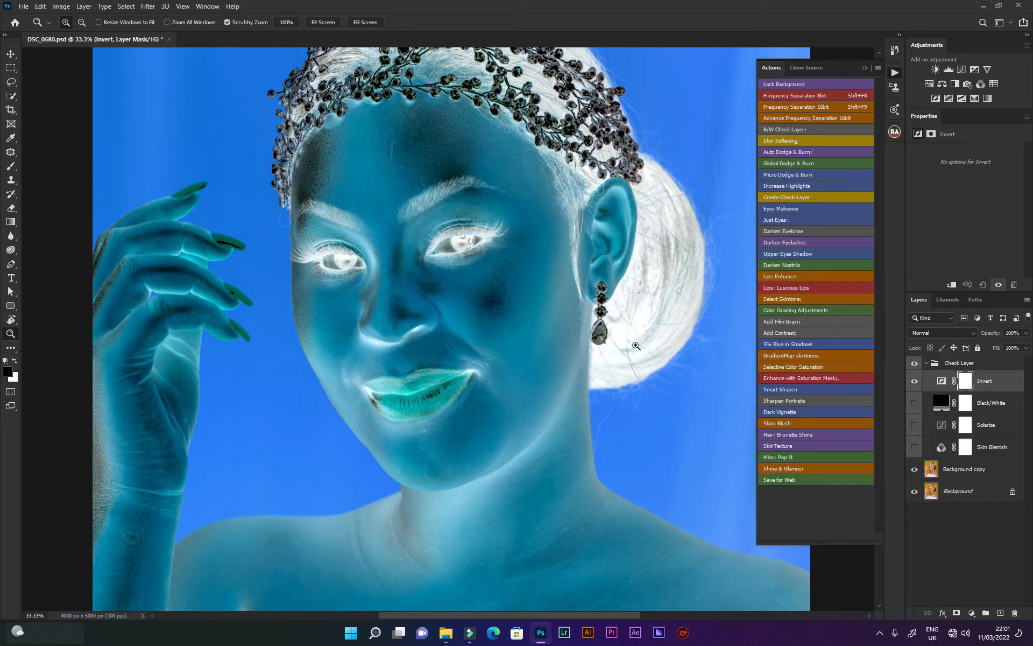
pyautogui.click(914, 404)
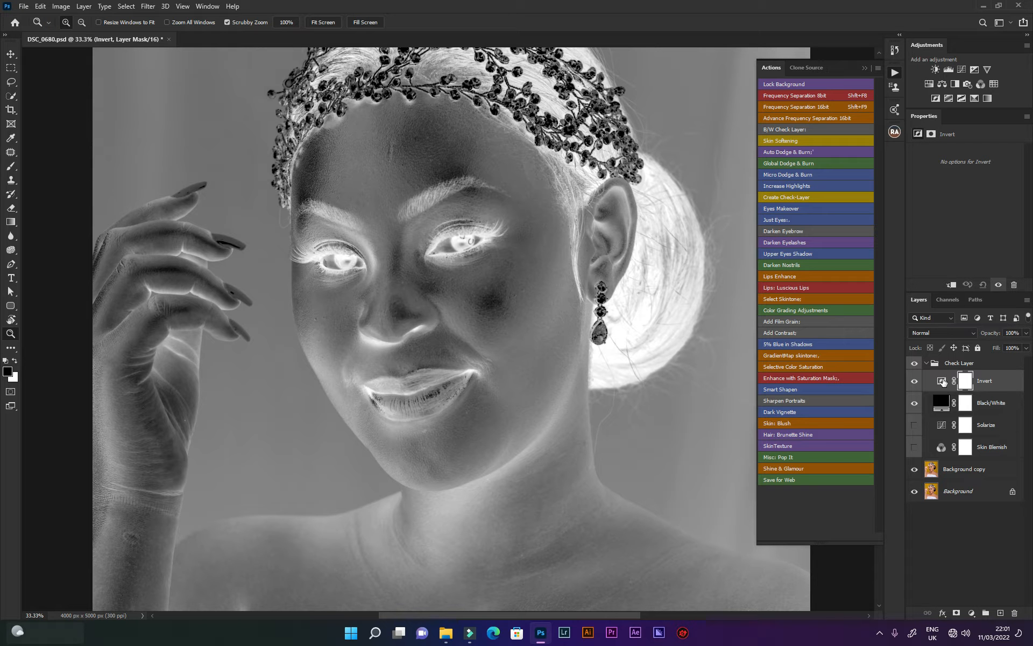
# Collapse the Check Layer group and delete it.
pyautogui.click(927, 364)
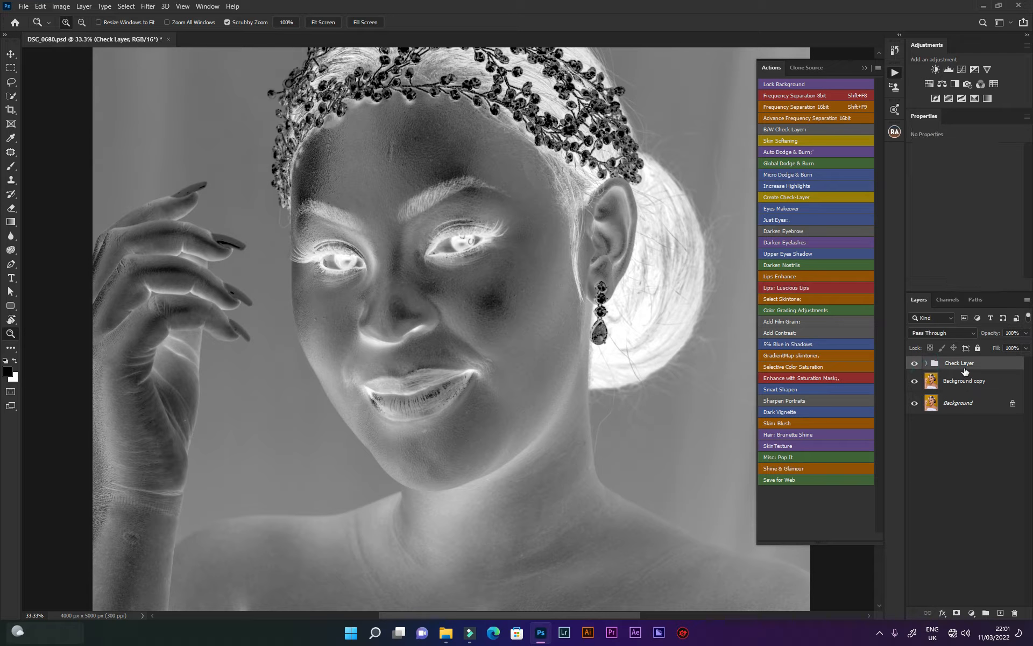
pyautogui.moveTo(973, 365); pyautogui.dragTo(1014, 613)
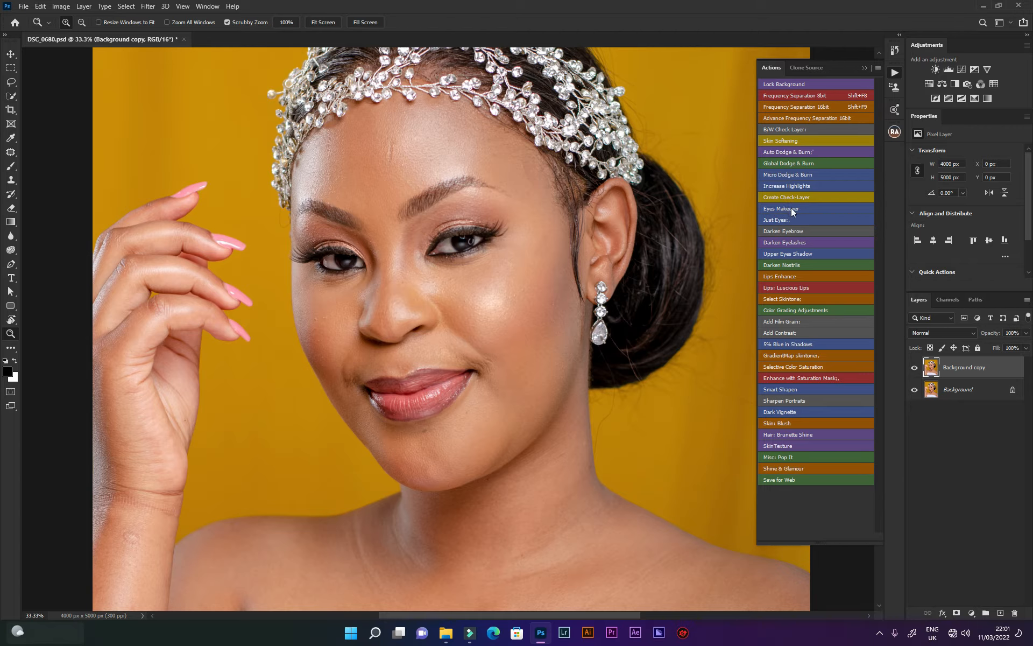
# Run the Eyes Makeover action and expand its layer group, keeping the Clean Teeth subgroup collapsed.
pyautogui.click(791, 208)
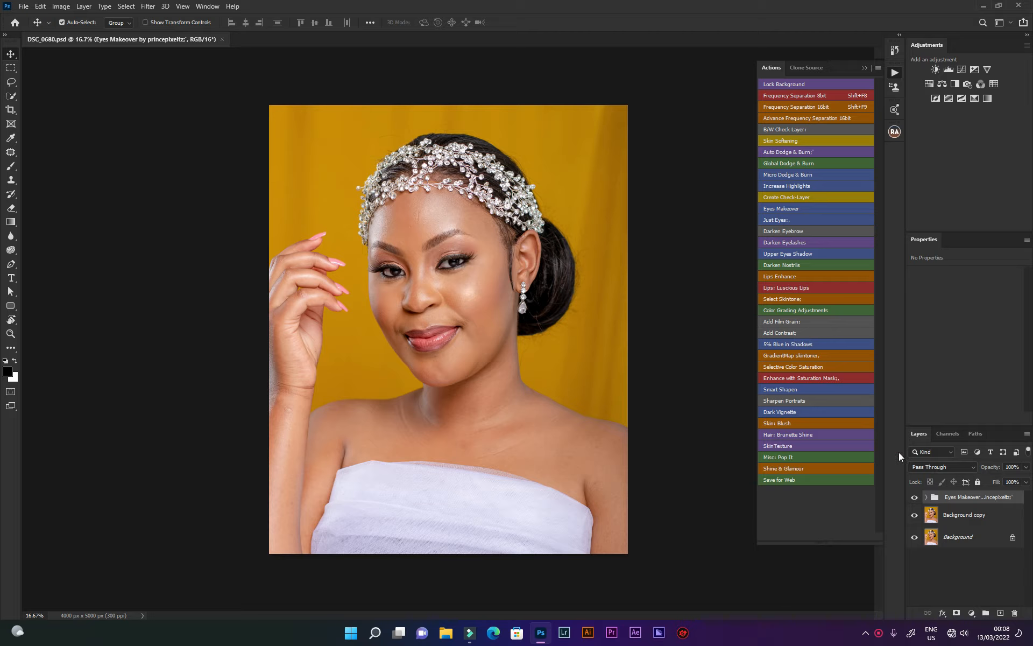
pyautogui.click(928, 498)
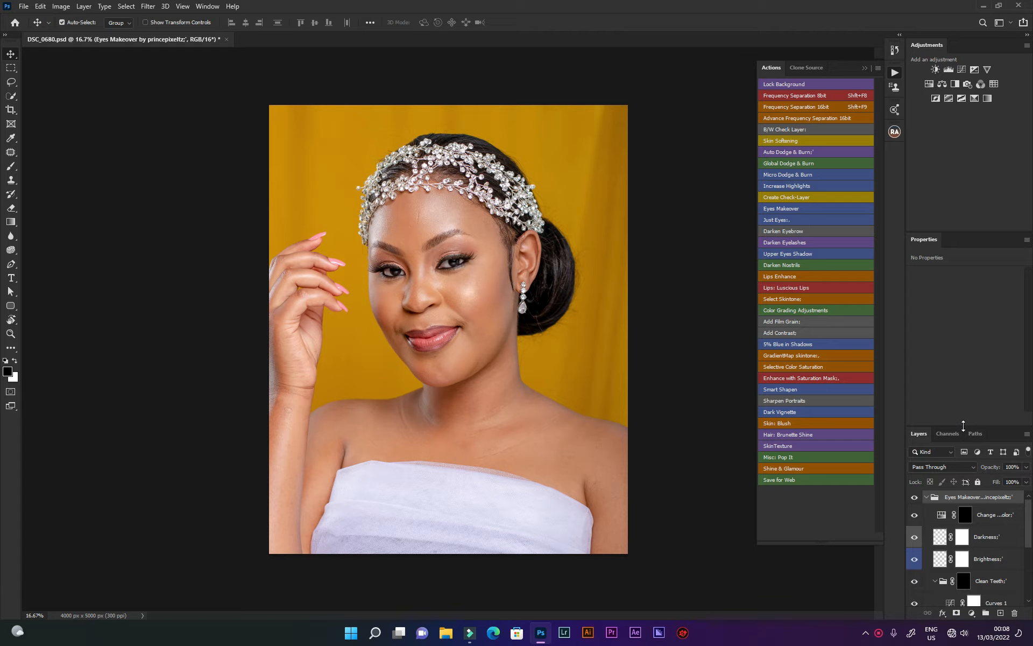
pyautogui.moveTo(969, 425); pyautogui.dragTo(942, 263)
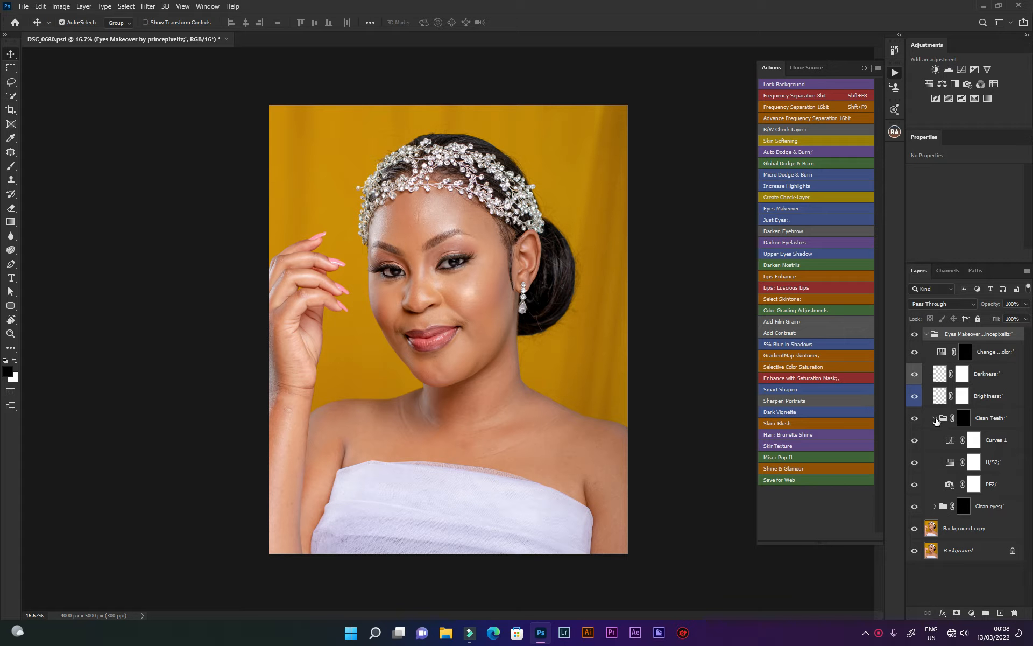
pyautogui.click(935, 418)
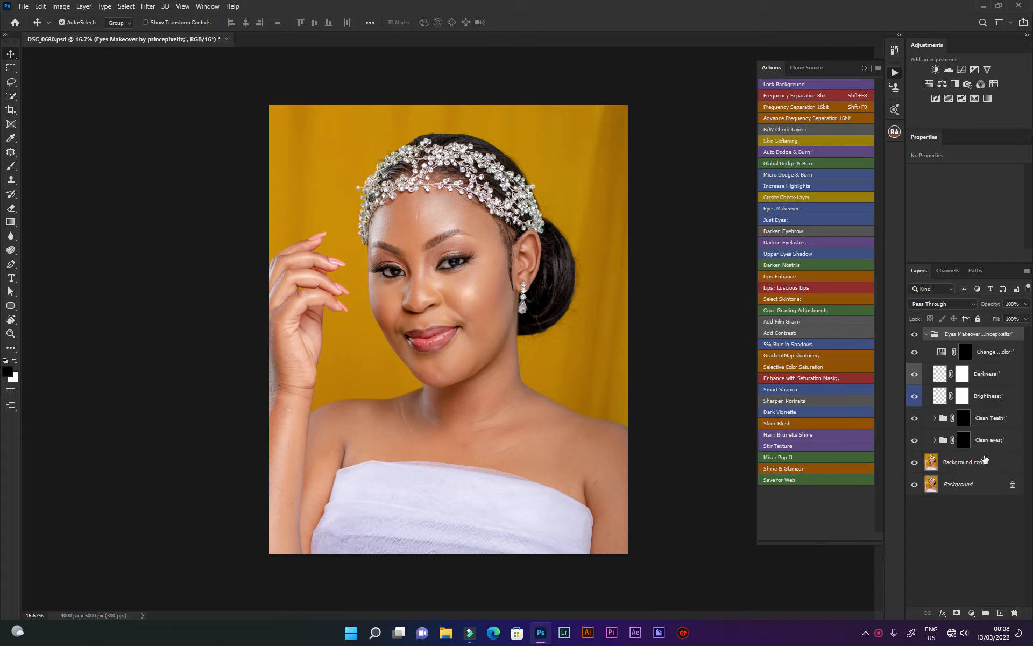
# Go through the Clean Teeth, Brightness, Darkness and Change eyes color layers of the Eyes Makeover group.
pyautogui.click(988, 427)
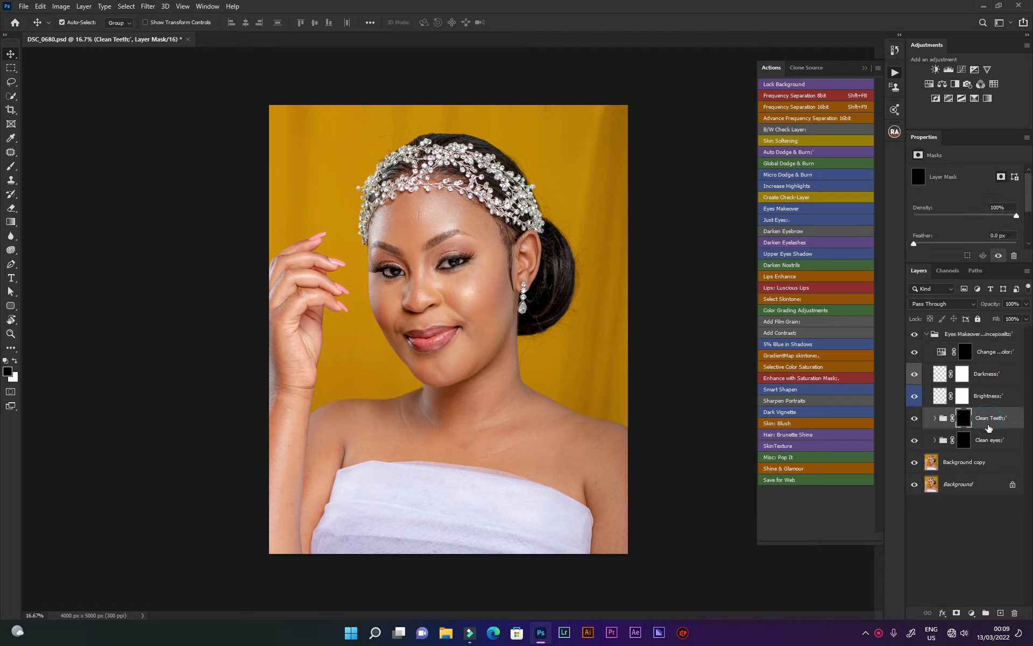
pyautogui.click(986, 398)
pyautogui.click(987, 378)
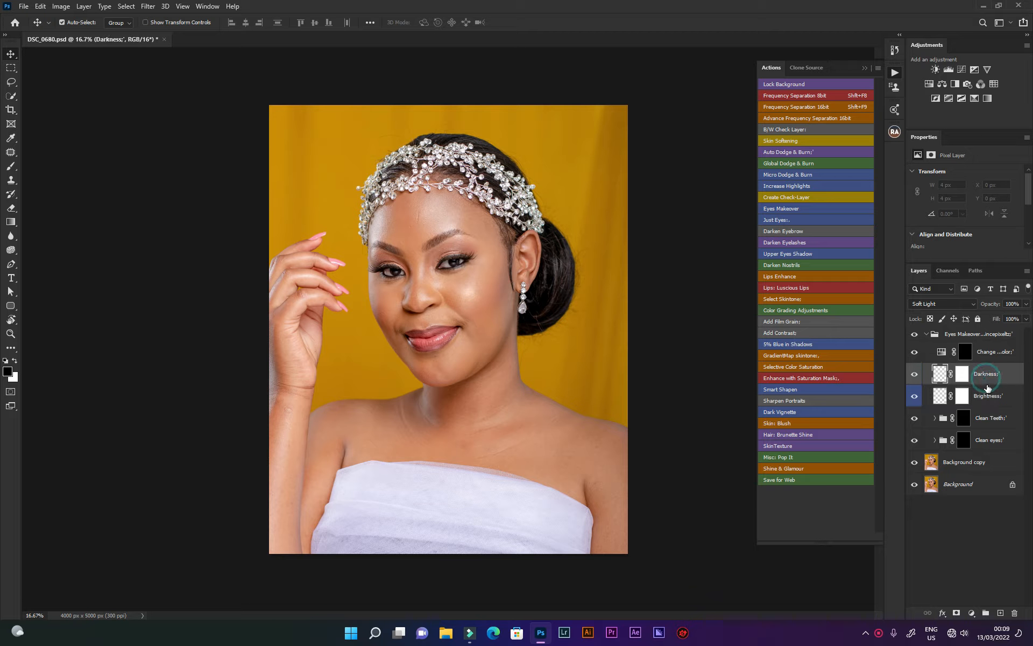
pyautogui.click(985, 355)
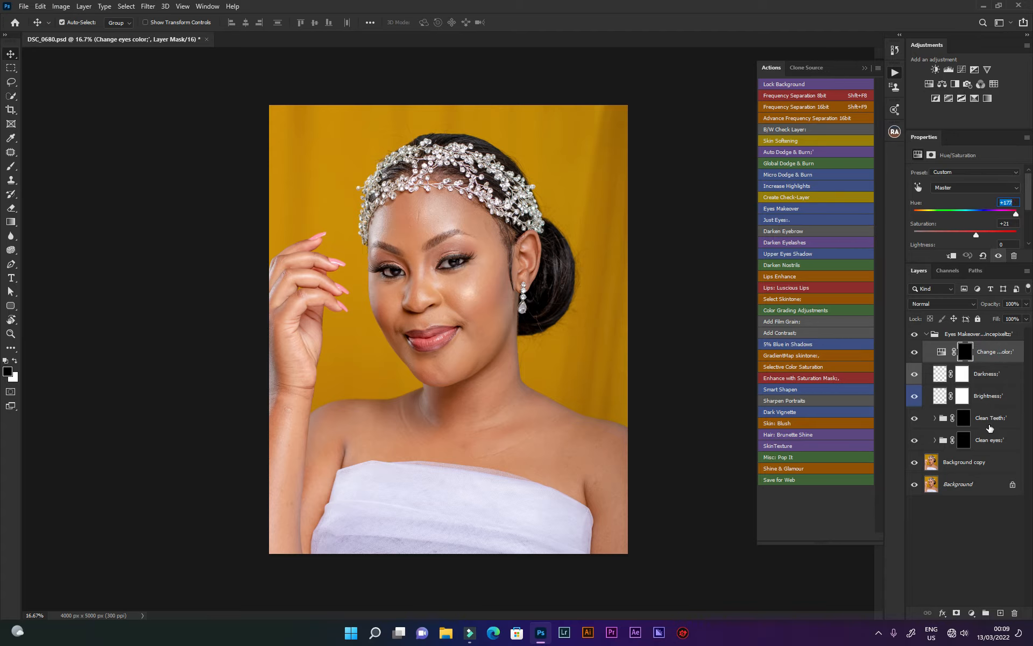
# Select the Clean eyes group and prepare the Brush tool with 25% flow and white as the foreground colour.
pyautogui.click(983, 442)
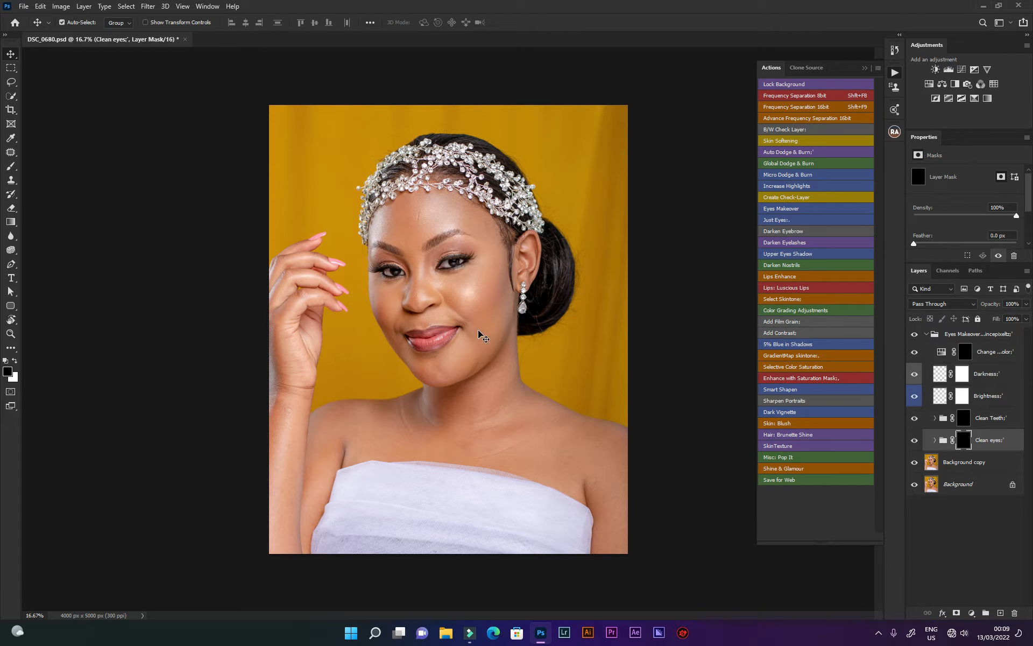
pyautogui.click(11, 166)
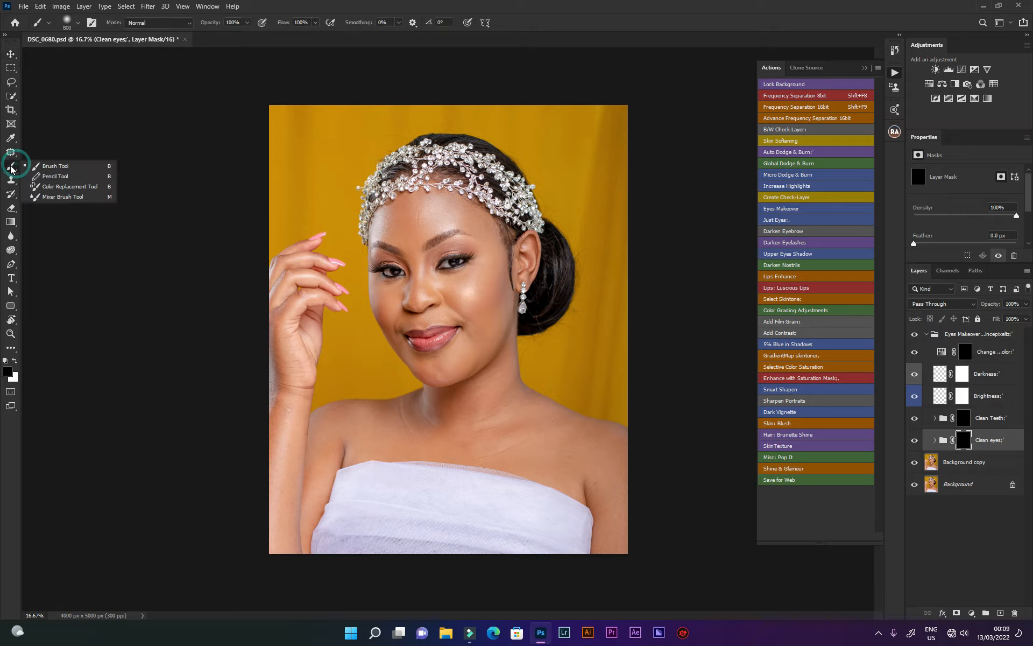
pyautogui.click(57, 166)
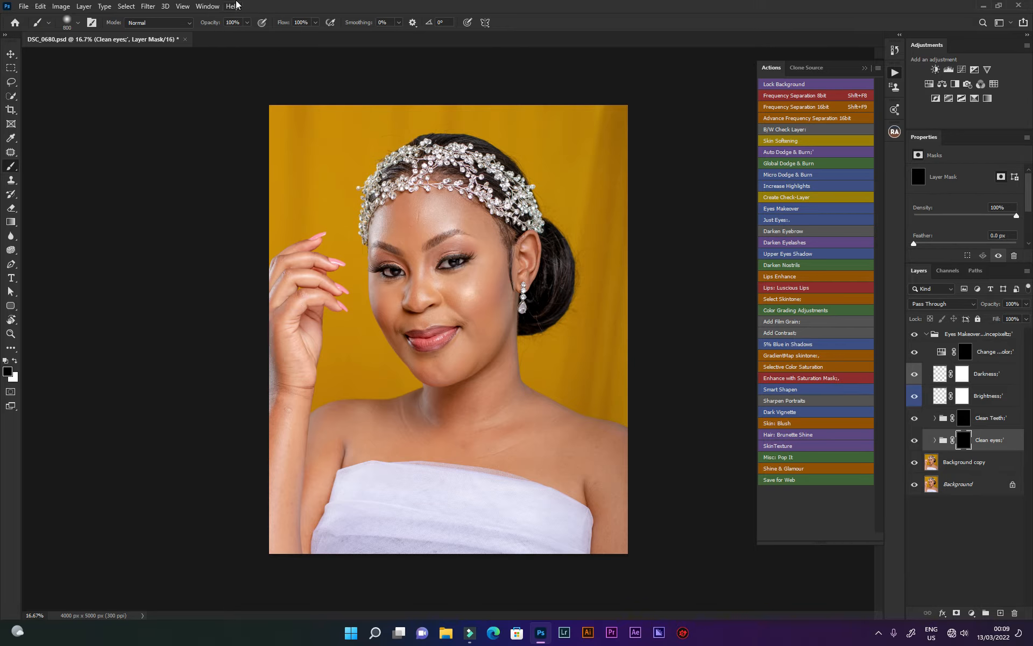
pyautogui.click(315, 23)
pyautogui.moveTo(318, 34); pyautogui.dragTo(286, 37)
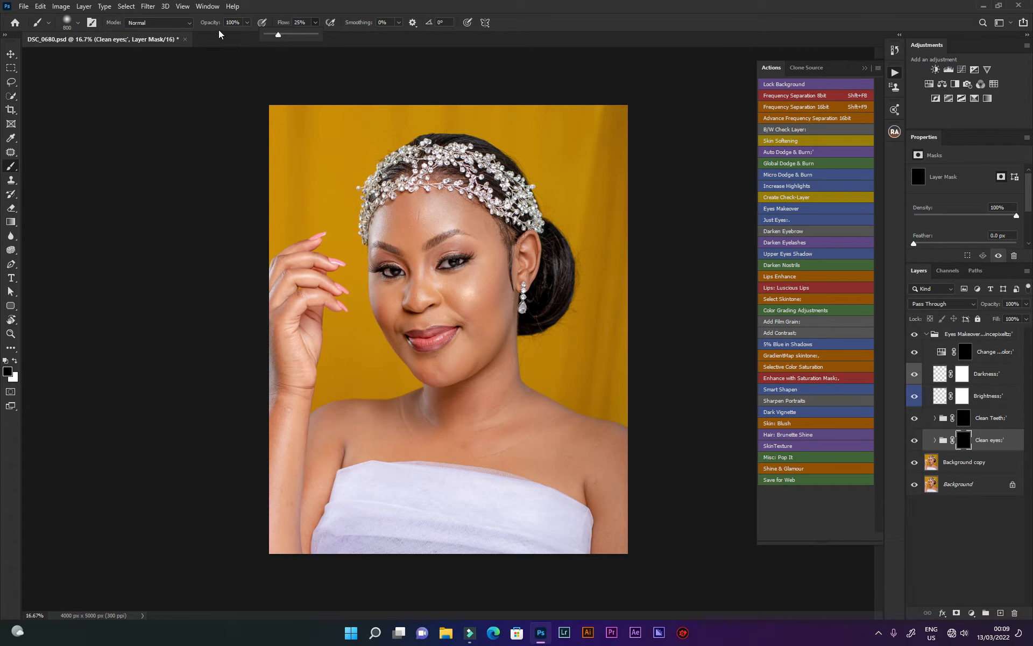
pyautogui.click(317, 5)
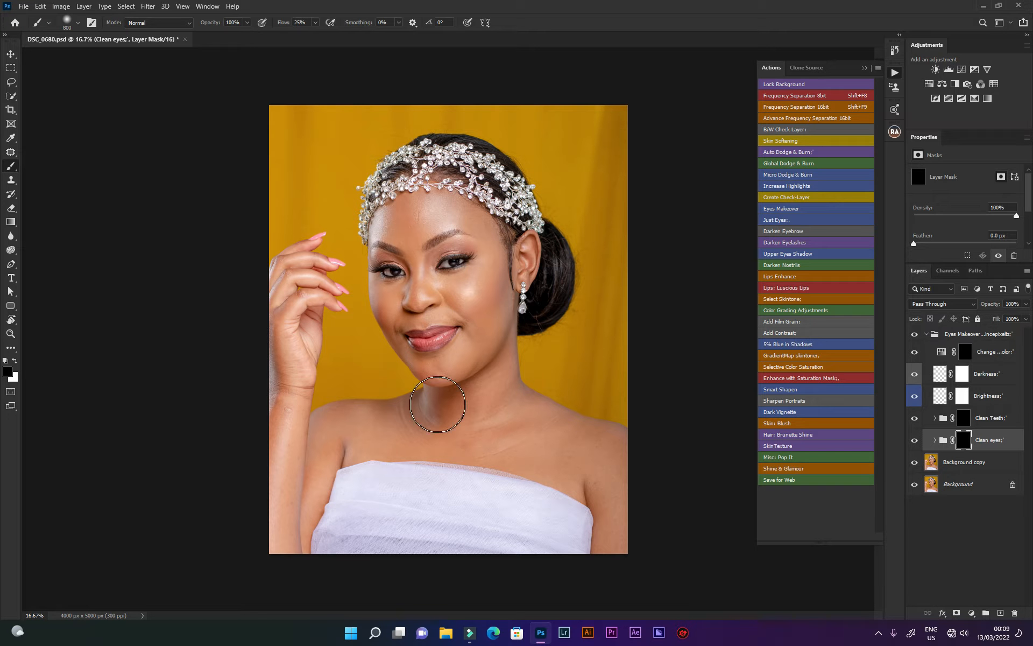
pyautogui.click(15, 363)
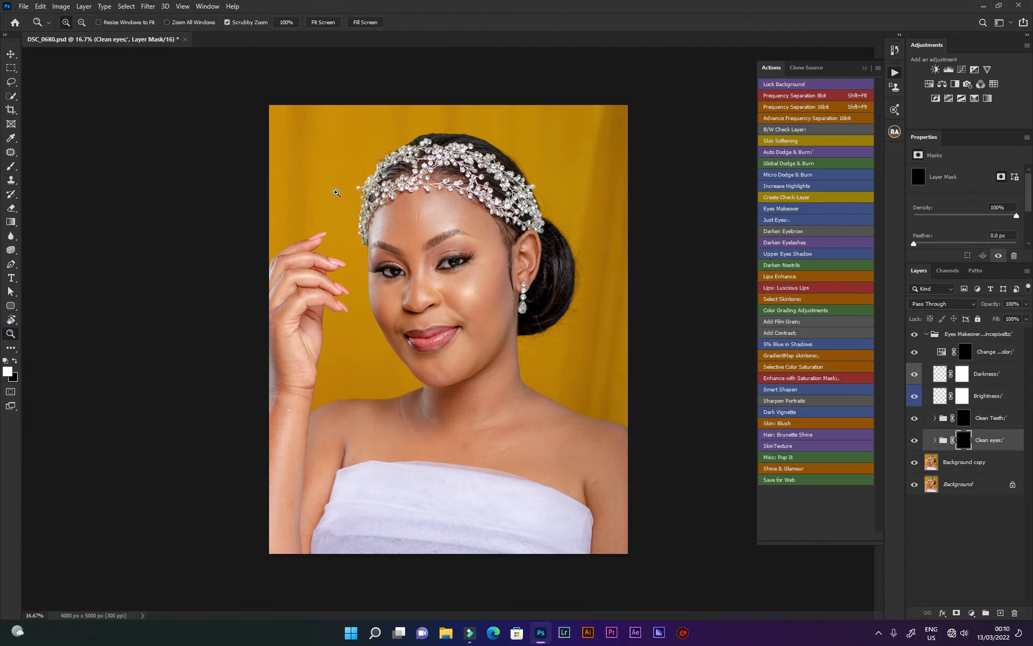
# Reduce the Soft Round brush to 40 px and paint the Clean eyes mask over the inner white of the eye nearer the earring.
pyautogui.click(449, 262)
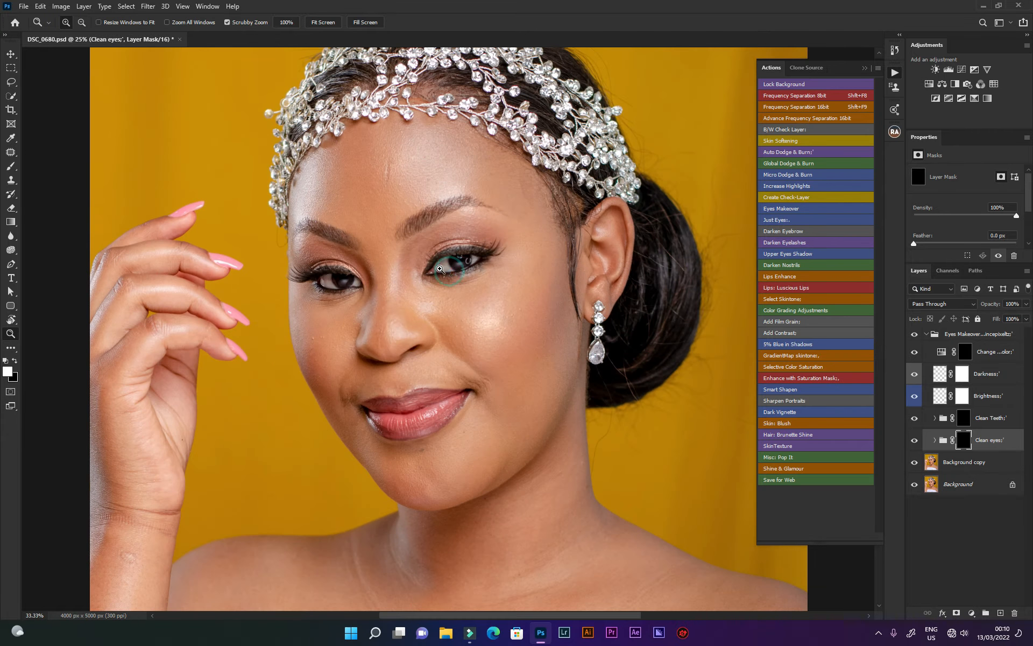
pyautogui.click(446, 270)
pyautogui.click(445, 268)
pyautogui.click(445, 269)
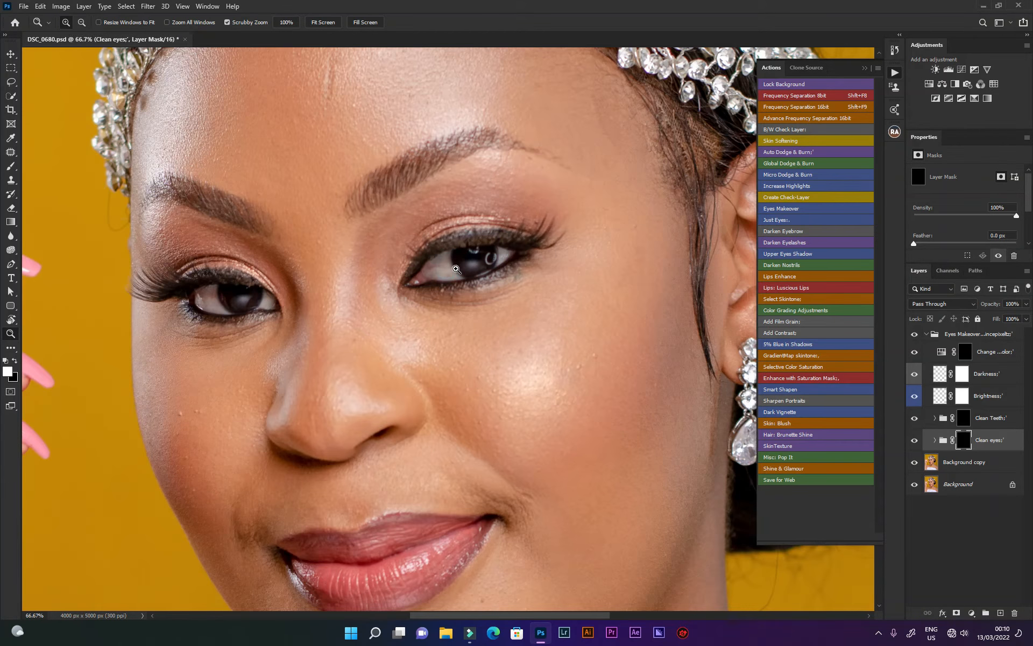
pyautogui.click(450, 268)
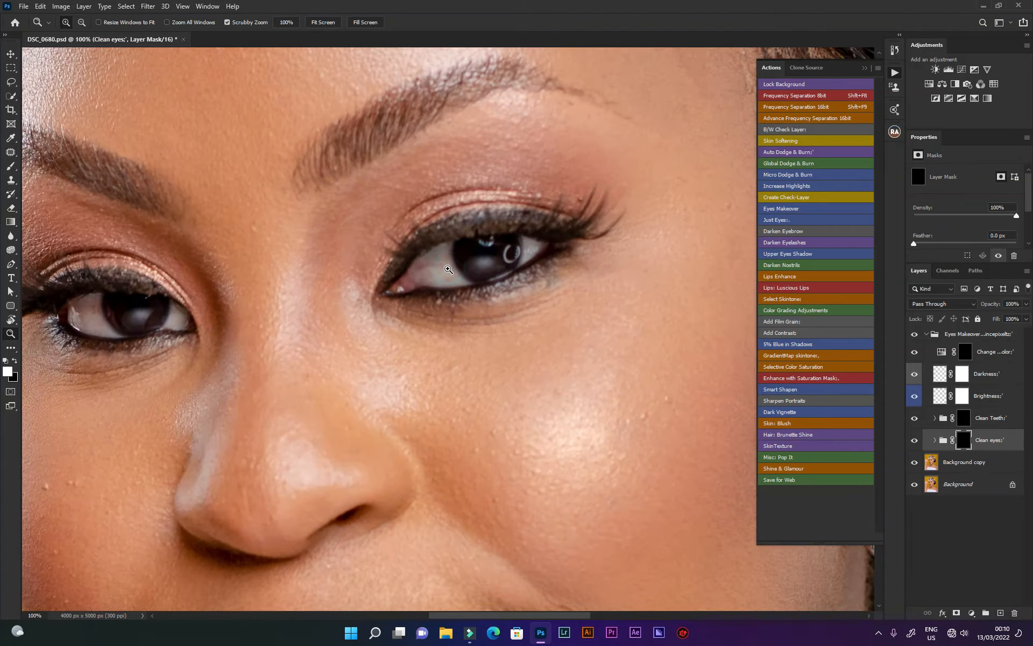
pyautogui.click(10, 166)
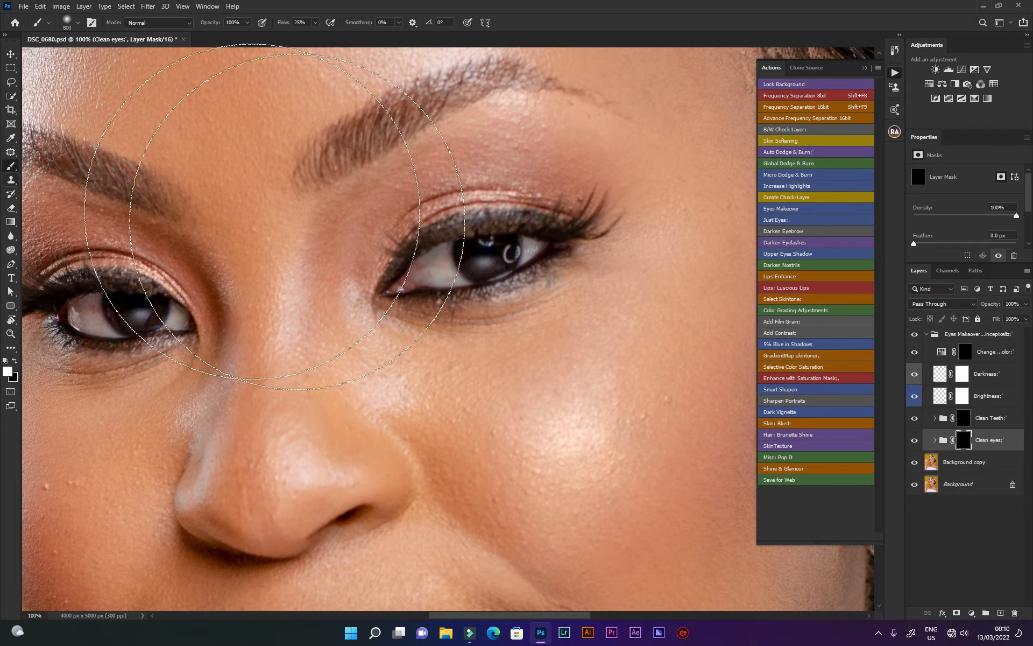
pyautogui.press('[')
pyautogui.press('[')
pyautogui.press('[')
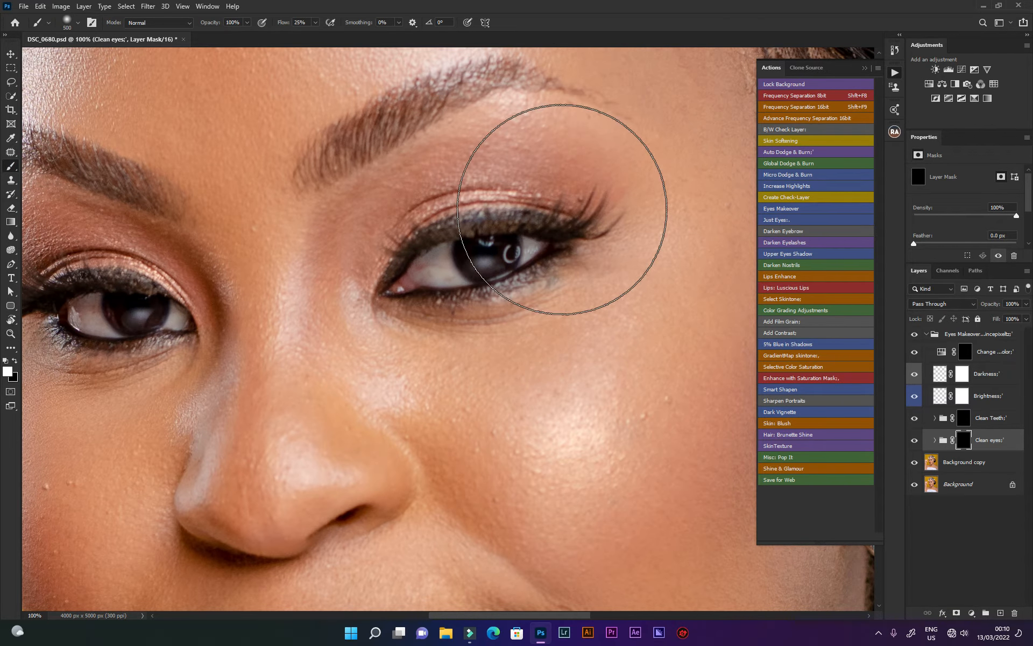
pyautogui.press('[')
pyautogui.press('[')
pyautogui.press('[')
pyautogui.press('[')
pyautogui.press('[')
pyautogui.press('[')
pyautogui.press('[')
pyautogui.press('[')
pyautogui.press('[')
pyautogui.press('[')
pyautogui.press('[')
pyautogui.press('[')
pyautogui.press('[')
pyautogui.press('[')
pyautogui.press('[')
pyautogui.press('[')
pyautogui.press('[')
pyautogui.press('[')
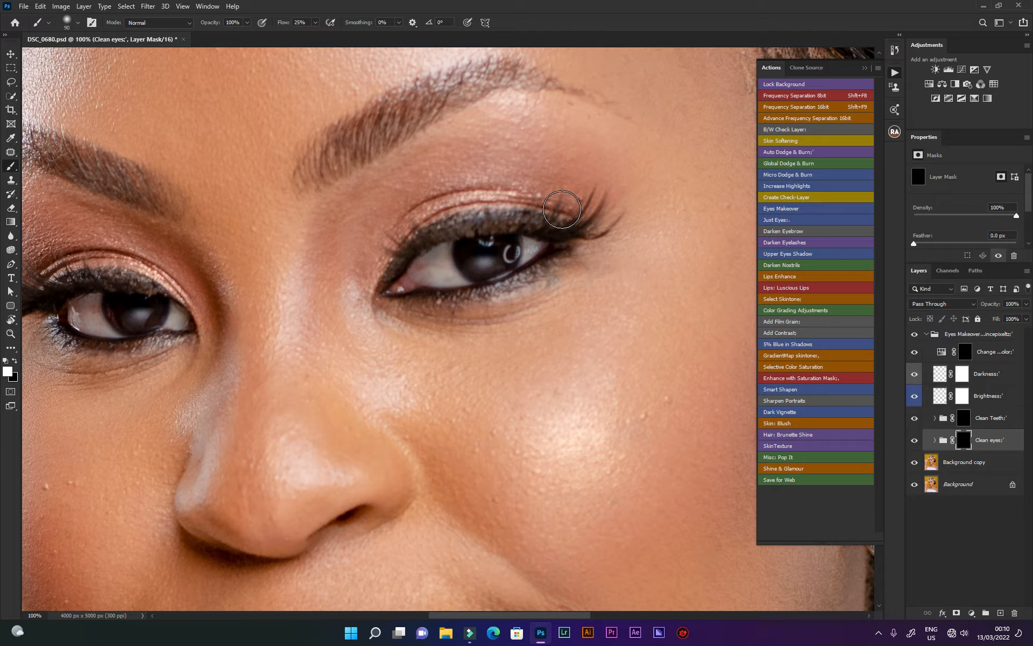
pyautogui.press('[')
pyautogui.press('[')
pyautogui.press('[')
pyautogui.press('[')
pyautogui.press('[')
pyautogui.press('[')
pyautogui.rightClick(476, 246)
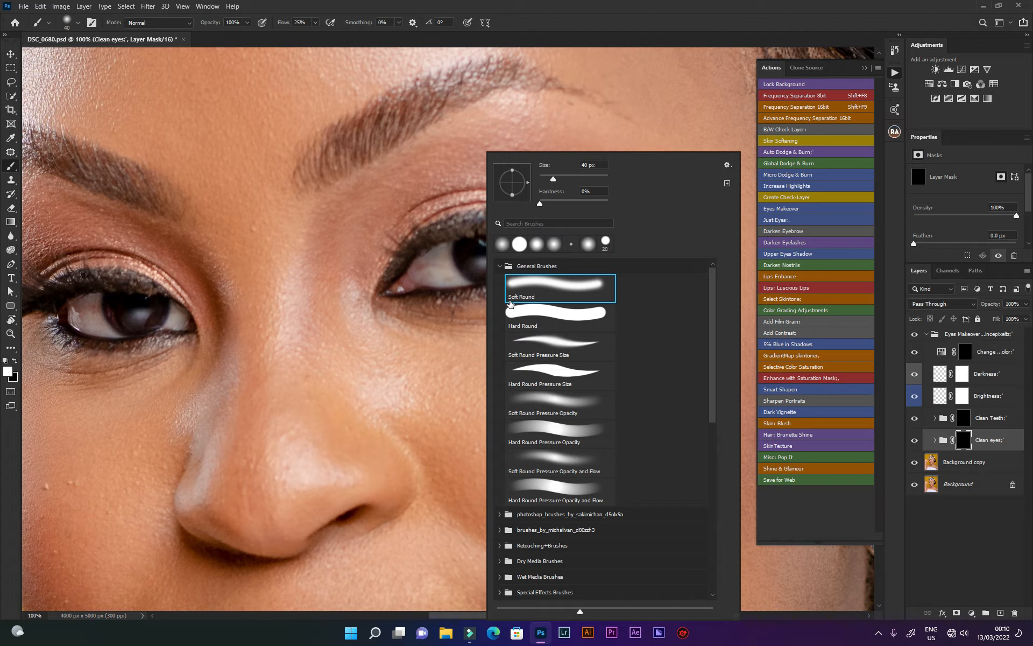
pyautogui.click(546, 16)
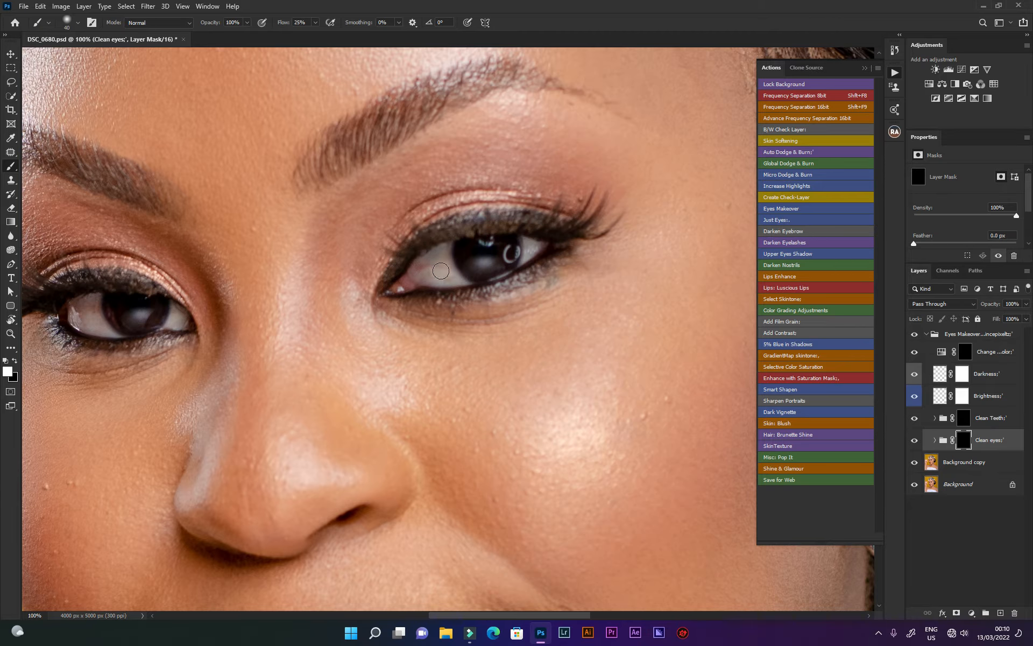
pyautogui.moveTo(439, 271)
pyautogui.mouseDown()
pyautogui.moveTo(452, 280)
pyautogui.moveTo(420, 275)
pyautogui.moveTo(423, 263)
pyautogui.moveTo(411, 283)
pyautogui.moveTo(423, 282)
pyautogui.moveTo(408, 285)
pyautogui.moveTo(438, 256)
pyautogui.moveTo(453, 281)
pyautogui.moveTo(426, 272)
pyautogui.mouseUp()
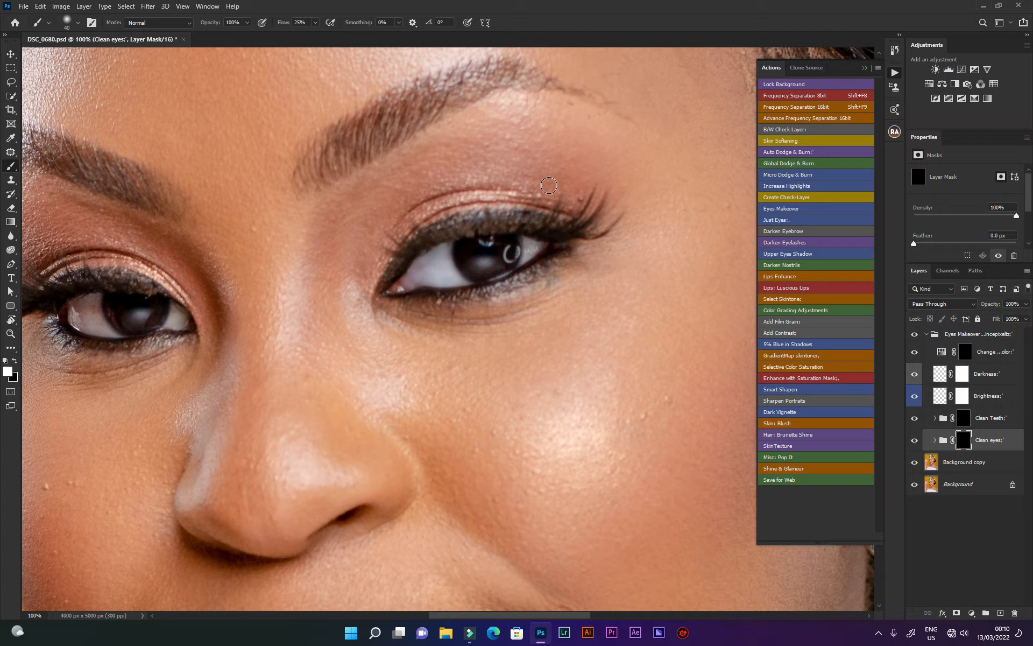
# Reduce the brush to 30 px and paint the Clean eyes mask over the remaining whites of both eyes.
pyautogui.press('[')
pyautogui.moveTo(526, 255)
pyautogui.mouseDown()
pyautogui.moveTo(529, 240)
pyautogui.moveTo(526, 256)
pyautogui.moveTo(540, 246)
pyautogui.moveTo(526, 242)
pyautogui.moveTo(530, 259)
pyautogui.mouseUp()
pyautogui.moveTo(170, 321)
pyautogui.mouseDown()
pyautogui.moveTo(178, 306)
pyautogui.moveTo(181, 320)
pyautogui.mouseUp()
pyautogui.moveTo(68, 322)
pyautogui.mouseDown()
pyautogui.moveTo(83, 306)
pyautogui.moveTo(99, 321)
pyautogui.moveTo(95, 297)
pyautogui.moveTo(70, 307)
pyautogui.moveTo(77, 321)
pyautogui.moveTo(78, 306)
pyautogui.moveTo(83, 320)
pyautogui.moveTo(89, 305)
pyautogui.moveTo(110, 334)
pyautogui.moveTo(74, 318)
pyautogui.moveTo(97, 331)
pyautogui.moveTo(92, 302)
pyautogui.moveTo(113, 313)
pyautogui.mouseUp()
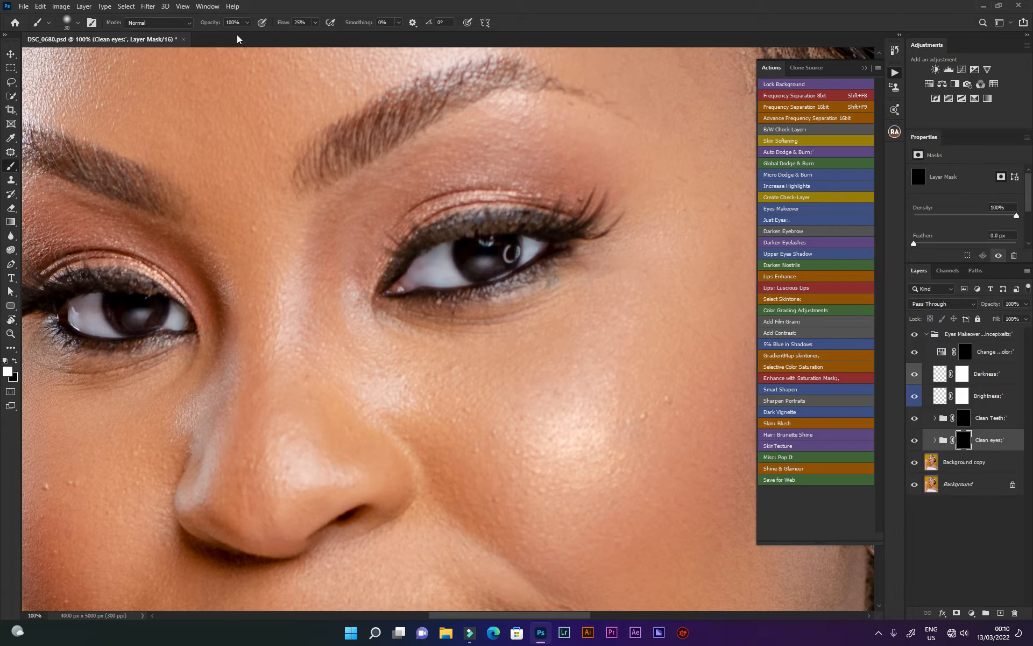
# Set the brush flow to 33% and lower the Clean eyes group's opacity to 70%.
pyautogui.click(315, 22)
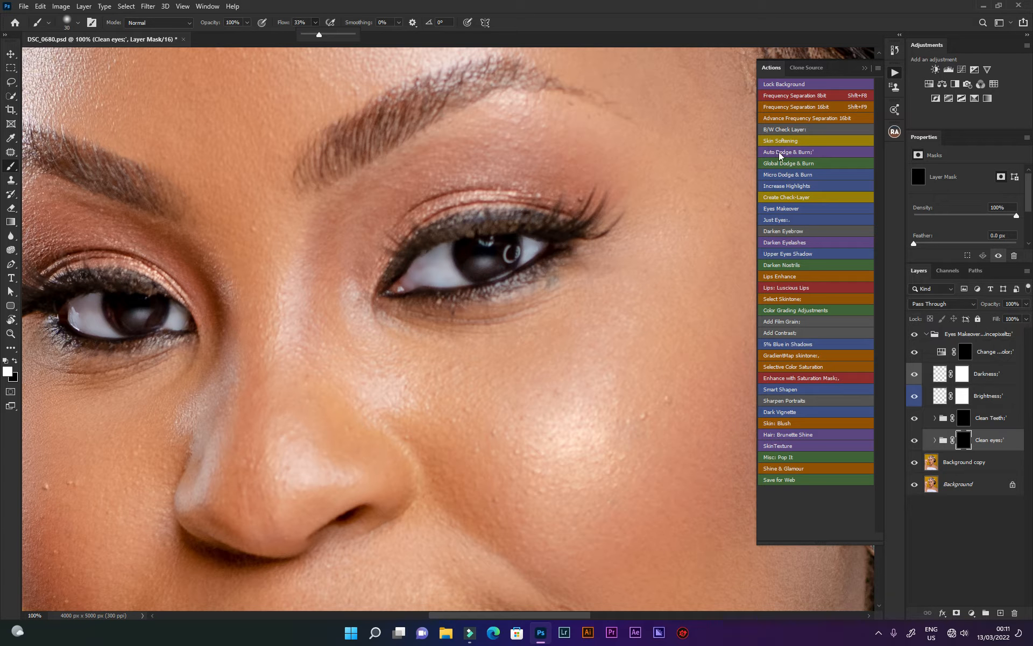
pyautogui.click(1028, 304)
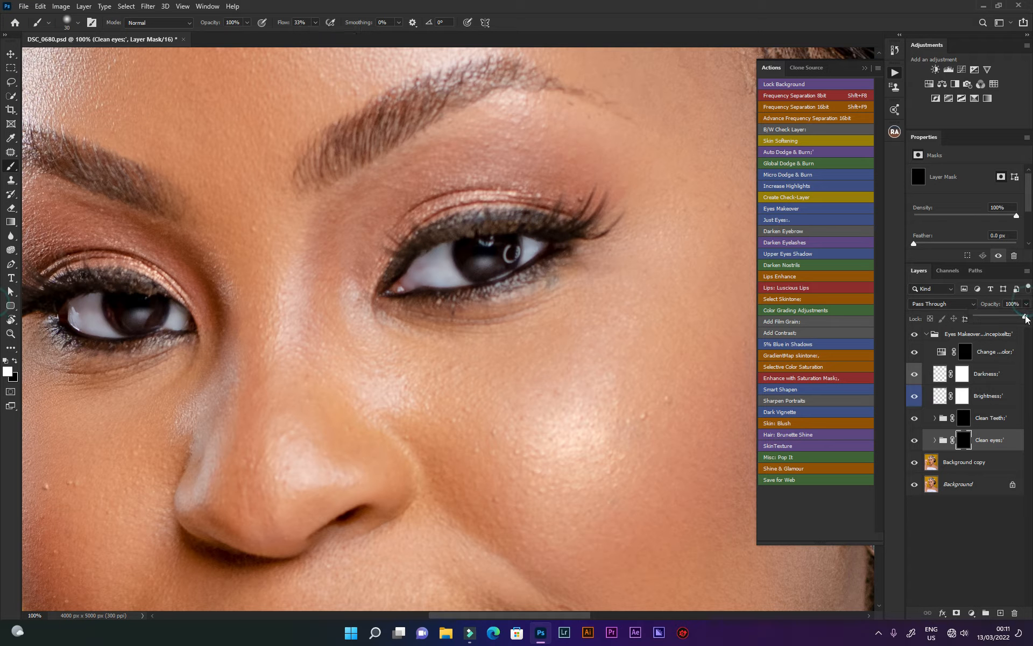
pyautogui.moveTo(1026, 318); pyautogui.dragTo(1005, 316)
# Touch up the Clean eyes mask over the right-hand eye's inner white and compare the eyes with the group hidden and shown.
pyautogui.click(438, 264)
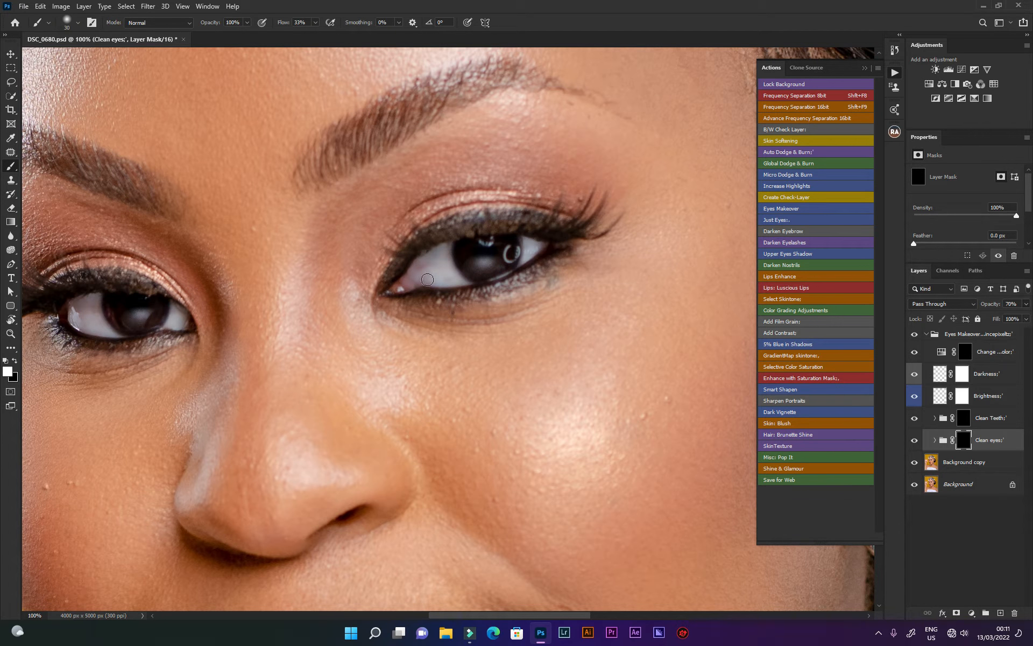
pyautogui.moveTo(427, 266); pyautogui.dragTo(420, 278)
pyautogui.click(436, 288)
pyautogui.click(913, 442)
pyautogui.click(913, 445)
pyautogui.click(915, 443)
pyautogui.click(916, 444)
# Select the Clean Teeth group and inspect the mouth with the Hand tool before returning to the eyes.
pyautogui.click(1005, 425)
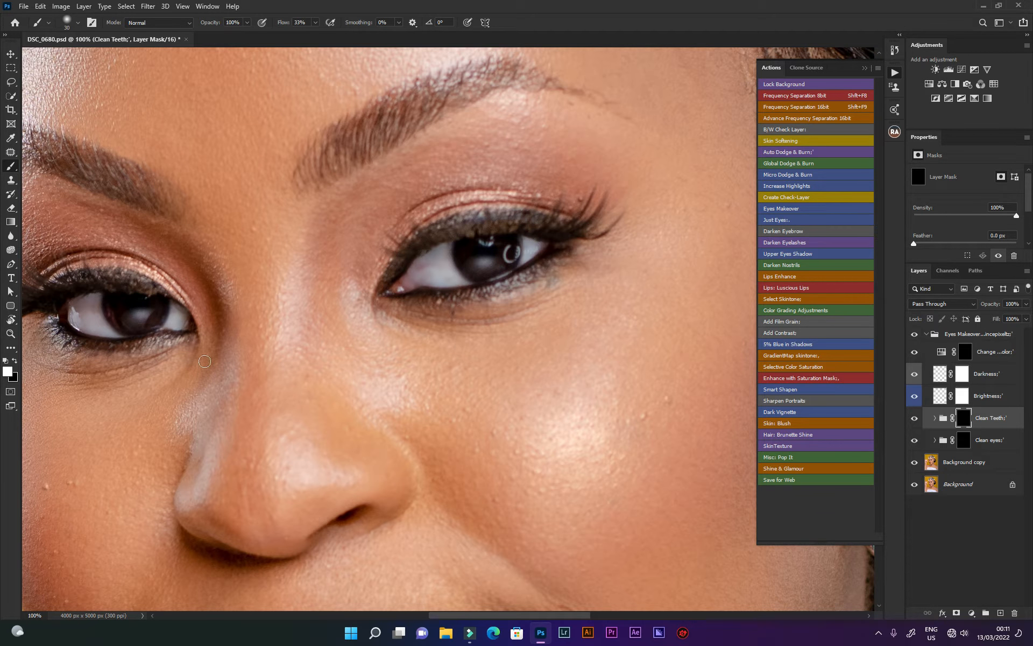
pyautogui.press('r')
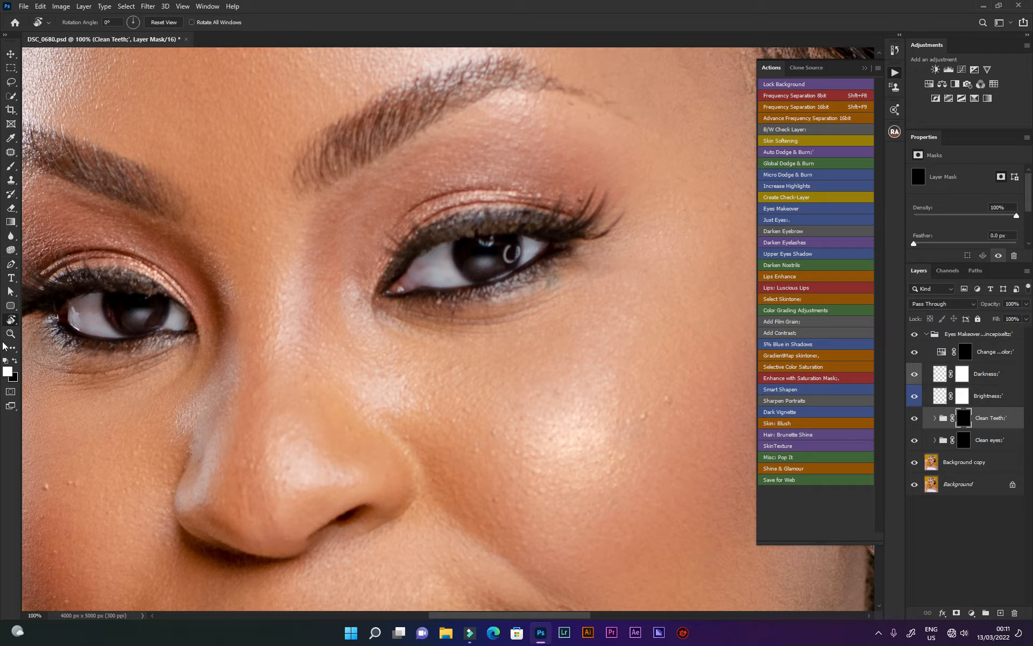
pyautogui.rightClick(11, 321)
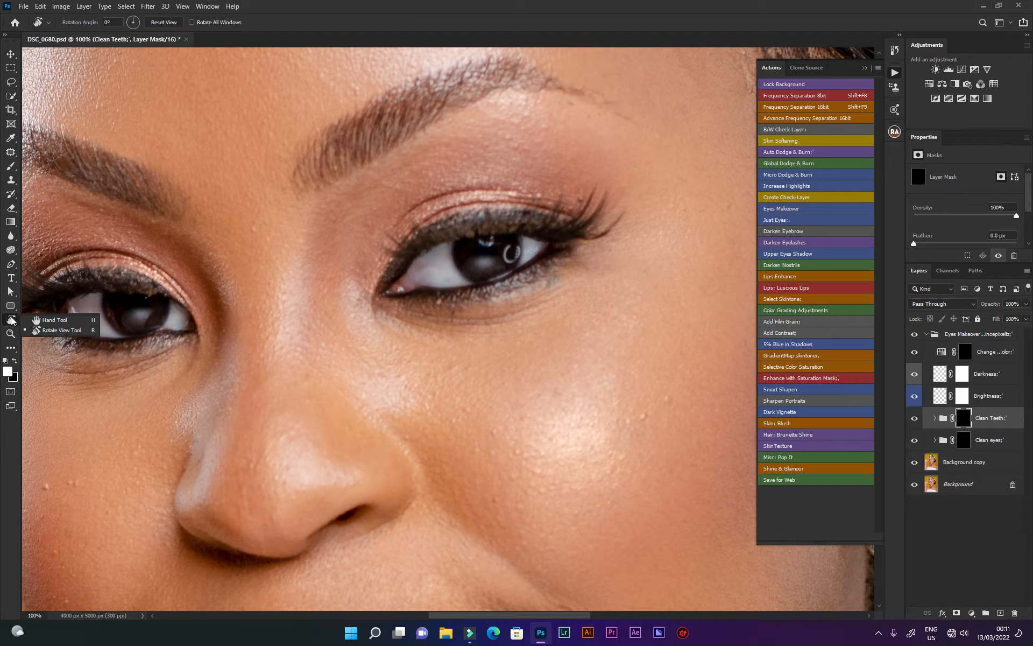
pyautogui.click(62, 320)
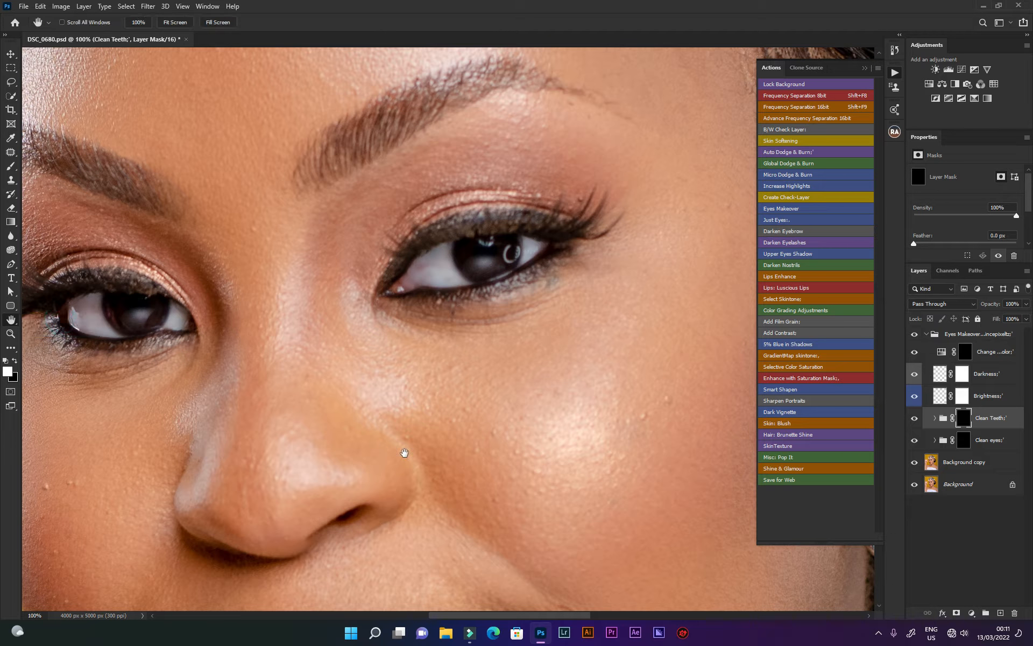
pyautogui.moveTo(404, 452); pyautogui.dragTo(377, 362)
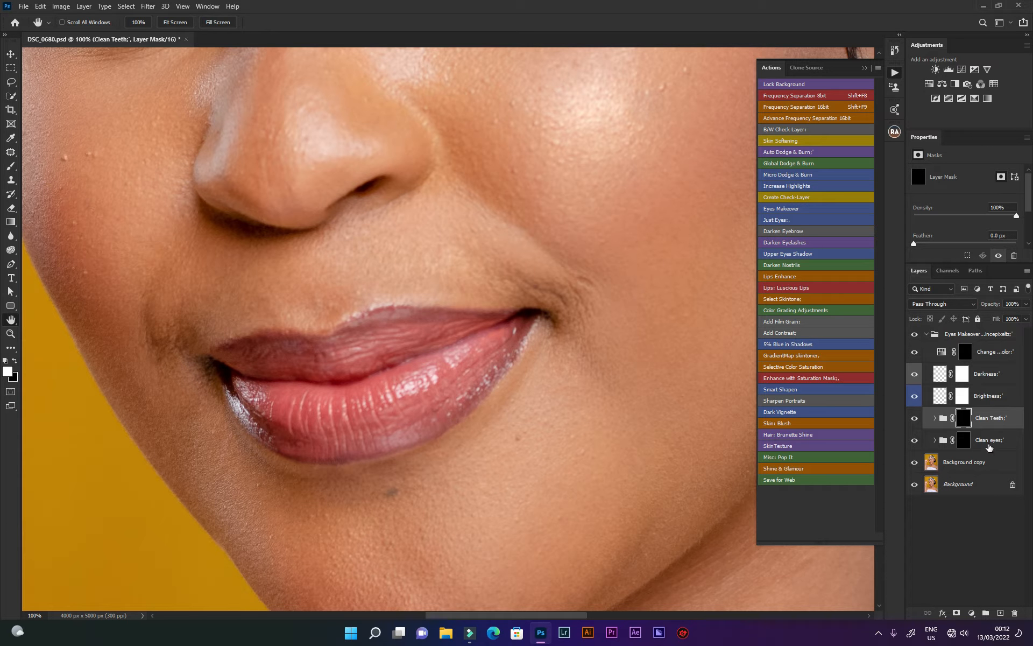
pyautogui.moveTo(429, 175); pyautogui.dragTo(516, 136)
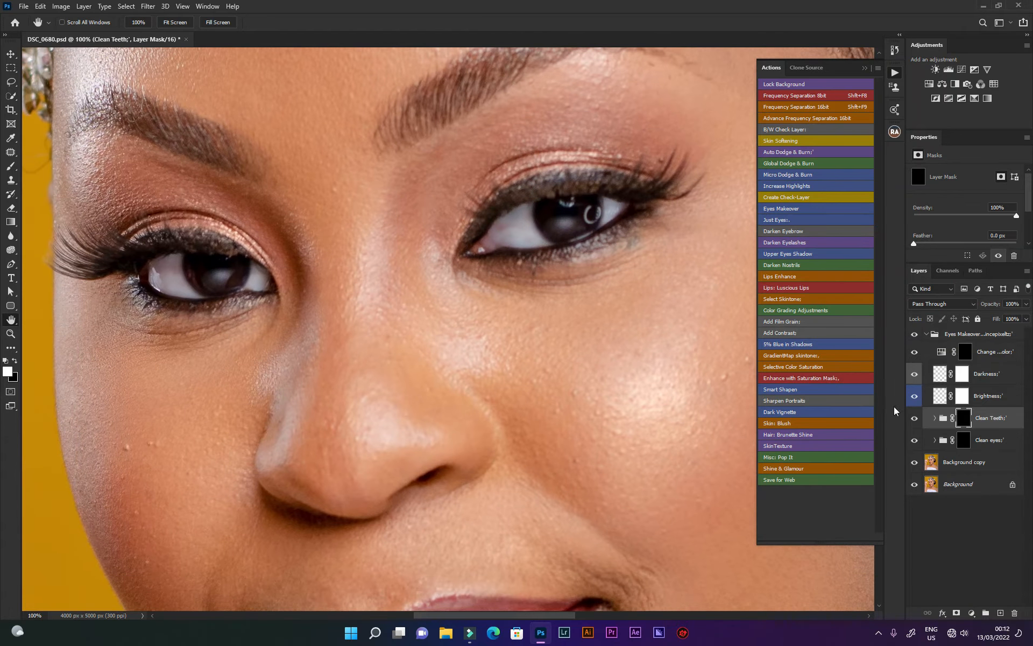
# Select the Brightness layer and prepare the Brush tool with pure white as the foreground colour.
pyautogui.click(995, 401)
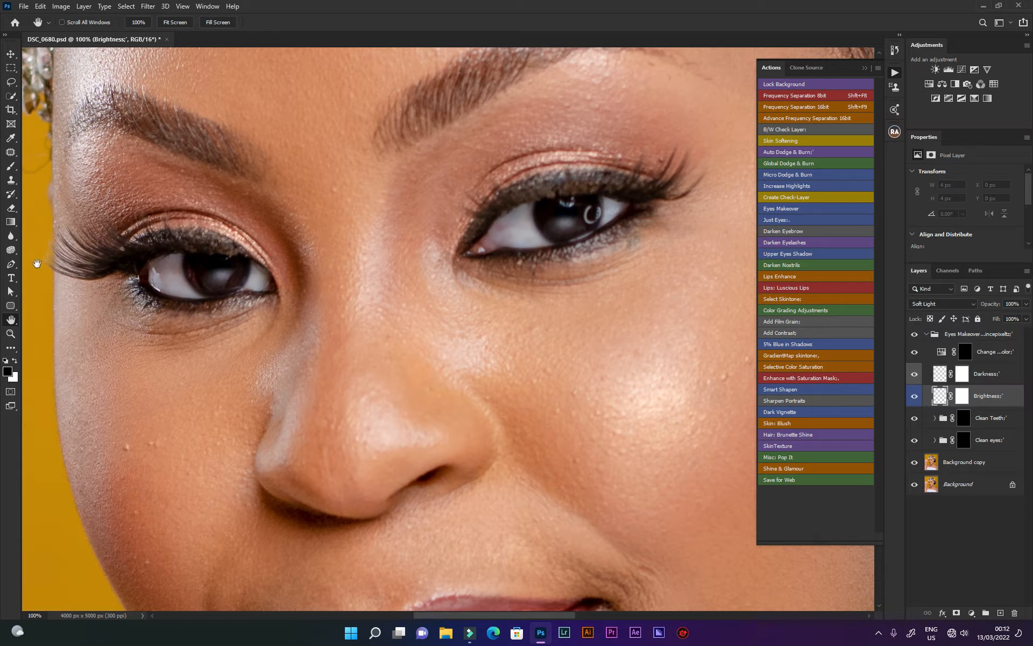
pyautogui.click(10, 168)
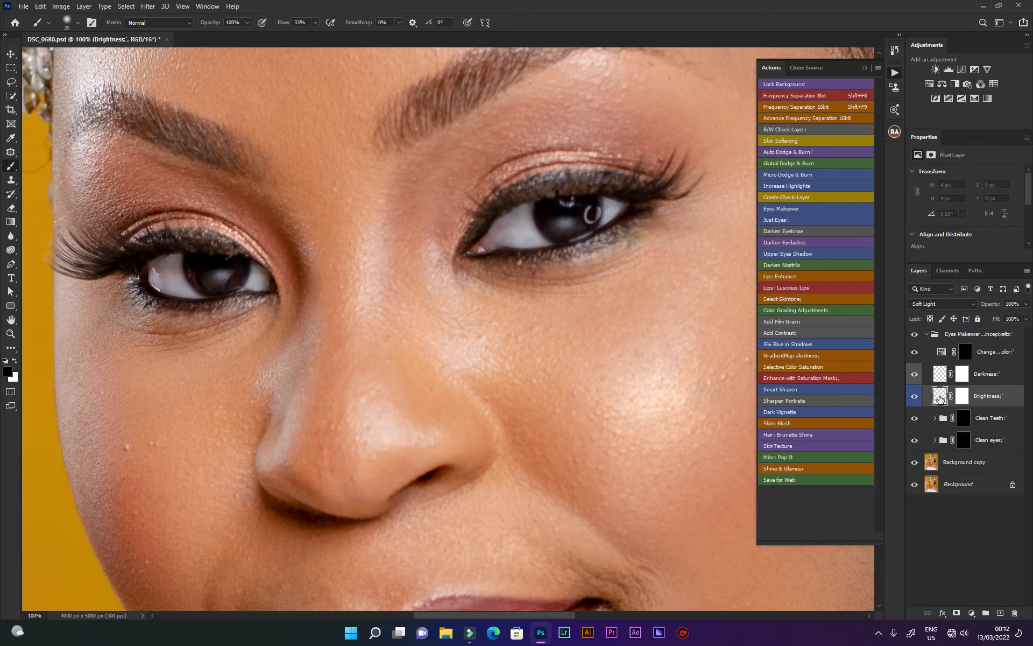
pyautogui.click(14, 361)
pyautogui.click(7, 371)
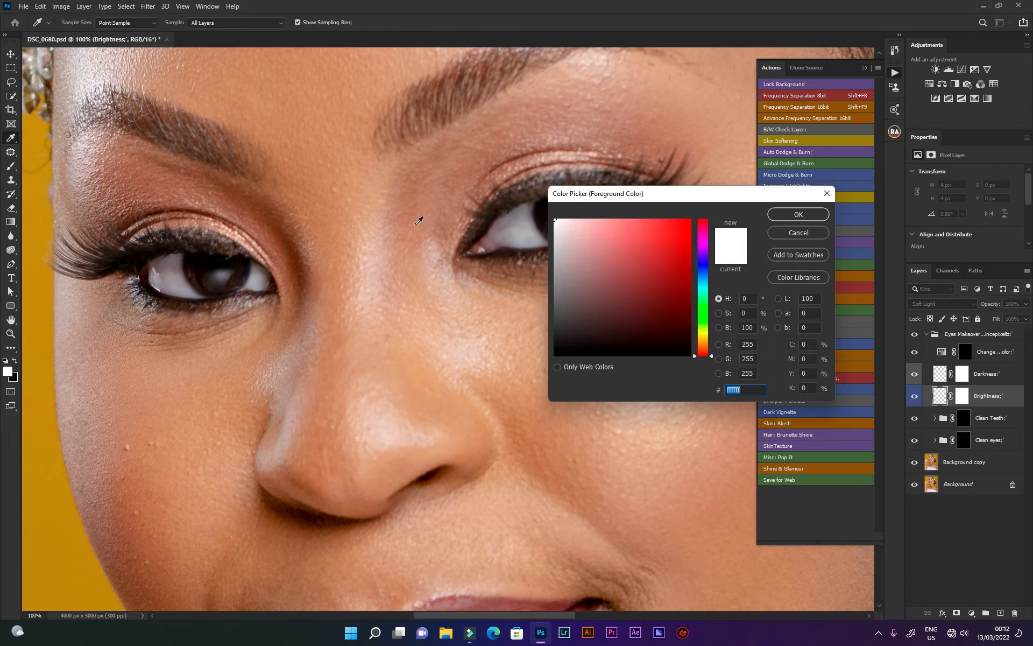
pyautogui.click(557, 221)
pyautogui.click(798, 214)
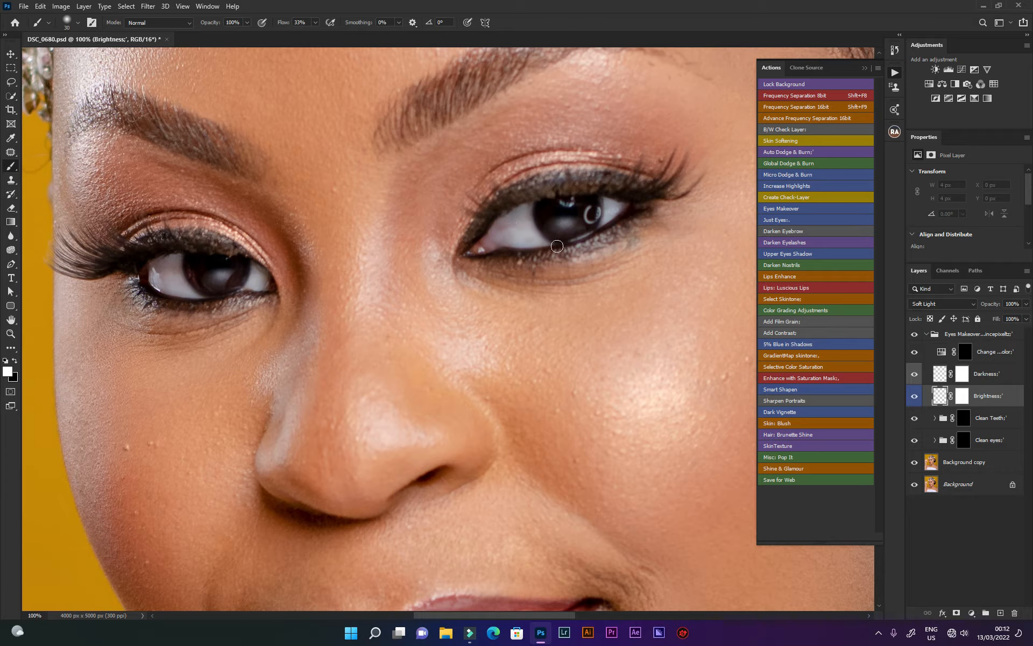
# Set the brush flow to 10% and paint the Brightness layer over the whites of both eyes at 40 px.
pyautogui.click(315, 23)
pyautogui.click(533, 16)
pyautogui.moveTo(550, 207)
pyautogui.mouseDown()
pyautogui.moveTo(554, 228)
pyautogui.moveTo(545, 219)
pyautogui.moveTo(566, 237)
pyautogui.moveTo(580, 204)
pyautogui.moveTo(580, 213)
pyautogui.moveTo(543, 230)
pyautogui.moveTo(524, 216)
pyautogui.moveTo(540, 237)
pyautogui.moveTo(508, 229)
pyautogui.mouseUp()
pyautogui.moveTo(612, 203); pyautogui.dragTo(616, 207)
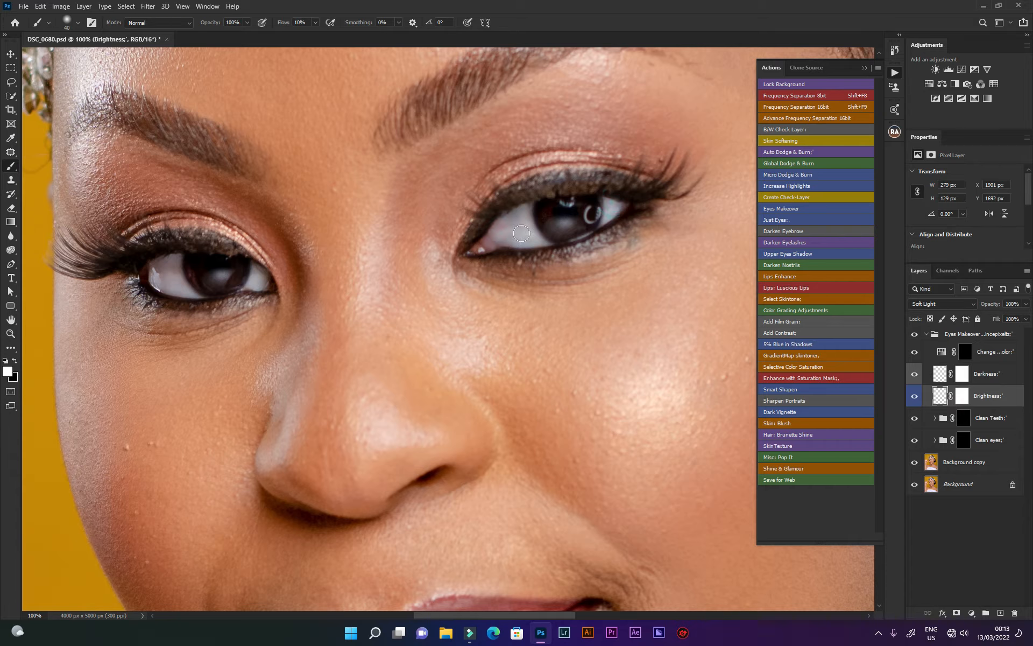
pyautogui.moveTo(177, 278)
pyautogui.mouseDown()
pyautogui.moveTo(173, 265)
pyautogui.moveTo(164, 279)
pyautogui.mouseUp()
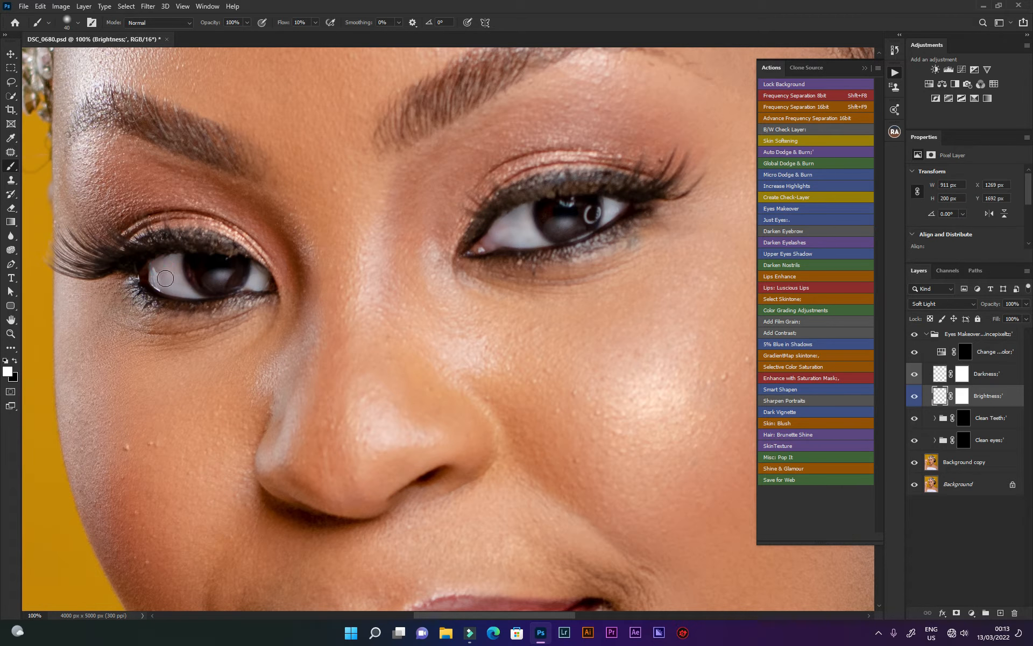
# Paint both irises on the Brightness layer with a 25 px brush and compare the eyes with the layer hidden and shown.
pyautogui.press('[')
pyautogui.press('[')
pyautogui.press('[')
pyautogui.moveTo(211, 277)
pyautogui.mouseDown()
pyautogui.moveTo(216, 298)
pyautogui.moveTo(208, 277)
pyautogui.mouseUp()
pyautogui.moveTo(565, 223); pyautogui.dragTo(563, 231)
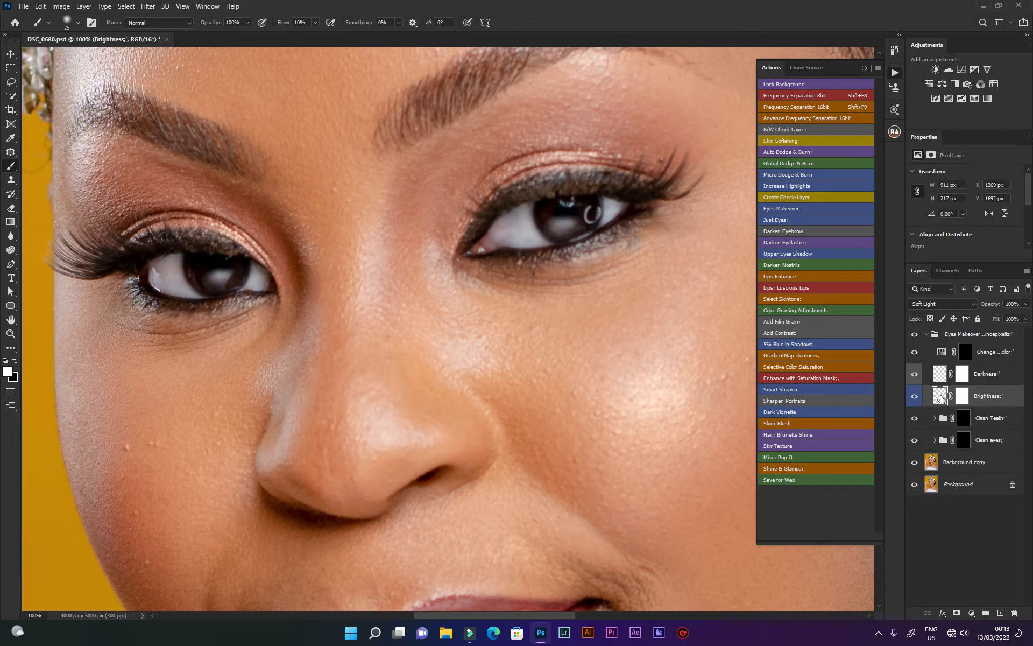
pyautogui.click(915, 397)
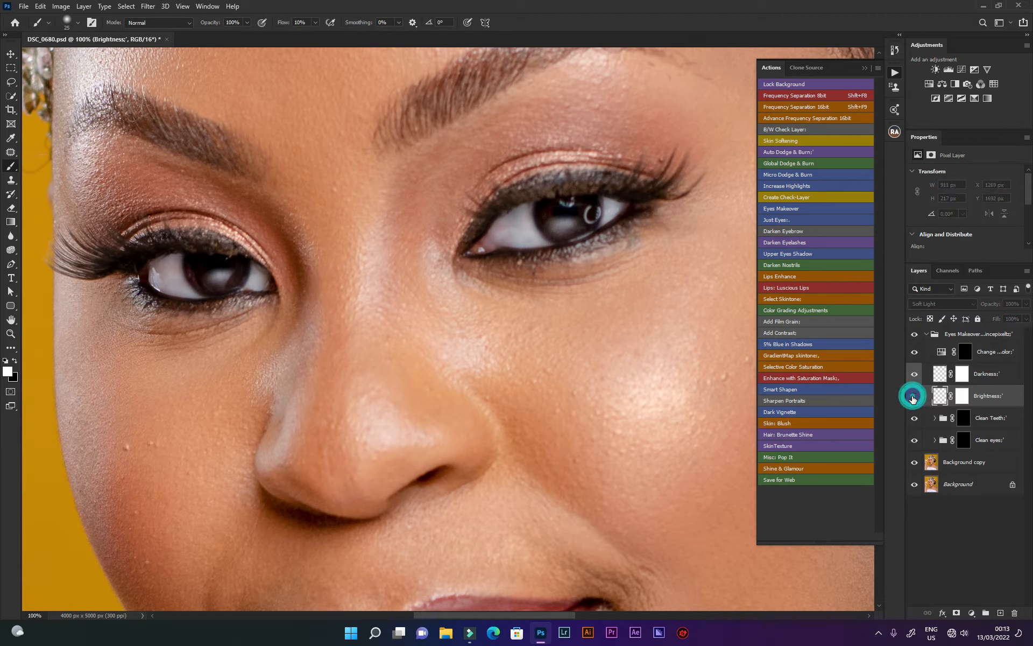
pyautogui.click(914, 397)
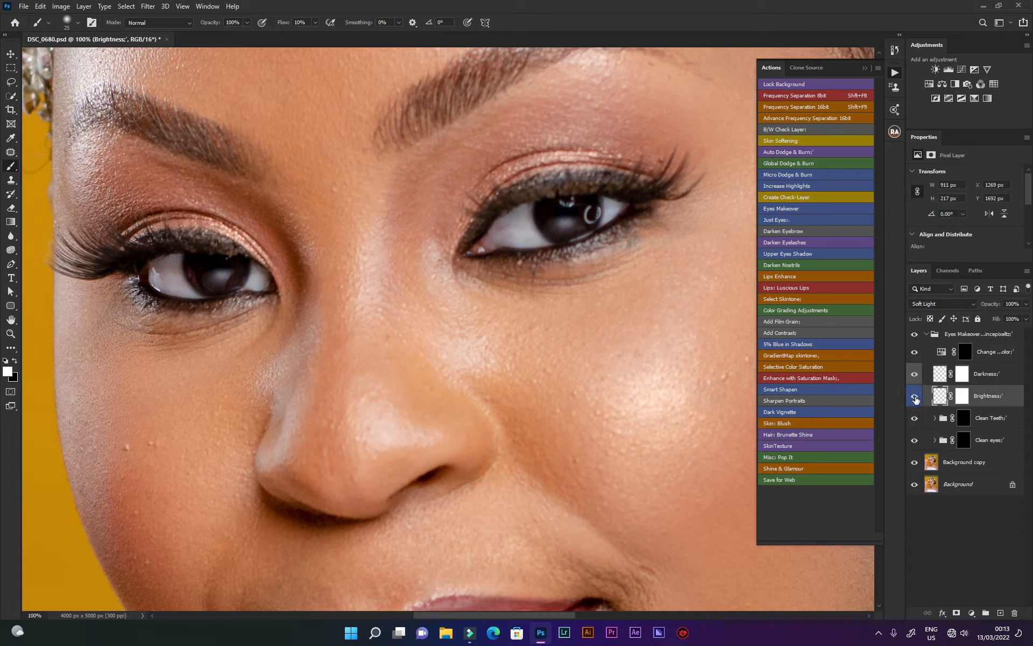
pyautogui.click(915, 397)
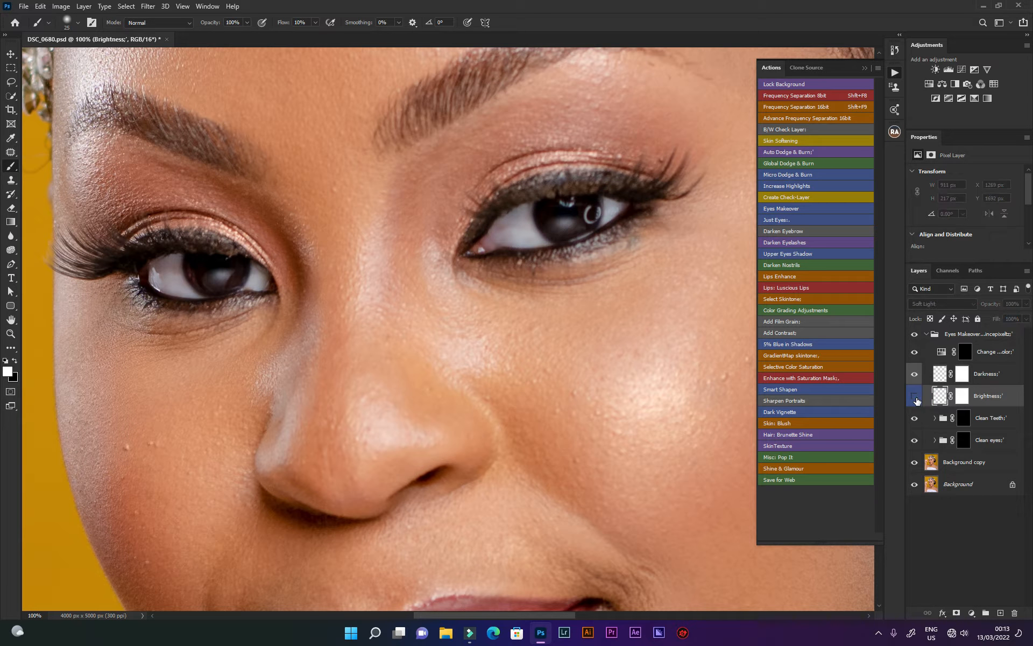
pyautogui.click(915, 398)
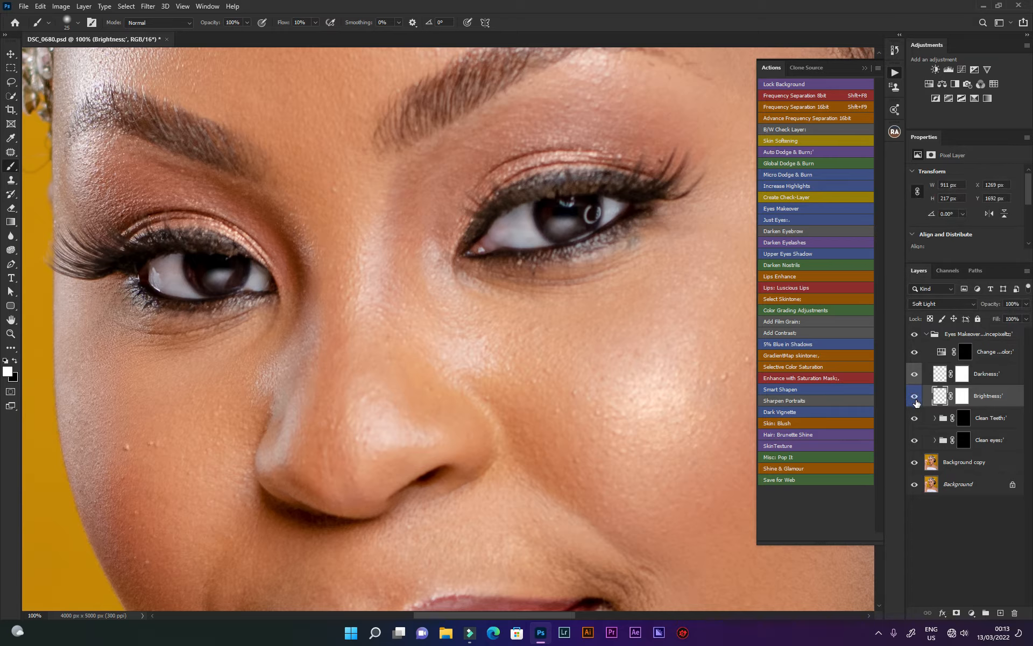
# Lower the Brightness layer's opacity to 60%.
pyautogui.click(1027, 304)
pyautogui.moveTo(1025, 317); pyautogui.dragTo(1009, 317)
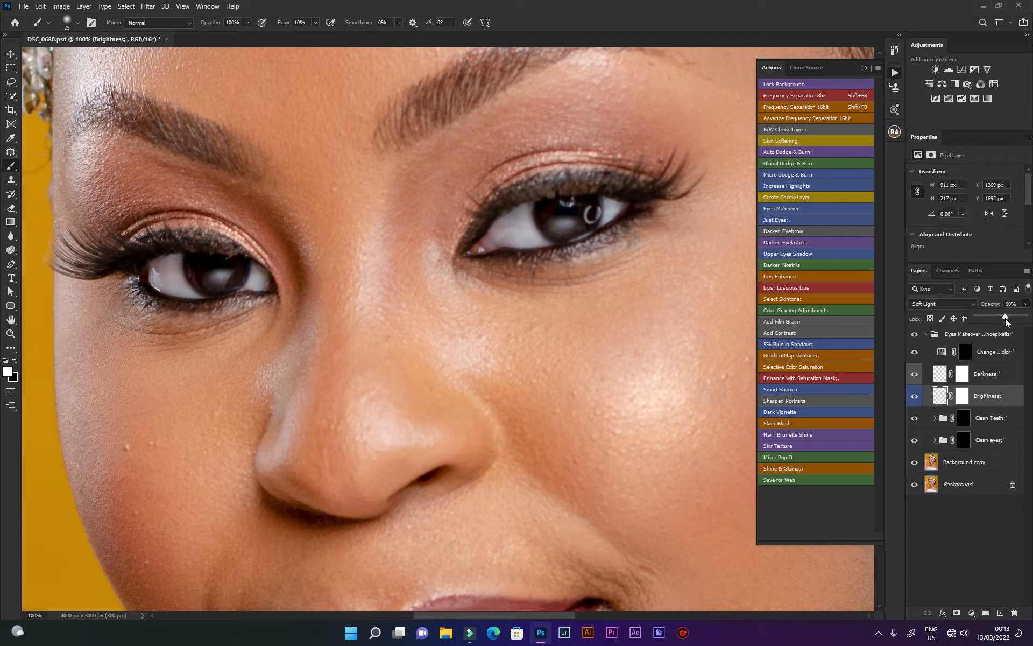
# Brush black over the irises of both eyes on the Darkness layer to deepen them.
pyautogui.click(940, 376)
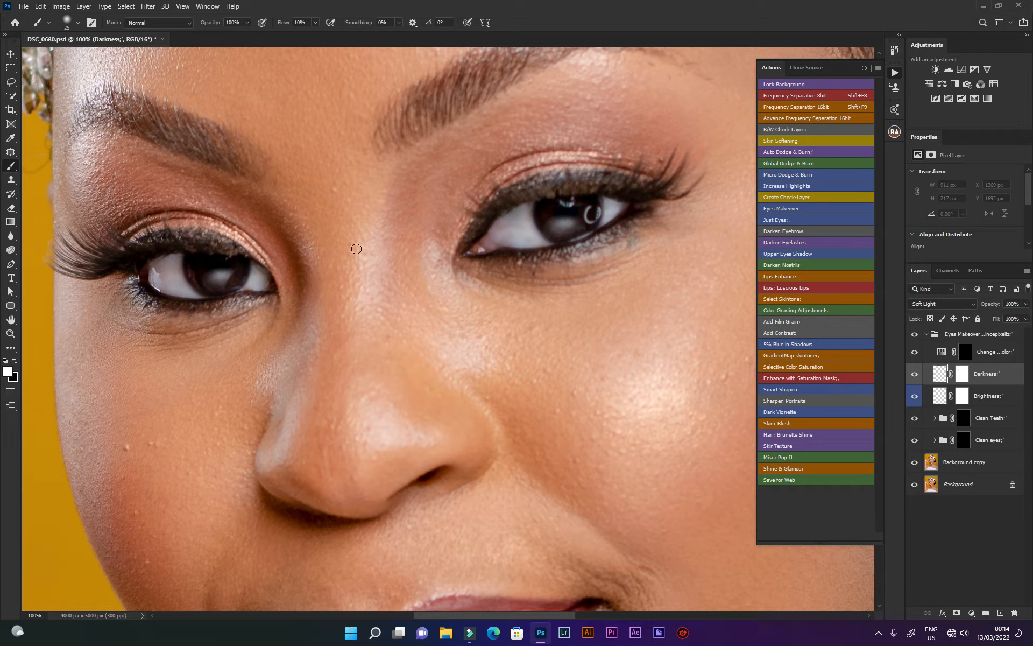
pyautogui.click(15, 362)
pyautogui.click(565, 213)
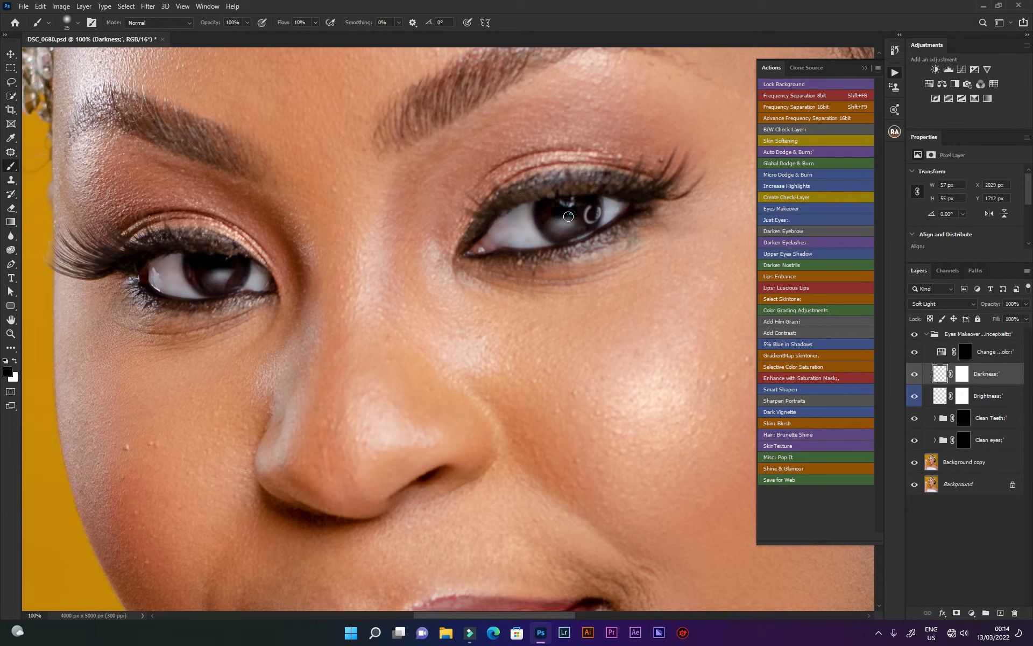
pyautogui.click(571, 214)
pyautogui.click(561, 206)
pyautogui.click(564, 215)
pyautogui.click(551, 212)
pyautogui.click(206, 262)
pyautogui.click(219, 268)
pyautogui.click(208, 265)
pyautogui.click(225, 263)
# Darken the lower lash line and inner corner of the eye on the image's left side with a 10 px brush.
pyautogui.press('[')
pyautogui.press('[')
pyautogui.click(265, 295)
pyautogui.click(253, 295)
pyautogui.click(244, 292)
pyautogui.click(233, 297)
pyautogui.click(215, 301)
pyautogui.moveTo(273, 277); pyautogui.dragTo(250, 257)
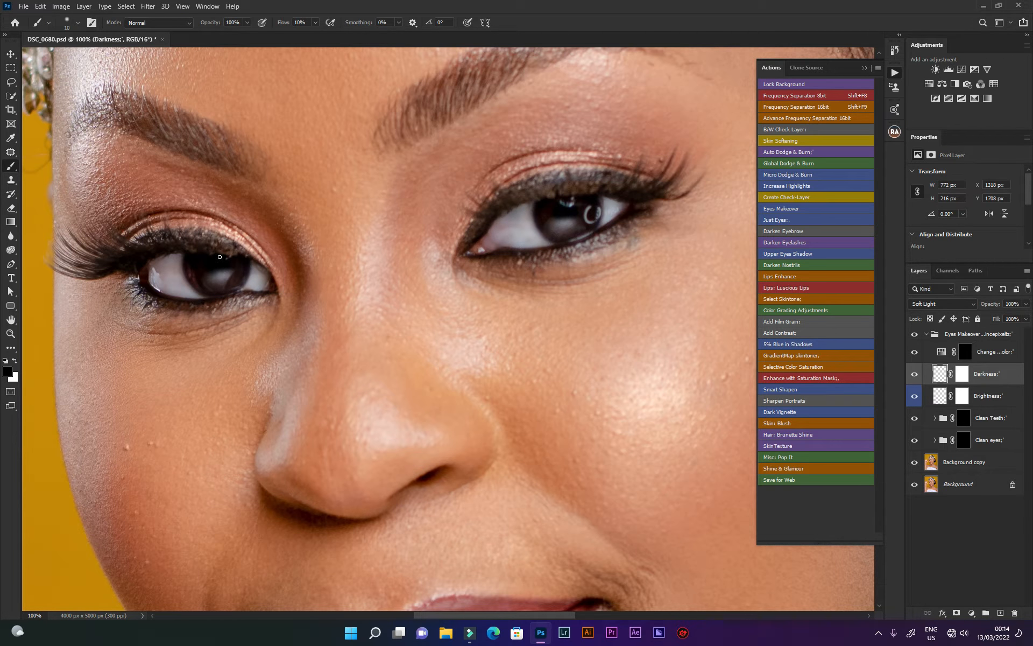
# Darken the upper lash line and outer lashes of the eye on the image's left side.
pyautogui.click(203, 249)
pyautogui.moveTo(102, 229)
pyautogui.mouseDown()
pyautogui.moveTo(133, 243)
pyautogui.moveTo(109, 221)
pyautogui.moveTo(135, 251)
pyautogui.moveTo(109, 227)
pyautogui.moveTo(126, 251)
pyautogui.moveTo(99, 241)
pyautogui.moveTo(132, 254)
pyautogui.moveTo(79, 229)
pyautogui.moveTo(121, 254)
pyautogui.moveTo(77, 235)
pyautogui.moveTo(121, 265)
pyautogui.moveTo(70, 239)
pyautogui.moveTo(105, 262)
pyautogui.moveTo(58, 254)
pyautogui.moveTo(95, 270)
pyautogui.moveTo(52, 265)
pyautogui.moveTo(93, 282)
pyautogui.moveTo(61, 265)
pyautogui.moveTo(79, 277)
pyautogui.mouseUp()
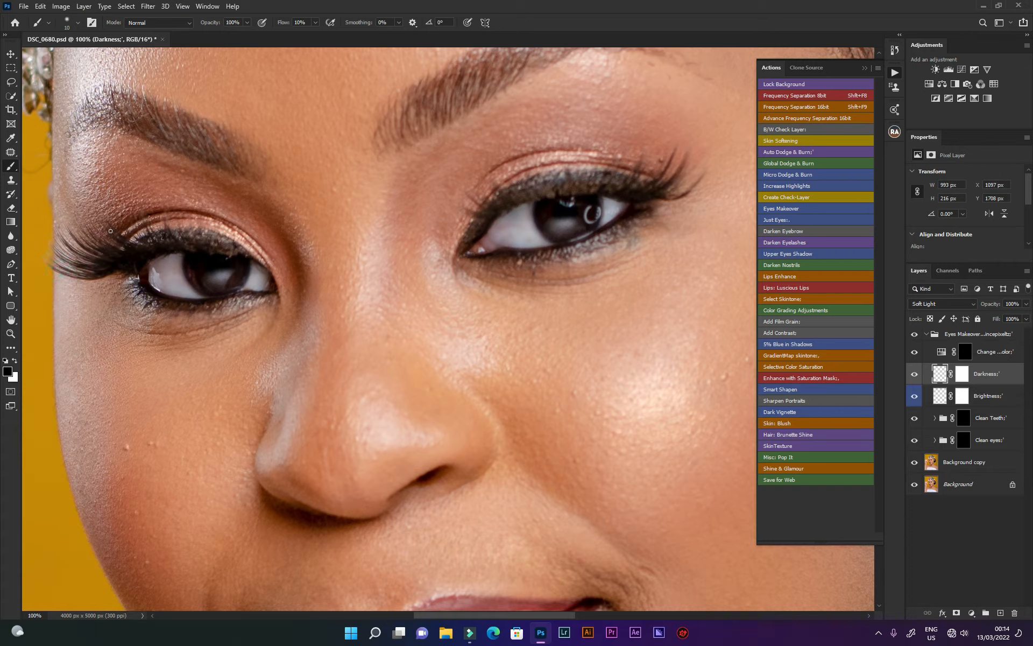
pyautogui.moveTo(111, 230)
pyautogui.mouseDown()
pyautogui.moveTo(136, 252)
pyautogui.moveTo(169, 241)
pyautogui.moveTo(161, 238)
pyautogui.moveTo(240, 251)
pyautogui.moveTo(218, 249)
pyautogui.mouseUp()
pyautogui.click(219, 250)
pyautogui.click(191, 247)
pyautogui.click(181, 242)
pyautogui.moveTo(156, 244); pyautogui.dragTo(151, 246)
# Darken the inner corner, lower lid line and outer lashes of the eye on the image's right side.
pyautogui.moveTo(493, 214)
pyautogui.mouseDown()
pyautogui.moveTo(519, 202)
pyautogui.moveTo(468, 243)
pyautogui.mouseUp()
pyautogui.moveTo(501, 250); pyautogui.dragTo(537, 249)
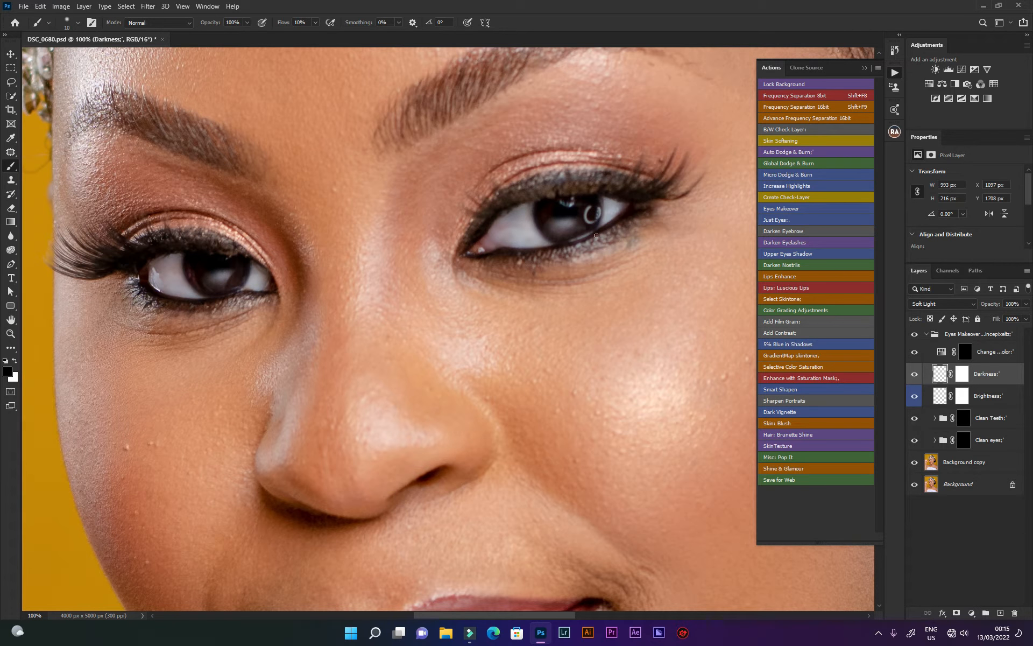
pyautogui.click(640, 197)
pyautogui.moveTo(619, 166); pyautogui.dragTo(632, 166)
pyautogui.click(637, 163)
pyautogui.click(649, 170)
pyautogui.click(669, 163)
pyautogui.click(681, 168)
pyautogui.click(672, 184)
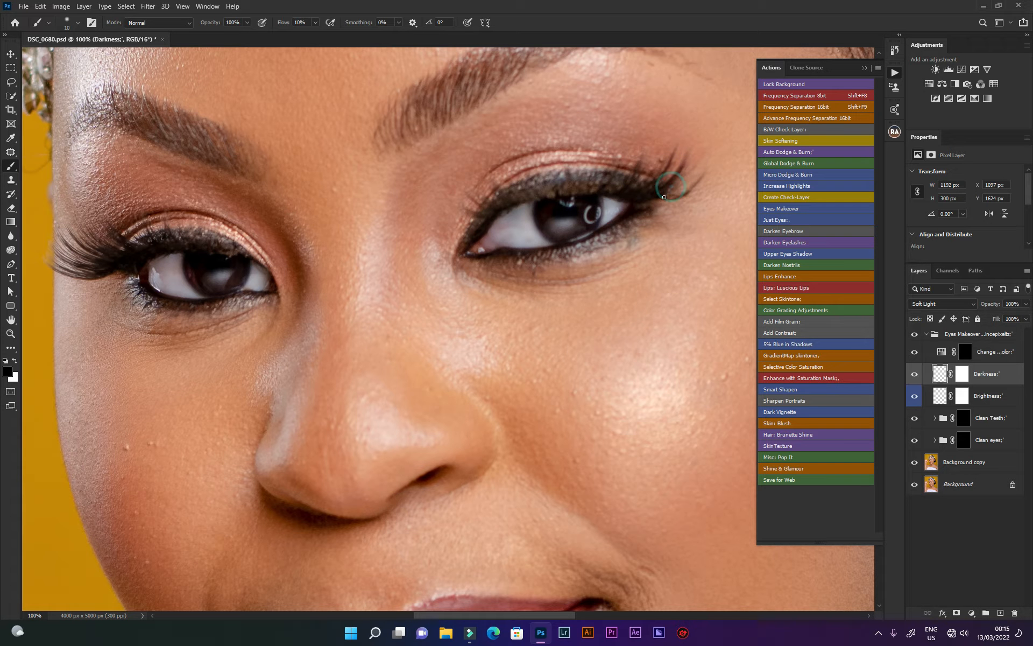
# Darken the upper and lower lash lines of the eye on the image's right side, and compare the image without the Darkness layer.
pyautogui.moveTo(635, 202)
pyautogui.mouseDown()
pyautogui.moveTo(682, 196)
pyautogui.moveTo(635, 202)
pyautogui.moveTo(618, 188)
pyautogui.moveTo(580, 191)
pyautogui.mouseUp()
pyautogui.click(553, 192)
pyautogui.click(512, 205)
pyautogui.moveTo(488, 222)
pyautogui.mouseDown()
pyautogui.moveTo(470, 248)
pyautogui.moveTo(554, 252)
pyautogui.moveTo(605, 232)
pyautogui.mouseUp()
pyautogui.moveTo(618, 222); pyautogui.dragTo(633, 215)
pyautogui.click(917, 375)
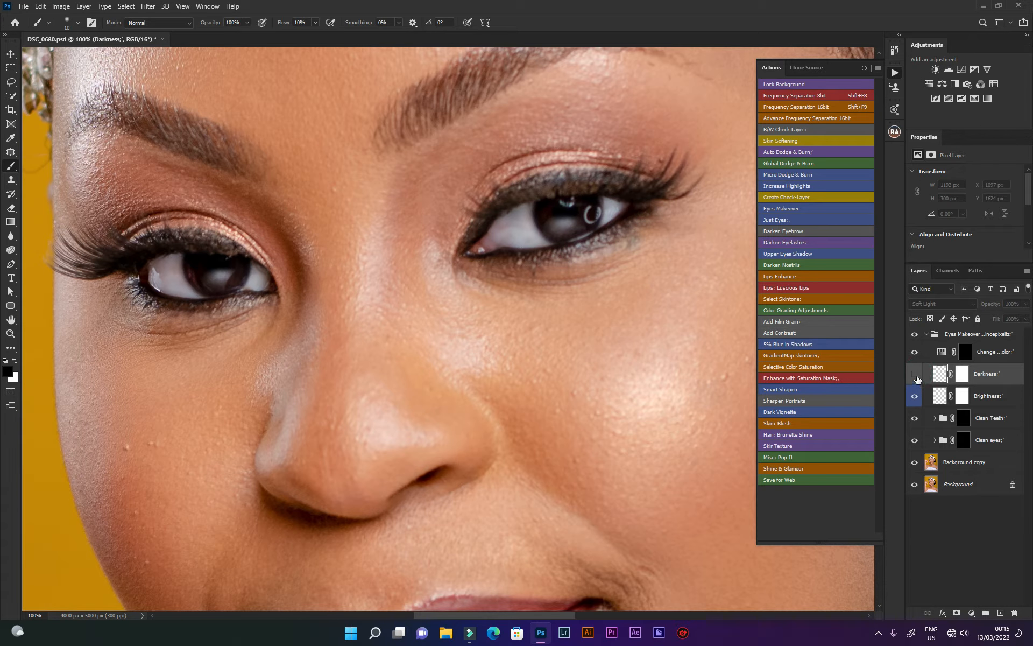
pyautogui.click(915, 375)
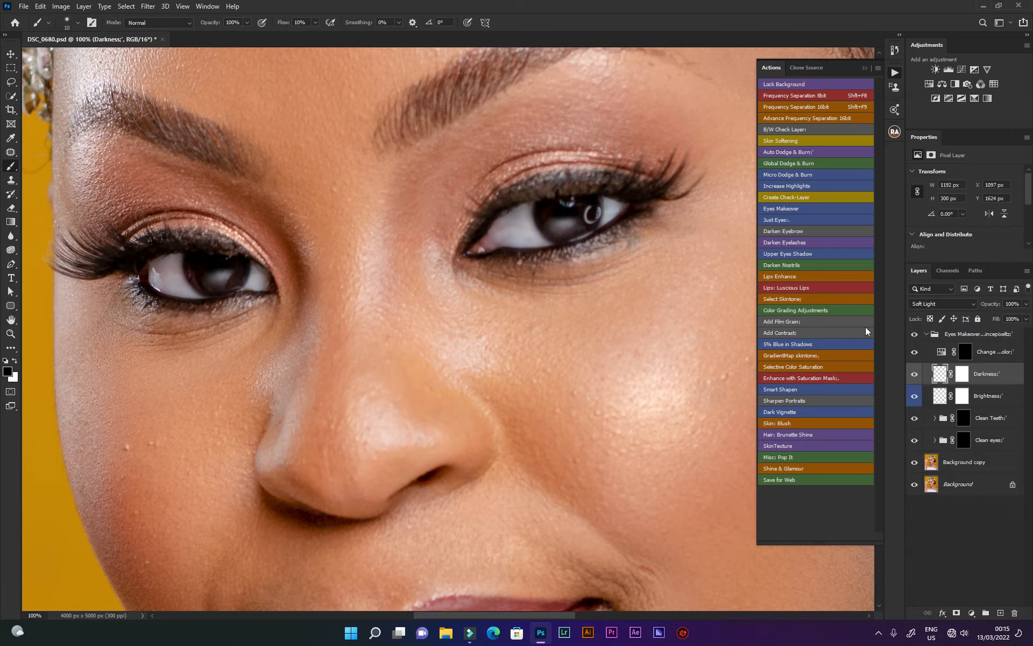
# Target the mask of the eye colour change layer and set the foreground colour to near-white fffefe.
pyautogui.click(966, 352)
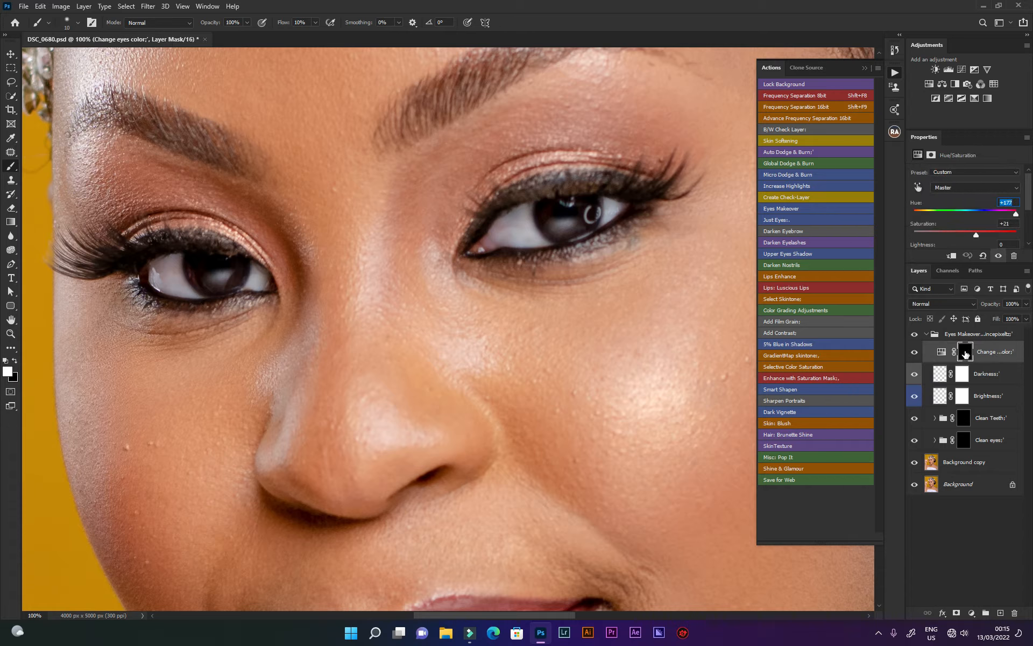
pyautogui.click(964, 355)
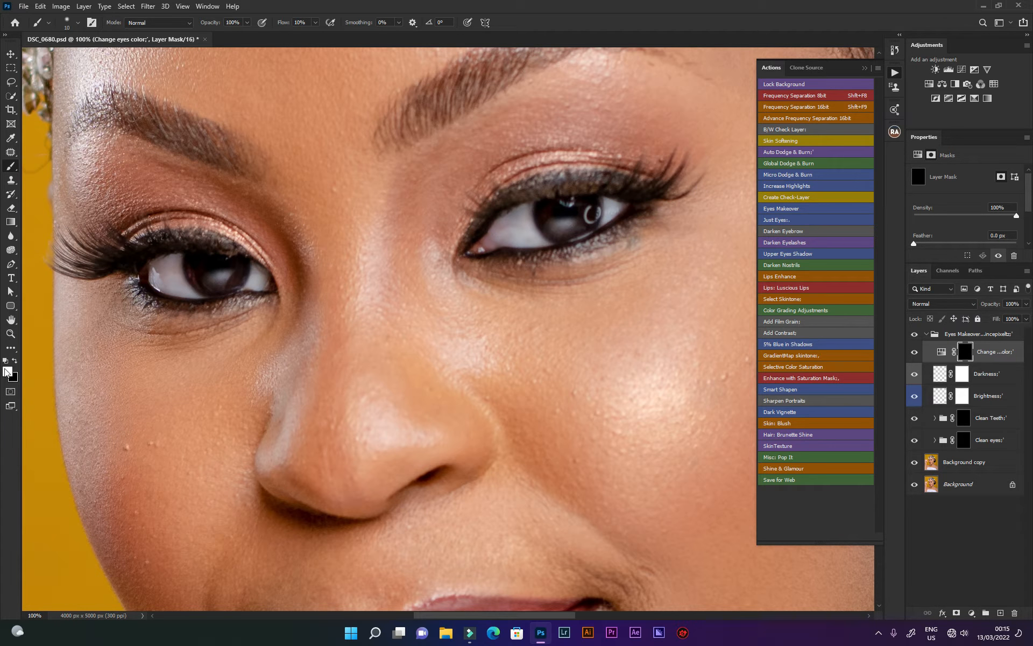
pyautogui.click(8, 372)
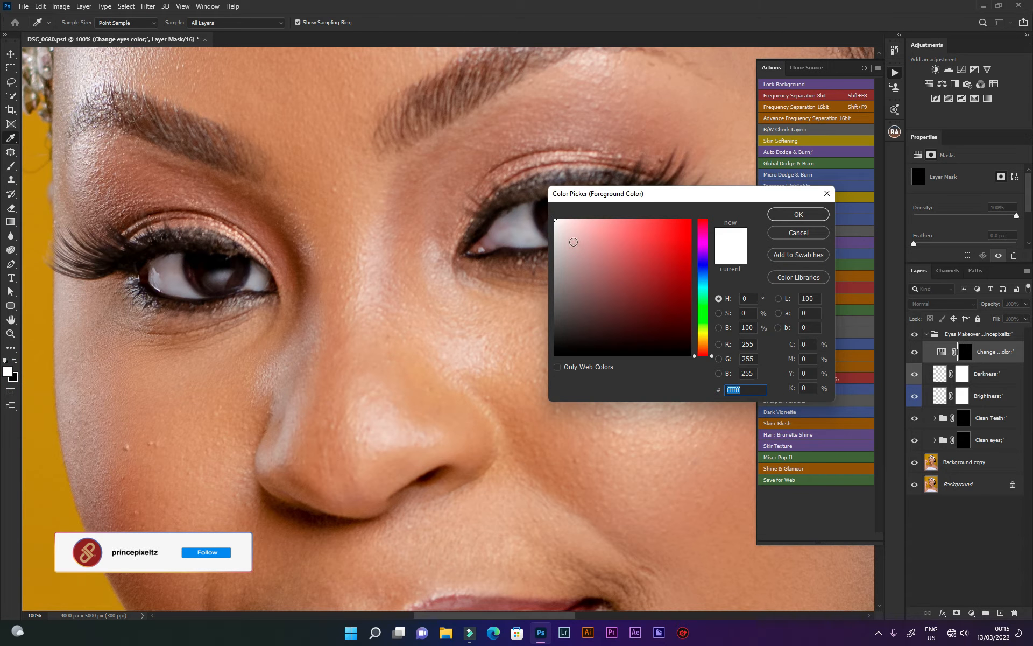
pyautogui.moveTo(562, 227); pyautogui.dragTo(555, 220)
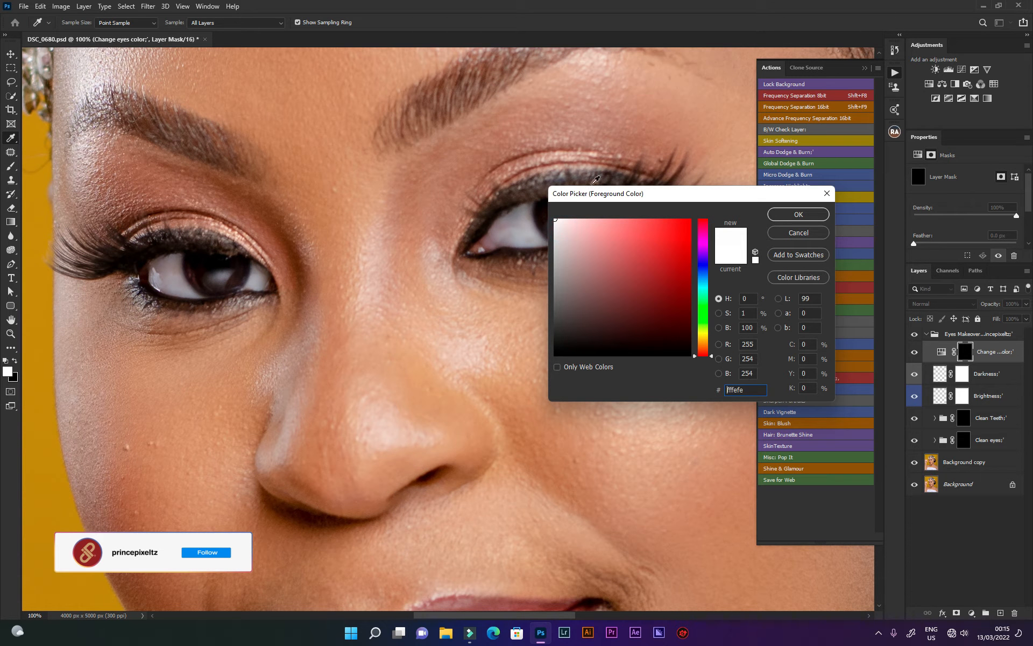
pyautogui.click(799, 215)
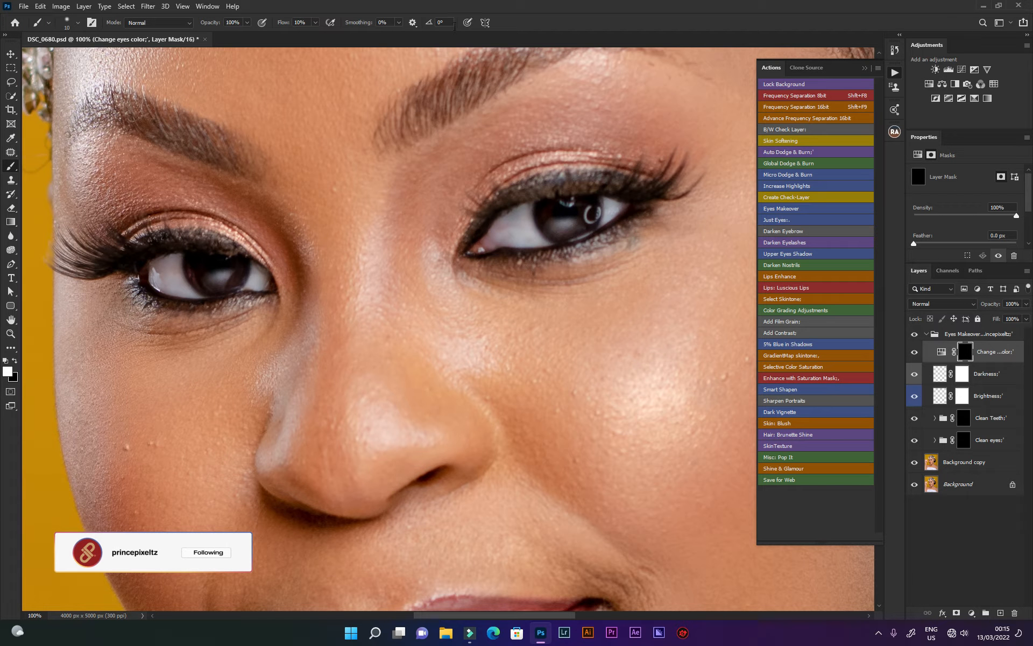
# Paint both irises on the eye colour mask with a 35 px brush at 61% flow, and save the document.
pyautogui.click(316, 23)
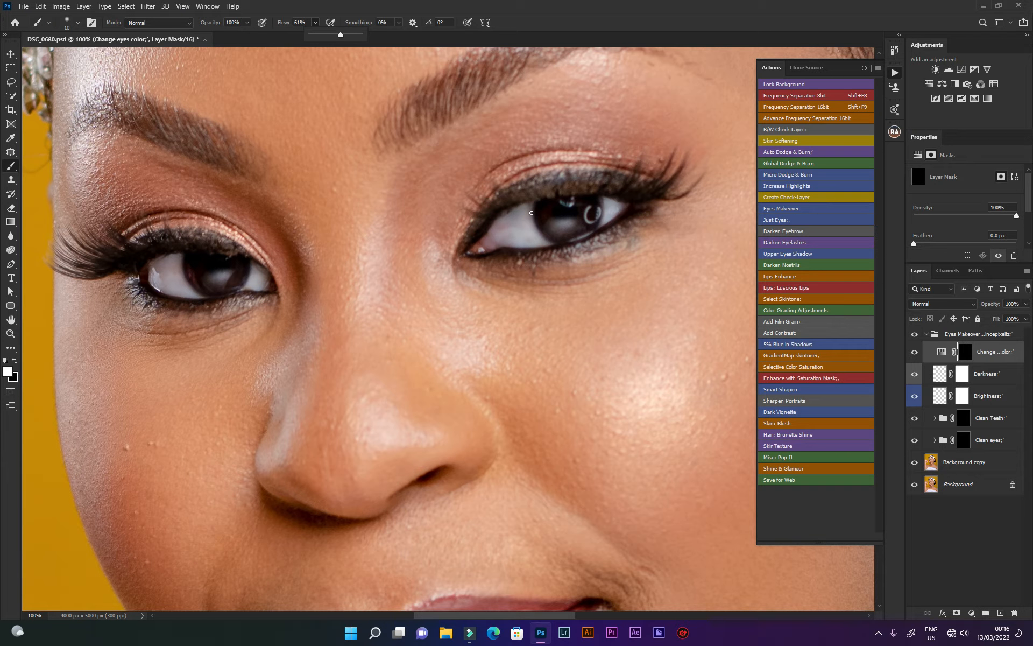
pyautogui.press(']')
pyautogui.press(']')
pyautogui.press(']')
pyautogui.press(']')
pyautogui.press(']')
pyautogui.press(']')
pyautogui.press(']')
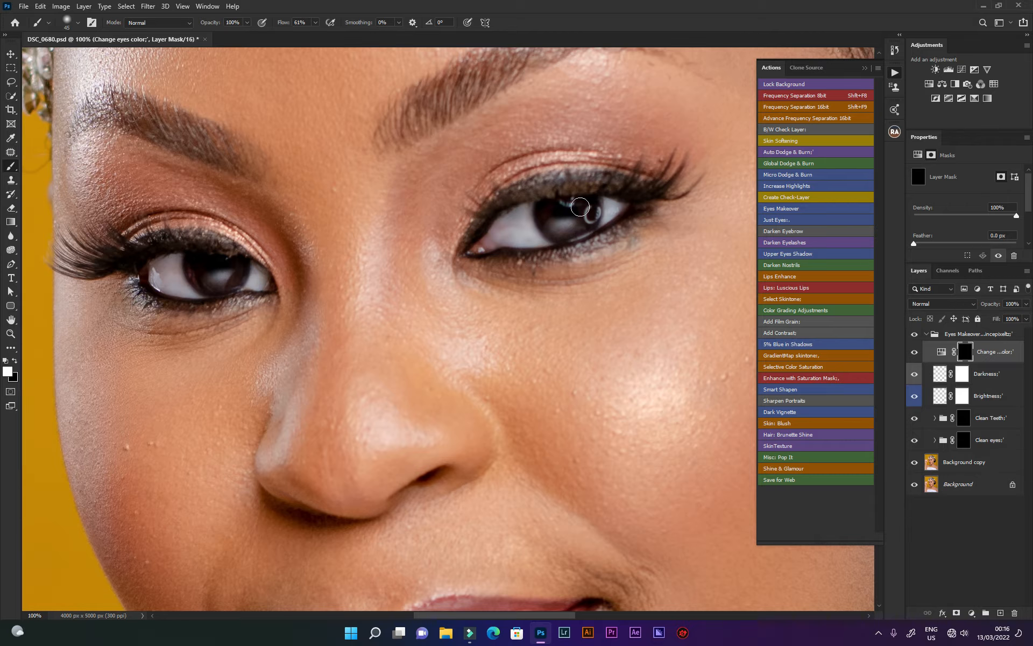
pyautogui.press('[')
pyautogui.press('[')
pyautogui.moveTo(550, 210); pyautogui.dragTo(541, 215)
pyautogui.moveTo(548, 210); pyautogui.dragTo(545, 212)
pyautogui.hotkey('ctrl', 's')
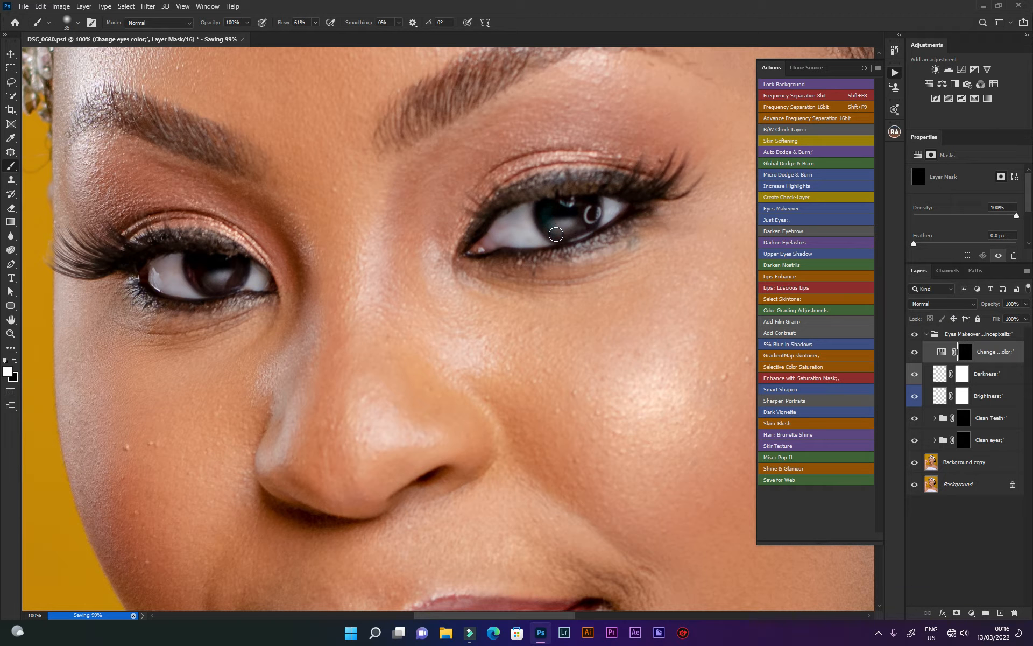
pyautogui.moveTo(556, 235)
pyautogui.mouseDown()
pyautogui.moveTo(577, 219)
pyautogui.moveTo(557, 220)
pyautogui.moveTo(574, 224)
pyautogui.moveTo(588, 202)
pyautogui.moveTo(588, 229)
pyautogui.moveTo(573, 238)
pyautogui.moveTo(564, 226)
pyautogui.moveTo(574, 217)
pyautogui.moveTo(556, 218)
pyautogui.moveTo(573, 201)
pyautogui.mouseUp()
pyautogui.moveTo(191, 259)
pyautogui.mouseDown()
pyautogui.moveTo(207, 287)
pyautogui.moveTo(199, 256)
pyautogui.moveTo(196, 277)
pyautogui.moveTo(227, 285)
pyautogui.moveTo(240, 262)
pyautogui.moveTo(235, 282)
pyautogui.moveTo(196, 279)
pyautogui.mouseUp()
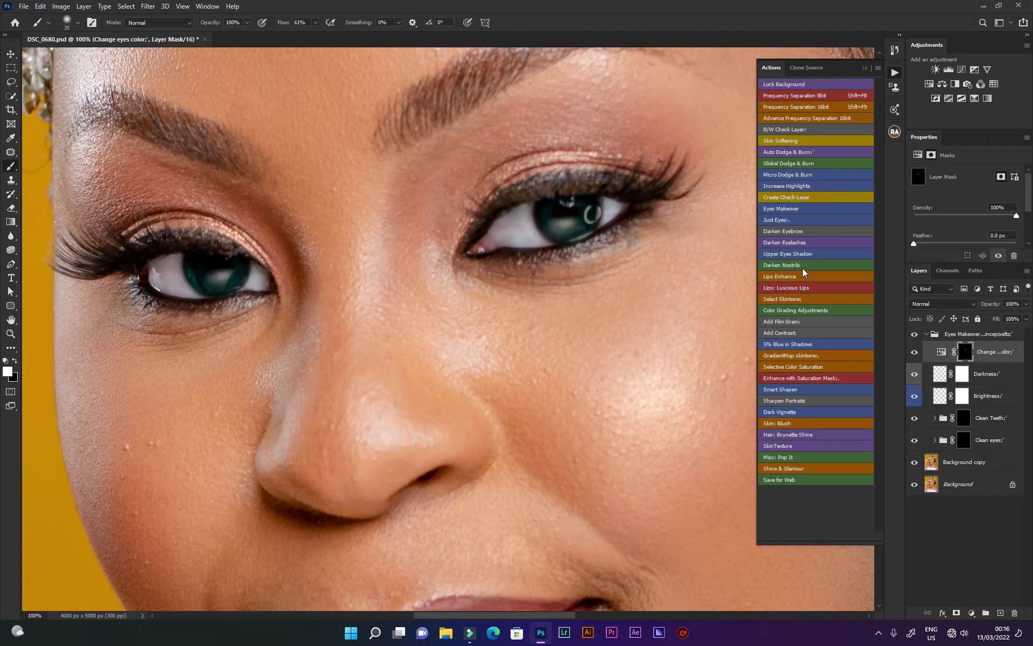
# Set the eye colour layer's hue to -1, saturation to +24 and lightness to -4, and compare the image without that layer.
pyautogui.click(941, 352)
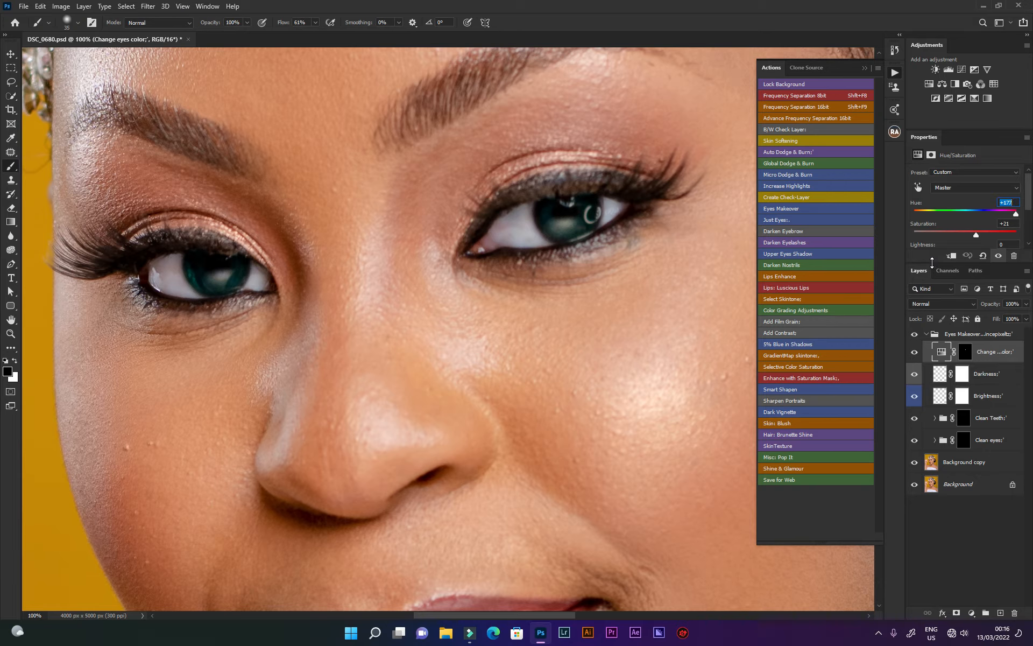
pyautogui.moveTo(932, 262); pyautogui.dragTo(943, 332)
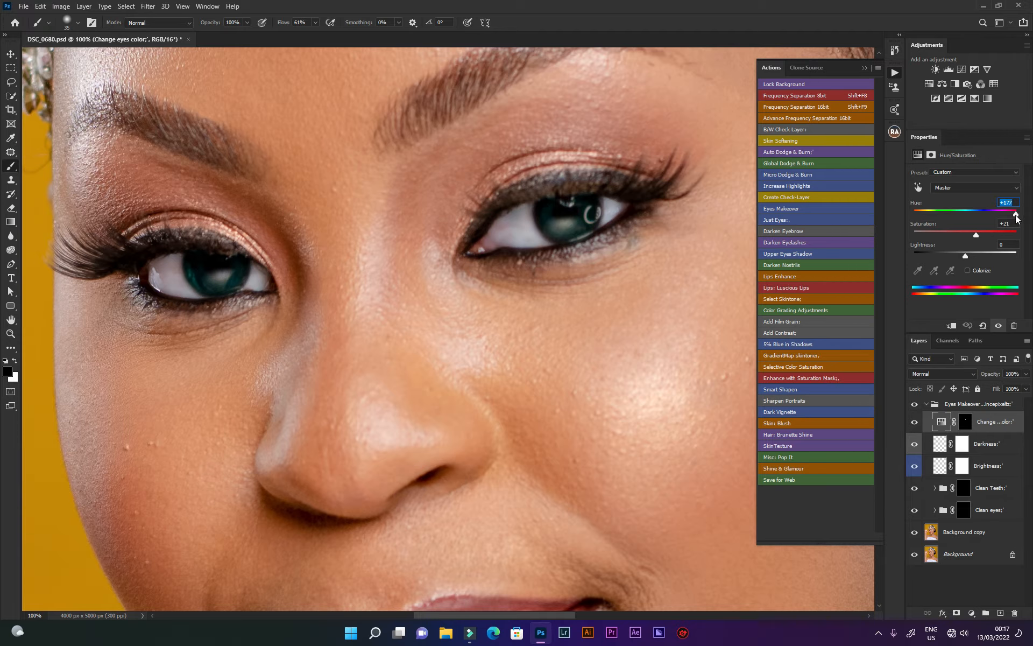
pyautogui.moveTo(1016, 214); pyautogui.dragTo(964, 229)
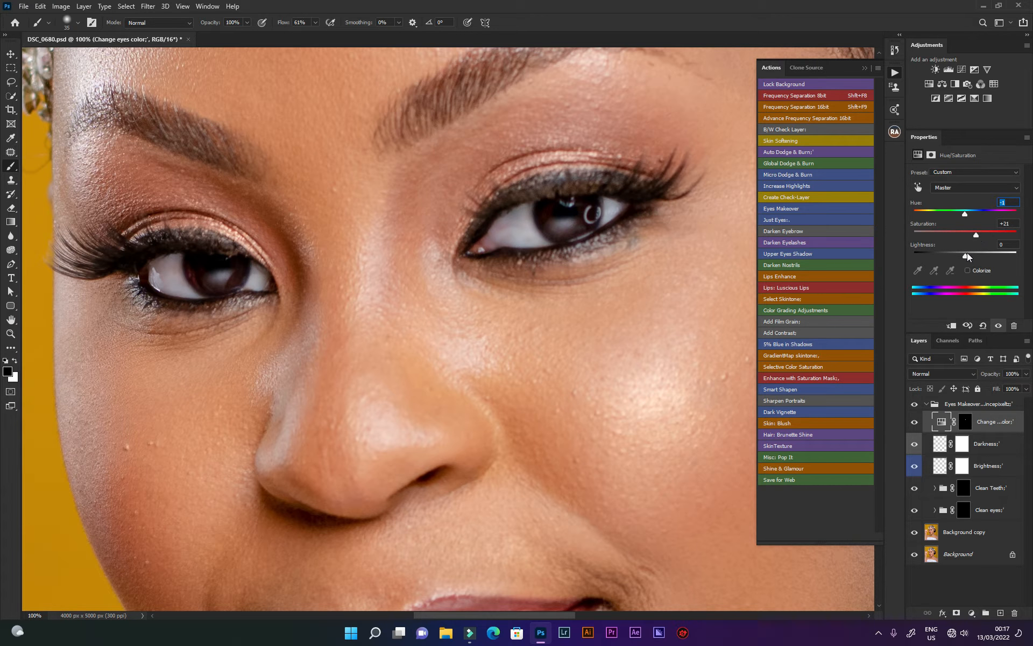
pyautogui.moveTo(967, 253); pyautogui.dragTo(964, 254)
pyautogui.moveTo(973, 238); pyautogui.dragTo(979, 239)
pyautogui.click(965, 215)
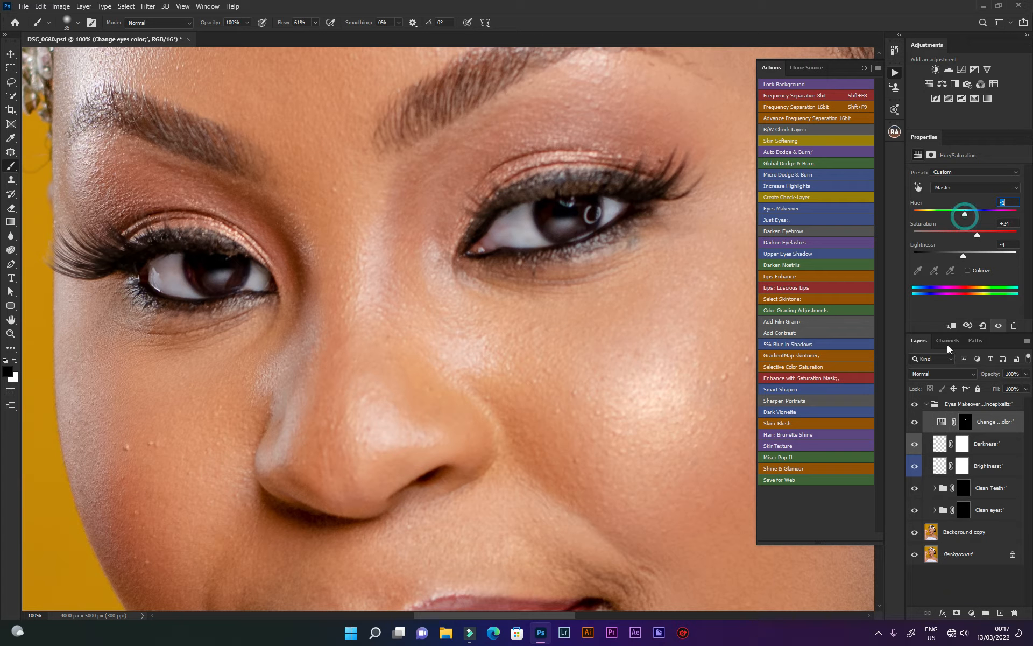
pyautogui.click(915, 422)
pyautogui.click(915, 423)
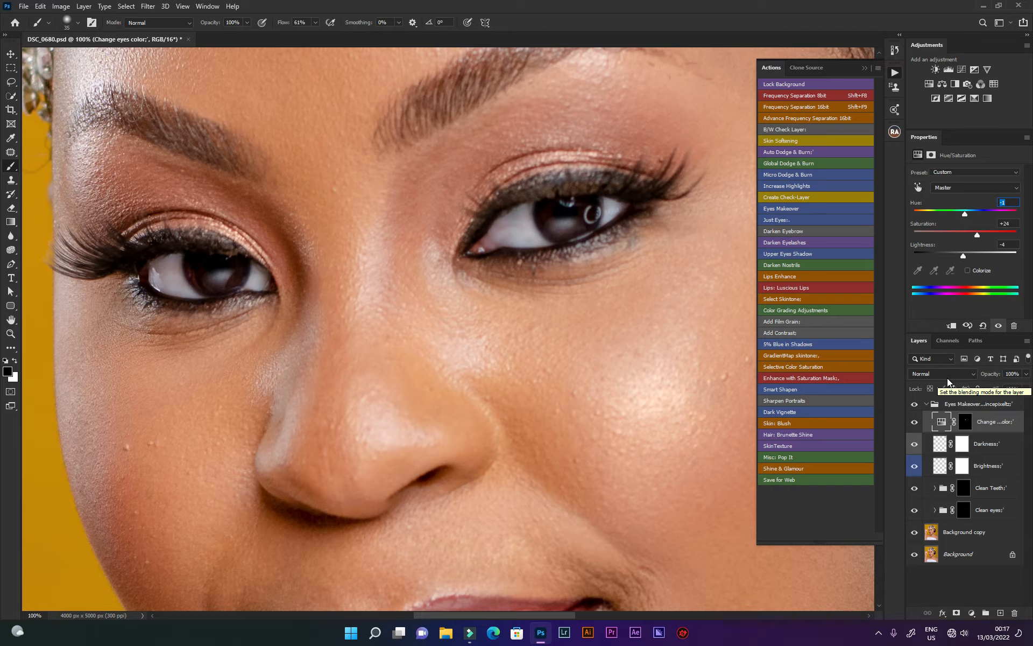
# Collapse the Eyes Makeover group and compare the face with and without it, both close up and at 50% zoom.
pyautogui.click(928, 404)
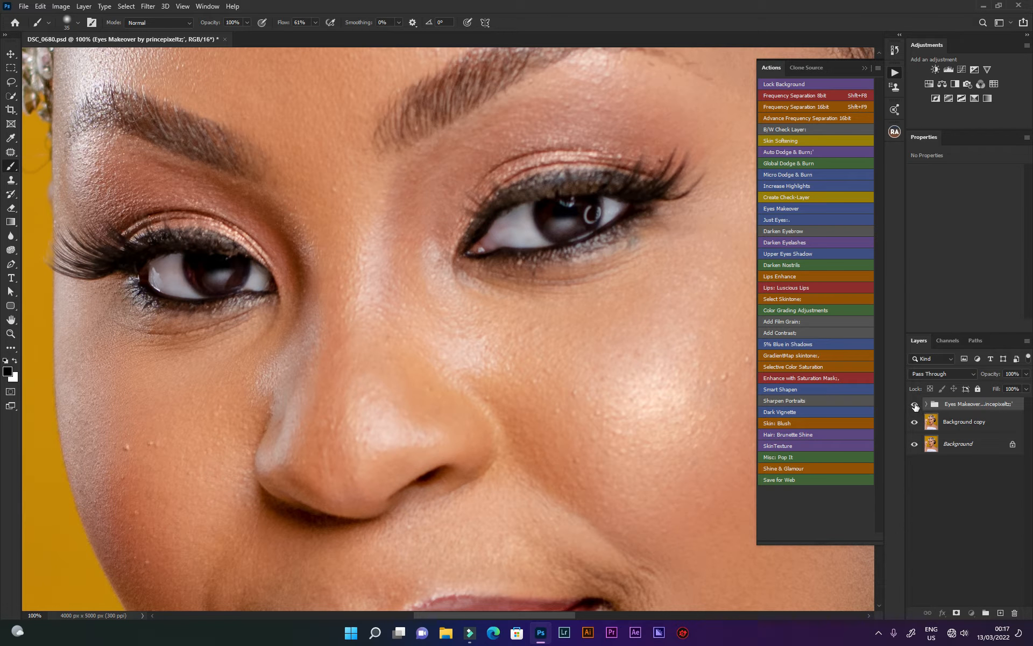
pyautogui.click(916, 404)
pyautogui.click(916, 405)
pyautogui.click(11, 334)
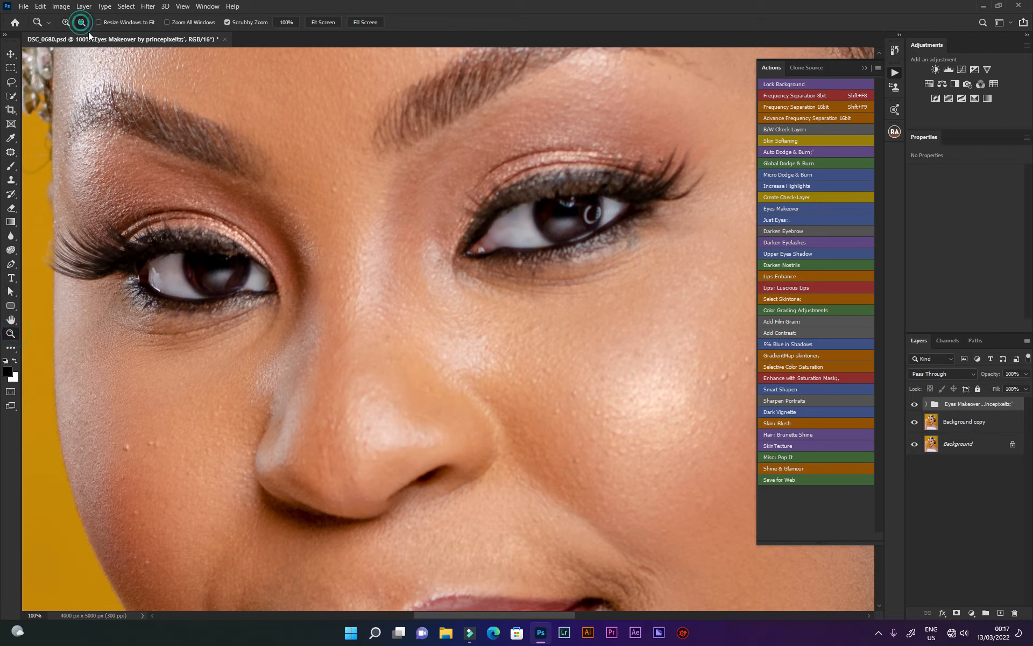
pyautogui.click(334, 292)
pyautogui.click(359, 290)
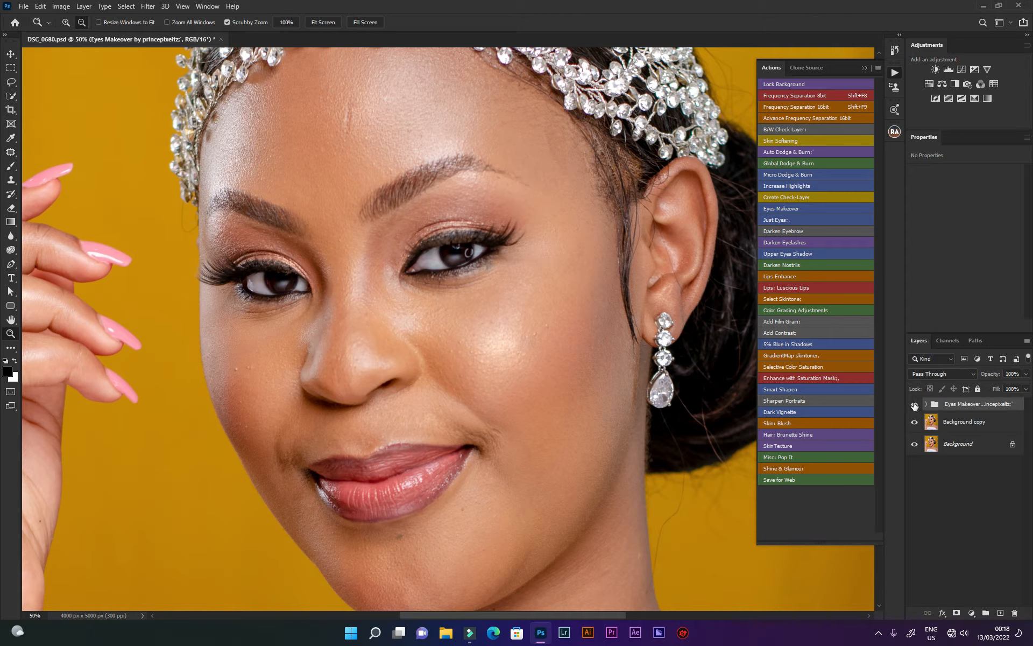
pyautogui.click(914, 405)
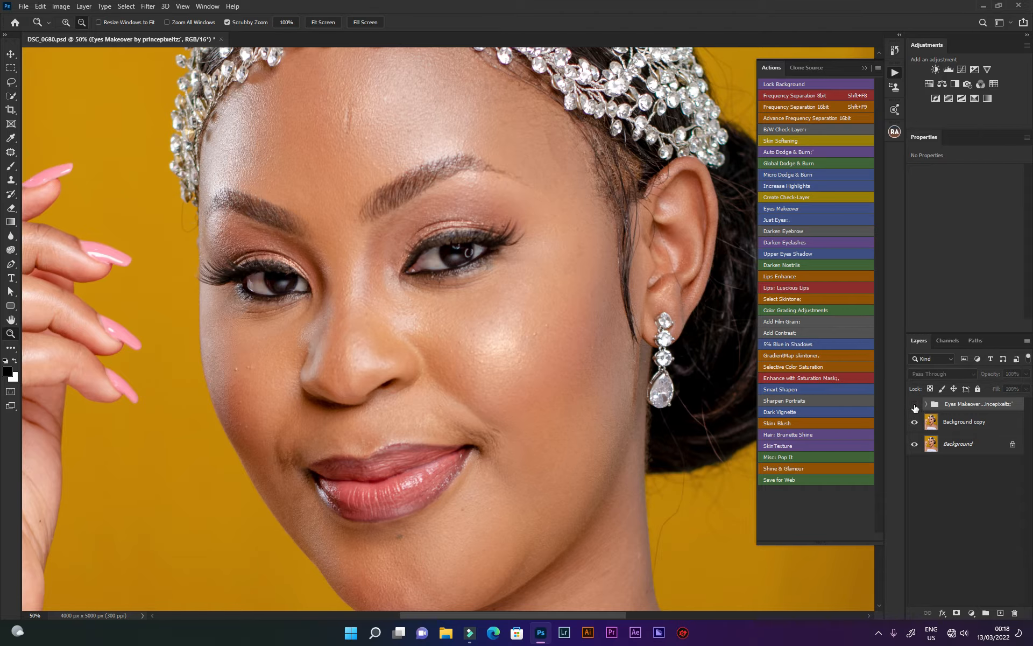
pyautogui.click(914, 405)
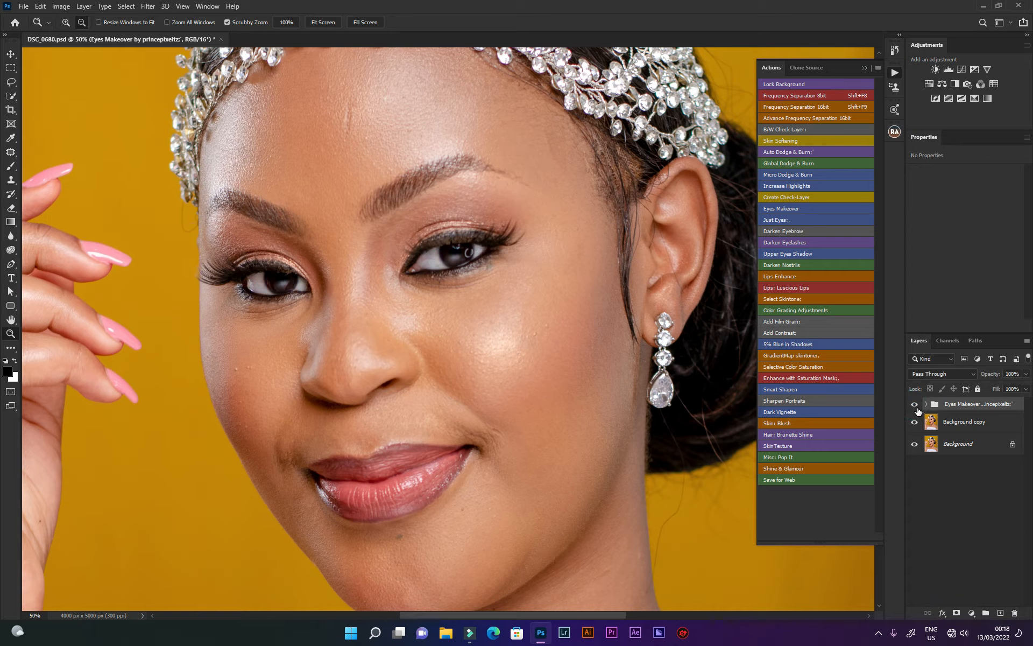
pyautogui.click(915, 406)
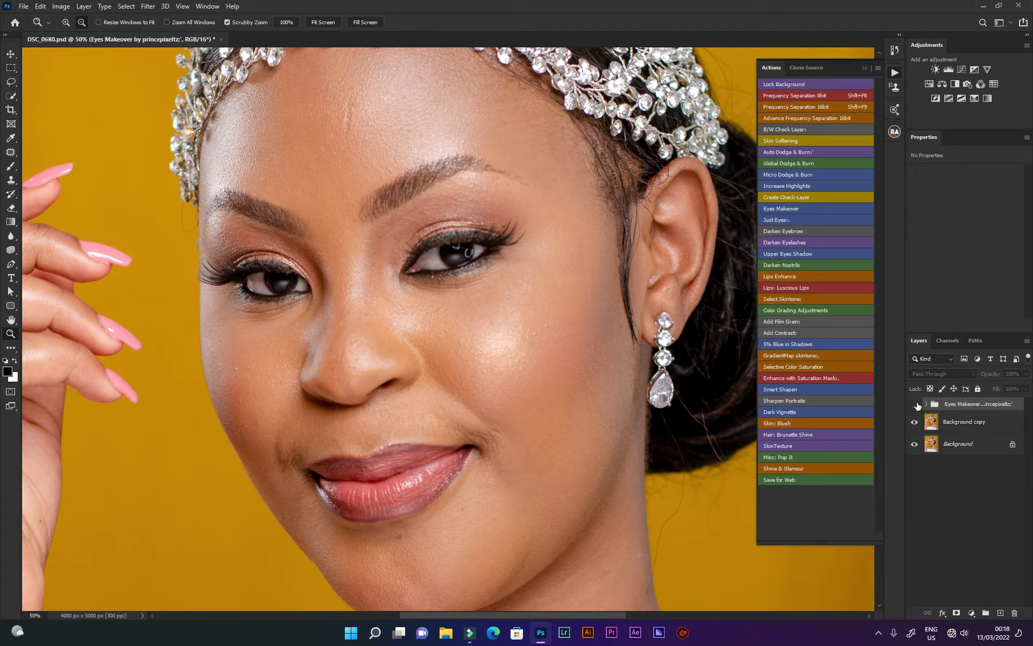
pyautogui.click(915, 407)
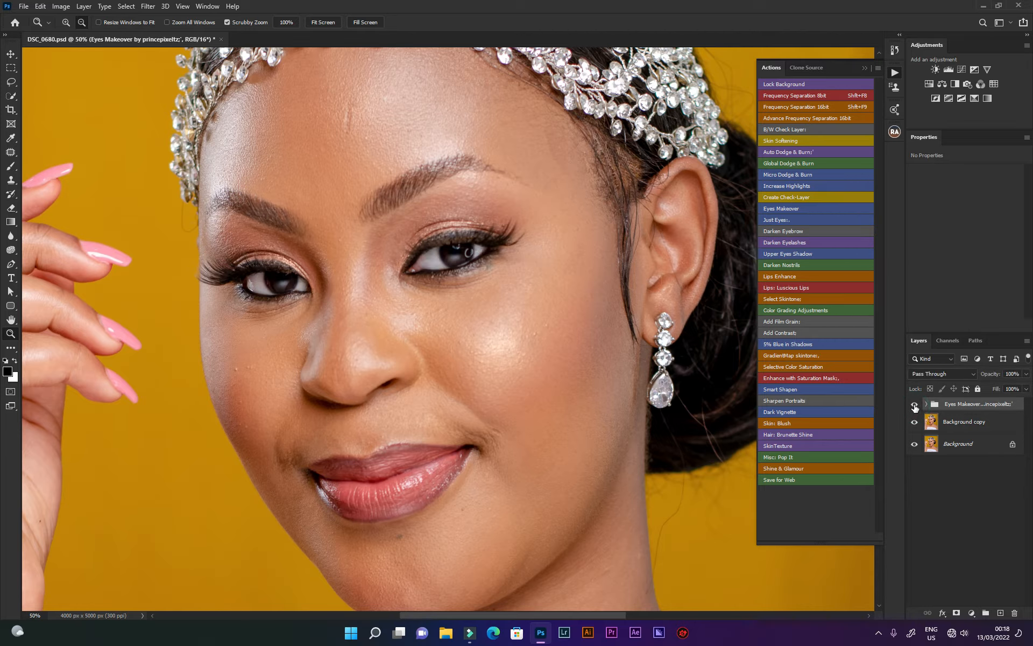
pyautogui.click(915, 406)
pyautogui.click(914, 406)
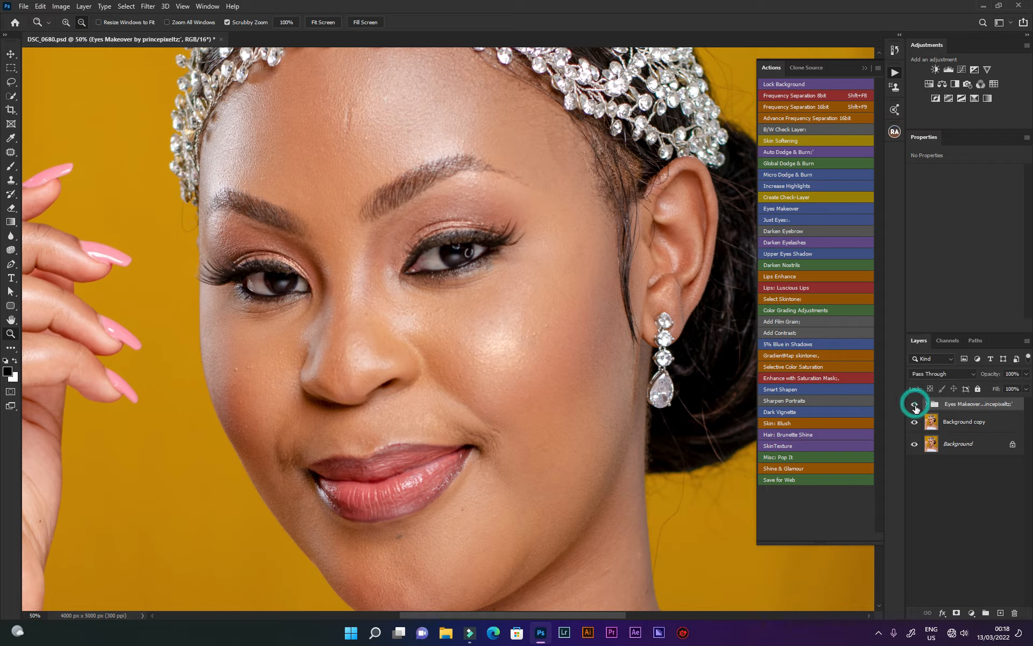
pyautogui.click(915, 407)
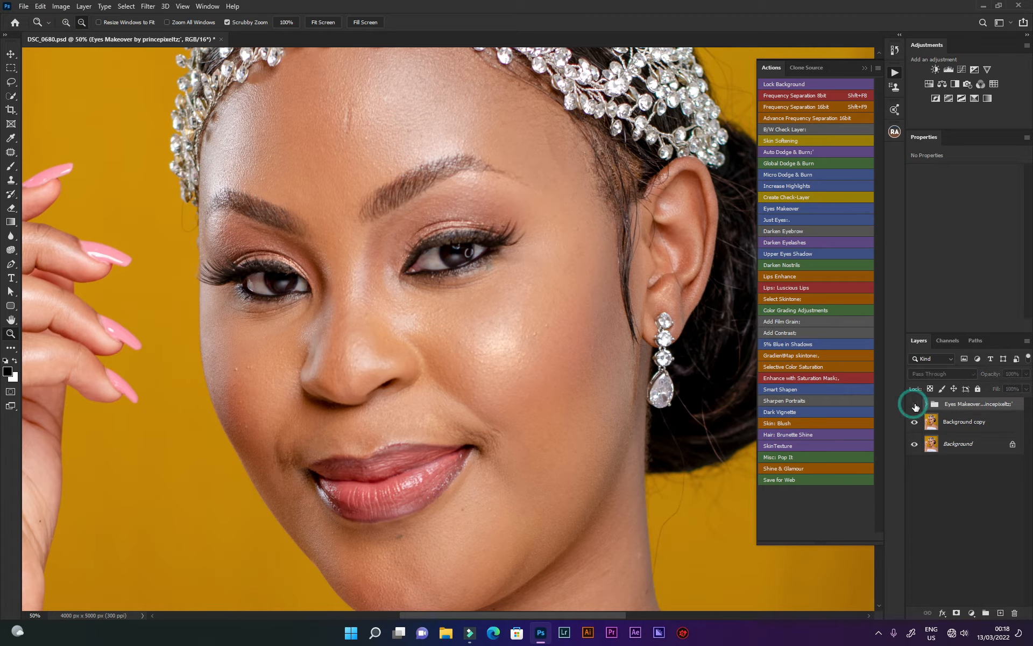
pyautogui.click(916, 407)
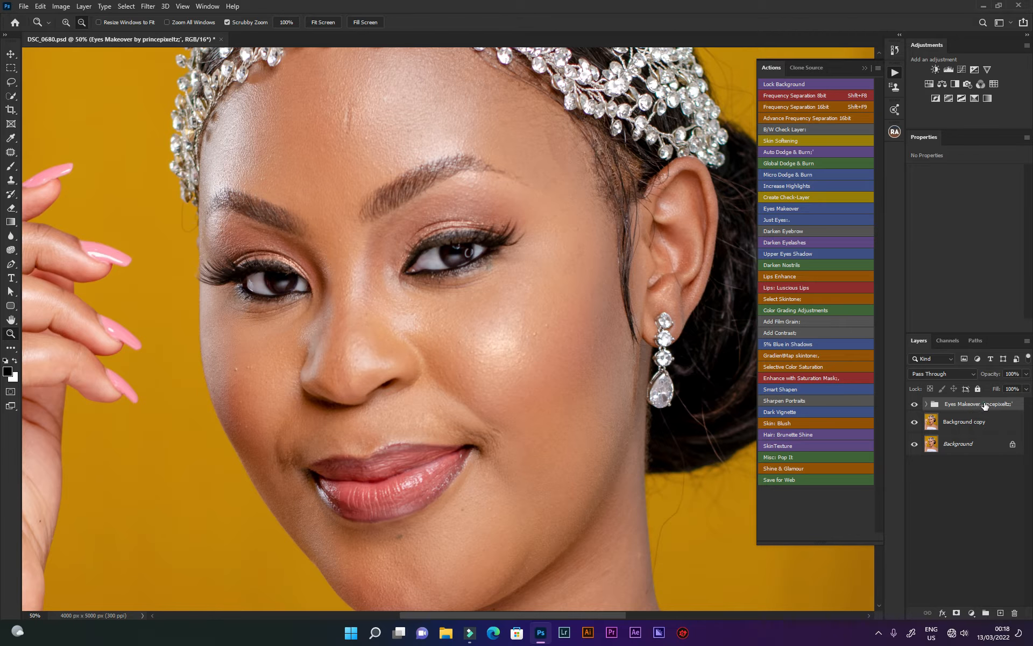
# Delete the Eyes Makeover group and run the Just Eyes action on the Background copy layer.
pyautogui.moveTo(985, 405); pyautogui.dragTo(1014, 614)
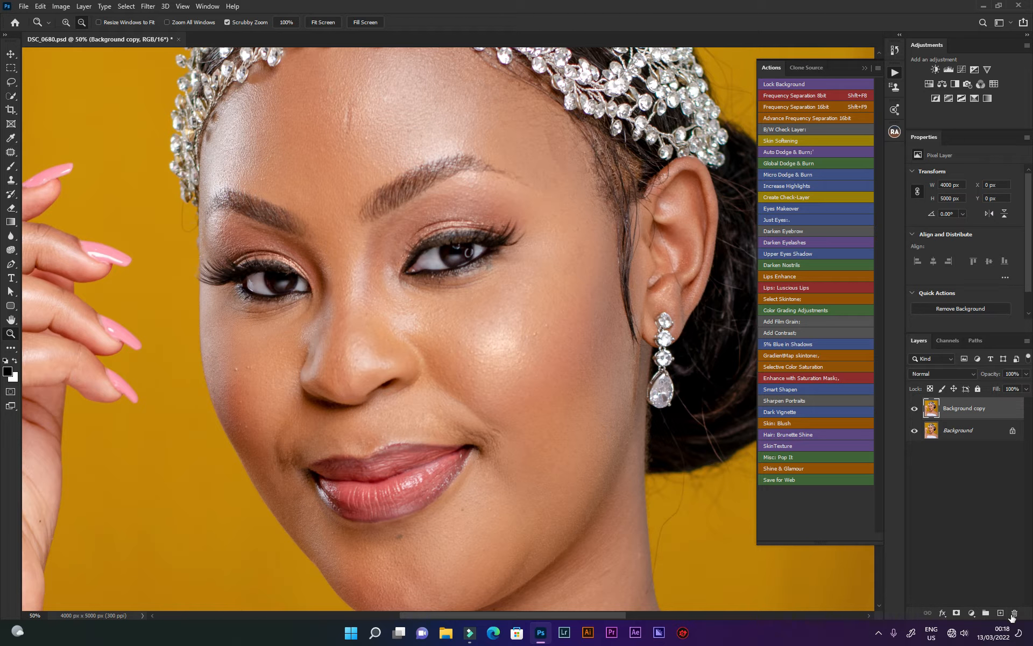
pyautogui.click(784, 220)
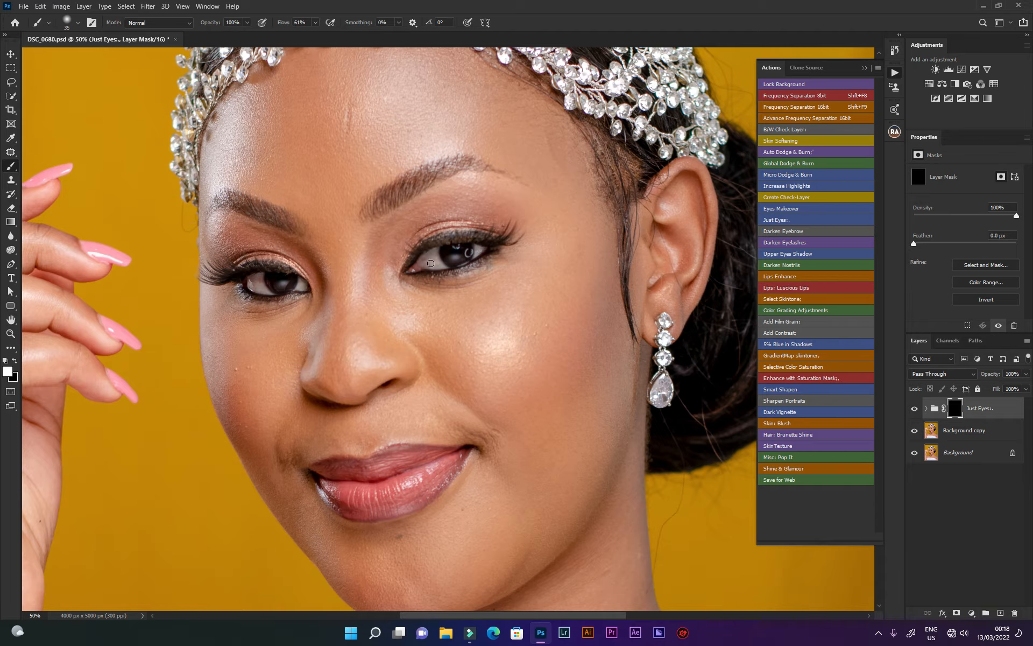
# Paint the whites of both eyes on the Just Eyes group's mask with the 35 px brush at 61% flow.
pyautogui.moveTo(430, 262); pyautogui.dragTo(422, 266)
pyautogui.click(422, 265)
pyautogui.click(422, 265)
pyautogui.click(422, 266)
pyautogui.click(427, 253)
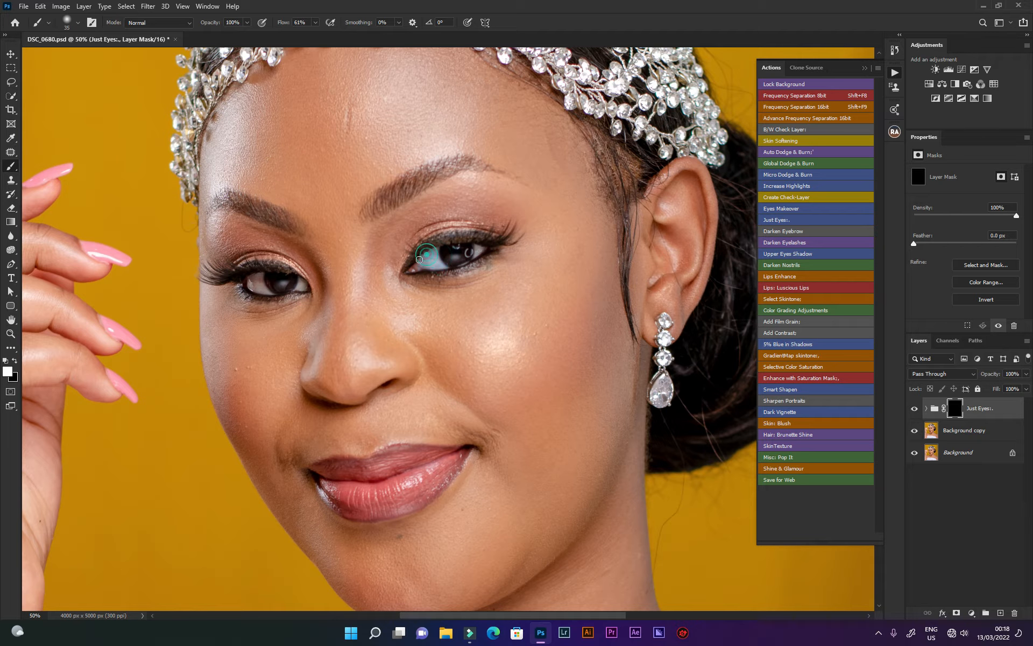
pyautogui.click(479, 250)
pyautogui.click(479, 250)
pyautogui.click(306, 286)
pyautogui.click(302, 284)
pyautogui.click(267, 280)
pyautogui.click(263, 280)
pyautogui.click(259, 283)
pyautogui.click(253, 289)
pyautogui.click(260, 276)
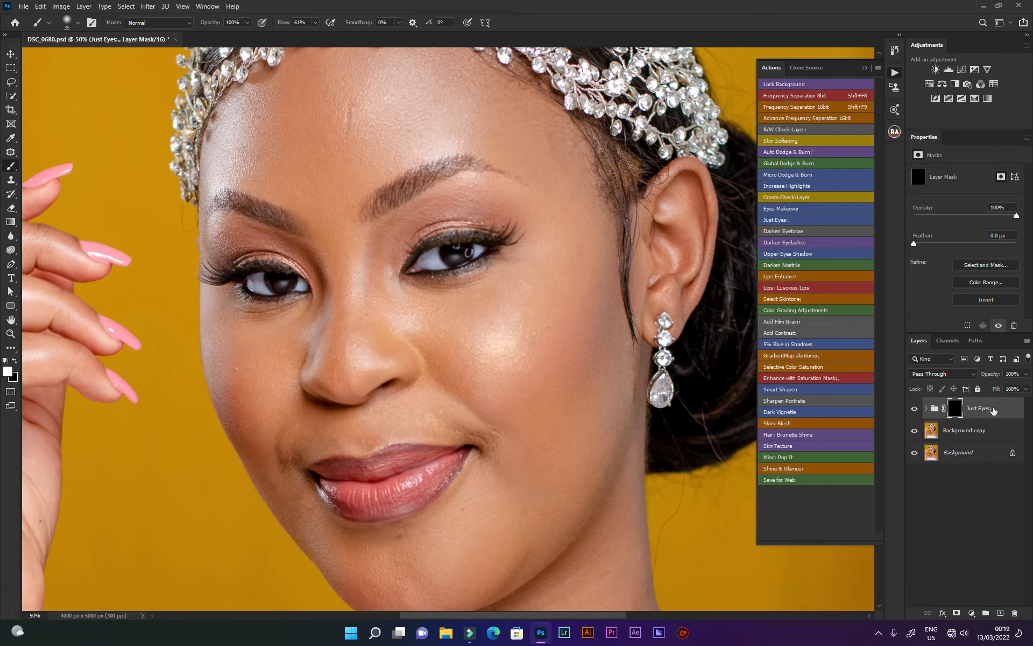
# Delete the Just Eyes group, run the Darken Eyebrow action and target the new layer's mask.
pyautogui.moveTo(993, 411); pyautogui.dragTo(1015, 613)
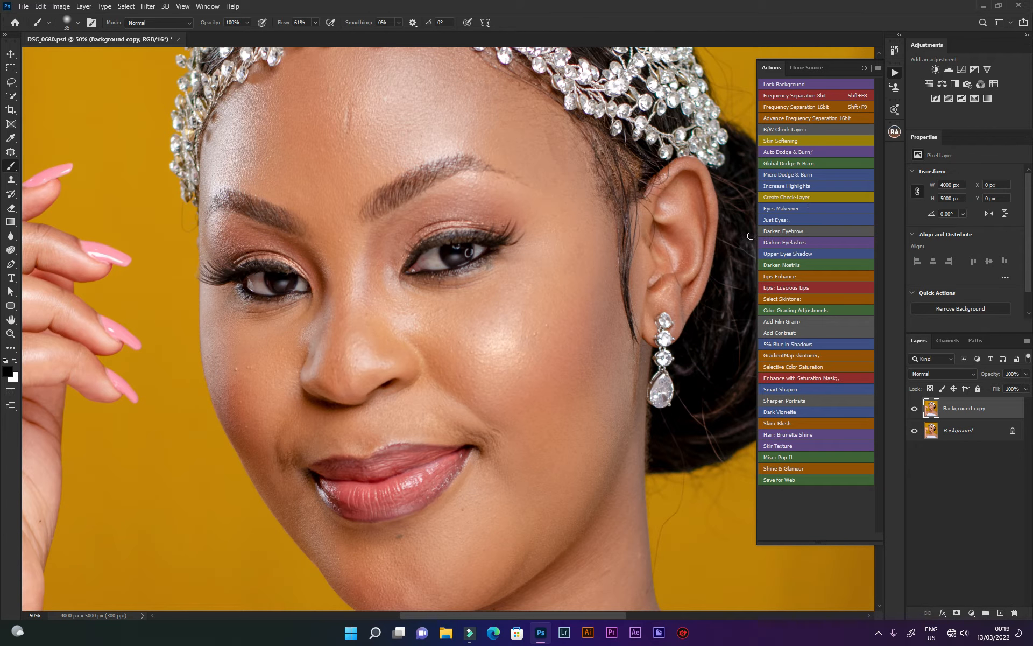
pyautogui.click(786, 230)
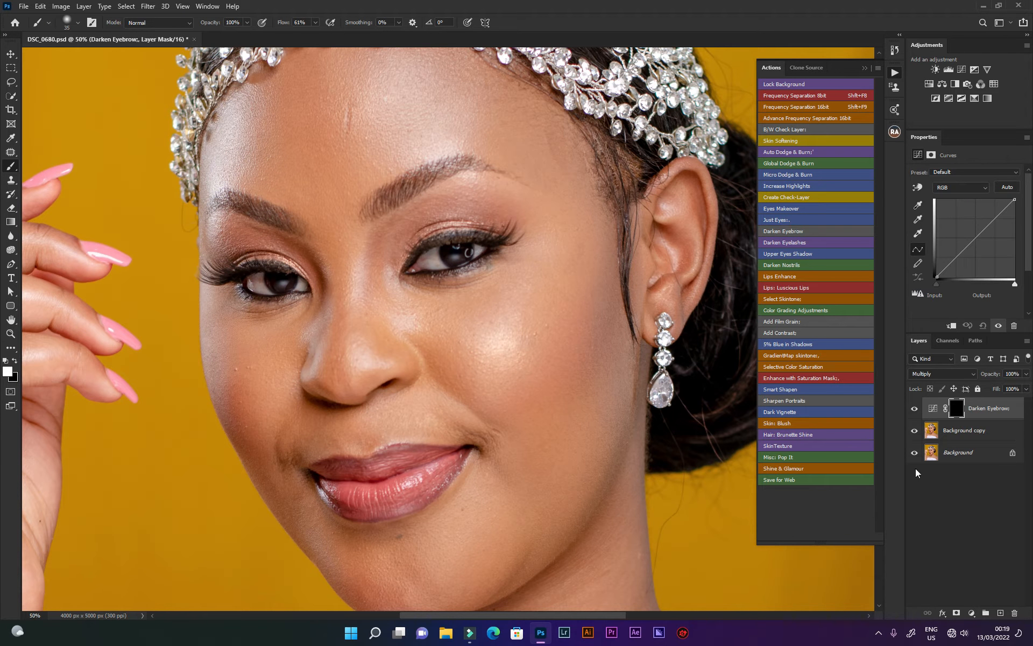
pyautogui.click(957, 408)
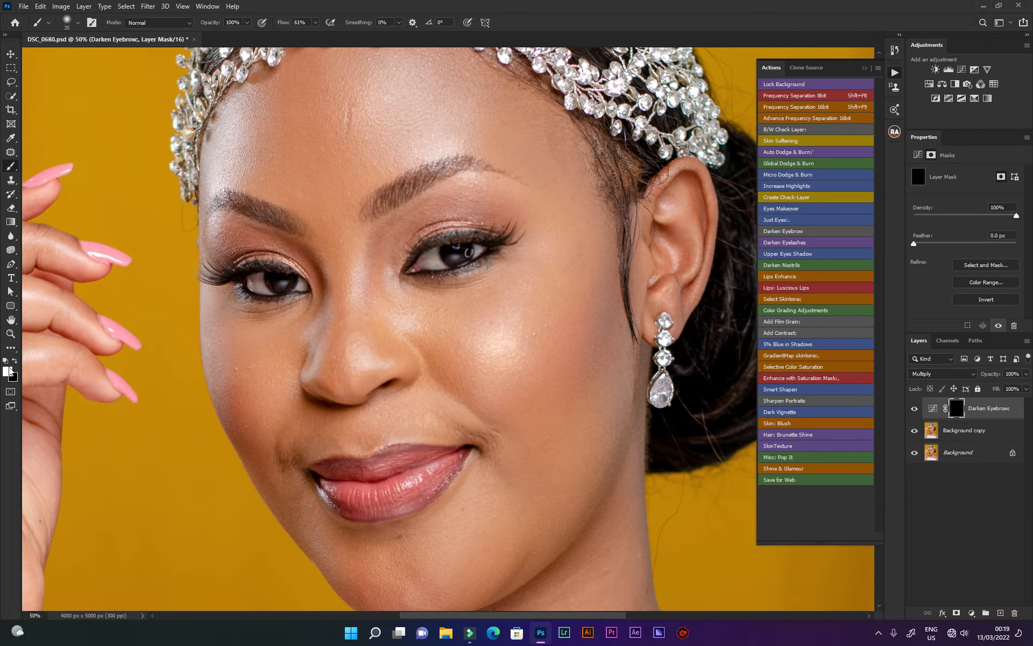
# Set the foreground colour to pure white (ffffff).
pyautogui.click(8, 372)
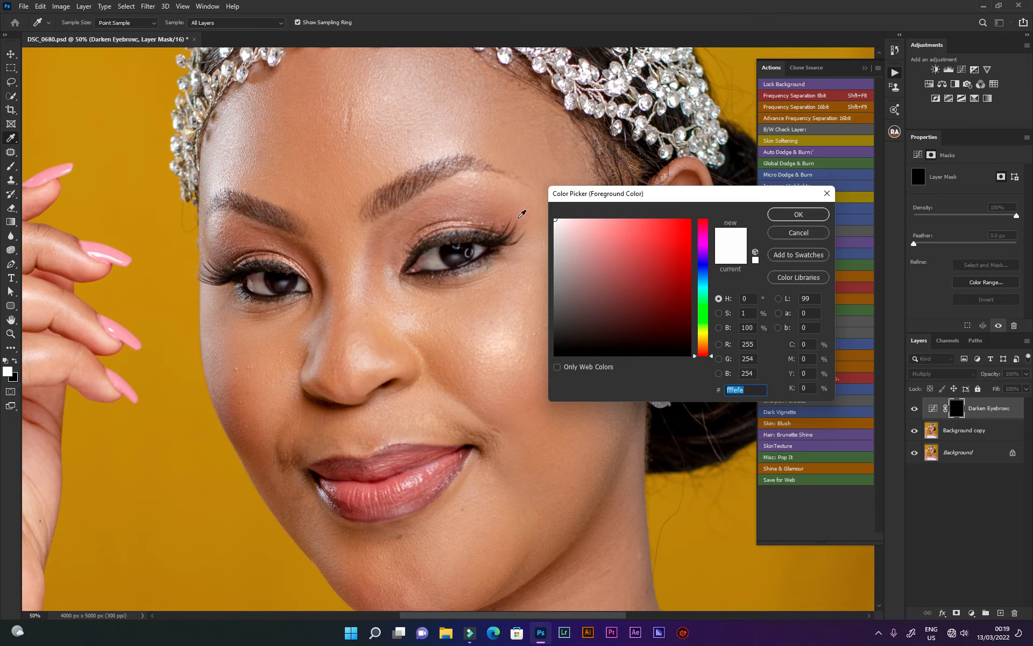
pyautogui.moveTo(565, 239); pyautogui.dragTo(552, 213)
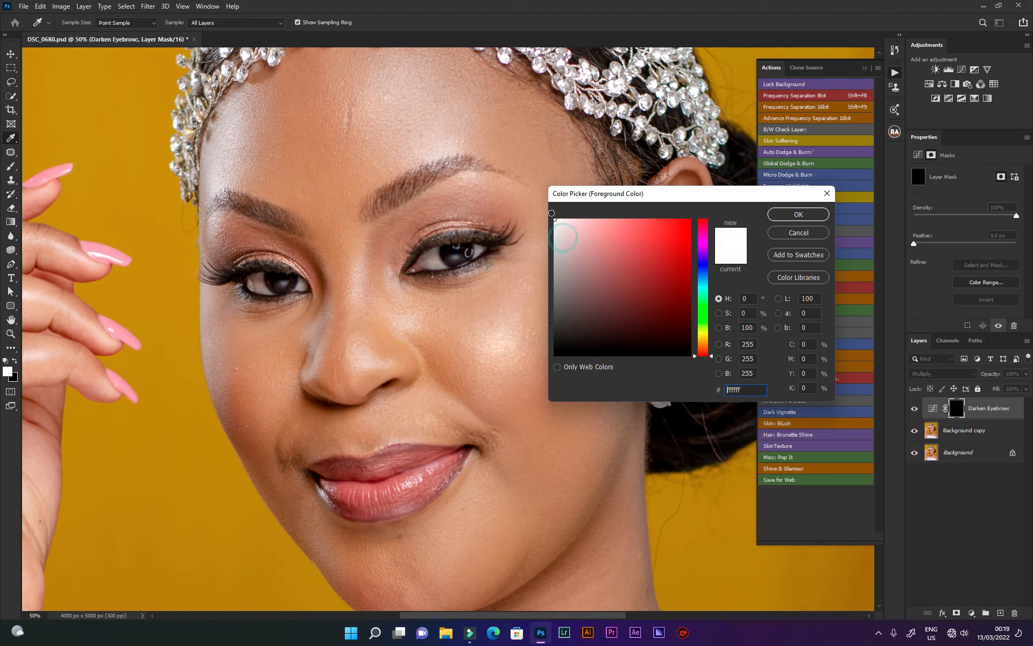
pyautogui.click(792, 216)
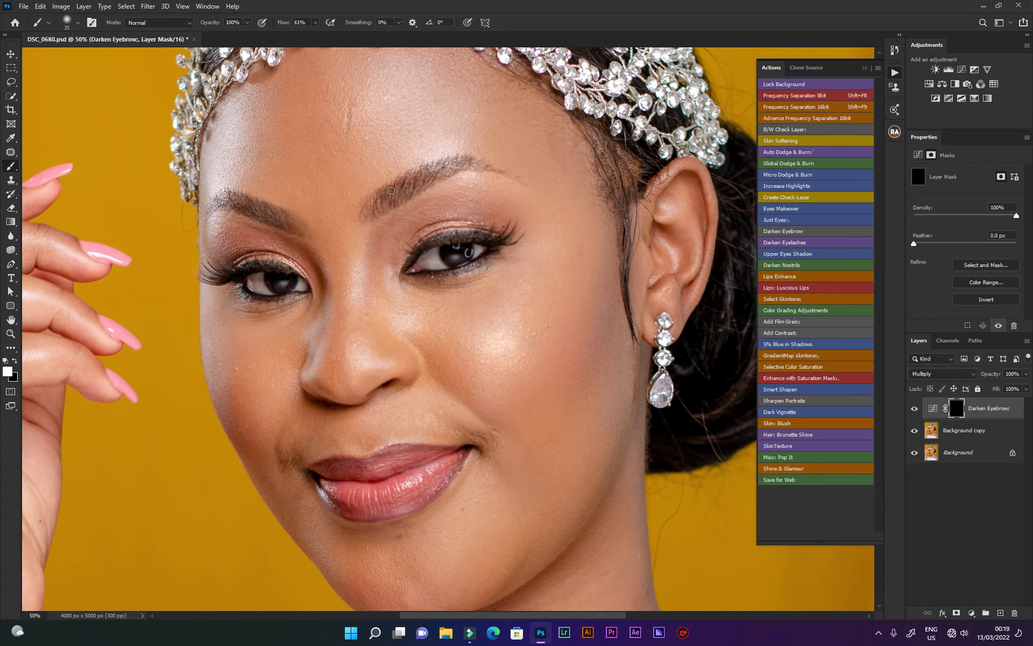
# Set the brush to 50 px with 3% flow for masking the eyebrows.
pyautogui.press(']')
pyautogui.press(']')
pyautogui.press(']')
pyautogui.press(']')
pyautogui.click(315, 23)
pyautogui.moveTo(286, 41); pyautogui.dragTo(287, 34)
pyautogui.doubleClick(496, 4)
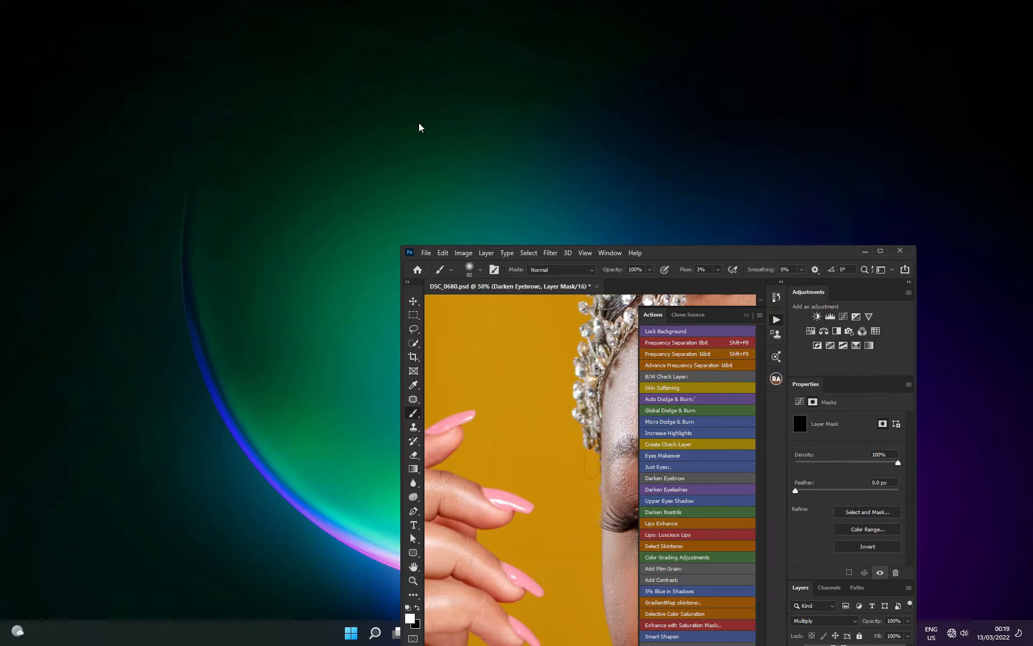
pyautogui.click(880, 251)
pyautogui.press('[')
pyautogui.press('[')
pyautogui.press('[')
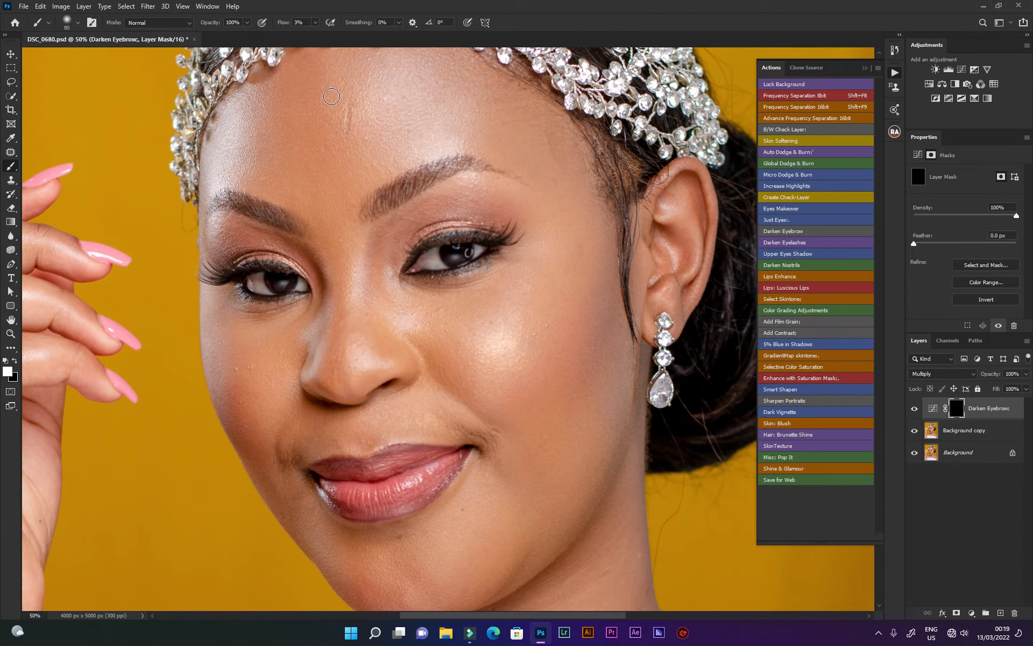
# Paint over both eyebrows on the Darken Eyebrow mask and compare the face with and without that layer.
pyautogui.click(382, 195)
pyautogui.moveTo(368, 207)
pyautogui.mouseDown()
pyautogui.moveTo(413, 172)
pyautogui.moveTo(416, 188)
pyautogui.moveTo(439, 165)
pyautogui.moveTo(457, 171)
pyautogui.moveTo(440, 177)
pyautogui.moveTo(486, 168)
pyautogui.moveTo(465, 161)
pyautogui.moveTo(371, 200)
pyautogui.mouseUp()
pyautogui.moveTo(371, 205); pyautogui.dragTo(392, 204)
pyautogui.moveTo(277, 221)
pyautogui.mouseDown()
pyautogui.moveTo(298, 229)
pyautogui.moveTo(283, 209)
pyautogui.moveTo(273, 212)
pyautogui.moveTo(292, 226)
pyautogui.moveTo(246, 202)
pyautogui.moveTo(219, 204)
pyautogui.mouseUp()
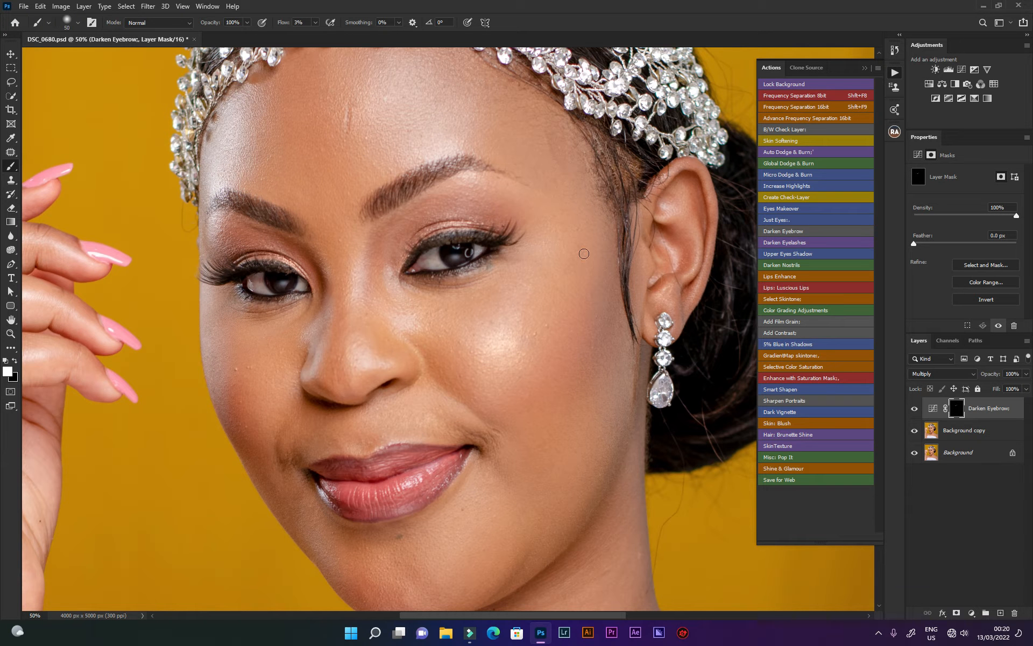
pyautogui.click(914, 409)
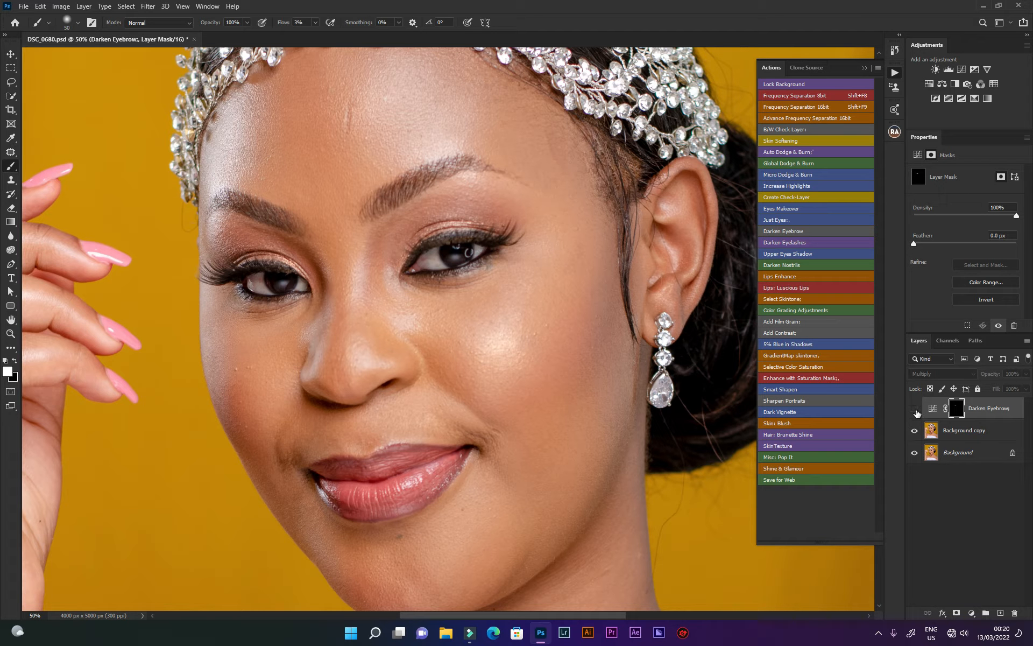
pyautogui.click(914, 409)
# Delete the Darken Eyebrow layer, run the Darken Eyelashes action and target the new layer's mask.
pyautogui.click(1018, 410)
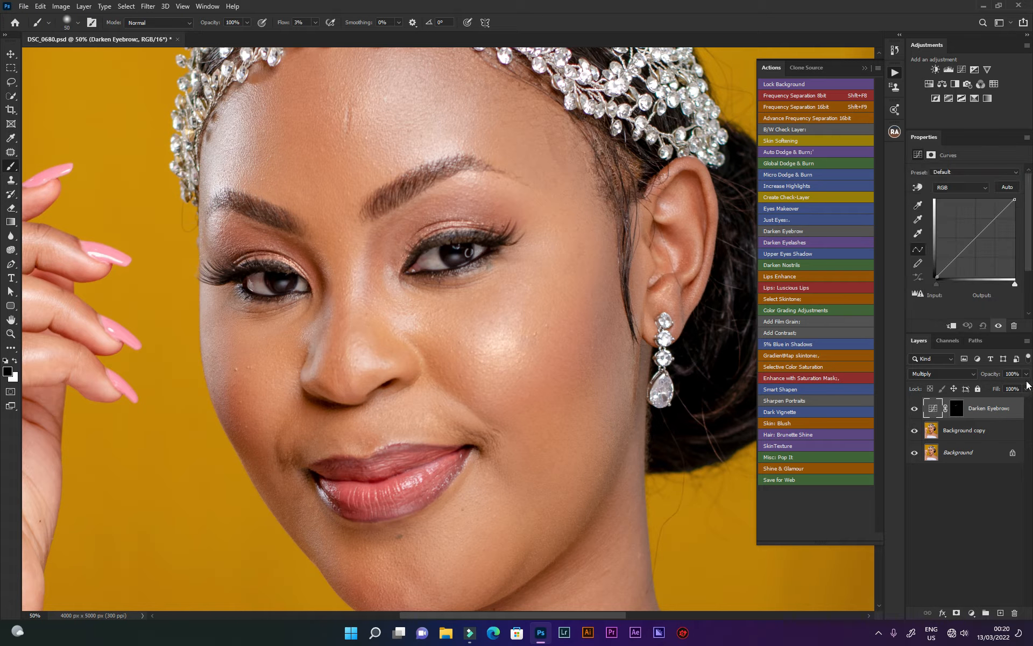
pyautogui.click(1027, 374)
pyautogui.moveTo(1026, 386); pyautogui.dragTo(1014, 613)
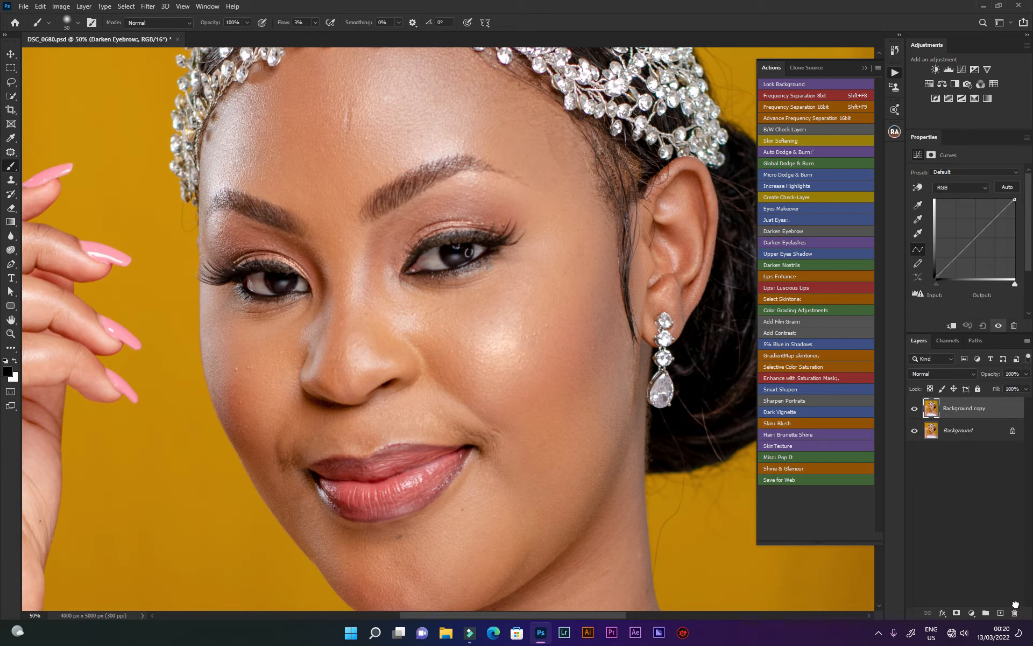
pyautogui.click(777, 243)
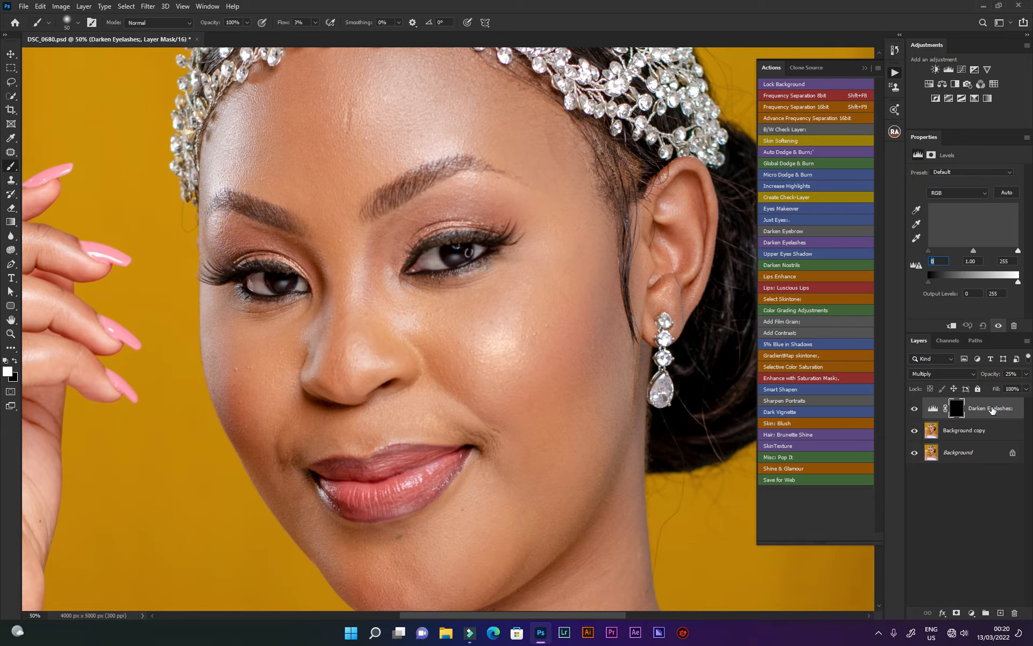
pyautogui.click(955, 410)
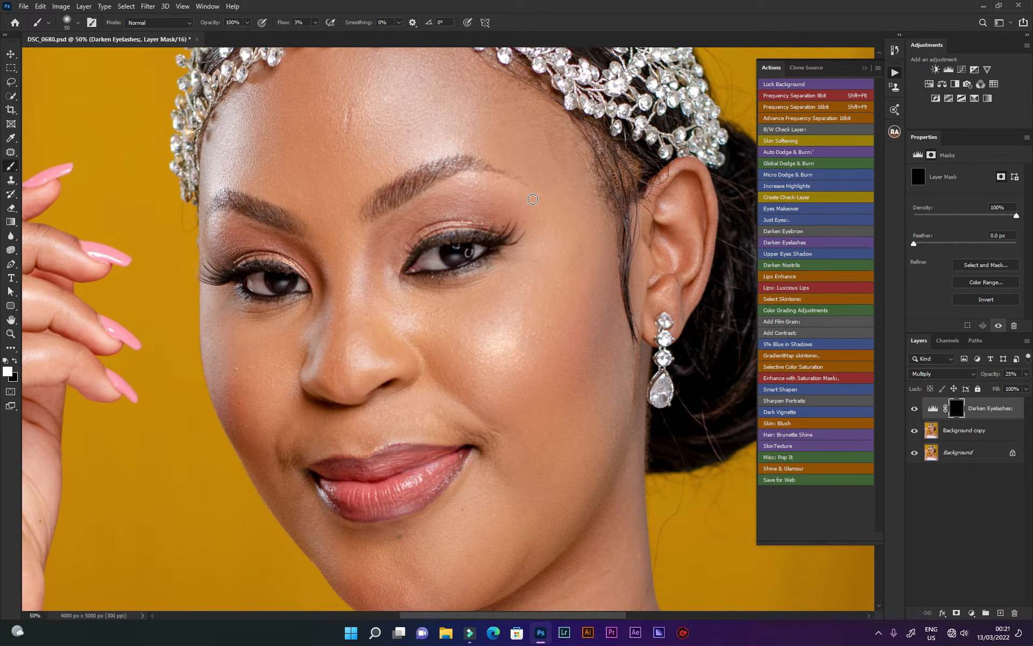
# Paint the upper lashes of both eyes on the Darken Eyelashes mask with a 20 px brush at 59% flow, and compare with and without the layer.
pyautogui.click(315, 23)
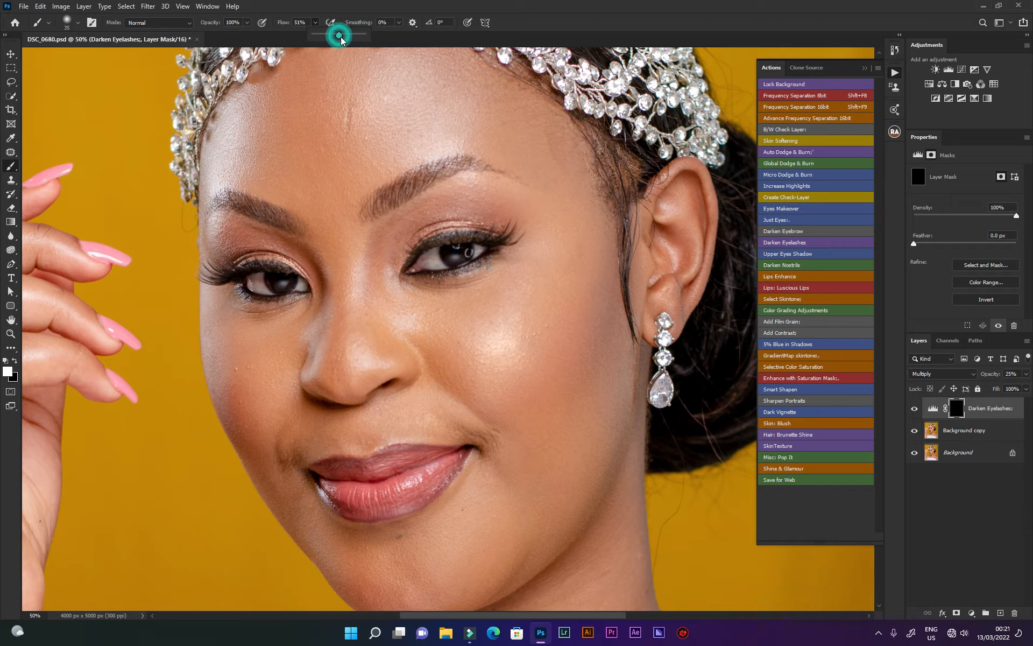
pyautogui.moveTo(341, 34); pyautogui.dragTo(344, 34)
pyautogui.click(381, 16)
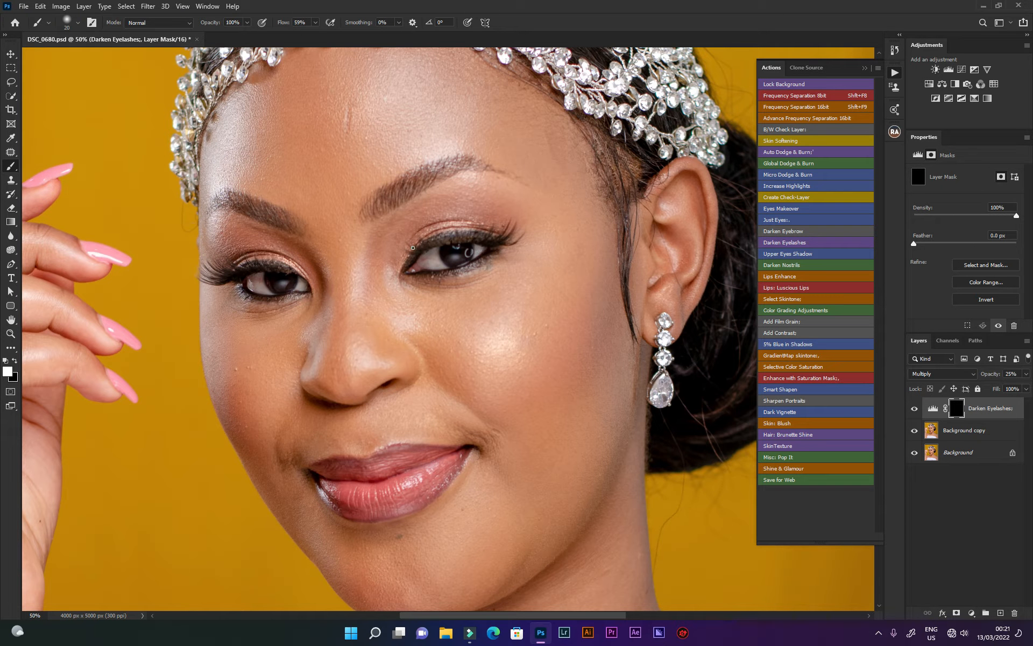
pyautogui.moveTo(421, 249)
pyautogui.mouseDown()
pyautogui.moveTo(497, 227)
pyautogui.moveTo(512, 245)
pyautogui.moveTo(495, 256)
pyautogui.moveTo(435, 241)
pyautogui.mouseUp()
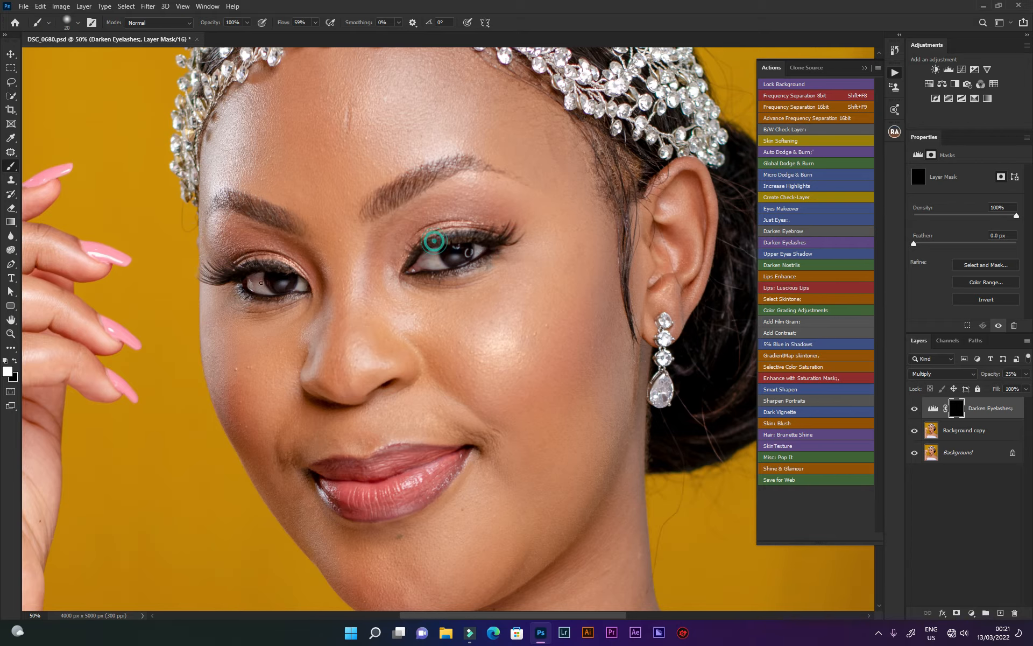
pyautogui.moveTo(214, 273)
pyautogui.mouseDown()
pyautogui.moveTo(203, 274)
pyautogui.moveTo(261, 255)
pyautogui.mouseUp()
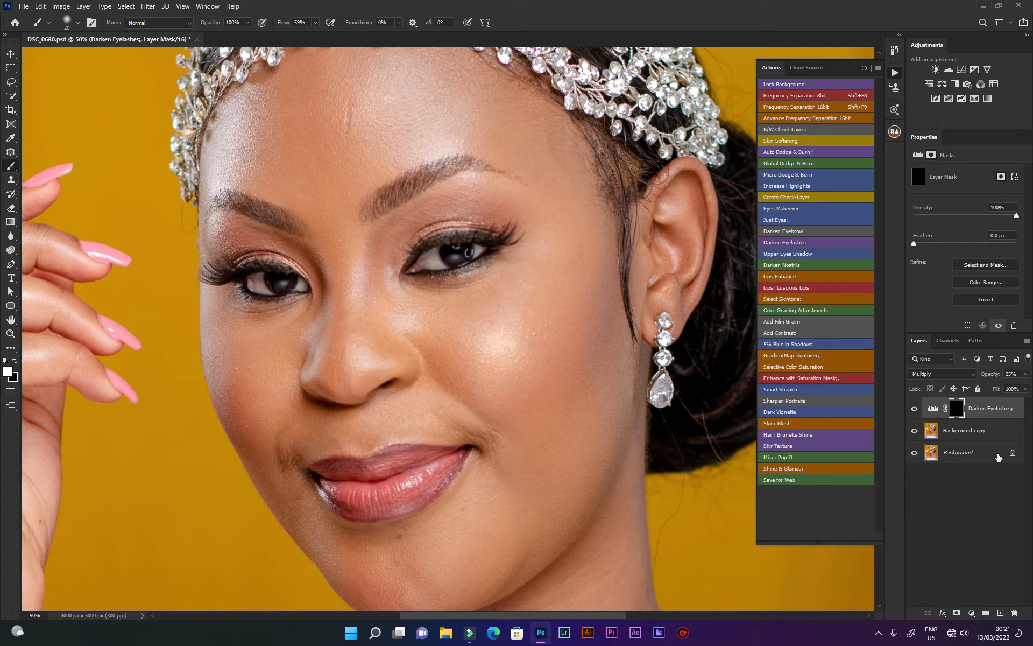
pyautogui.click(914, 408)
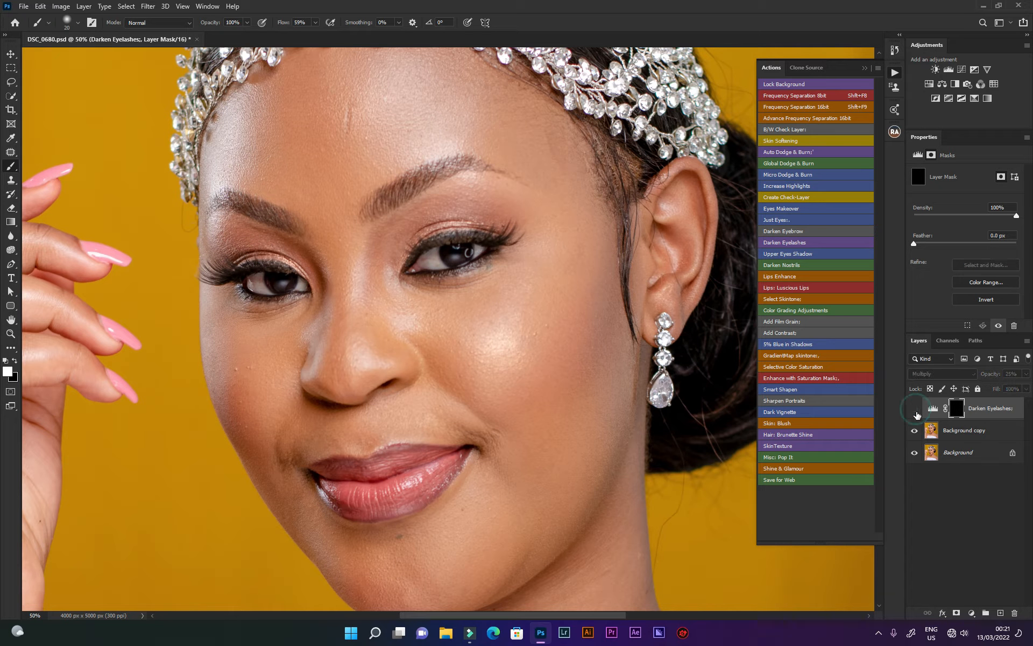
pyautogui.click(915, 410)
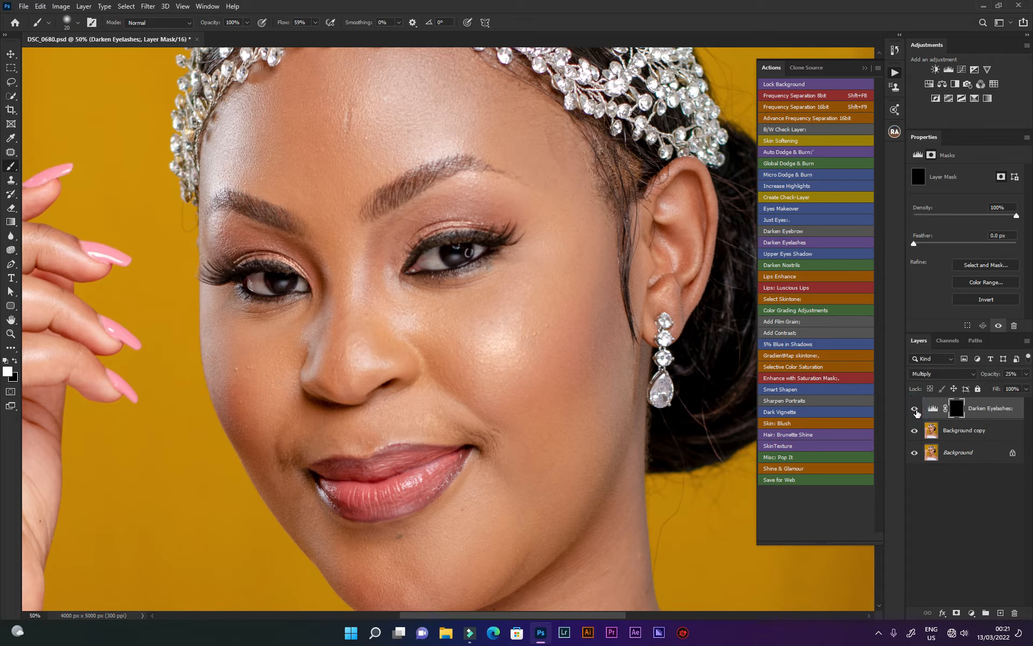
pyautogui.click(914, 409)
pyautogui.click(914, 410)
# Delete the Darken Eyelashes layer, try the Darken Nostrils action on one nostril, and remove its layer too.
pyautogui.moveTo(1007, 408); pyautogui.dragTo(1014, 613)
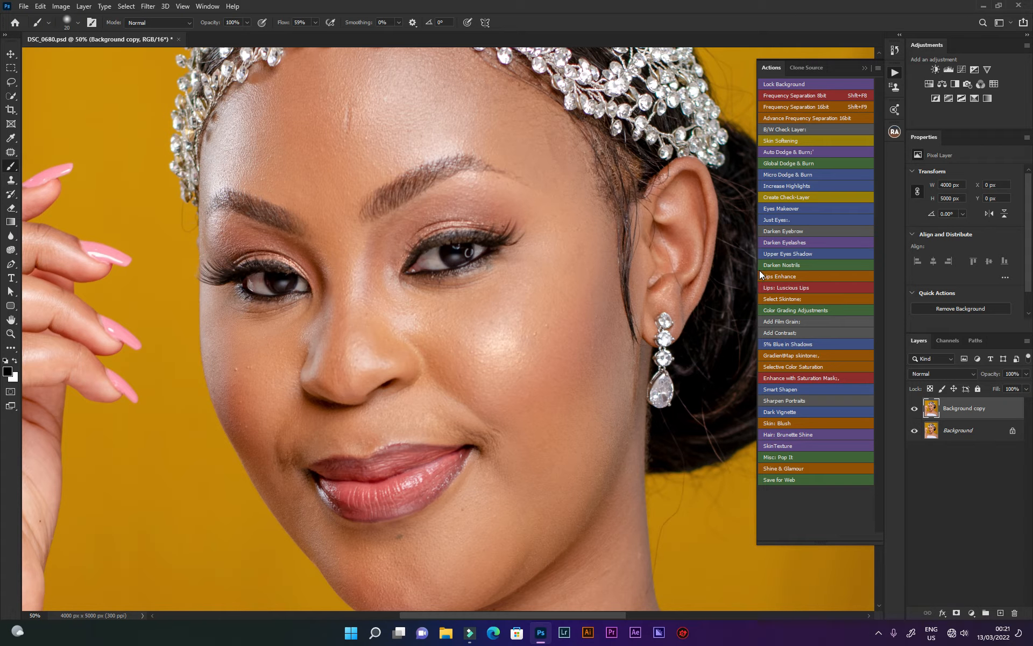
pyautogui.click(790, 265)
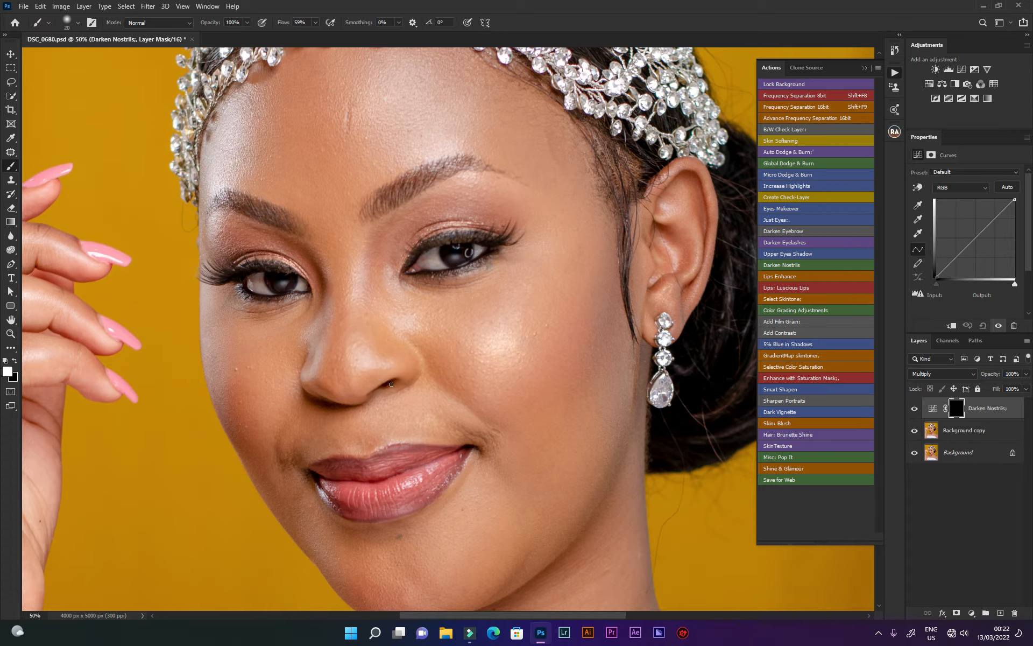
pyautogui.moveTo(392, 384); pyautogui.dragTo(381, 387)
pyautogui.moveTo(1016, 412); pyautogui.dragTo(1015, 612)
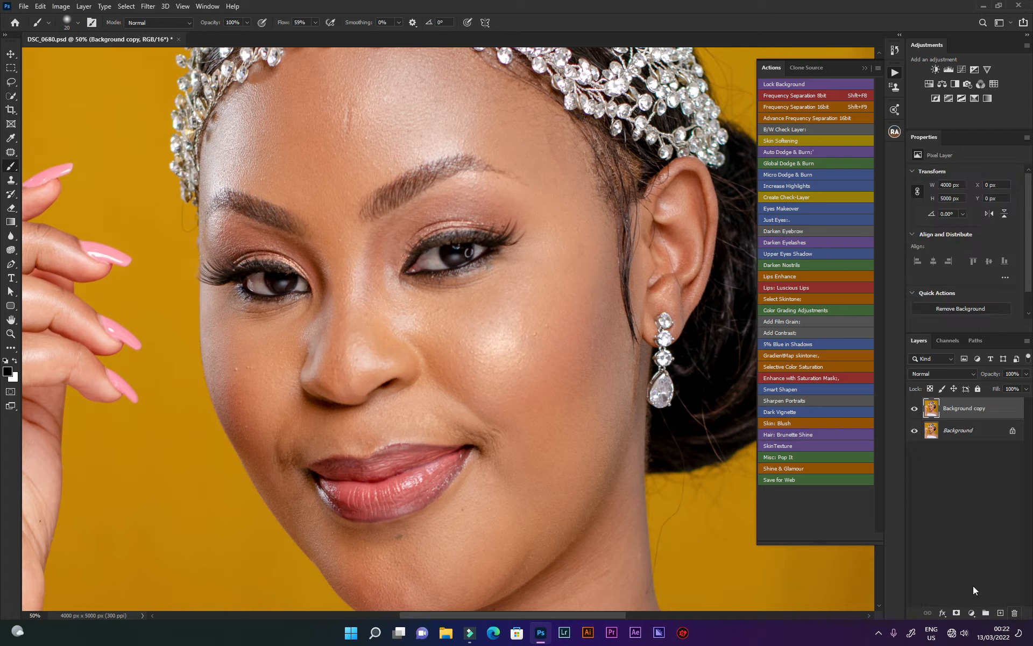
# Run the Upper Eyes Shadow action on the Background copy layer and enlarge the brush to 90 px.
pyautogui.click(787, 254)
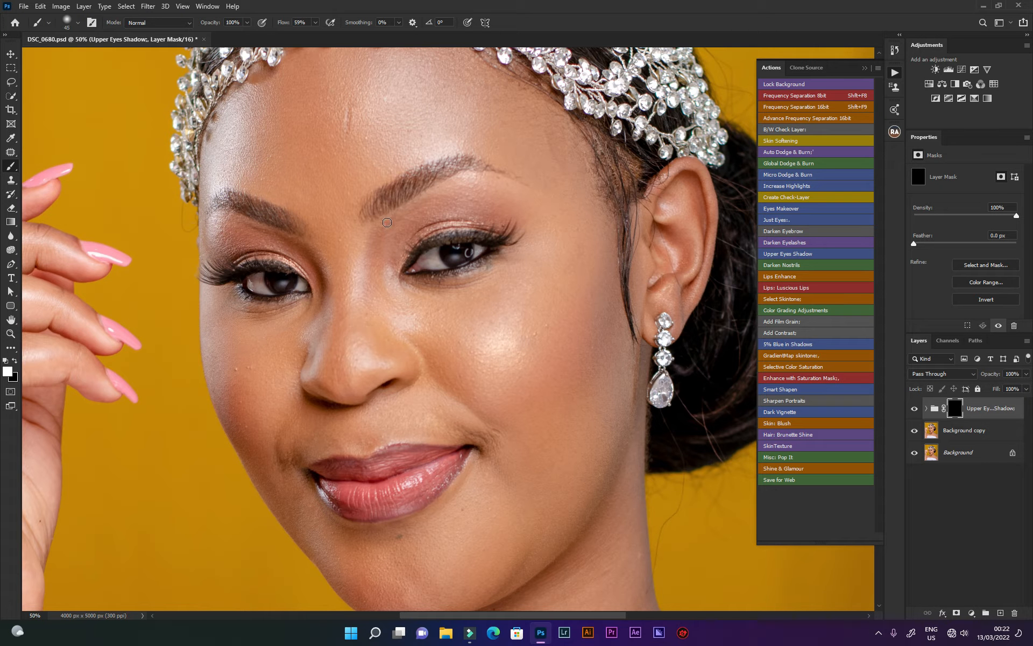
pyautogui.press(']')
pyautogui.press(']')
pyautogui.press(']')
pyautogui.press(']')
pyautogui.press(']')
# Paint both upper eyelids on the Upper Eyes Shadow mask and compare the face with and without the group.
pyautogui.click(458, 246)
pyautogui.click(406, 236)
pyautogui.click(505, 223)
pyautogui.click(483, 212)
pyautogui.moveTo(385, 248)
pyautogui.mouseDown()
pyautogui.moveTo(410, 213)
pyautogui.moveTo(388, 268)
pyautogui.moveTo(457, 211)
pyautogui.mouseUp()
pyautogui.click(422, 216)
pyautogui.moveTo(309, 275)
pyautogui.mouseDown()
pyautogui.moveTo(249, 242)
pyautogui.moveTo(226, 250)
pyautogui.moveTo(232, 241)
pyautogui.moveTo(281, 246)
pyautogui.moveTo(318, 270)
pyautogui.moveTo(280, 243)
pyautogui.moveTo(231, 232)
pyautogui.moveTo(213, 257)
pyautogui.moveTo(218, 265)
pyautogui.moveTo(218, 236)
pyautogui.moveTo(265, 229)
pyautogui.moveTo(322, 274)
pyautogui.moveTo(266, 235)
pyautogui.mouseUp()
pyautogui.click(913, 410)
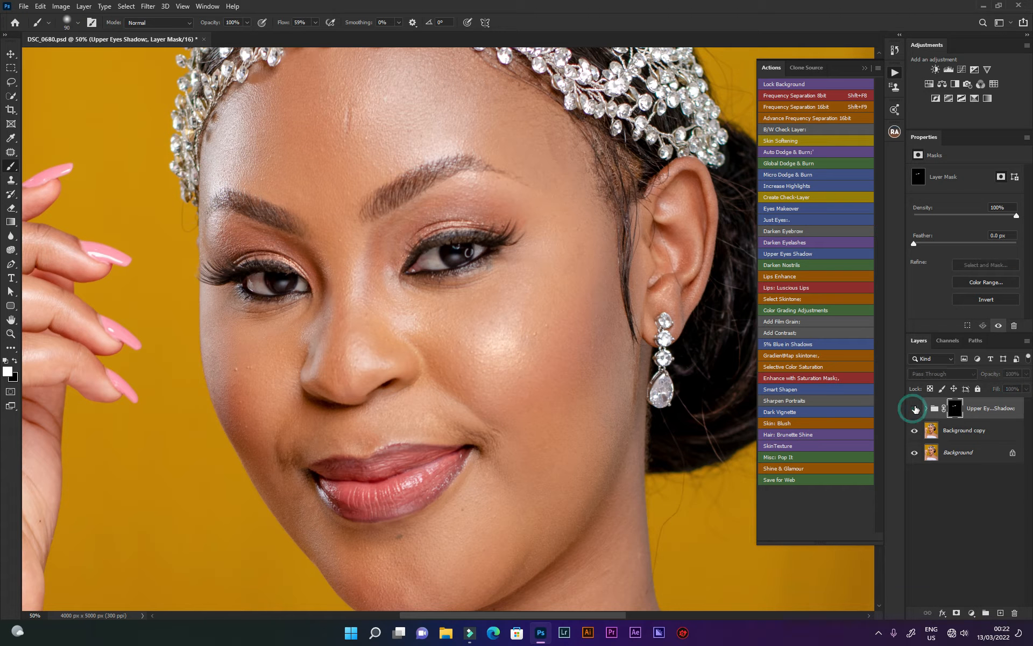
pyautogui.click(915, 410)
pyautogui.click(915, 410)
pyautogui.click(914, 410)
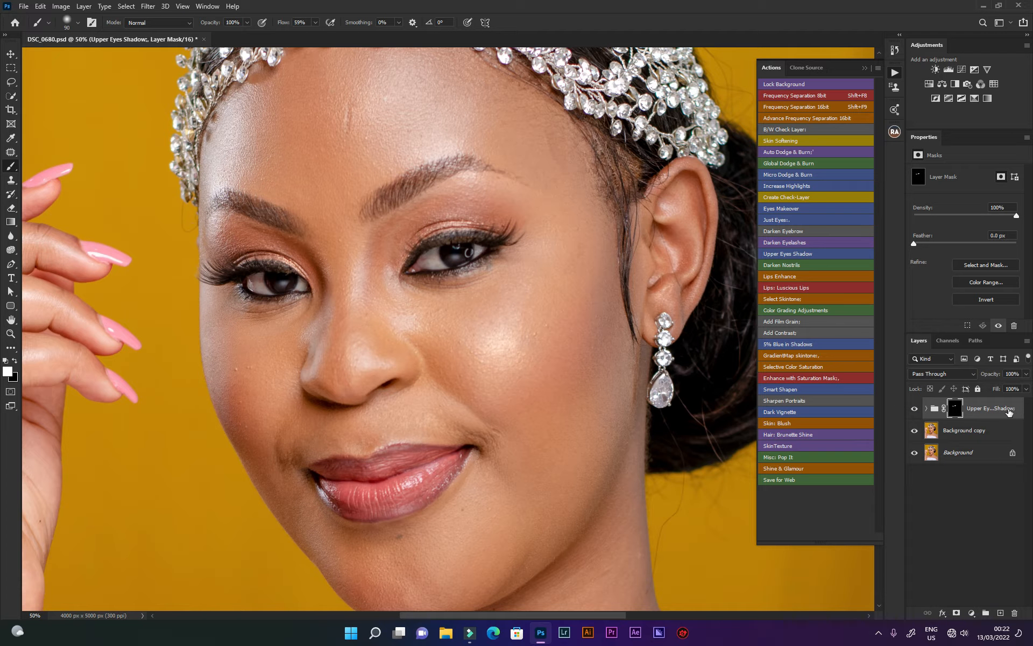
# Replace the Upper Eyes Shadow group with the Lips Enhance action's group and paint the lips on its mask, raising the brush flow to 100%.
pyautogui.moveTo(1011, 411); pyautogui.dragTo(1014, 613)
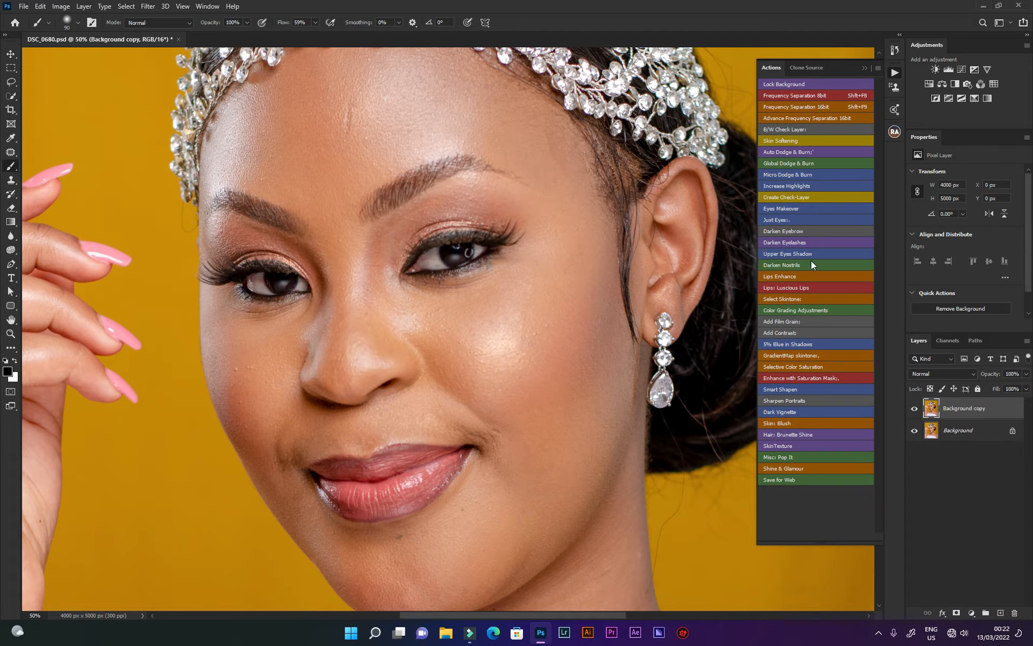
pyautogui.click(783, 277)
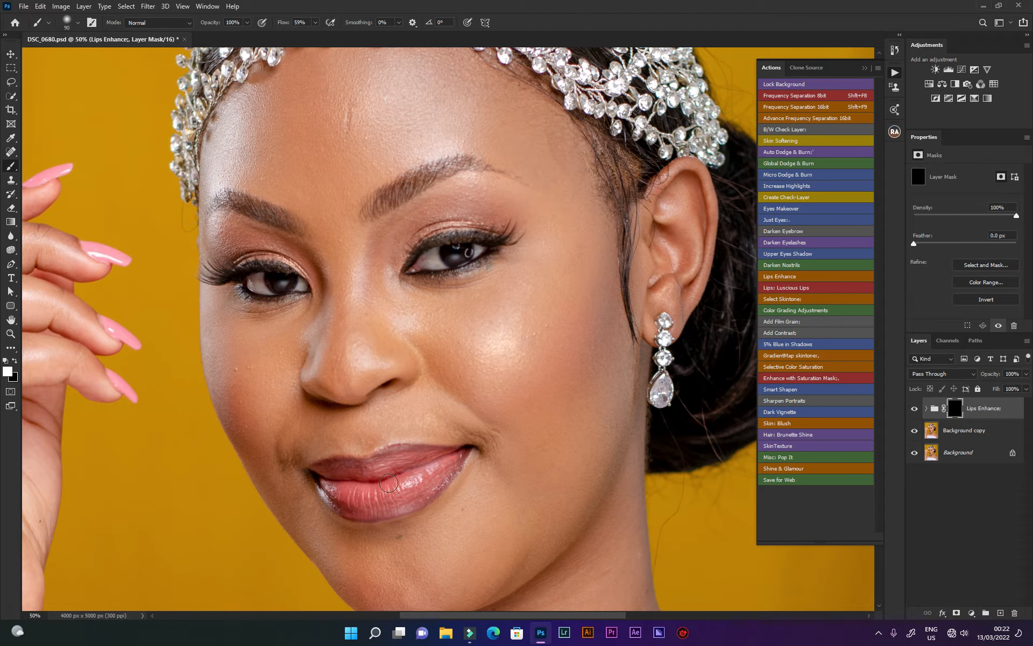
pyautogui.moveTo(363, 487)
pyautogui.mouseDown()
pyautogui.moveTo(326, 476)
pyautogui.moveTo(440, 457)
pyautogui.moveTo(417, 491)
pyautogui.moveTo(415, 474)
pyautogui.moveTo(333, 479)
pyautogui.moveTo(337, 498)
pyautogui.moveTo(419, 493)
pyautogui.moveTo(360, 507)
pyautogui.moveTo(439, 463)
pyautogui.moveTo(398, 471)
pyautogui.moveTo(447, 461)
pyautogui.mouseUp()
pyautogui.click(315, 22)
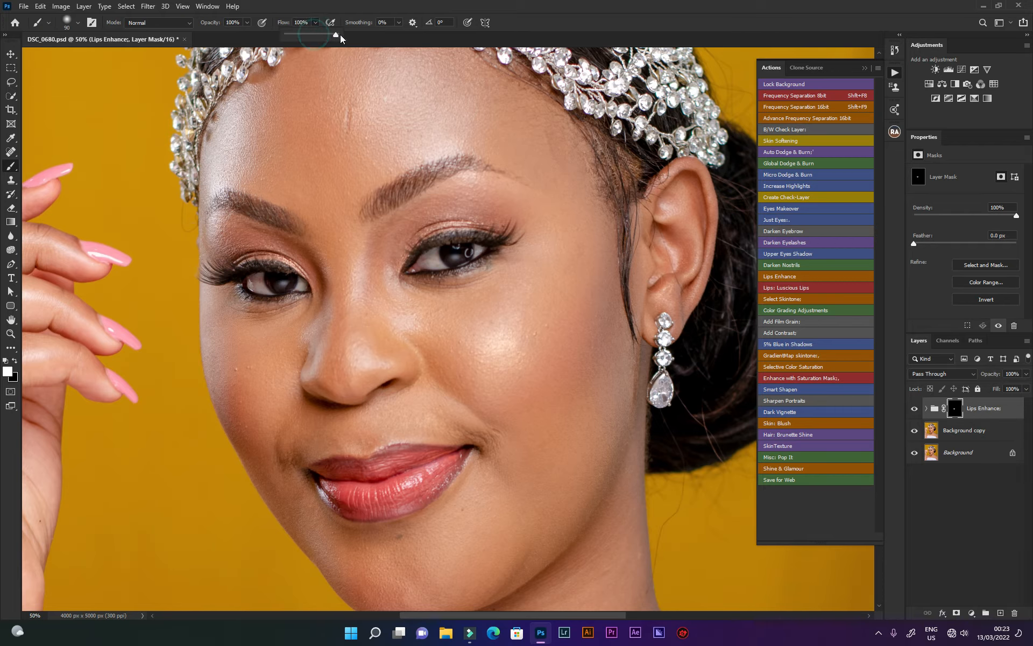
pyautogui.click(363, 8)
pyautogui.moveTo(380, 478); pyautogui.dragTo(402, 478)
pyautogui.moveTo(385, 489)
pyautogui.mouseDown()
pyautogui.moveTo(442, 471)
pyautogui.moveTo(397, 464)
pyautogui.moveTo(328, 474)
pyautogui.moveTo(334, 495)
pyautogui.moveTo(407, 490)
pyautogui.moveTo(437, 467)
pyautogui.moveTo(401, 501)
pyautogui.moveTo(351, 501)
pyautogui.moveTo(333, 487)
pyautogui.mouseUp()
# Compare the lips with and without the Lips Enhance group.
pyautogui.click(915, 410)
pyautogui.click(915, 410)
pyautogui.click(915, 409)
pyautogui.click(915, 410)
# Delete the Lips Enhance group, run the Lips: Luscious Lips action and target the new group's mask.
pyautogui.moveTo(1010, 411); pyautogui.dragTo(1015, 613)
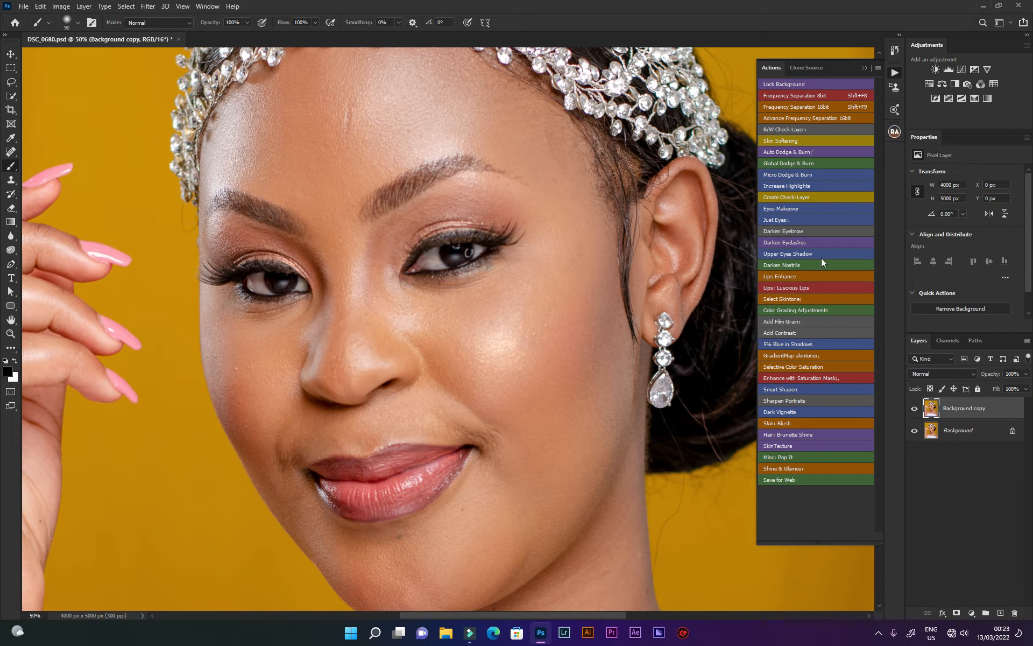
pyautogui.click(789, 287)
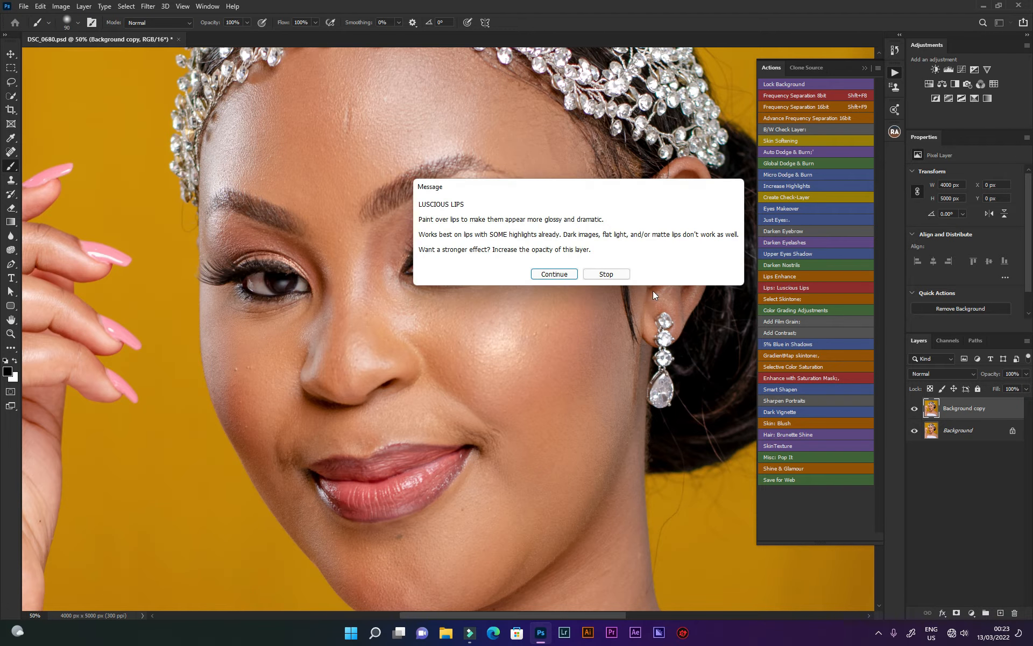
pyautogui.click(564, 277)
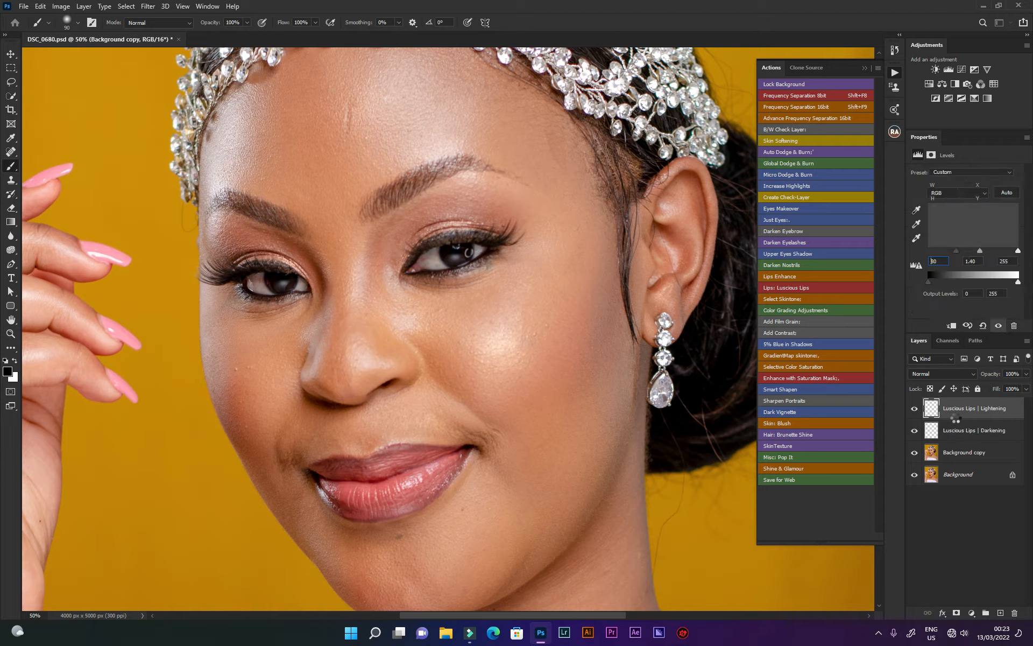
pyautogui.click(954, 408)
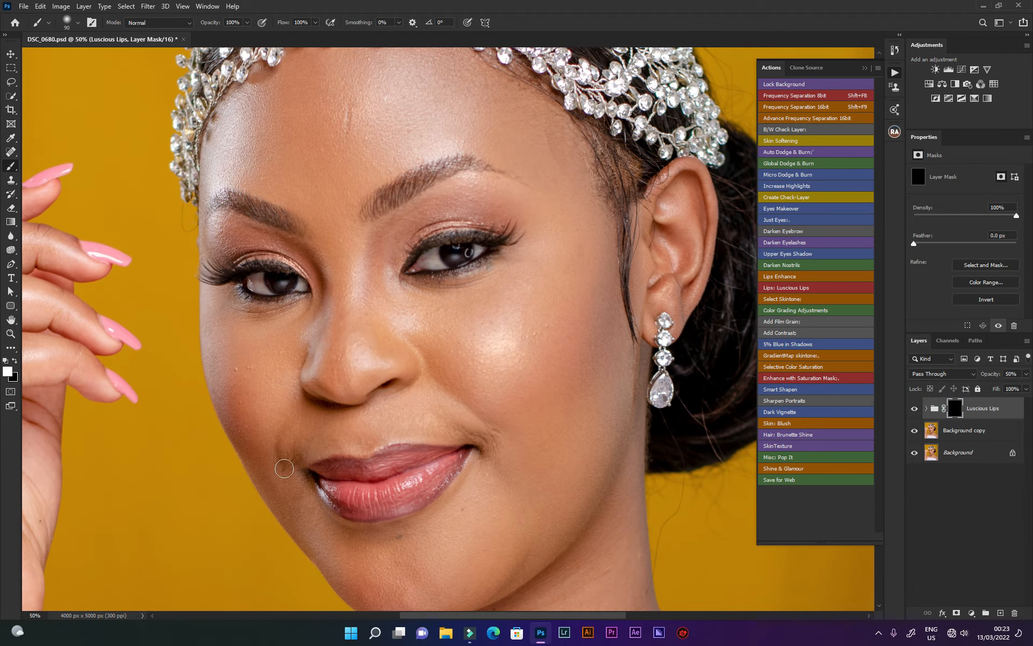
# Paint the lips on the Luscious Lips group's mask and compare them with and without the group.
pyautogui.moveTo(353, 487)
pyautogui.mouseDown()
pyautogui.moveTo(333, 471)
pyautogui.moveTo(419, 477)
pyautogui.moveTo(433, 467)
pyautogui.moveTo(407, 498)
pyautogui.moveTo(369, 507)
pyautogui.moveTo(329, 494)
pyautogui.moveTo(319, 467)
pyautogui.moveTo(442, 455)
pyautogui.moveTo(439, 482)
pyautogui.moveTo(395, 505)
pyautogui.moveTo(407, 498)
pyautogui.moveTo(364, 471)
pyautogui.moveTo(323, 482)
pyautogui.moveTo(382, 506)
pyautogui.moveTo(363, 506)
pyautogui.moveTo(409, 498)
pyautogui.moveTo(439, 465)
pyautogui.moveTo(330, 470)
pyautogui.moveTo(377, 521)
pyautogui.mouseUp()
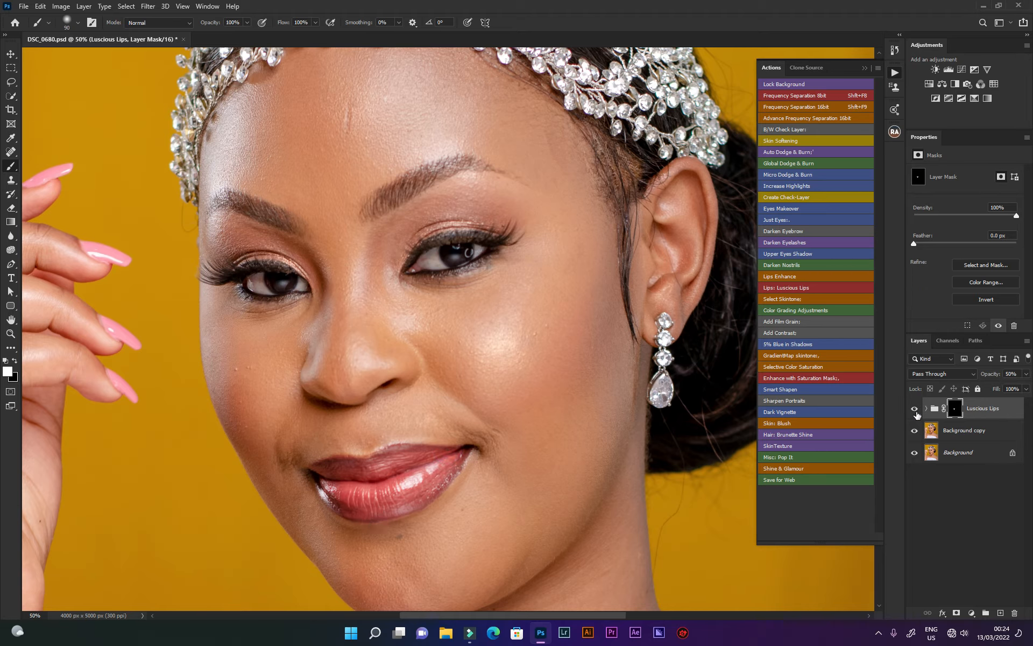
pyautogui.click(914, 409)
pyautogui.click(916, 410)
pyautogui.click(915, 410)
pyautogui.click(916, 414)
# Delete the Luscious Lips group from above the Background copy layer.
pyautogui.moveTo(1007, 417); pyautogui.dragTo(1015, 612)
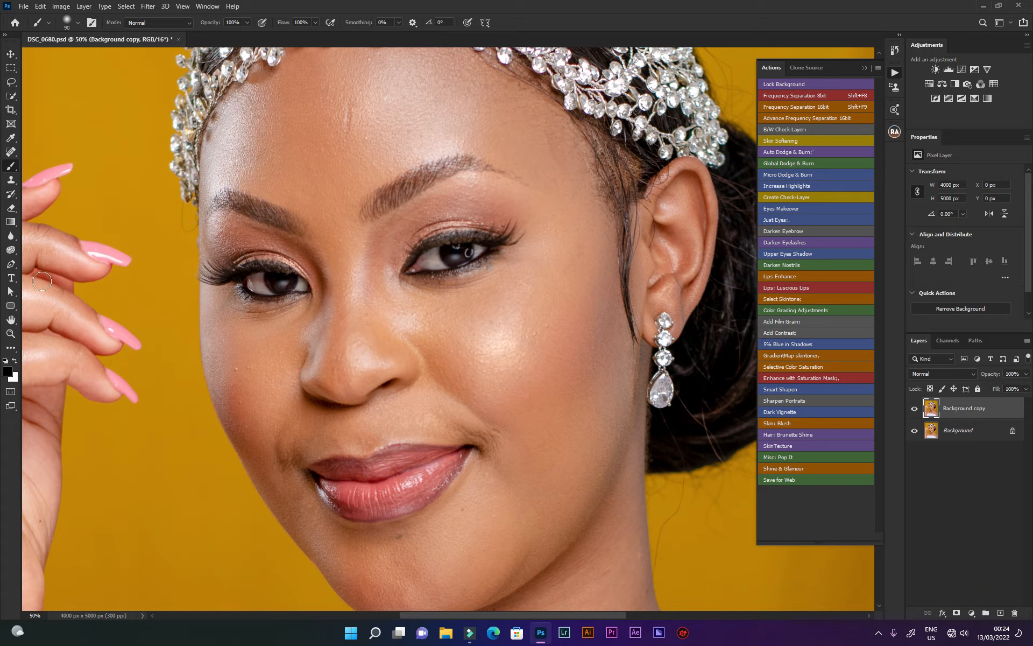
pyautogui.click(10, 333)
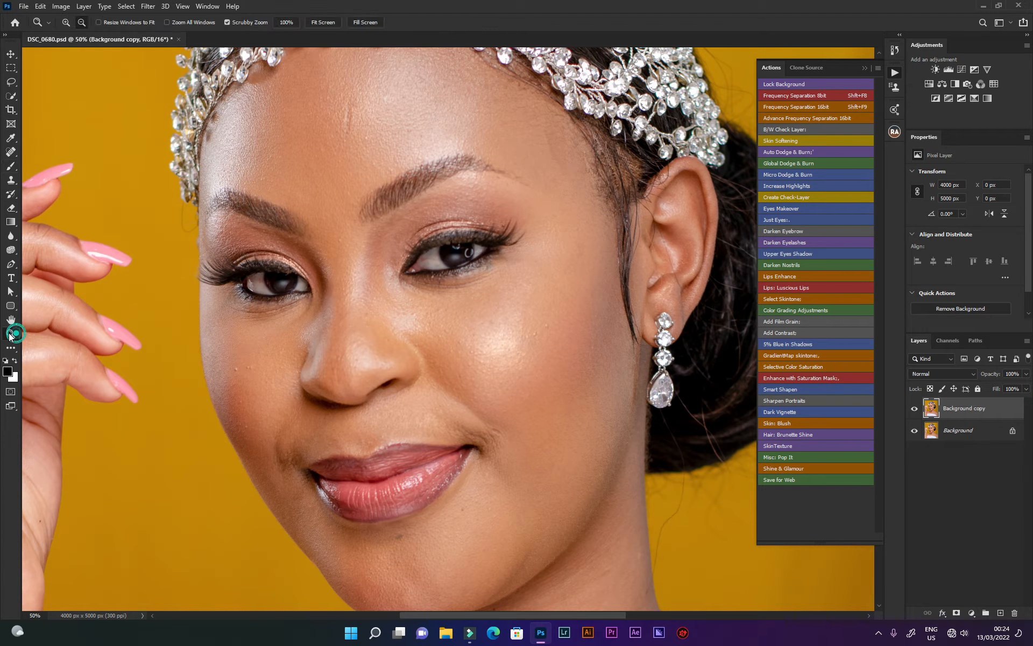
pyautogui.keyDown('alt'); pyautogui.click(425, 293); pyautogui.keyUp('alt')
pyautogui.keyDown('alt'); pyautogui.click(411, 300); pyautogui.keyUp('alt')
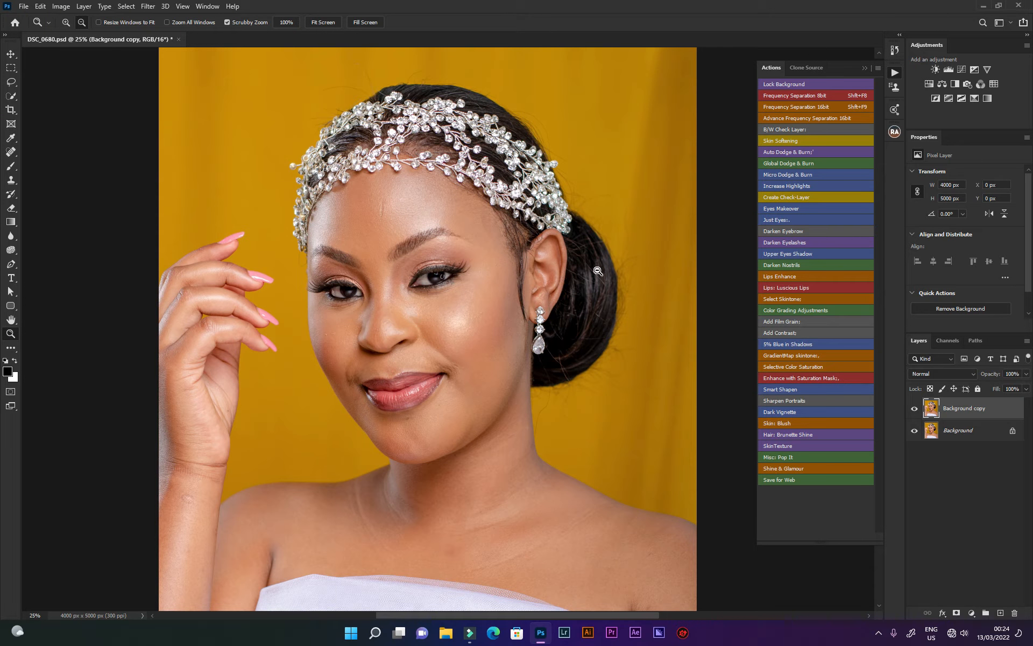
# Try the Select Skintone action with the Skin Tones color range at fuzziness 40, and delete the resulting layer.
pyautogui.click(787, 300)
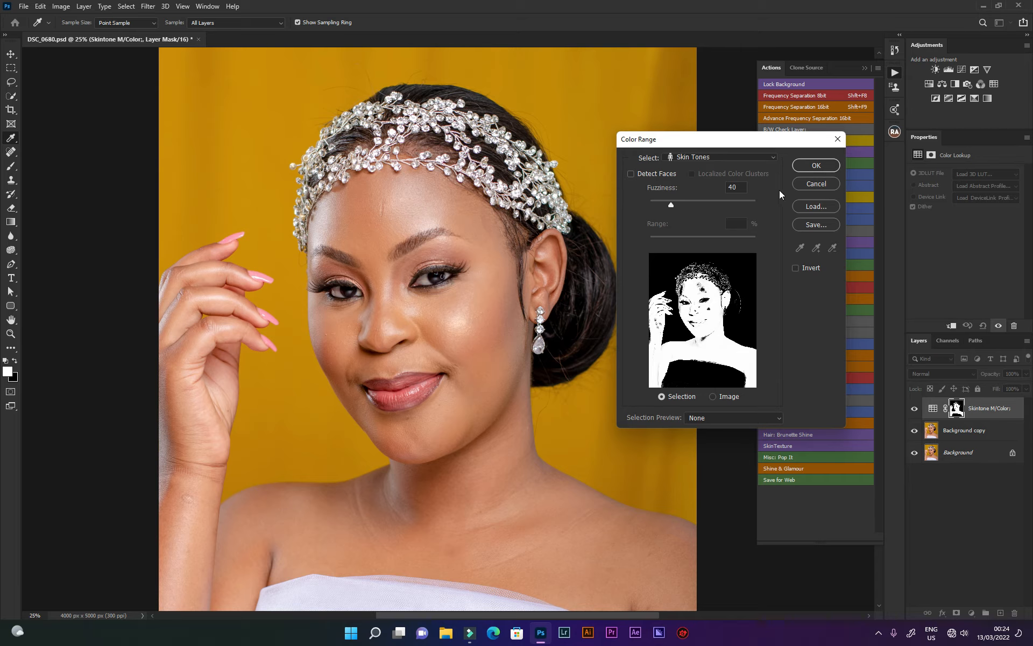
pyautogui.click(817, 166)
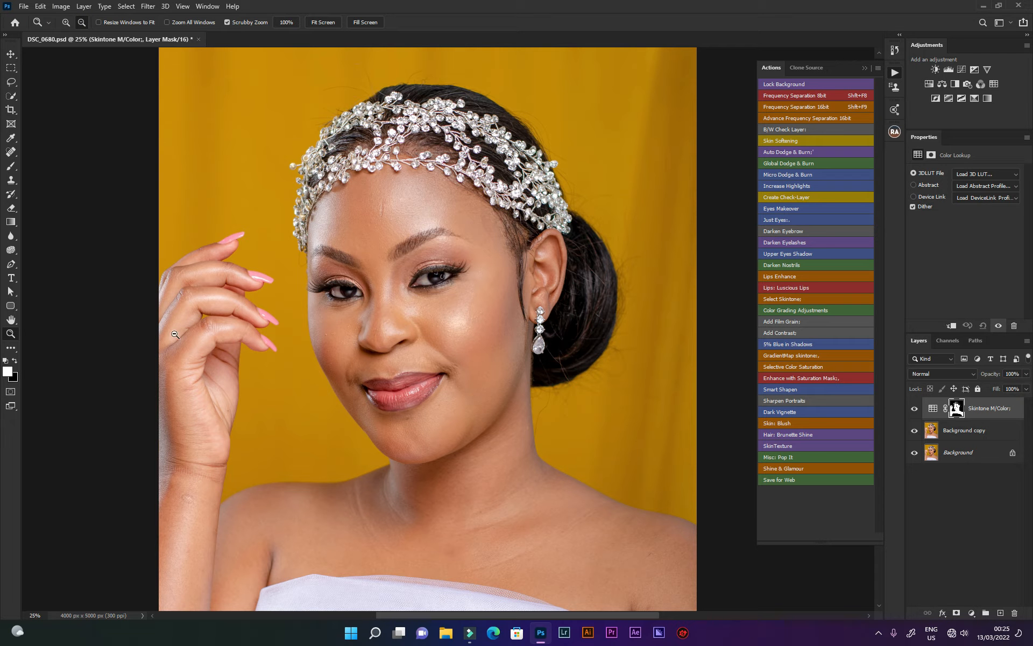
pyautogui.moveTo(1005, 409); pyautogui.dragTo(1018, 613)
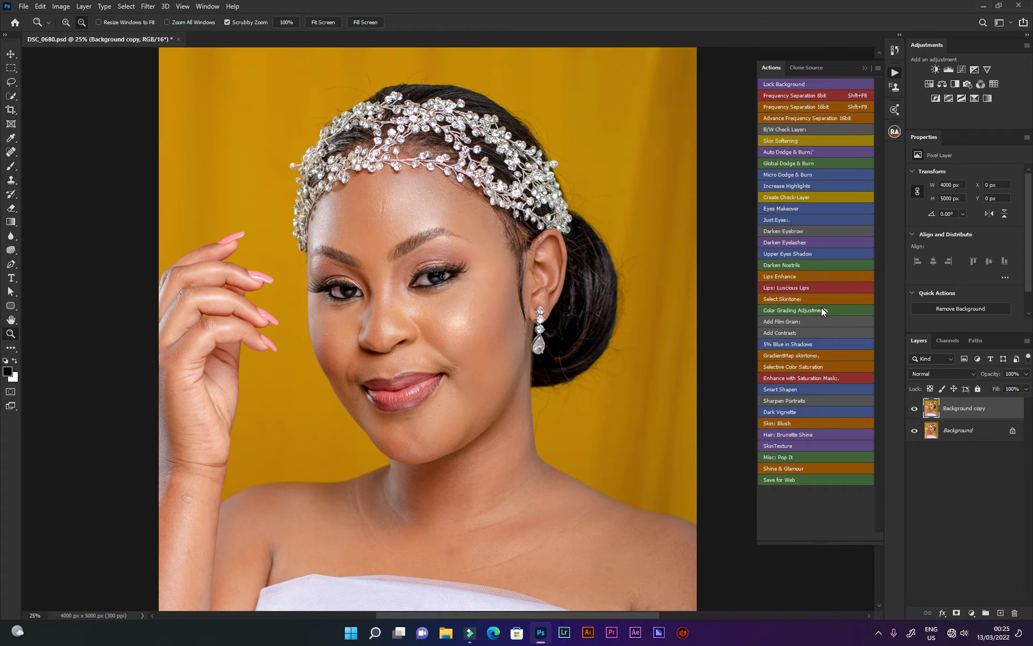
# Run the Select Skintone action with the color range set to Sampled Colors, and sample the skin on the face and neck.
pyautogui.click(785, 298)
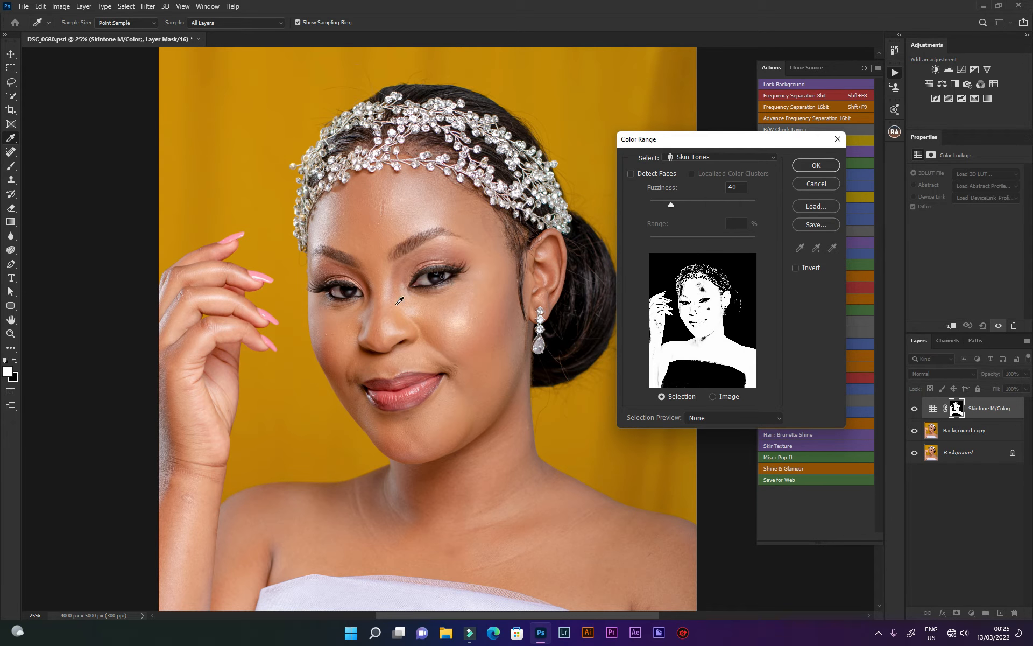
pyautogui.click(688, 158)
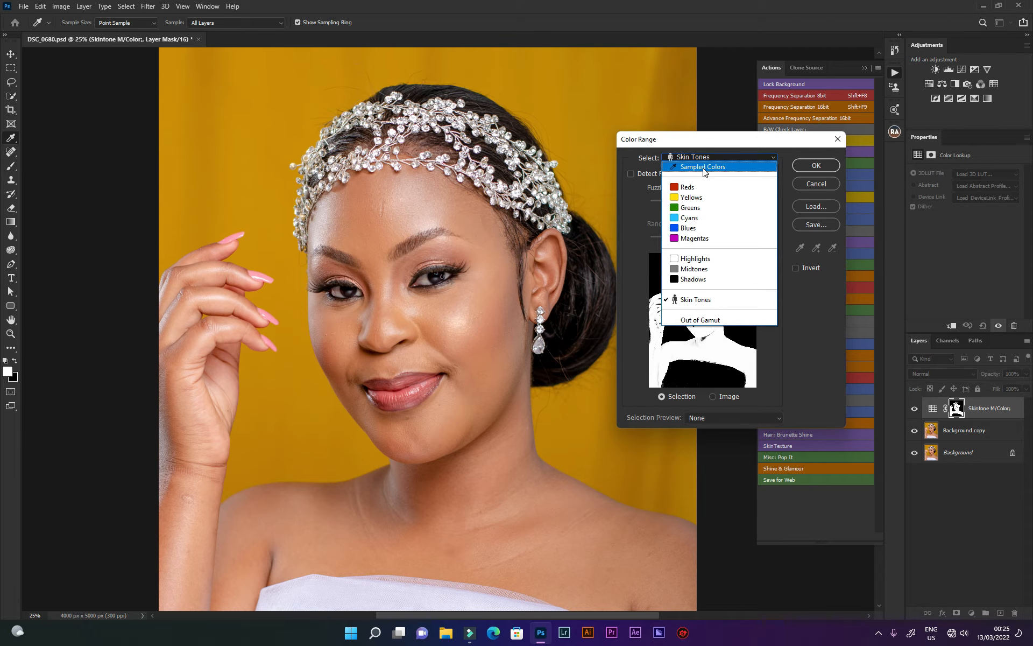
pyautogui.click(704, 168)
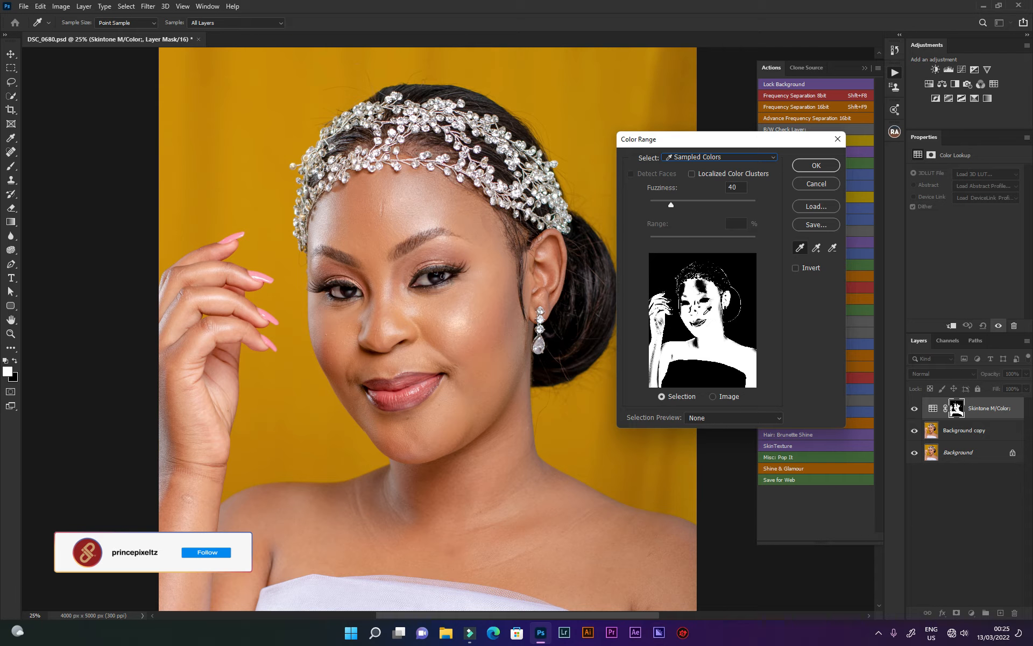
pyautogui.click(708, 311)
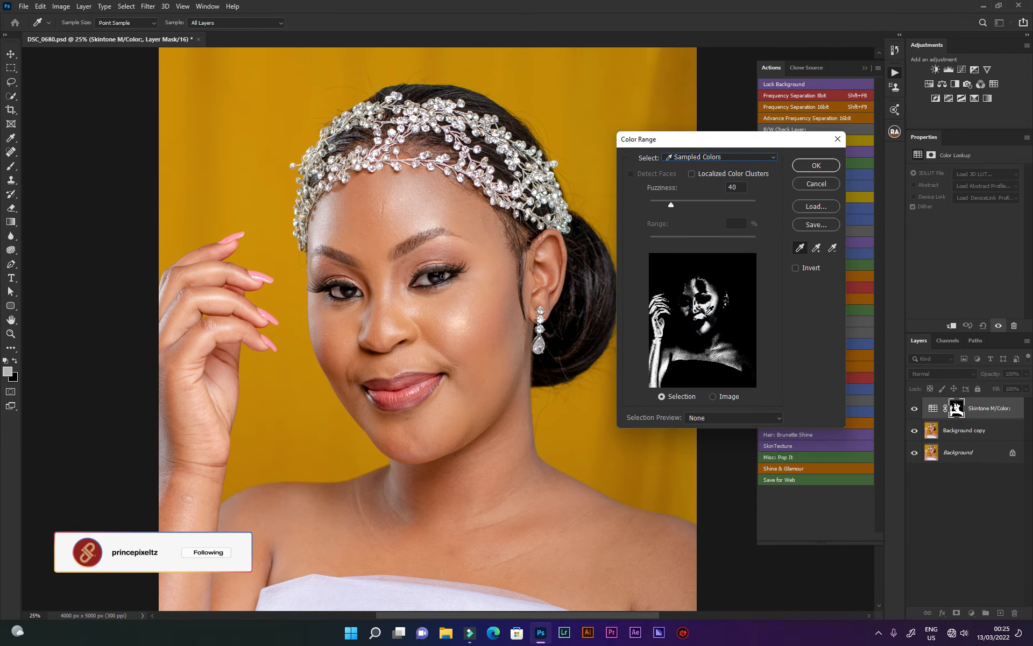
pyautogui.click(715, 302)
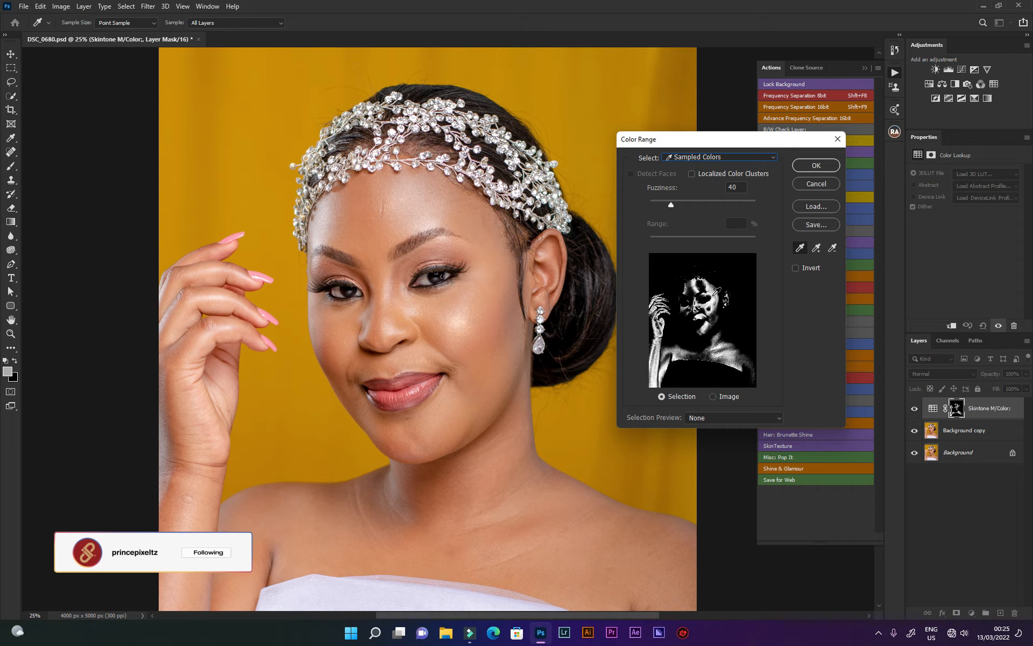
pyautogui.click(718, 345)
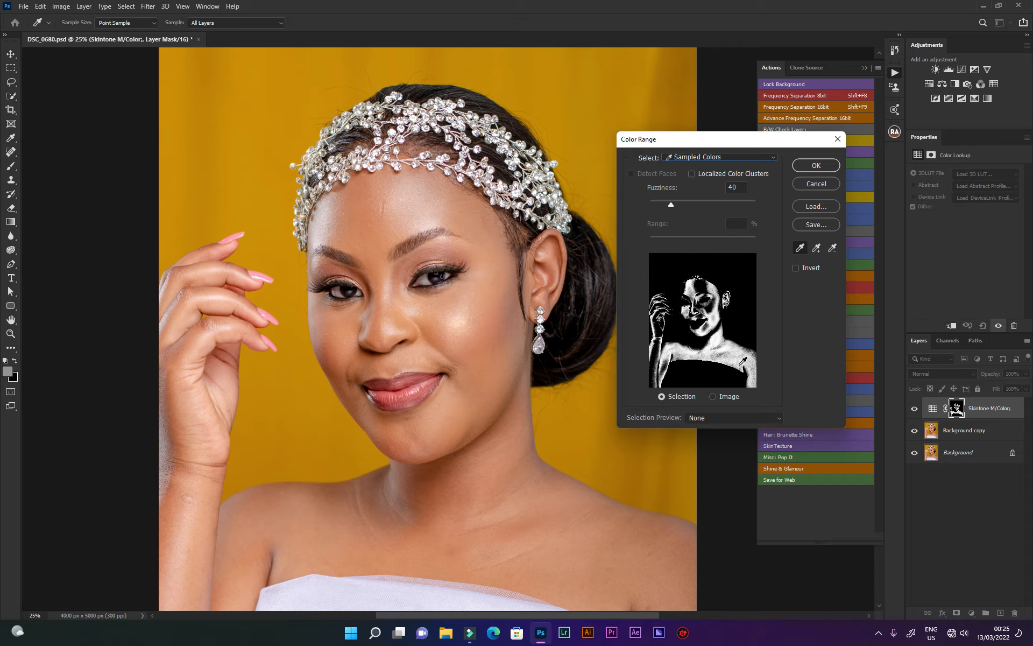
# Add the forehead and neck tones to the sampled color range, subtract the white dress, and accept the selection.
pyautogui.click(816, 248)
pyautogui.click(710, 289)
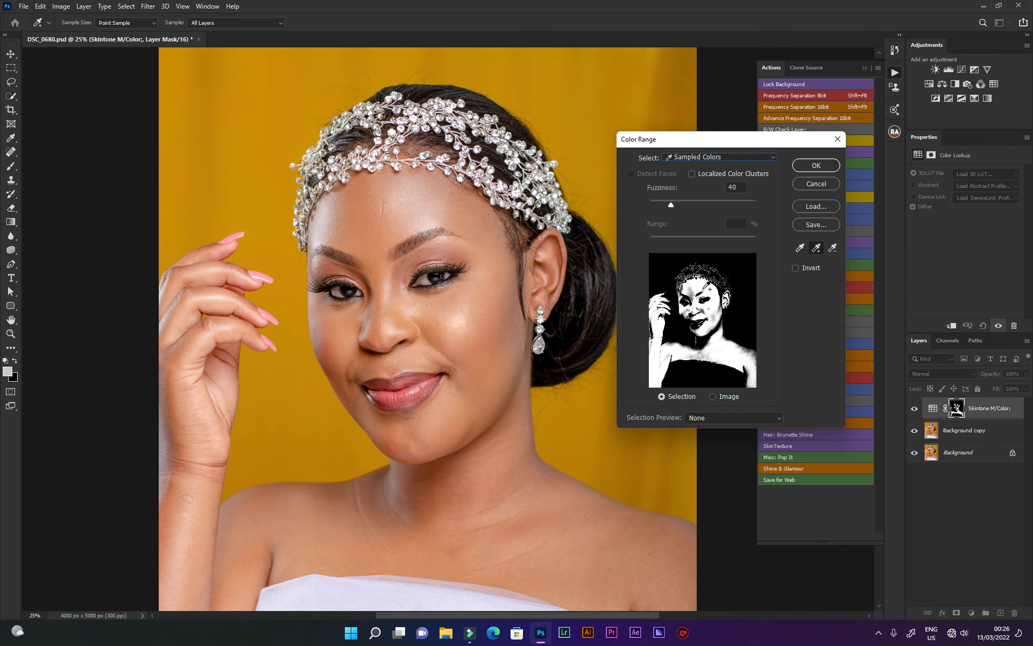
pyautogui.click(698, 291)
pyautogui.click(694, 289)
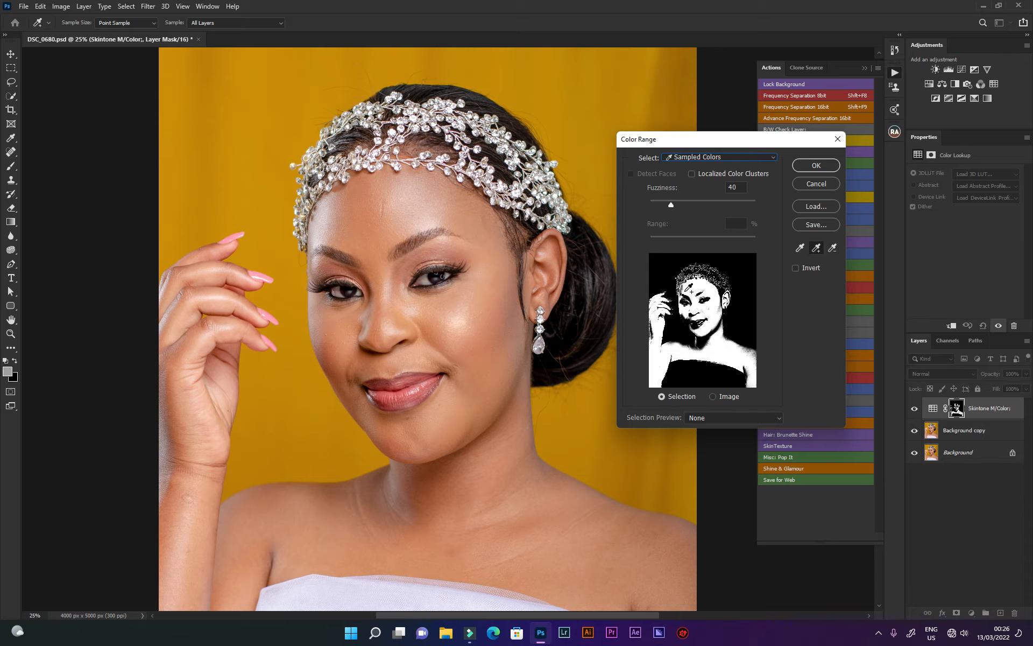
pyautogui.click(707, 348)
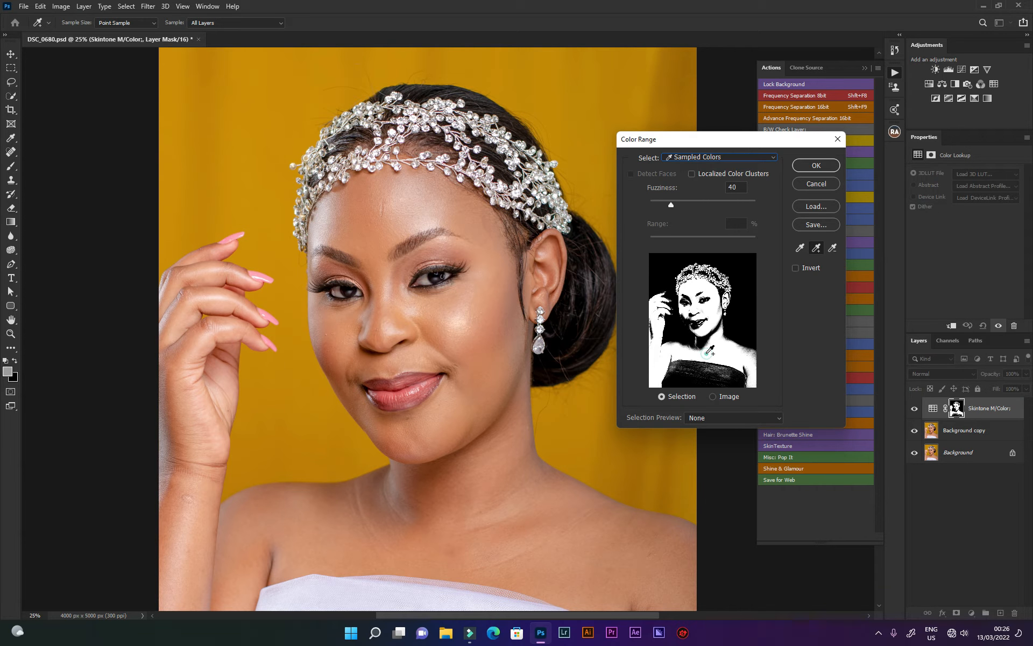
pyautogui.click(705, 347)
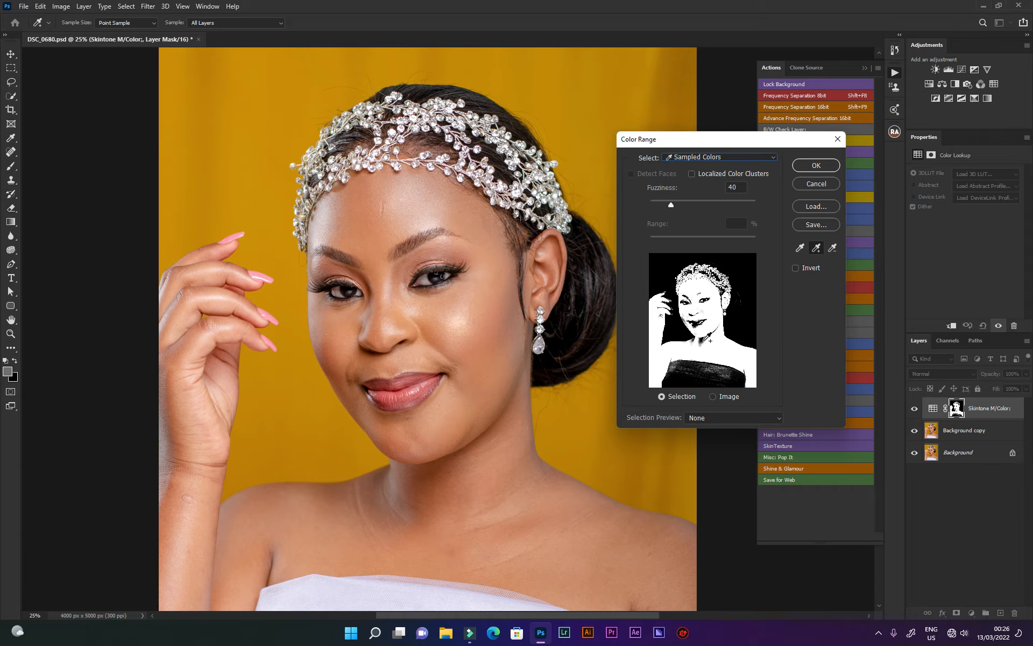
pyautogui.click(708, 343)
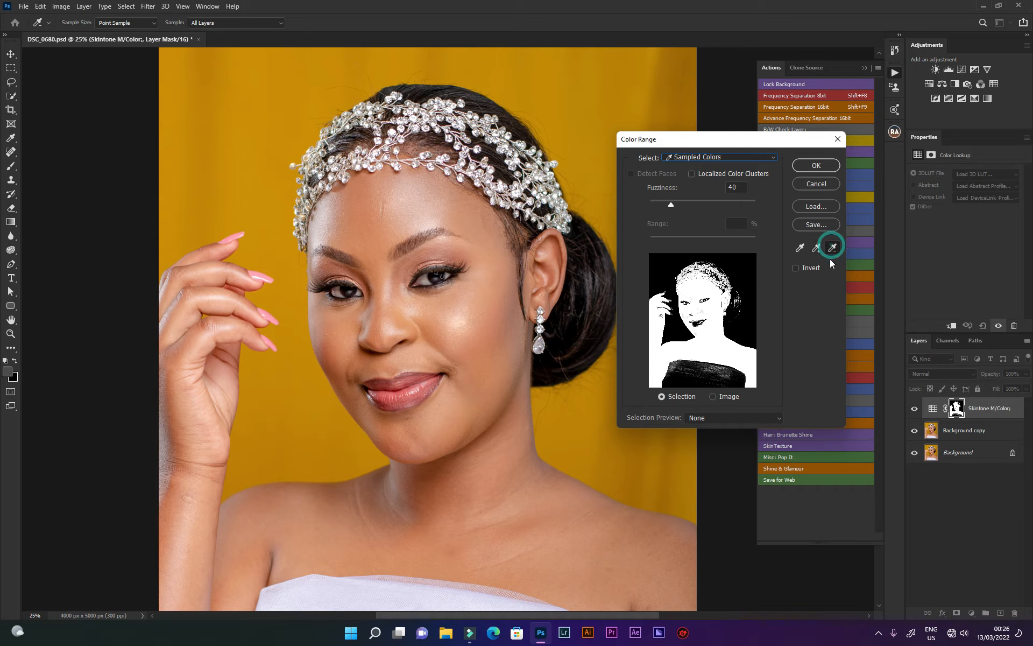
pyautogui.click(724, 374)
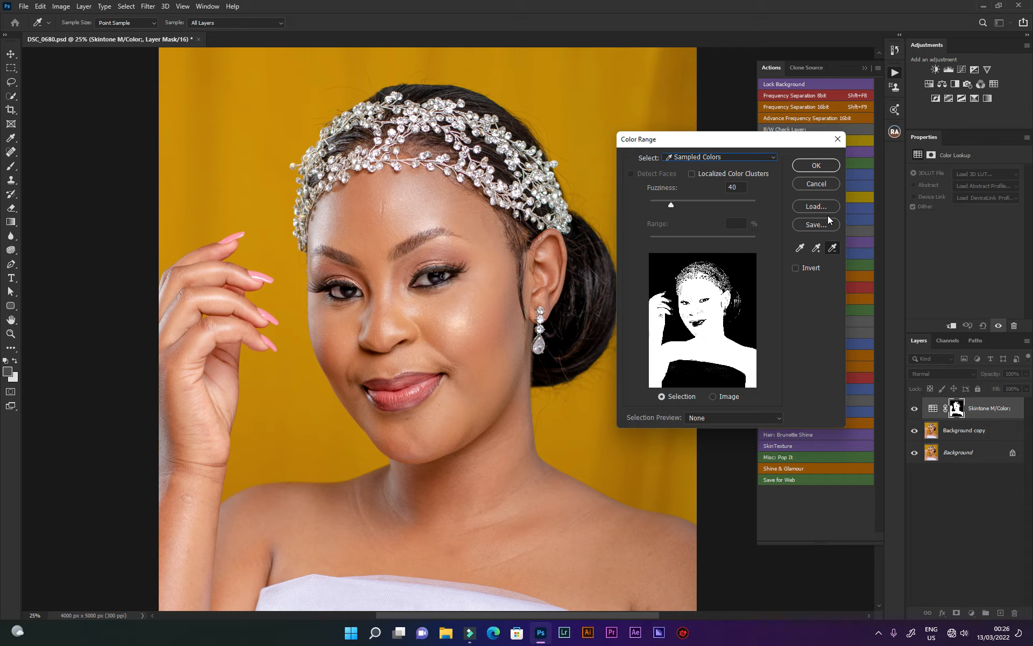
pyautogui.click(816, 165)
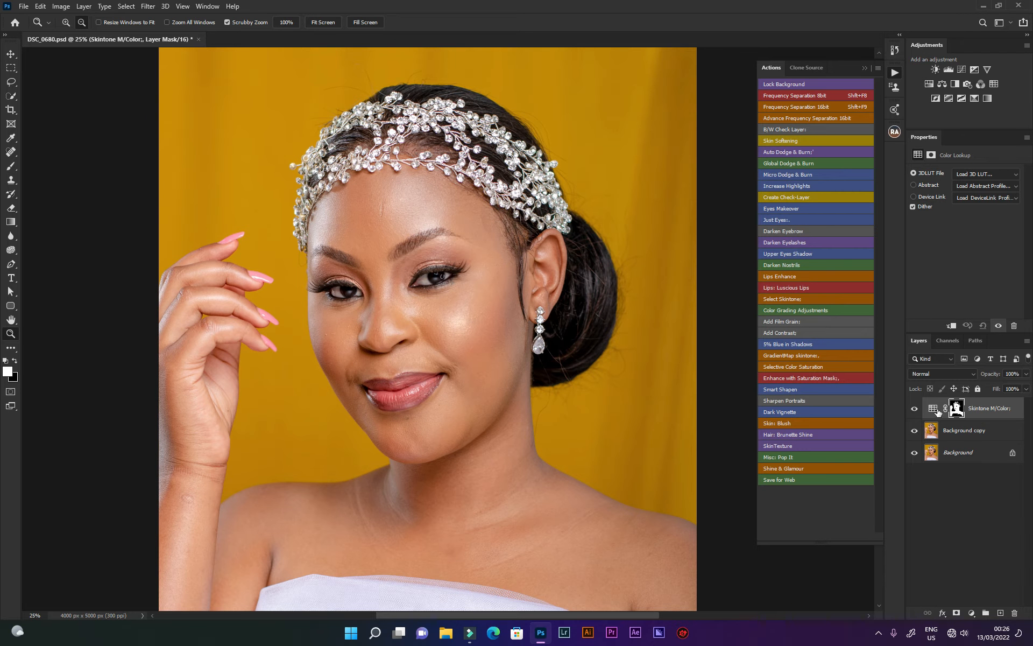
pyautogui.click(934, 409)
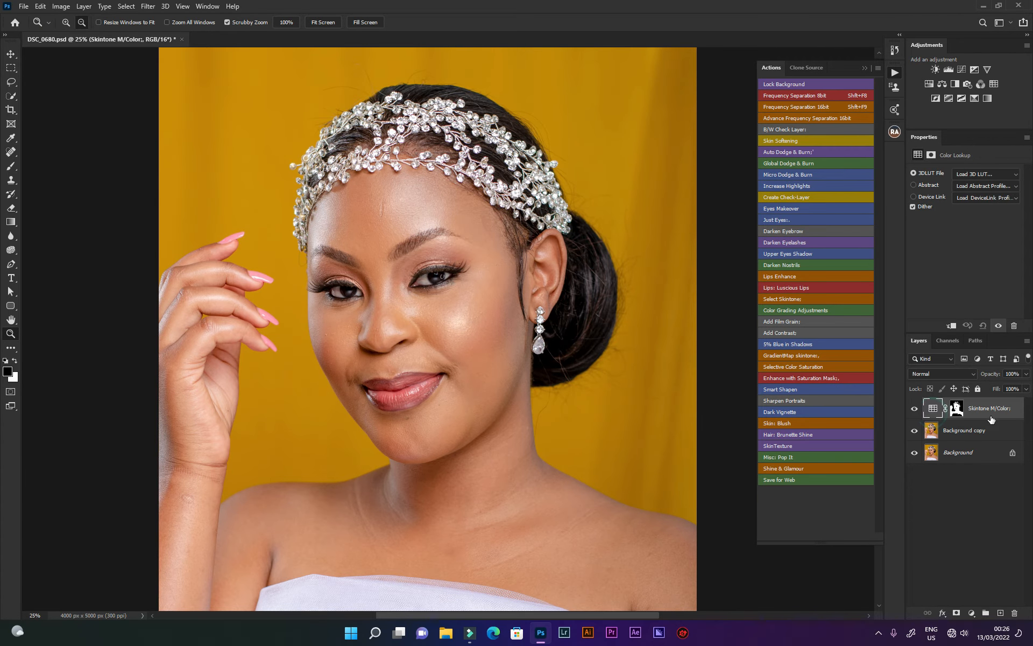
pyautogui.doubleClick(931, 410)
pyautogui.click(208, 6)
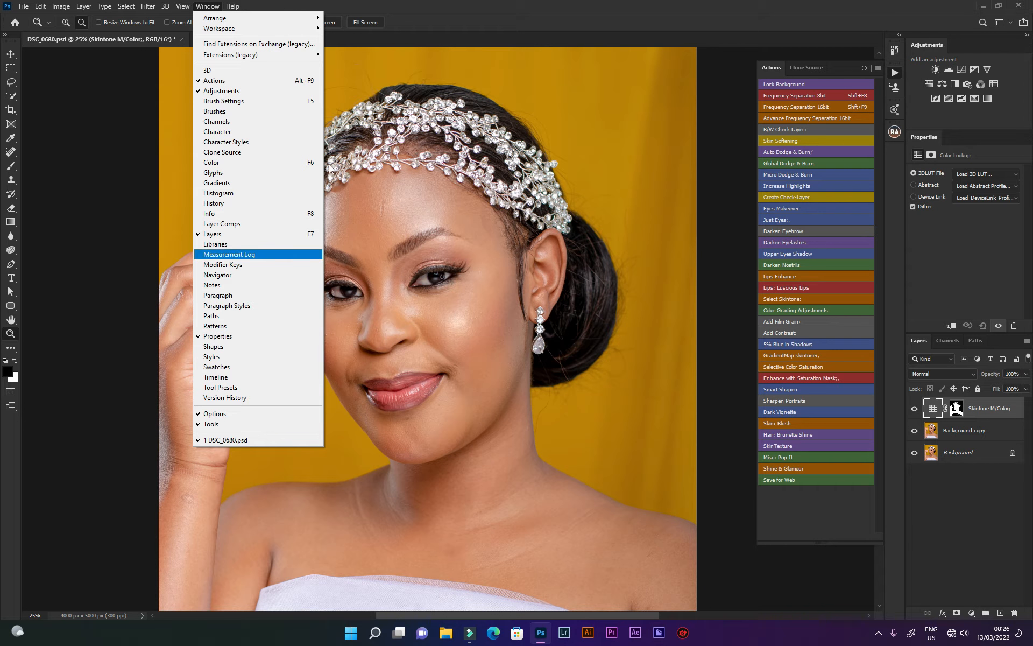
pyautogui.doubleClick(509, 10)
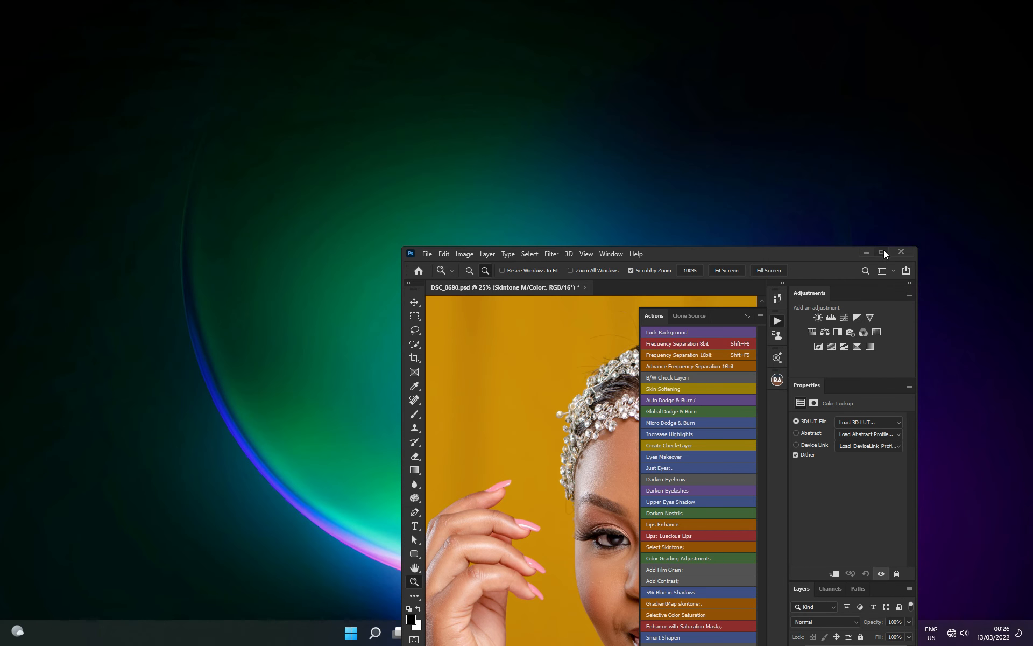
pyautogui.click(883, 252)
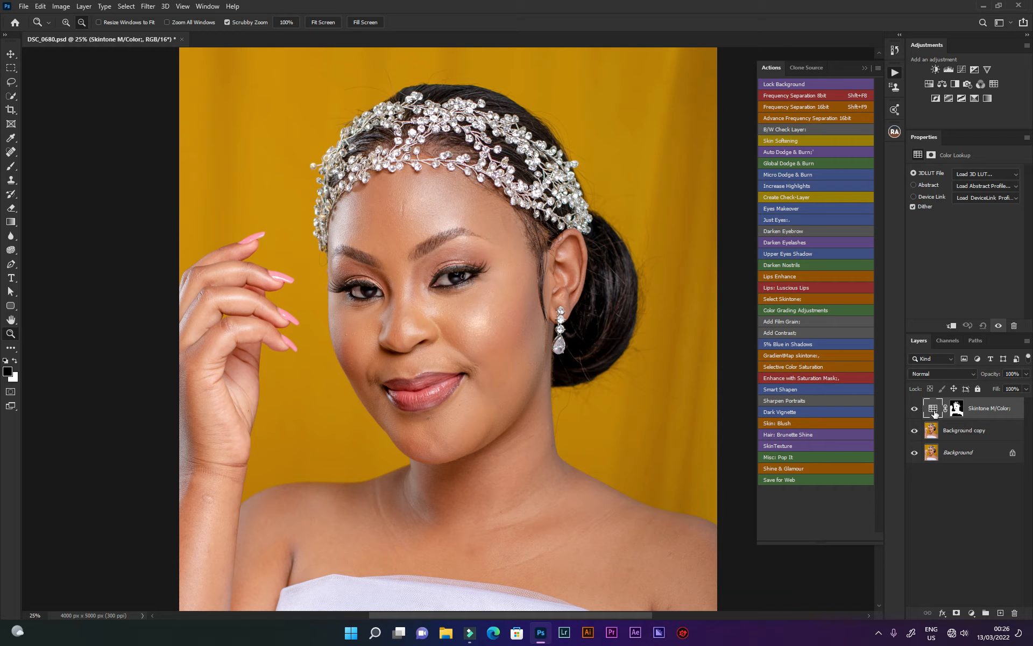
# Try the Light Skintone 6.CUBE LUT on the Skintone Color Lookup layer and replace it with a Medium Skintone 7 LUT.
pyautogui.click(982, 173)
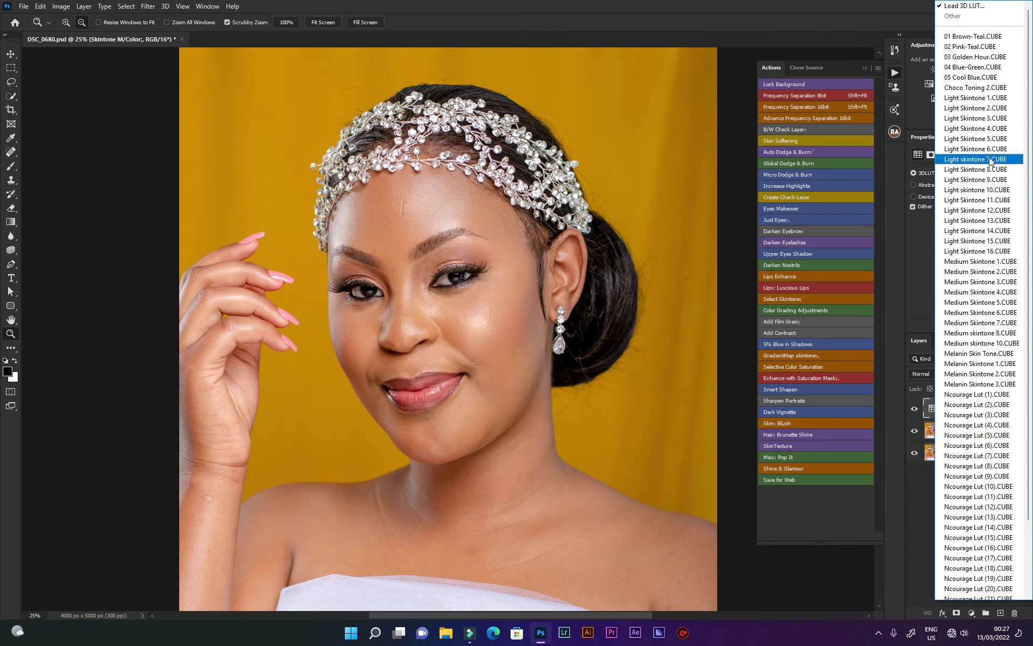
pyautogui.click(967, 149)
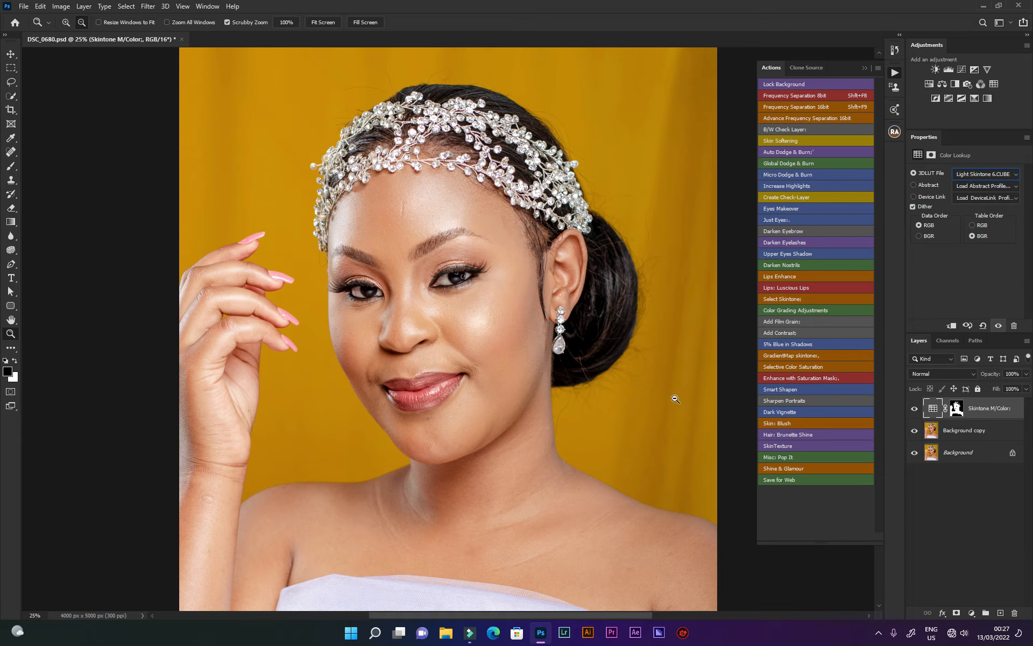
pyautogui.click(983, 175)
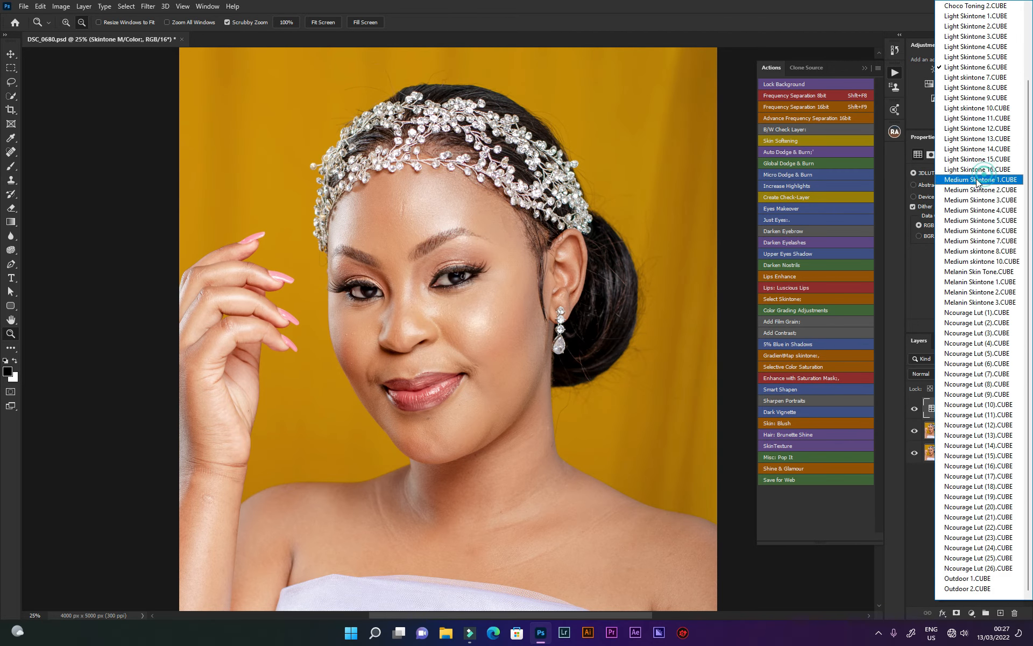
pyautogui.click(978, 242)
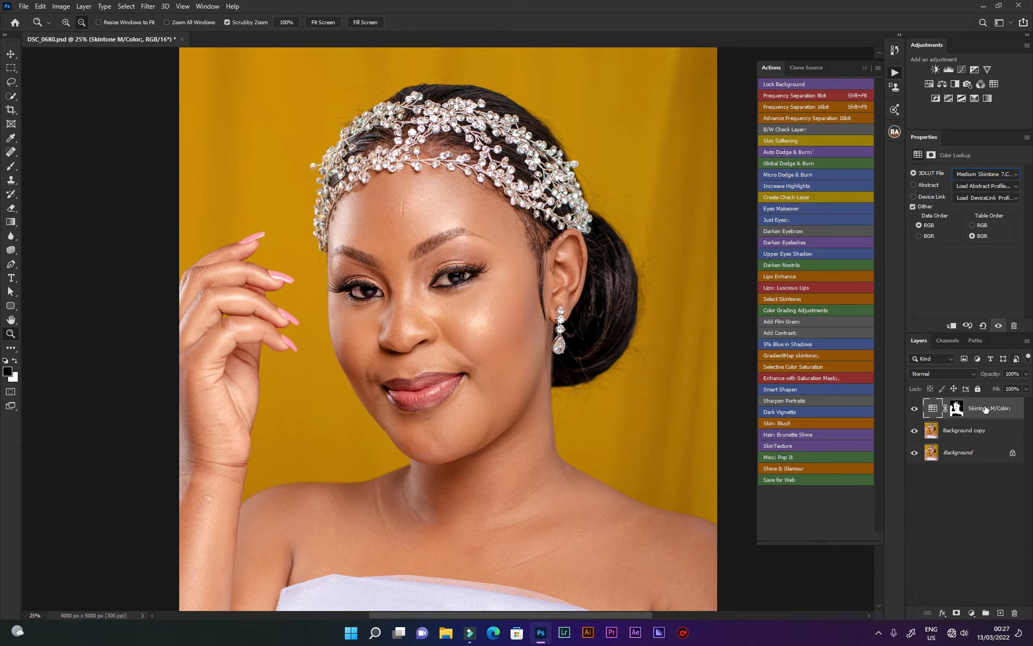
# Compare the portrait with and without the Skintone Color Lookup layer.
pyautogui.click(915, 409)
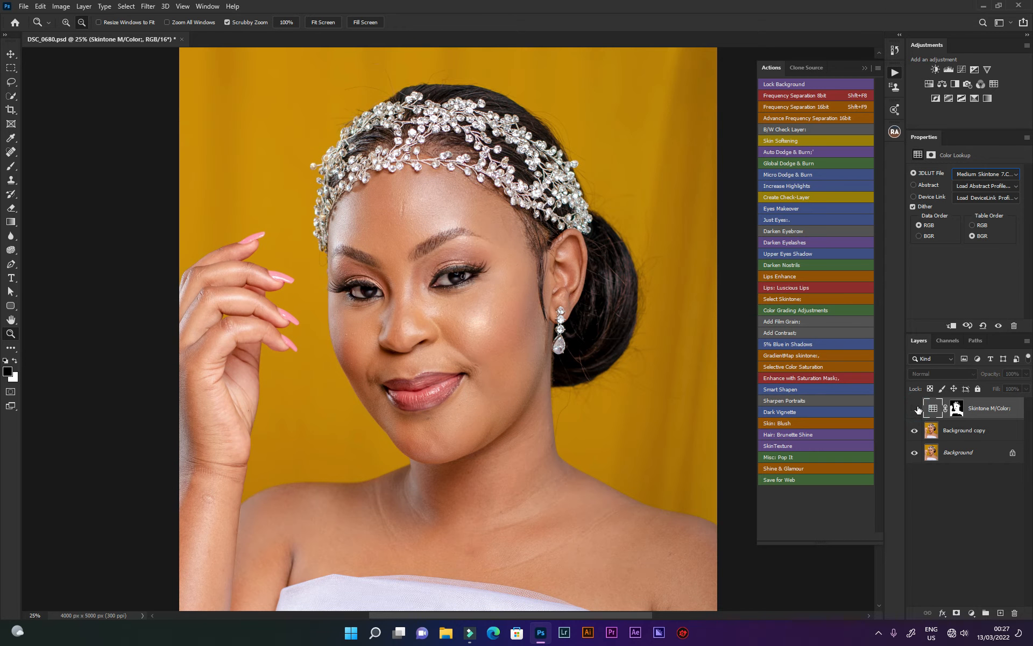
pyautogui.click(916, 410)
pyautogui.click(913, 412)
pyautogui.click(915, 409)
pyautogui.click(916, 412)
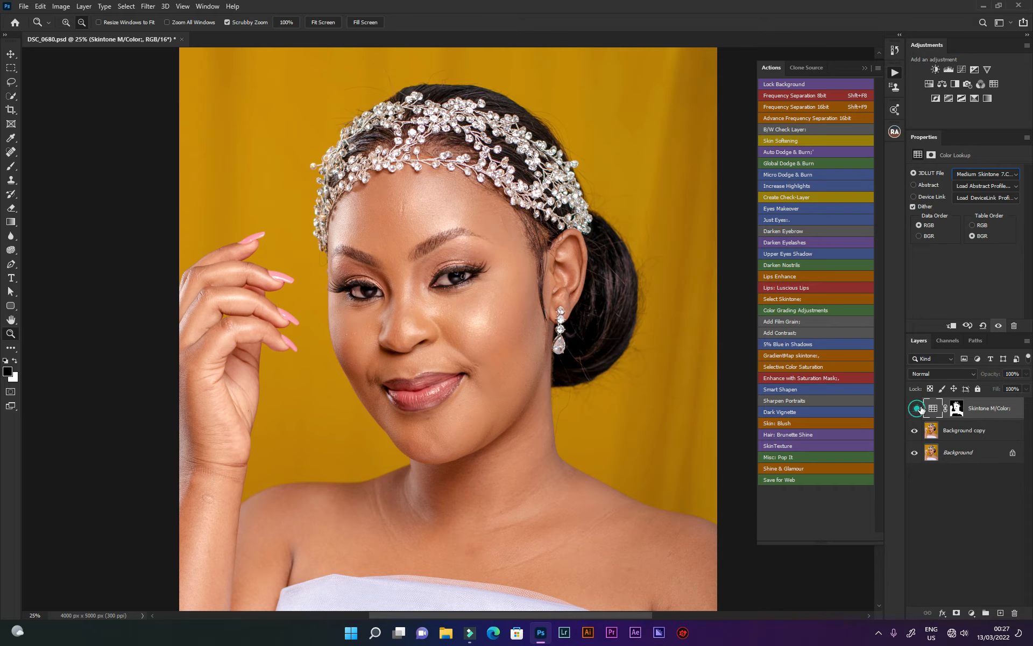
pyautogui.click(915, 409)
# Brush black over the headpiece, hair and background on the Skintone layer's mask with an enlarged brush.
pyautogui.click(955, 408)
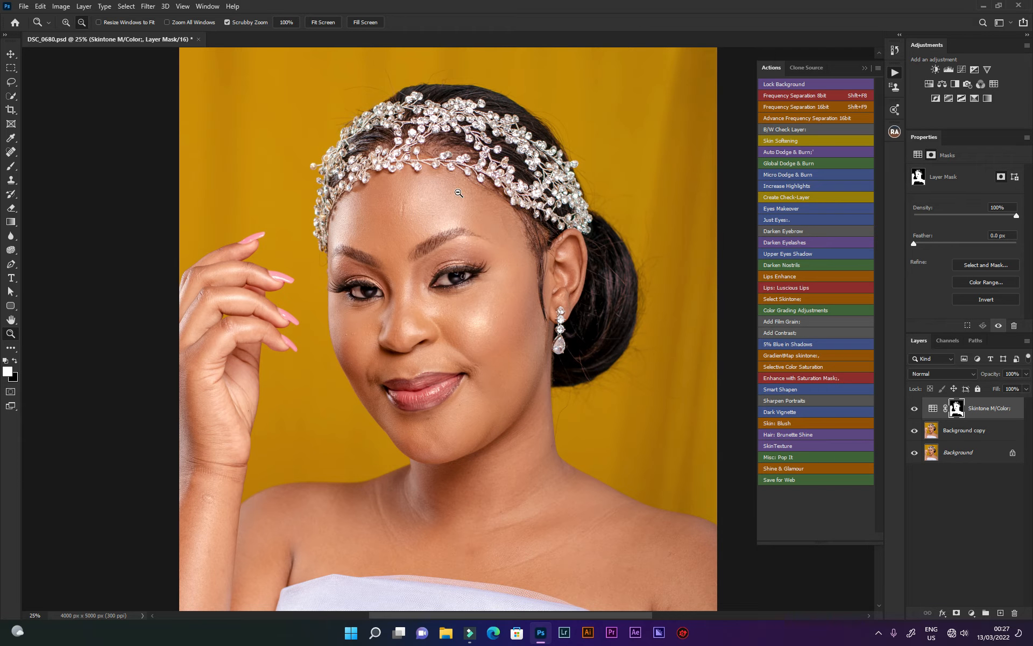
pyautogui.click(915, 410)
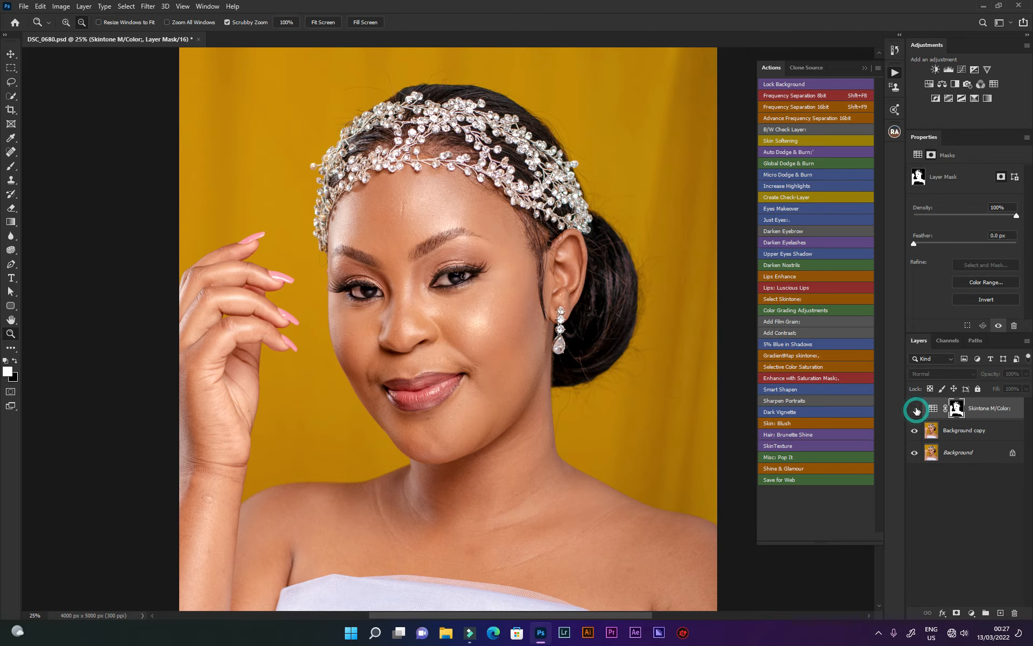
pyautogui.click(915, 412)
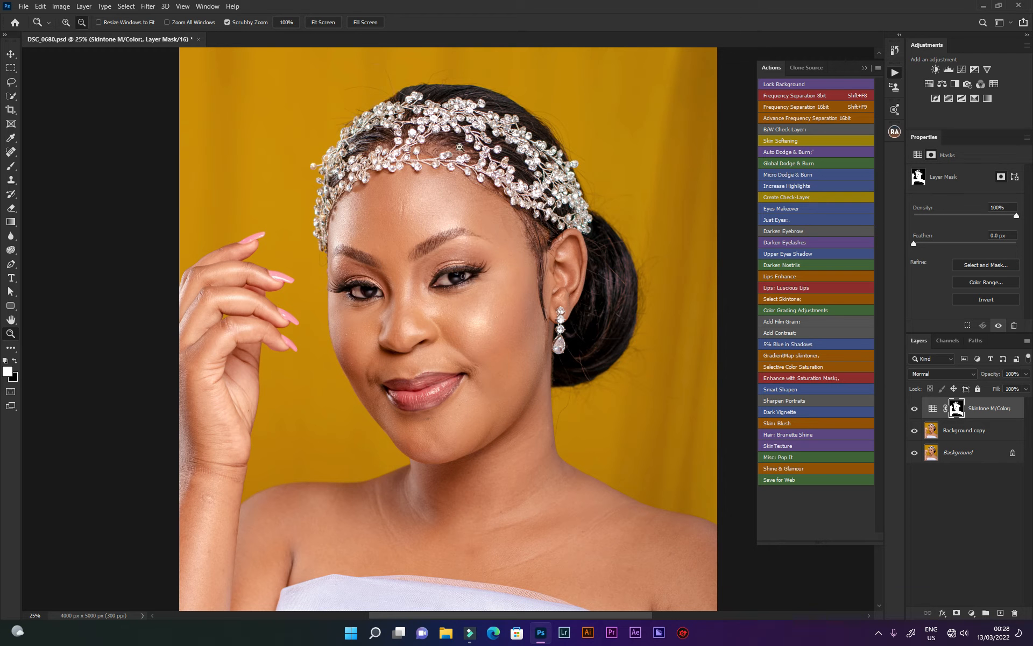
pyautogui.click(13, 167)
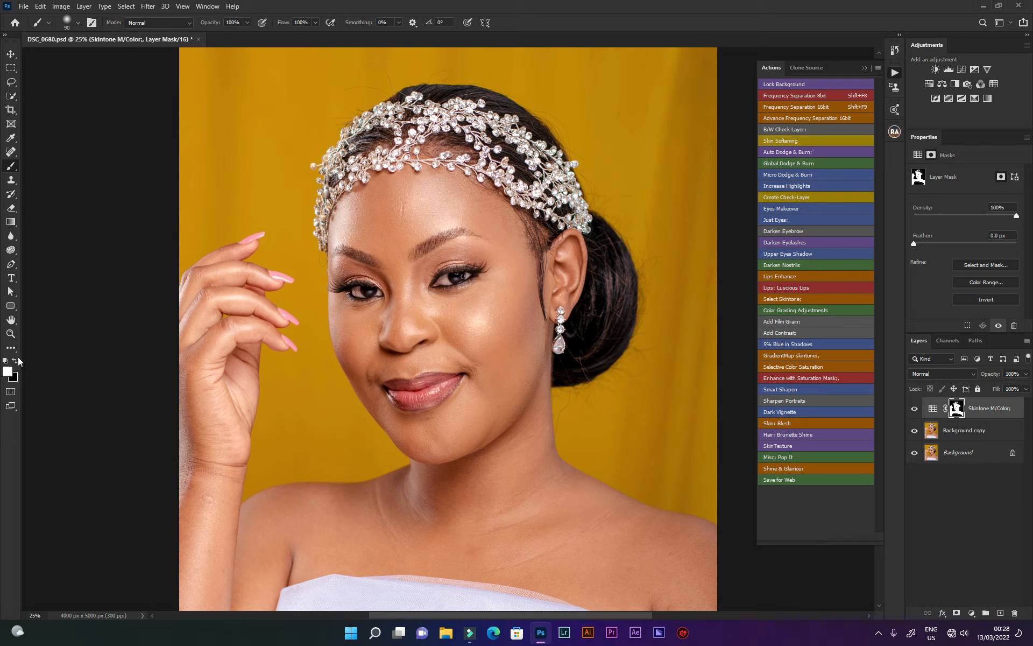
pyautogui.click(15, 361)
pyautogui.press(']')
pyautogui.press(']')
pyautogui.press(']')
pyautogui.press(']')
pyautogui.press(']')
pyautogui.press(']')
pyautogui.press('[')
pyautogui.press('[')
pyautogui.press('[')
pyautogui.press('[')
pyautogui.press('[')
pyautogui.click(394, 126)
pyautogui.click(500, 164)
pyautogui.click(584, 196)
pyautogui.click(551, 133)
pyautogui.click(622, 264)
pyautogui.click(692, 120)
# Reduce the brush size and mask the eyes out of the Skintone effect with black.
pyautogui.press('[')
pyautogui.press('[')
pyautogui.press('[')
pyautogui.press('[')
pyautogui.press('[')
pyautogui.press('[')
pyautogui.press('[')
pyautogui.moveTo(438, 280)
pyautogui.mouseDown()
pyautogui.moveTo(473, 274)
pyautogui.moveTo(436, 285)
pyautogui.moveTo(480, 268)
pyautogui.moveTo(376, 295)
pyautogui.moveTo(362, 281)
pyautogui.moveTo(342, 287)
pyautogui.moveTo(386, 294)
pyautogui.mouseUp()
# Paint black over the lips on the Skintone layer's mask with a smaller brush.
pyautogui.press('[')
pyautogui.press('[')
pyautogui.click(393, 386)
pyautogui.moveTo(393, 386); pyautogui.dragTo(447, 379)
pyautogui.moveTo(448, 380)
pyautogui.mouseDown()
pyautogui.moveTo(412, 388)
pyautogui.moveTo(445, 388)
pyautogui.moveTo(435, 393)
pyautogui.mouseUp()
pyautogui.moveTo(428, 391); pyautogui.dragTo(393, 395)
pyautogui.click(403, 398)
pyautogui.click(461, 371)
# Compare the portrait with and without the masked Skintone layer and delete the layer.
pyautogui.click(914, 409)
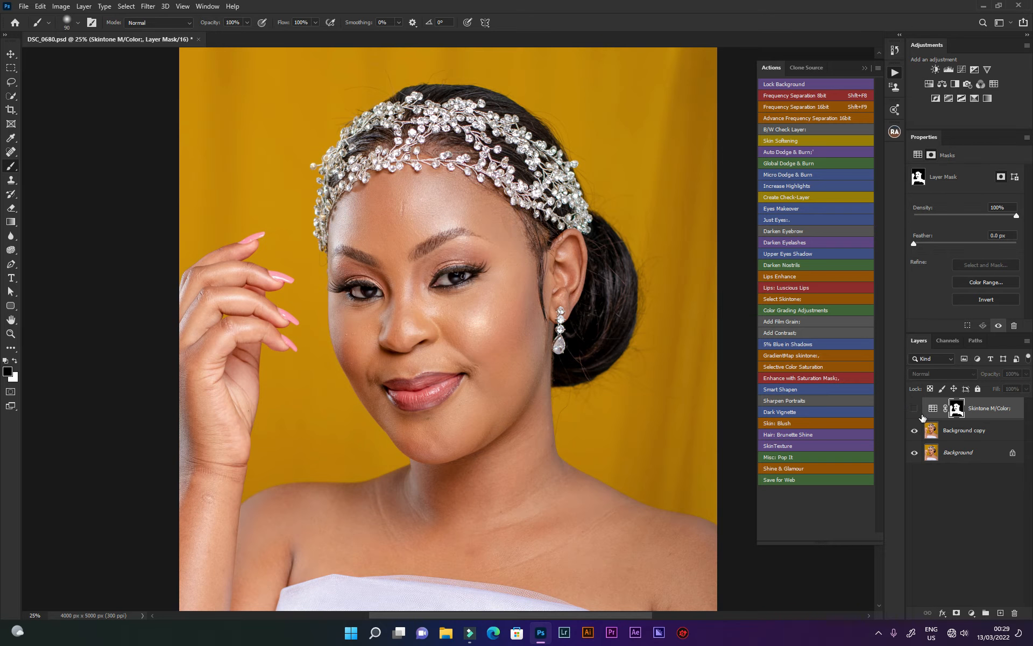
pyautogui.click(915, 409)
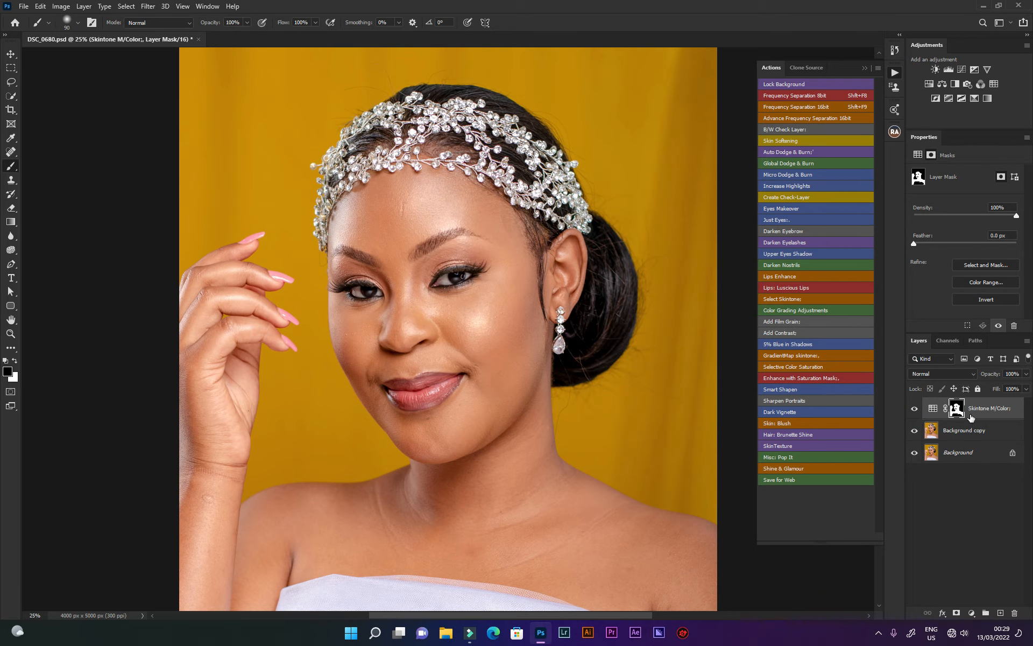
pyautogui.moveTo(999, 409); pyautogui.dragTo(1015, 613)
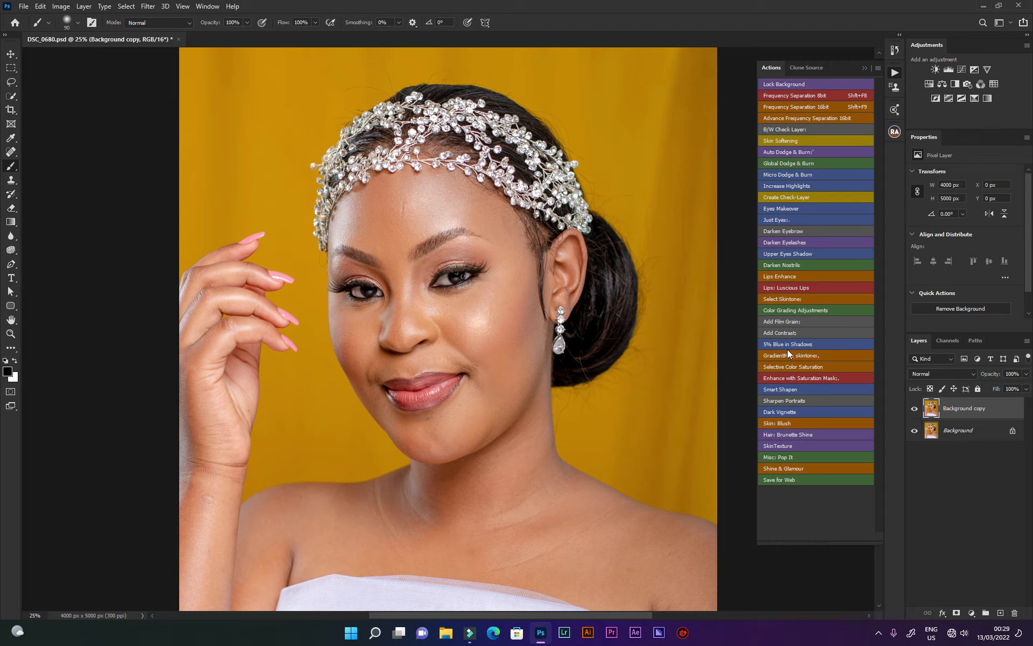
# Run the Color Grading Adjustments action and load the Light skintone 7.CUBE lookup into the group's LUT layer.
pyautogui.click(789, 308)
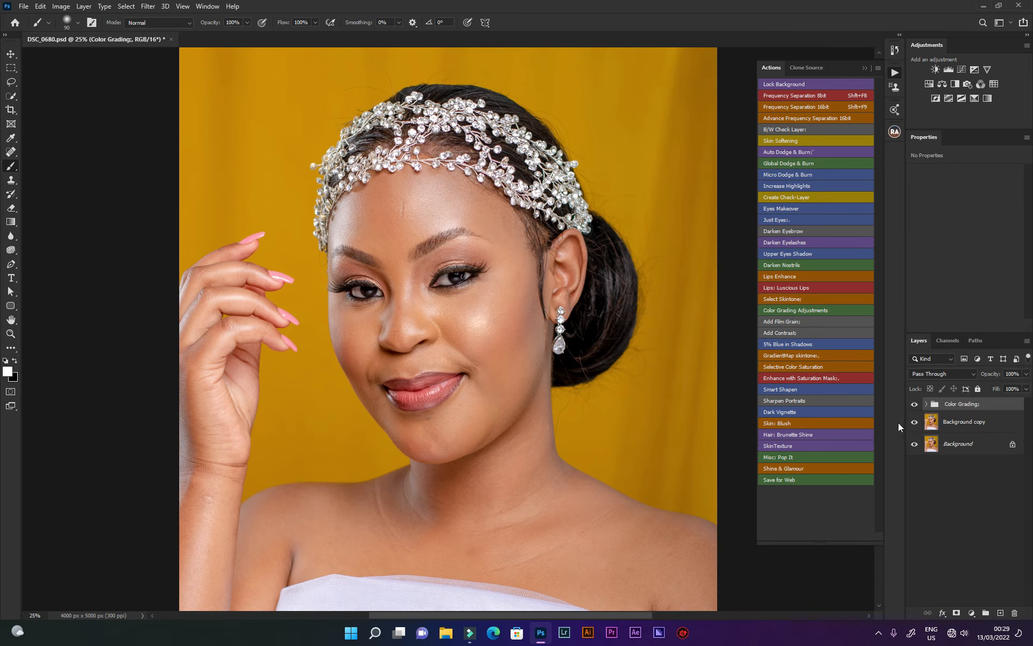
pyautogui.click(926, 404)
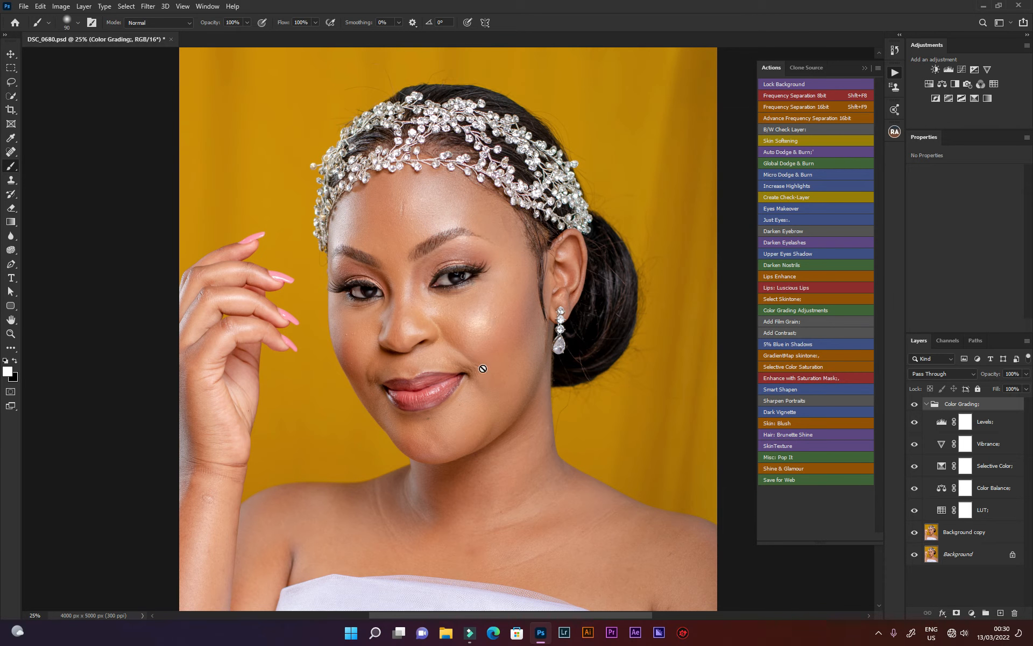
pyautogui.click(999, 511)
pyautogui.click(936, 515)
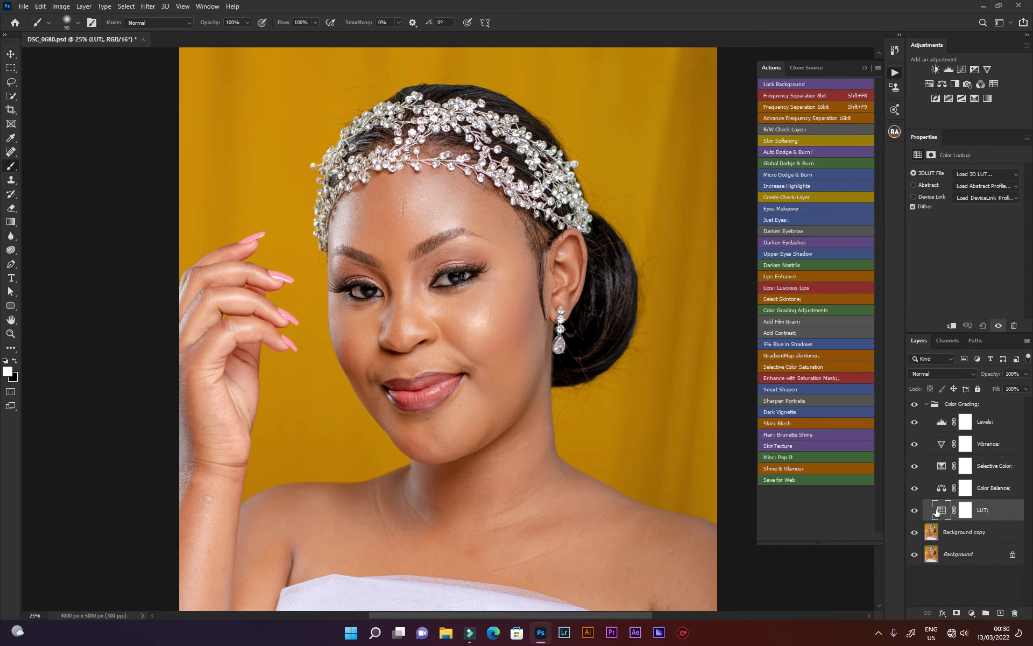
pyautogui.click(974, 173)
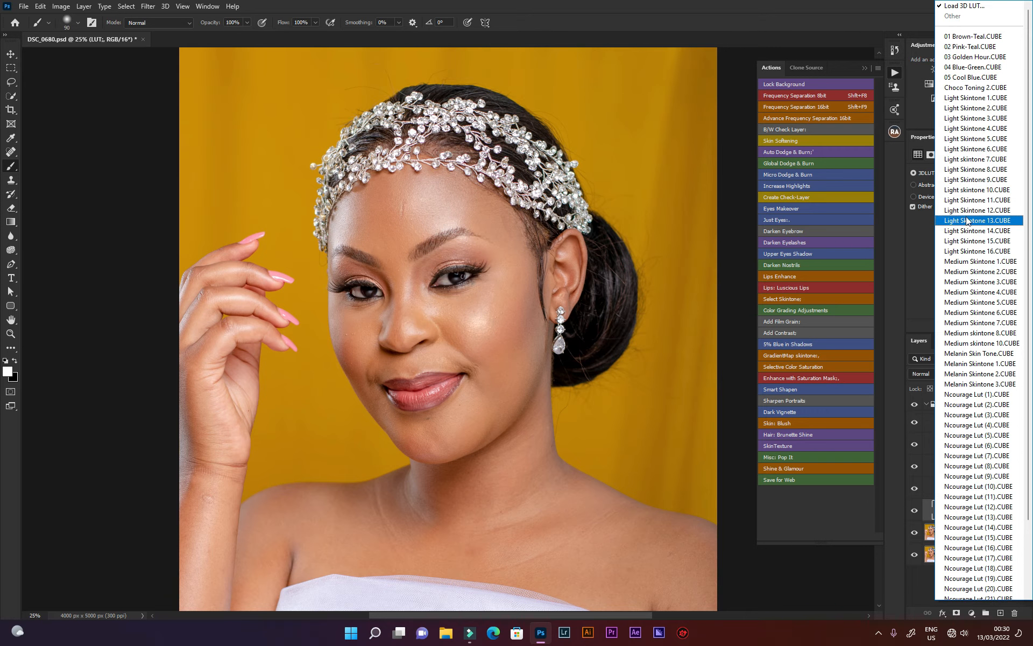
pyautogui.click(971, 159)
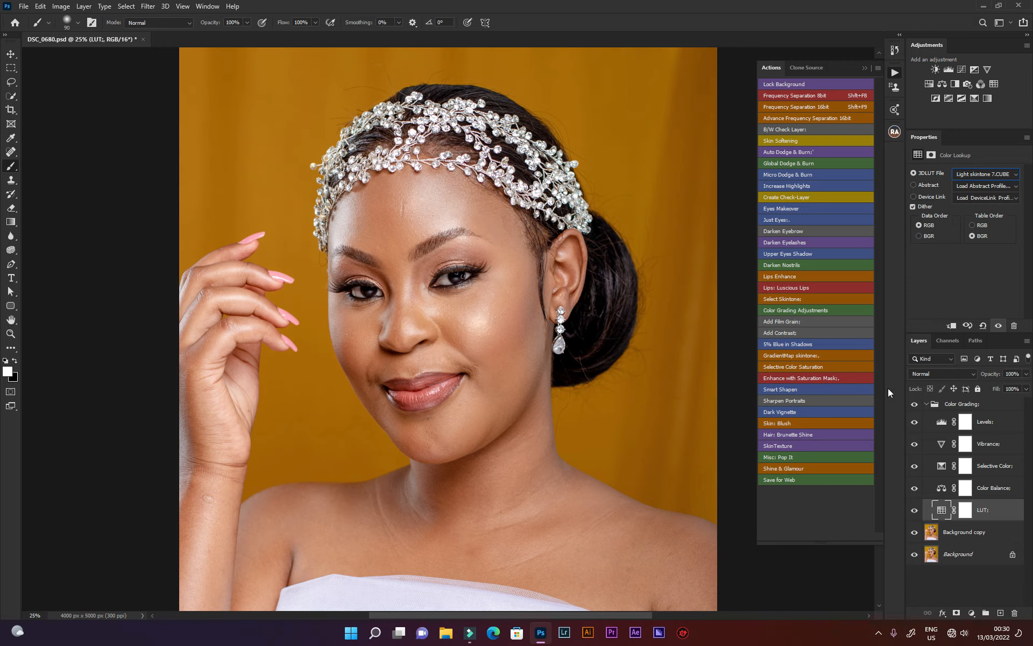
# Compare the portrait with and without the LUT layer and select the layer's mask.
pyautogui.click(914, 510)
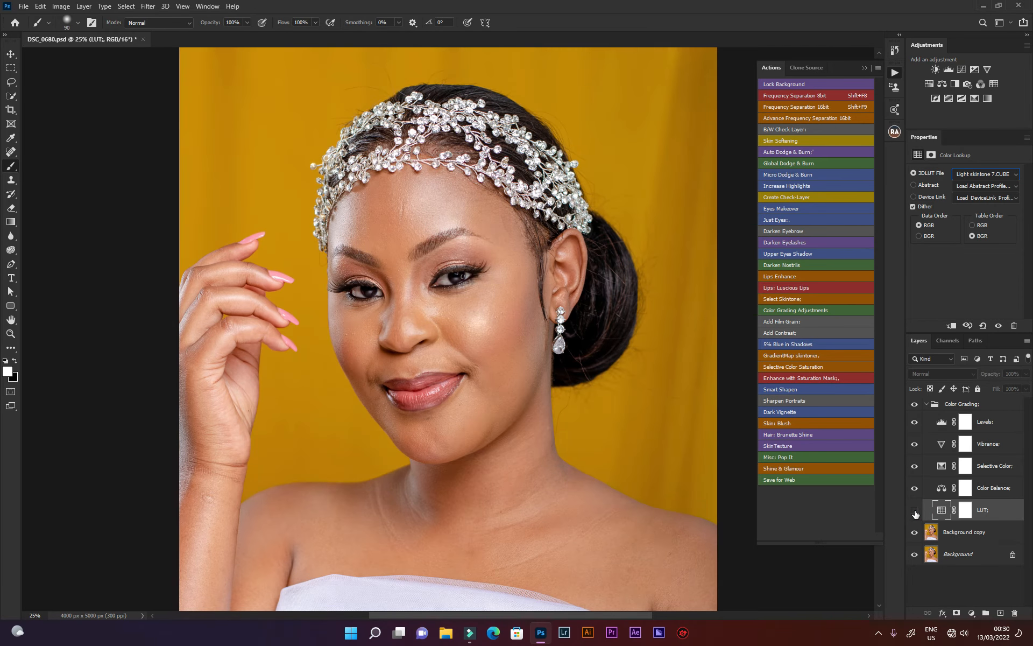
pyautogui.click(915, 510)
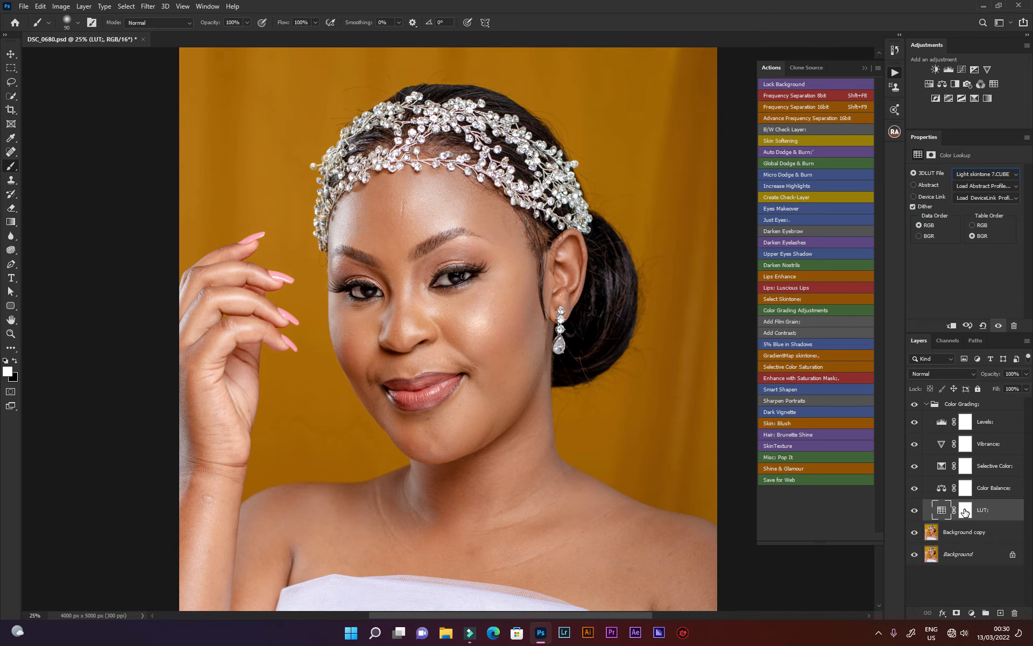
pyautogui.click(965, 512)
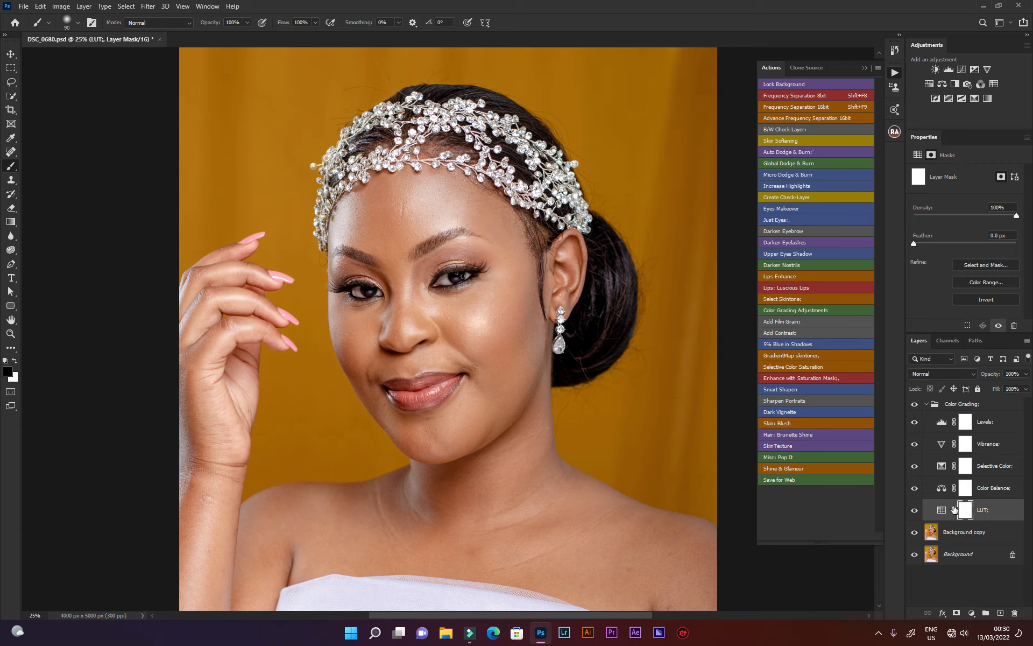
# Set the Color Balance layer's midtones to -16 on magenta-green and -14 on yellow-blue.
pyautogui.click(992, 487)
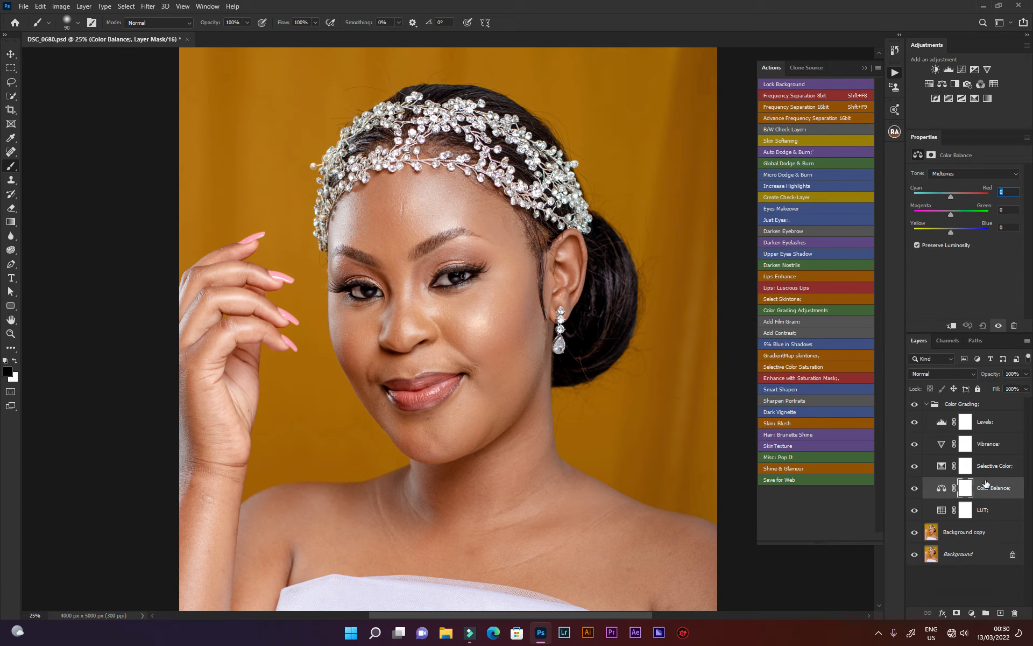
pyautogui.moveTo(951, 197); pyautogui.dragTo(953, 231)
pyautogui.click(945, 213)
# Shift the Color Balance shadows slightly toward cyan and the highlights toward red and blue.
pyautogui.click(945, 171)
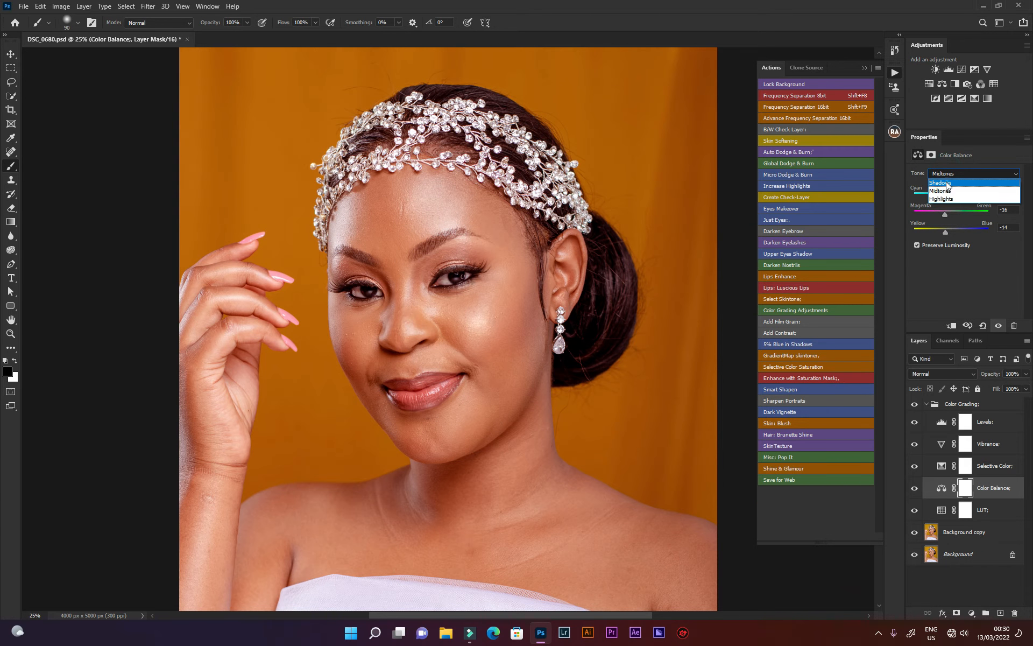
pyautogui.click(947, 183)
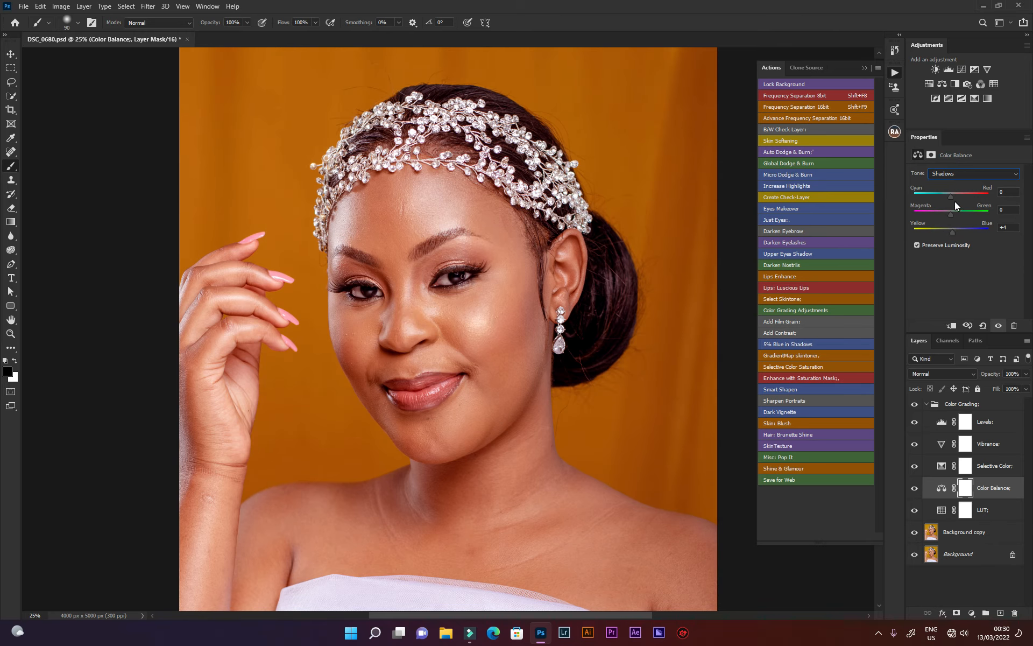
pyautogui.moveTo(950, 197); pyautogui.dragTo(948, 199)
pyautogui.click(956, 173)
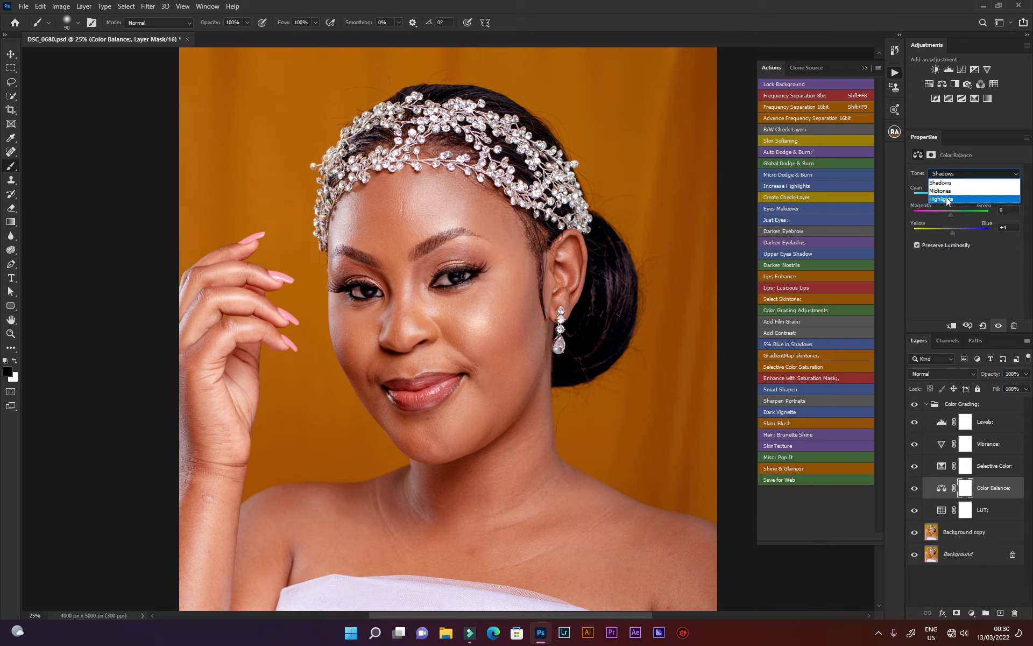
pyautogui.click(945, 198)
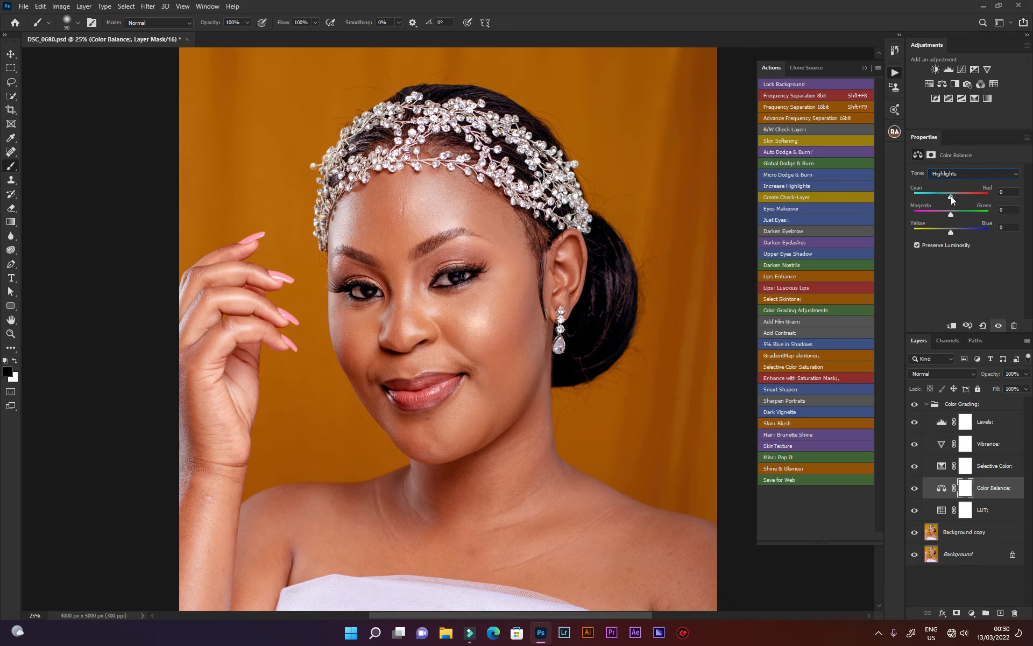
pyautogui.moveTo(951, 197); pyautogui.dragTo(958, 197)
pyautogui.moveTo(948, 232); pyautogui.dragTo(954, 230)
# Adjust the Reds in the Selective Color layer to cyan +18, magenta -9, yellow -2 and black -18.
pyautogui.click(985, 471)
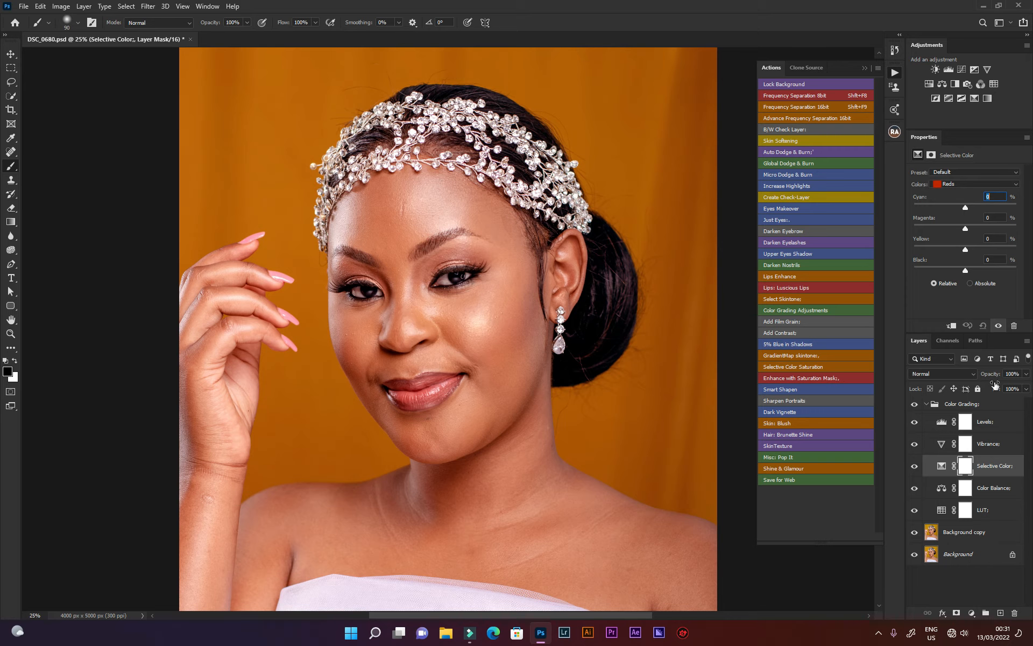
pyautogui.moveTo(963, 207); pyautogui.dragTo(961, 231)
pyautogui.click(961, 231)
pyautogui.moveTo(969, 269); pyautogui.dragTo(956, 277)
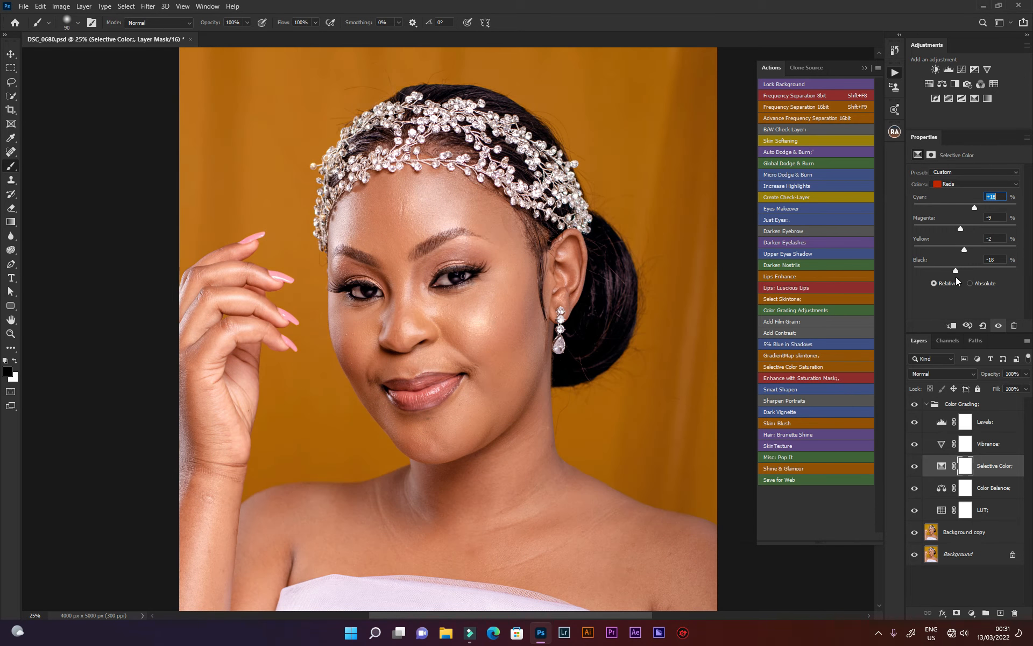
# Set the Vibrance layer to +19 and the Levels layer to black 11 and midtone 1.04 with a lowered white point.
pyautogui.click(988, 442)
pyautogui.moveTo(965, 191); pyautogui.dragTo(977, 189)
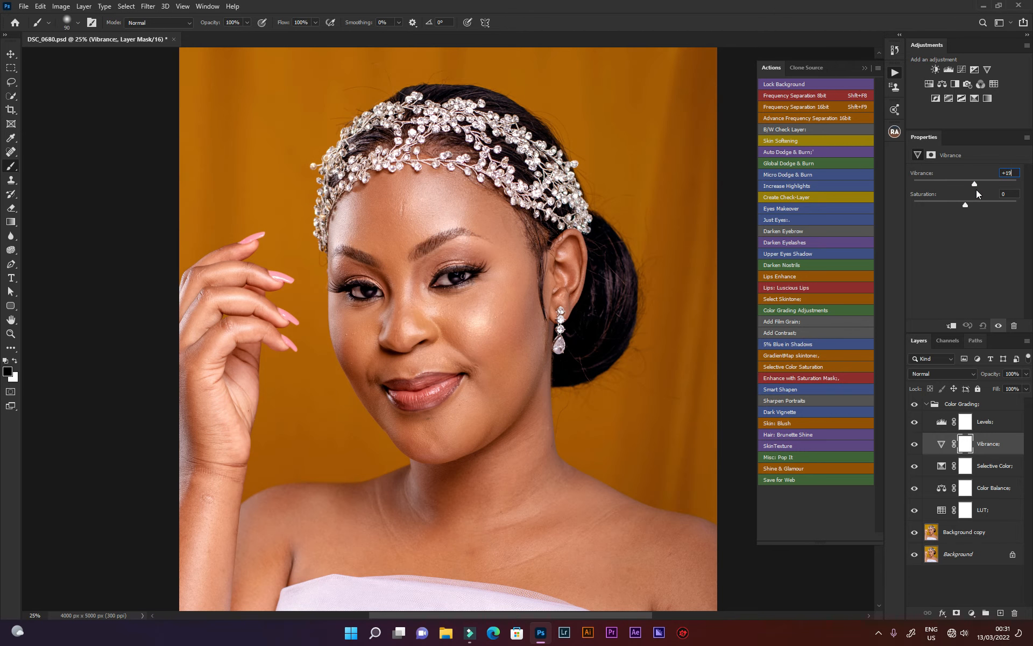
pyautogui.click(981, 424)
pyautogui.moveTo(973, 251); pyautogui.dragTo(932, 252)
pyautogui.moveTo(1018, 251); pyautogui.dragTo(1012, 251)
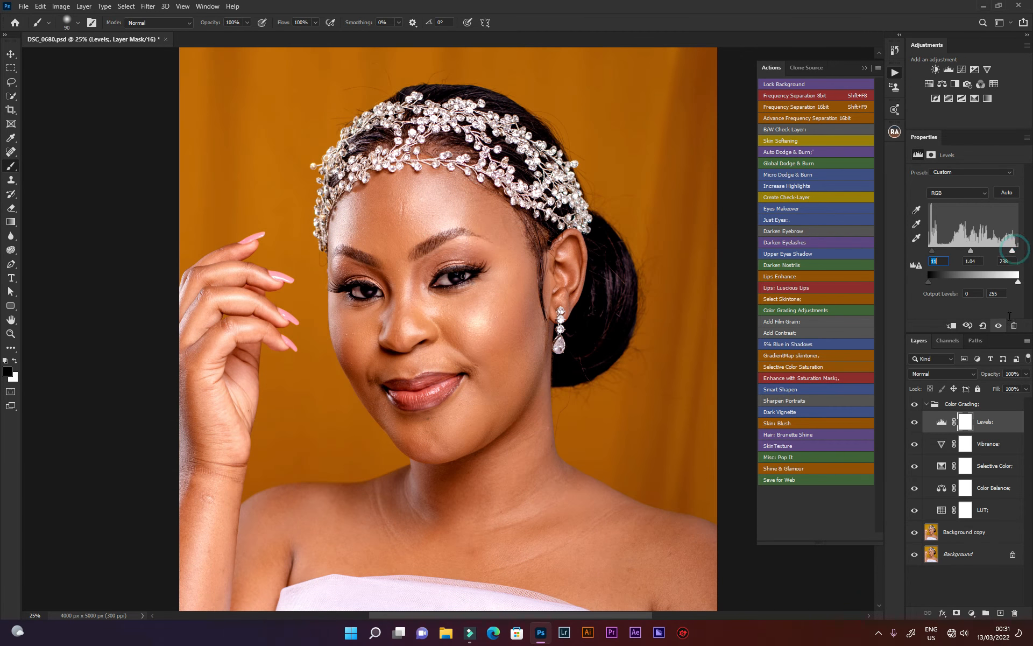
# Collapse the Color Grading group, compare the portrait with and without it, and delete the group.
pyautogui.click(925, 404)
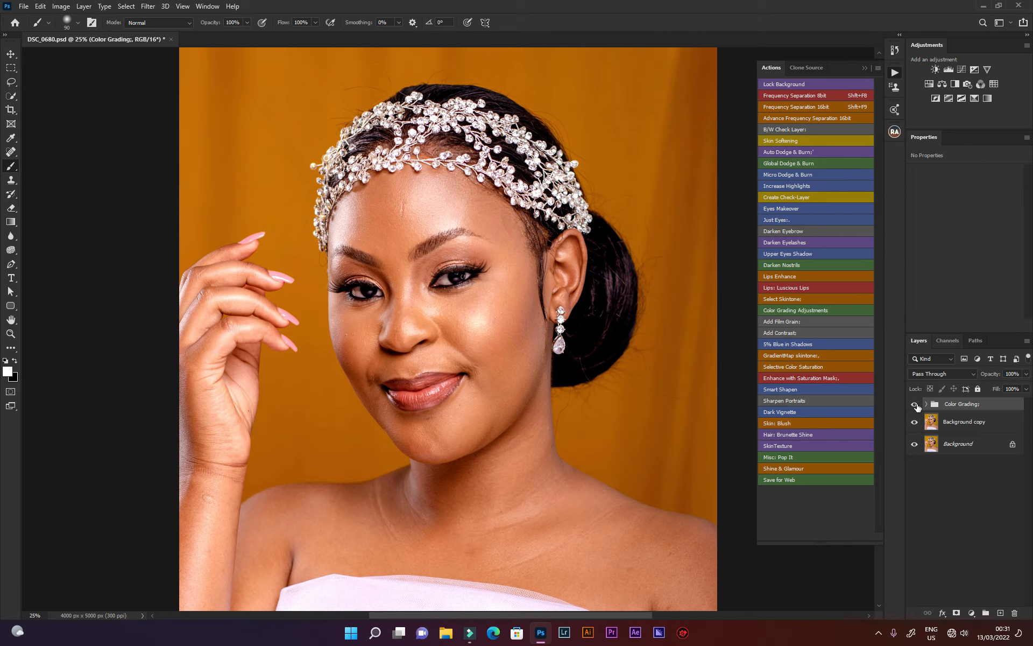
pyautogui.click(914, 404)
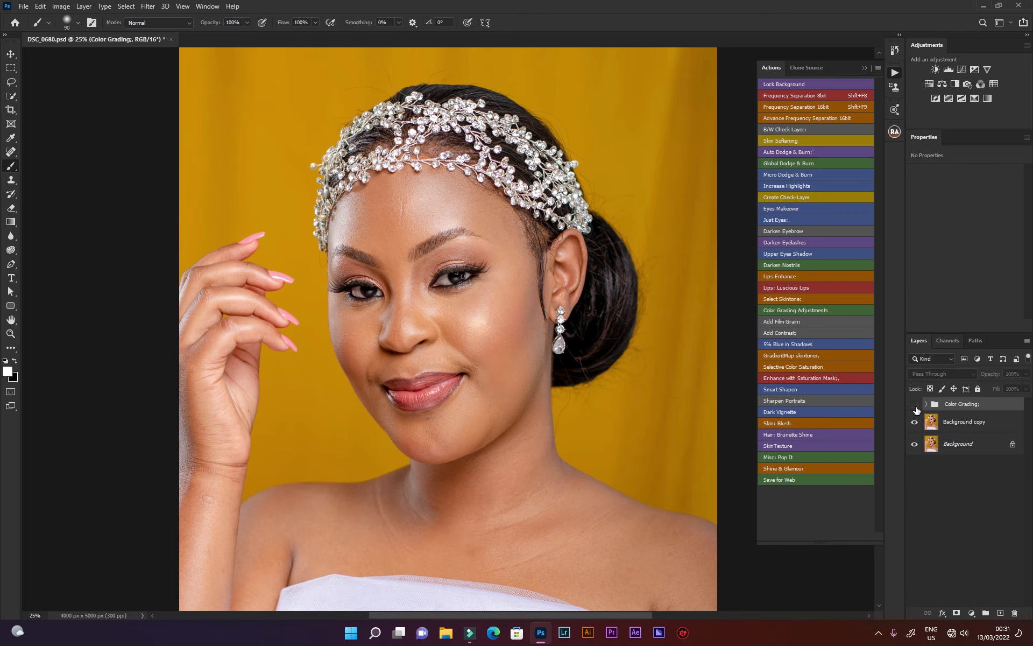
pyautogui.click(915, 405)
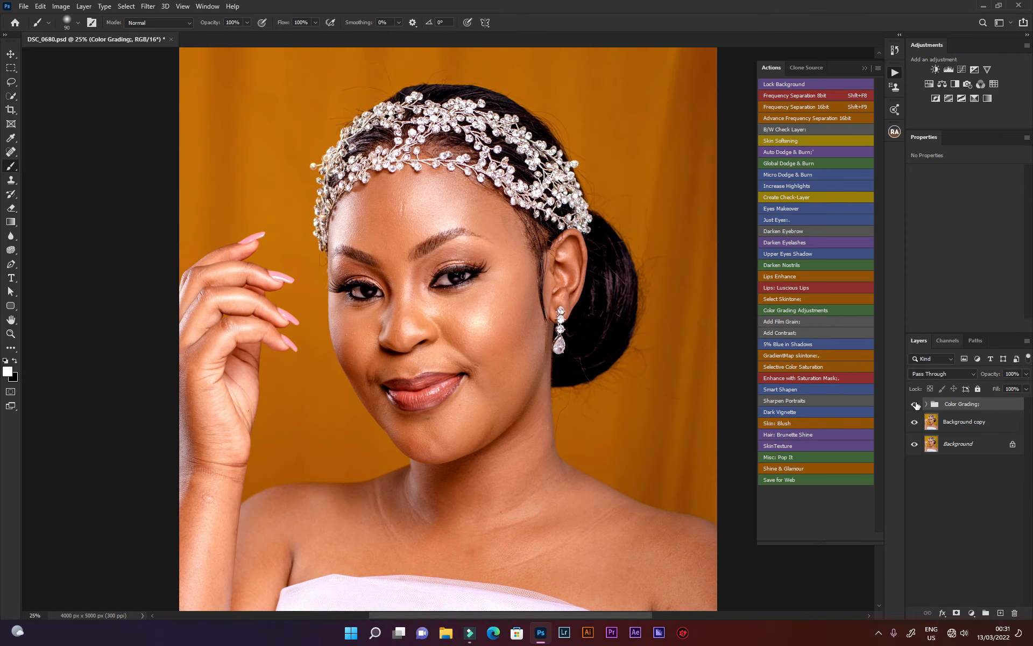
pyautogui.click(915, 404)
pyautogui.click(915, 404)
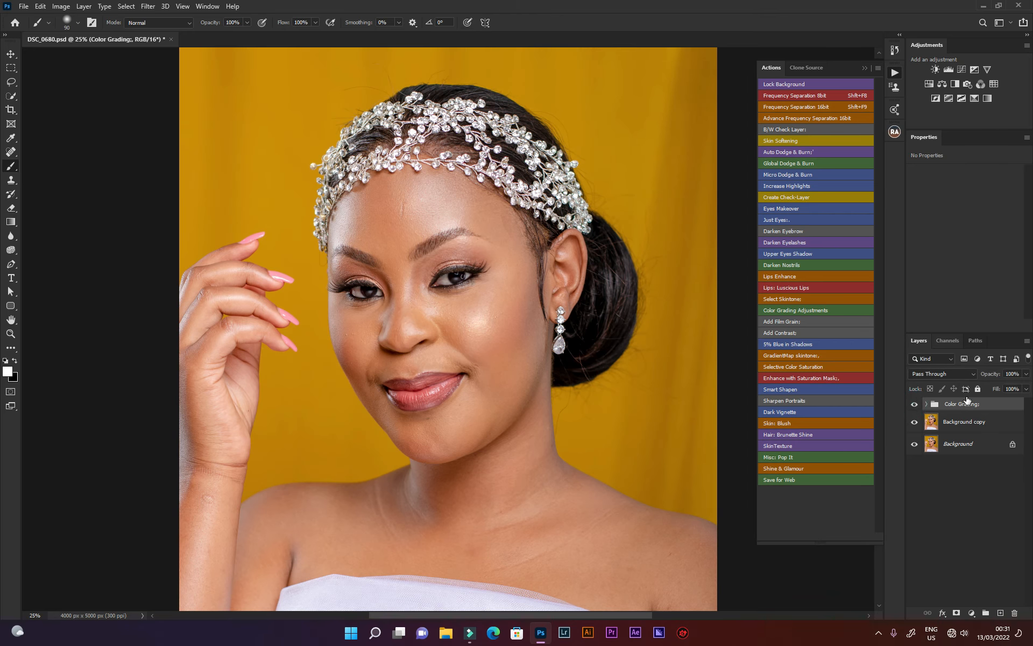
pyautogui.moveTo(995, 411); pyautogui.dragTo(1014, 614)
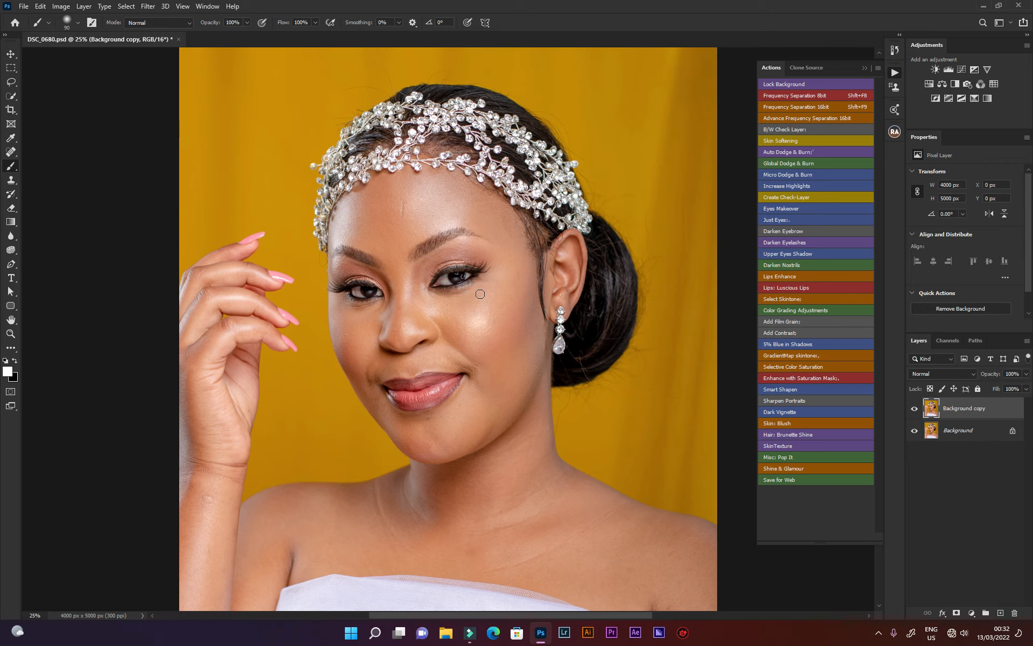
# Run the Add Film Grain action, continuing past the unavailable Move command.
pyautogui.click(788, 322)
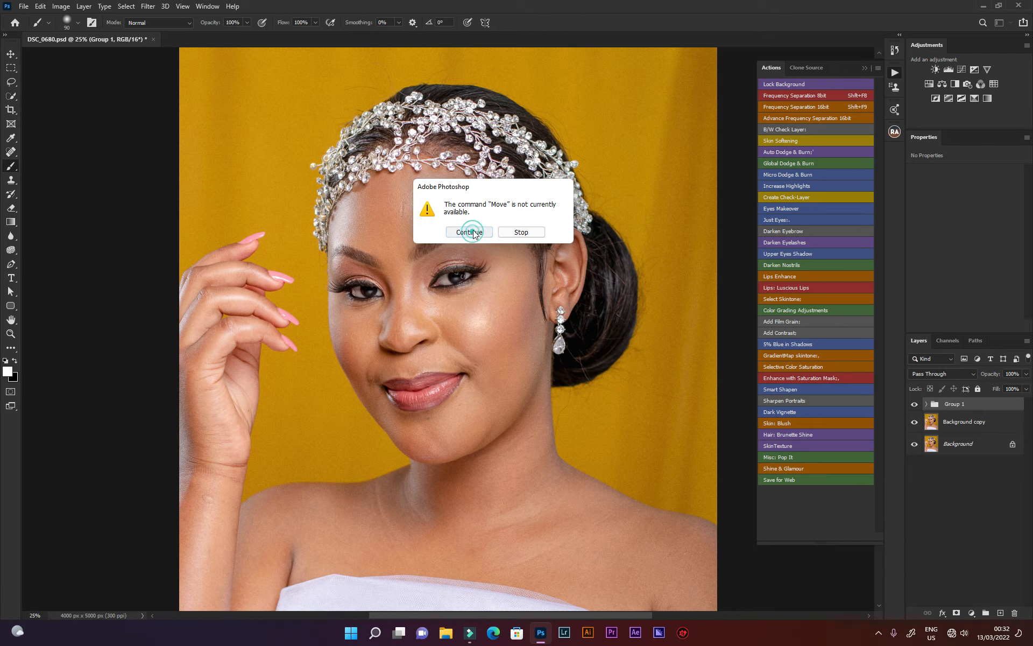
pyautogui.click(472, 233)
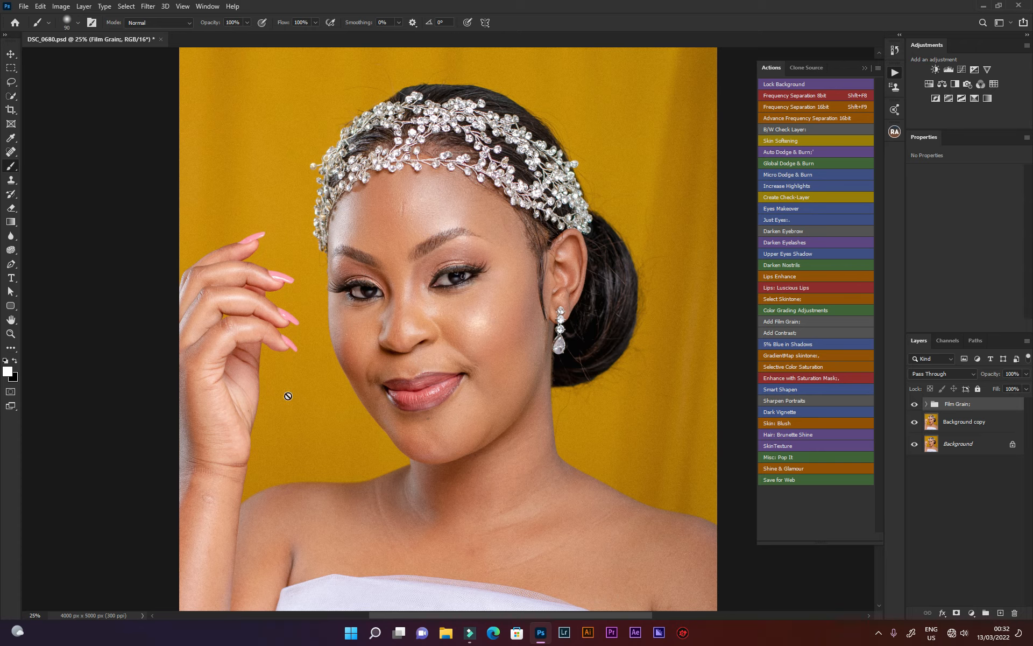
# Examine the grain on the skin and background at 50% with the Film Grain group shown and hidden.
pyautogui.click(11, 334)
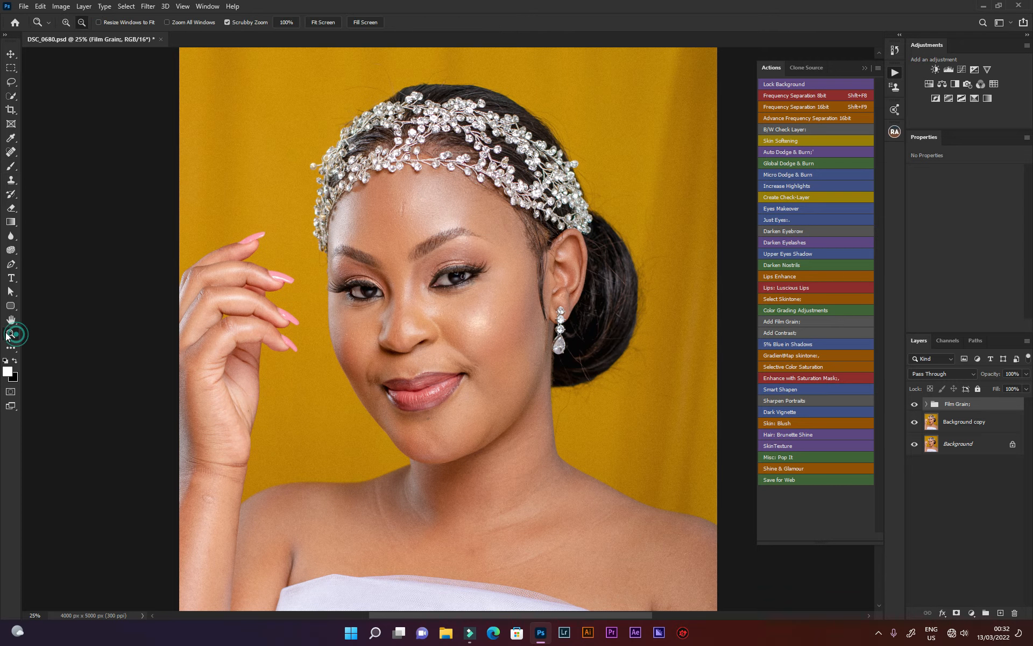
pyautogui.keyDown('alt'); pyautogui.click(315, 424); pyautogui.keyUp('alt')
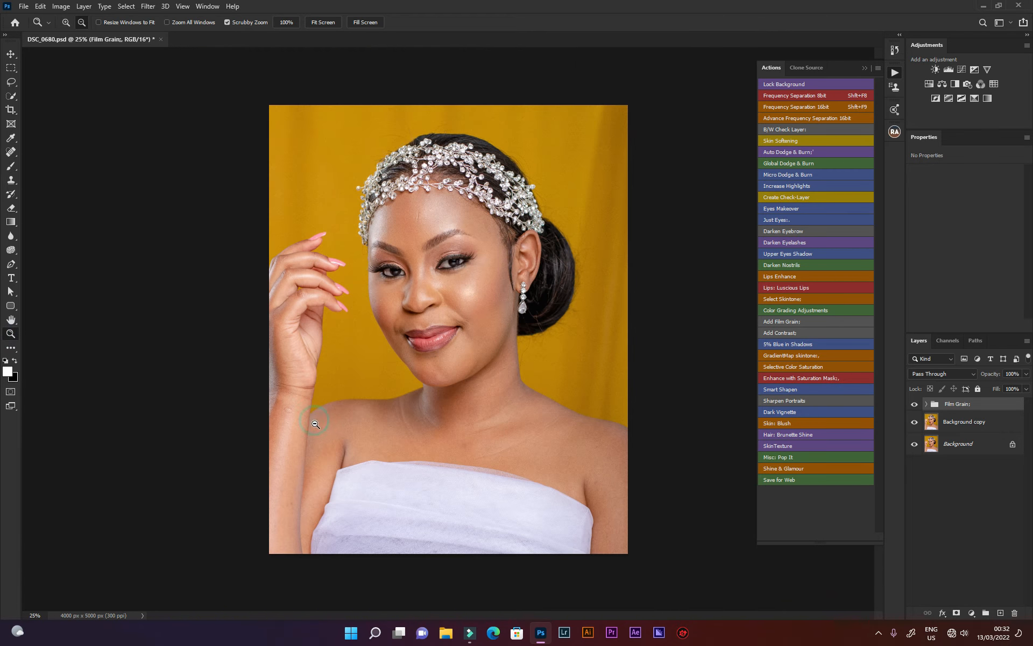
pyautogui.click(66, 23)
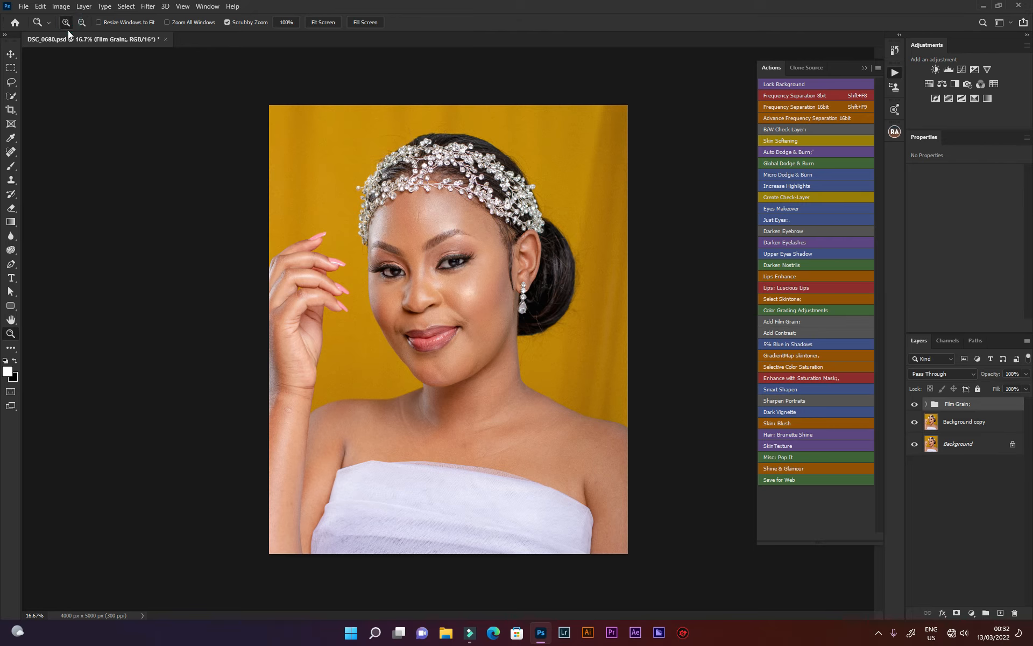
pyautogui.click(388, 364)
pyautogui.click(366, 380)
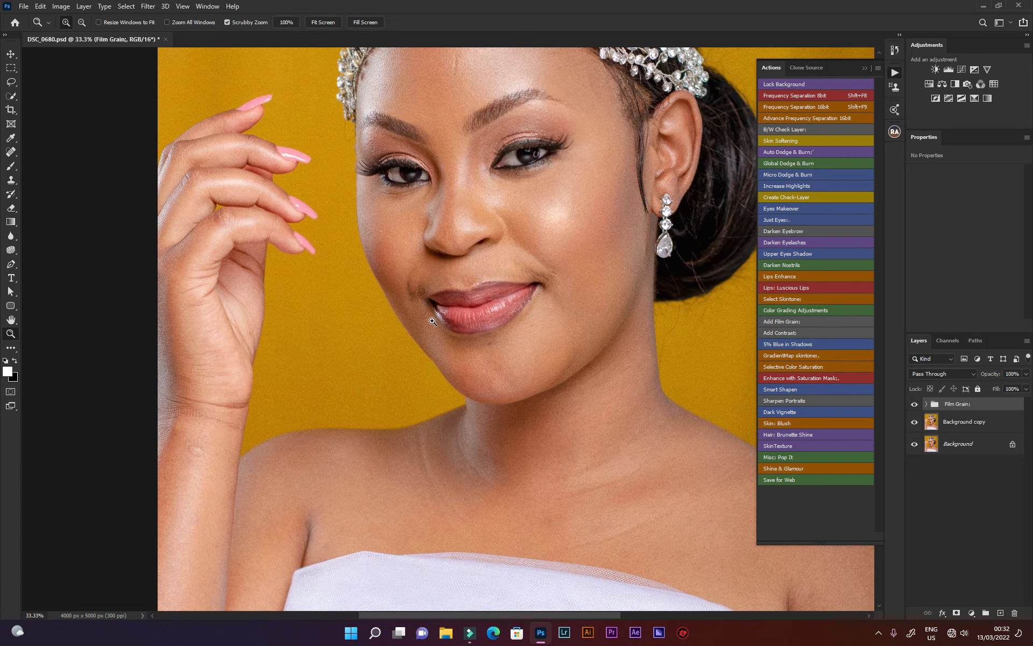
pyautogui.click(372, 334)
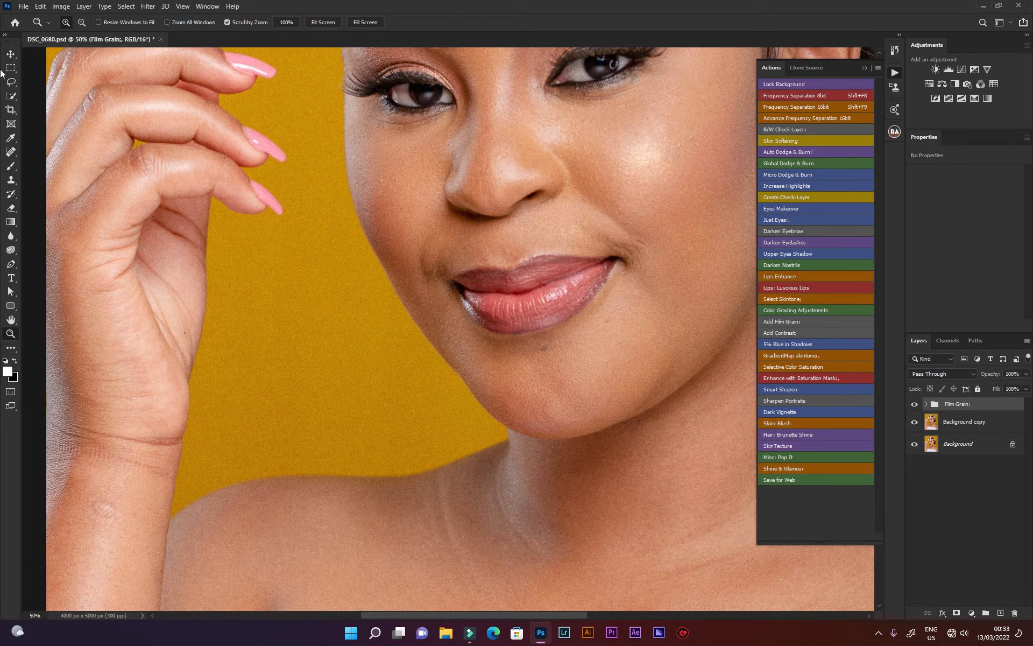
pyautogui.click(11, 54)
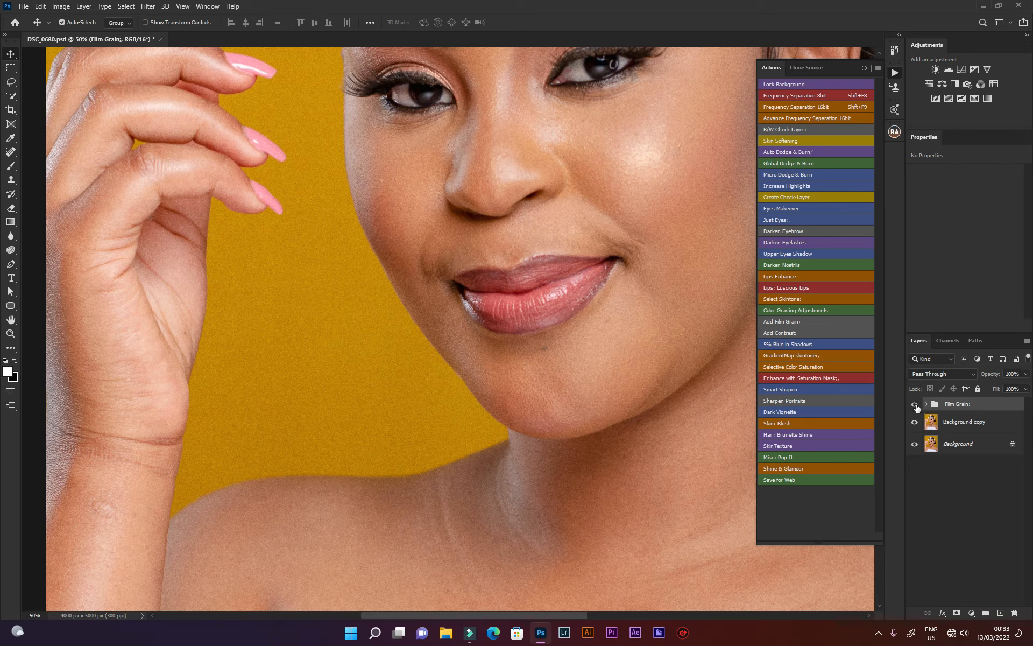
pyautogui.click(915, 405)
pyautogui.click(914, 404)
pyautogui.click(914, 405)
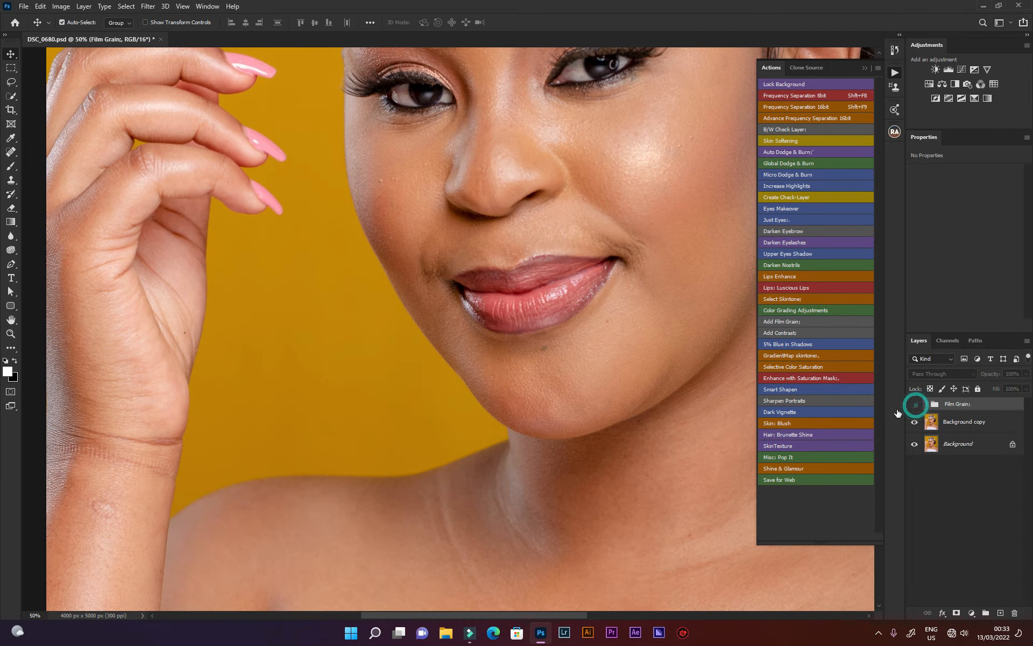
pyautogui.click(915, 405)
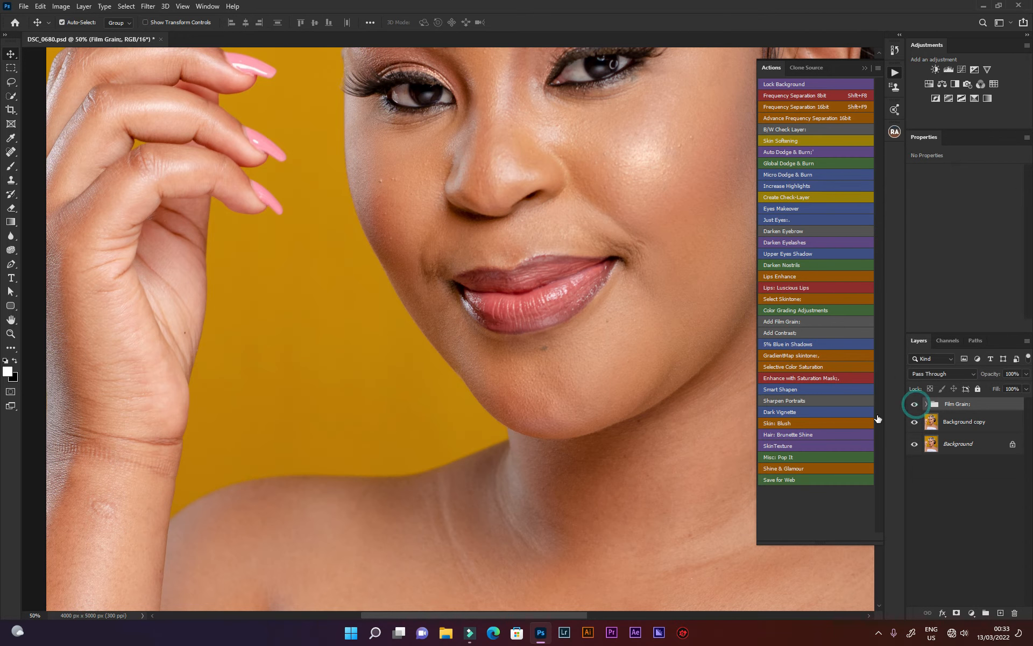
# Expand the Film Grain group and open the Blur Gallery filter settings of its grain layer.
pyautogui.click(11, 334)
pyautogui.click(81, 22)
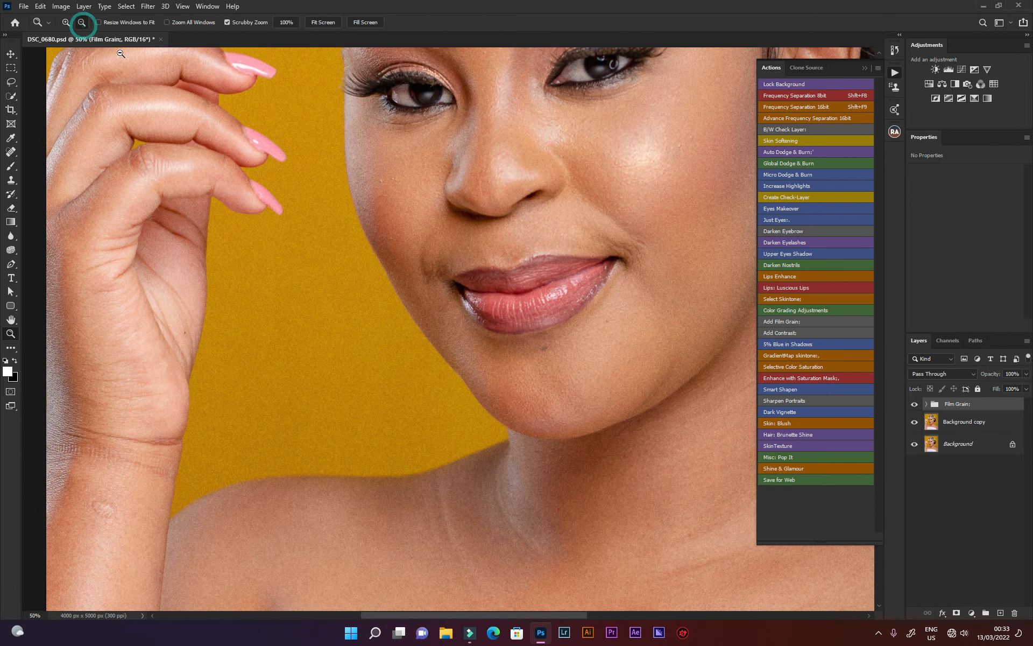
pyautogui.click(401, 273)
pyautogui.click(401, 273)
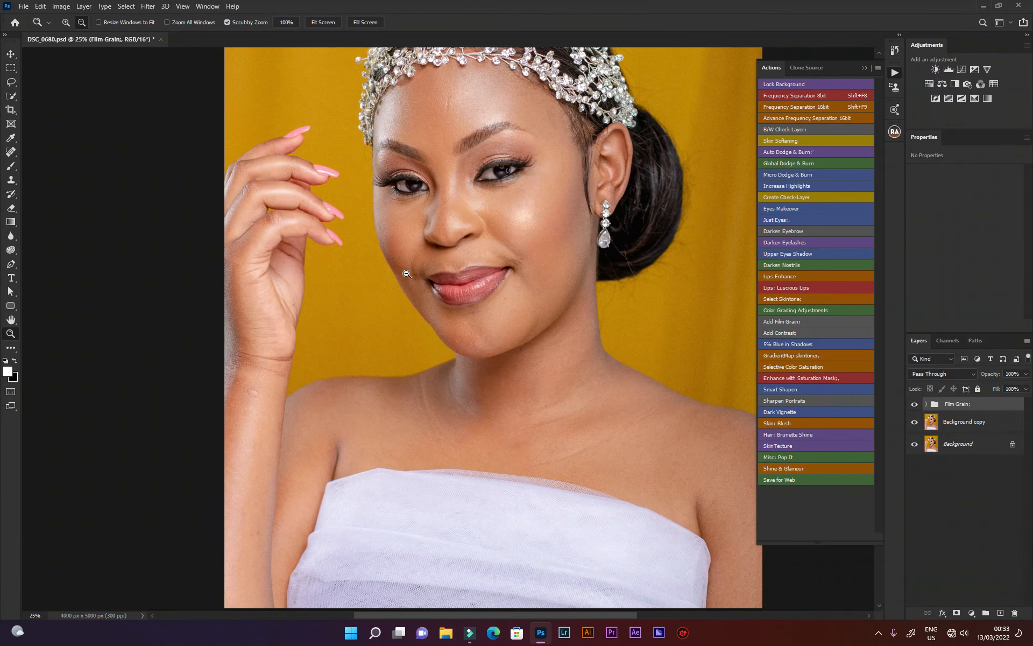
pyautogui.click(403, 271)
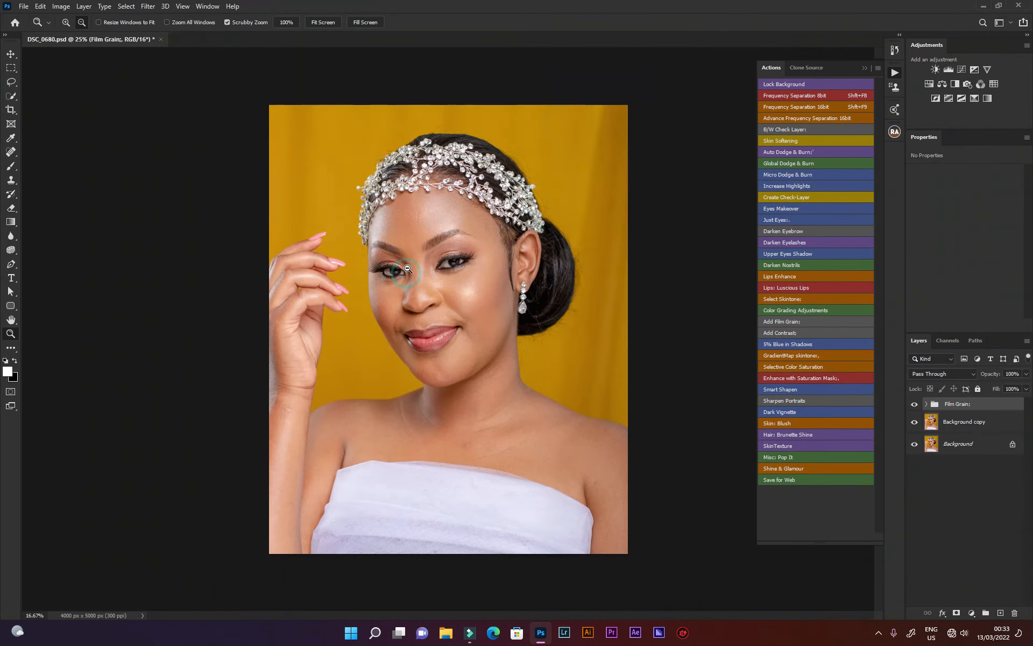
pyautogui.click(66, 22)
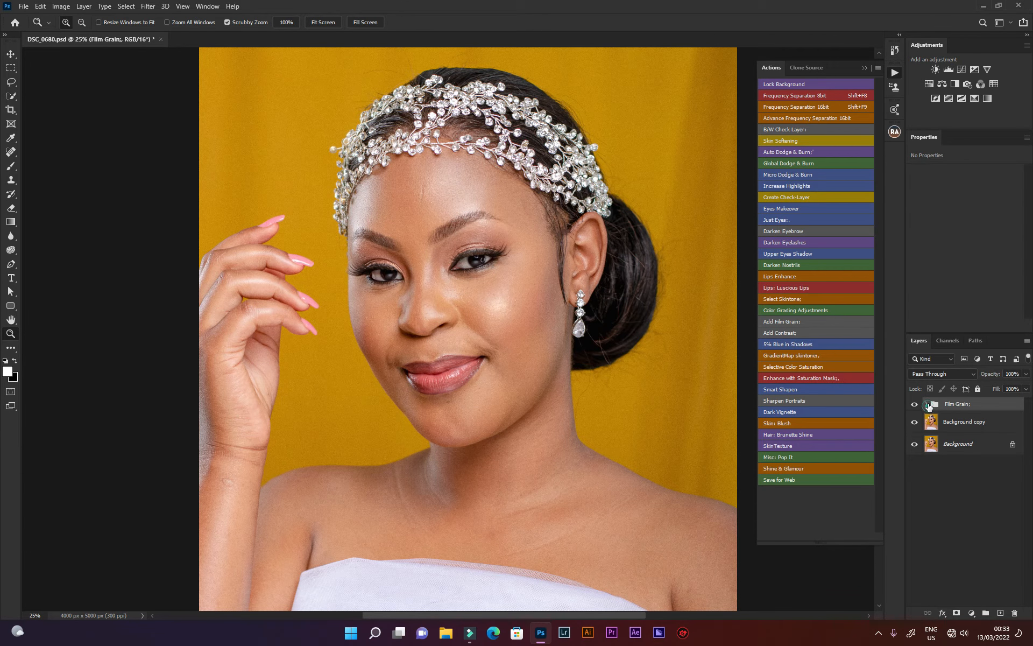
pyautogui.click(928, 404)
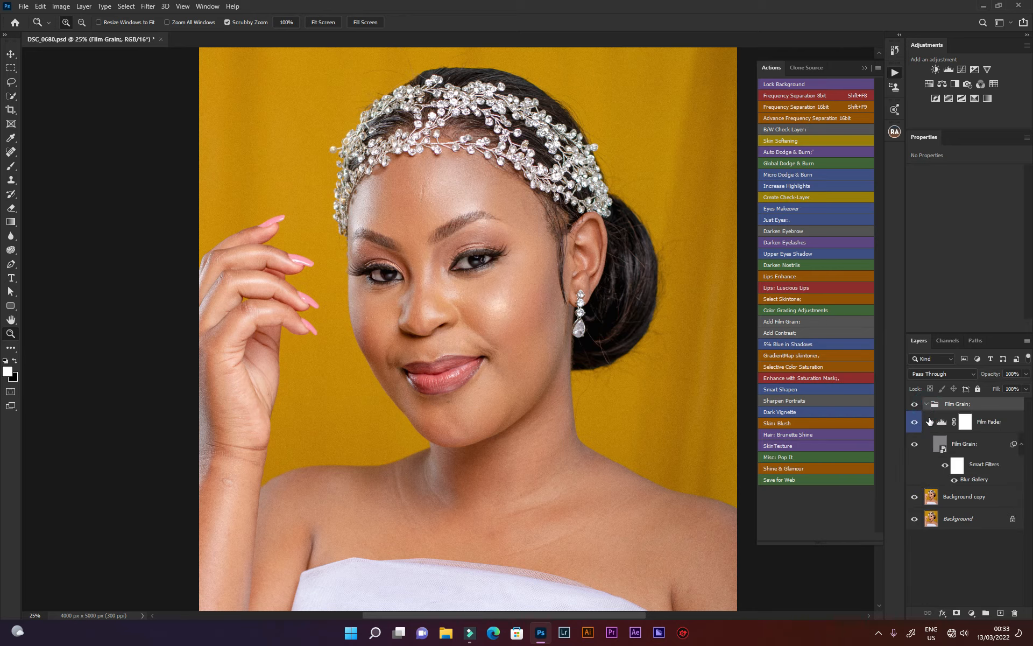
pyautogui.click(975, 480)
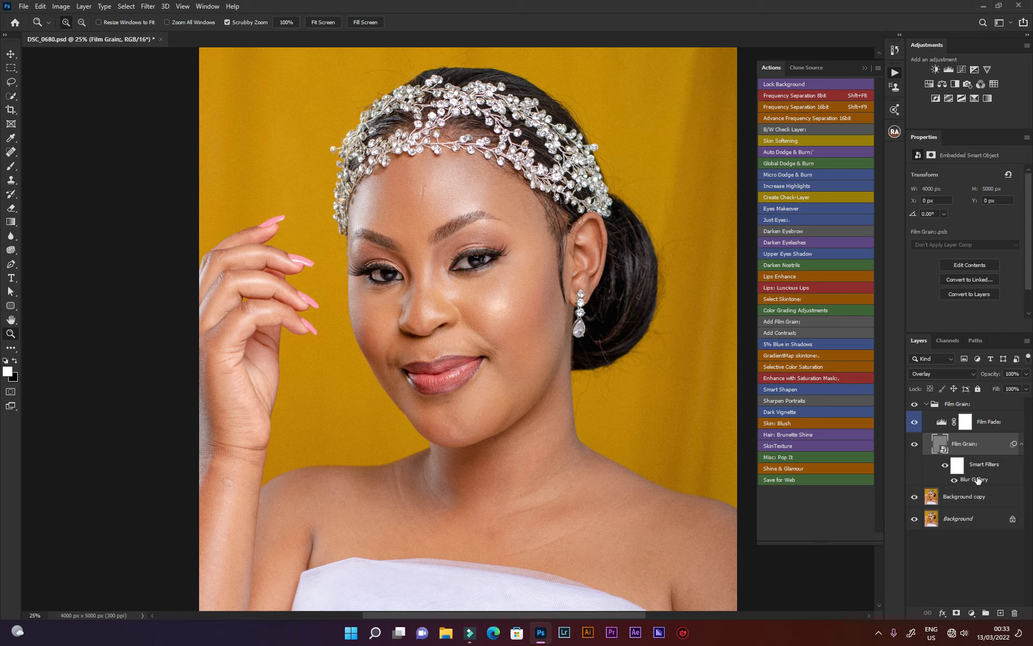
pyautogui.doubleClick(978, 480)
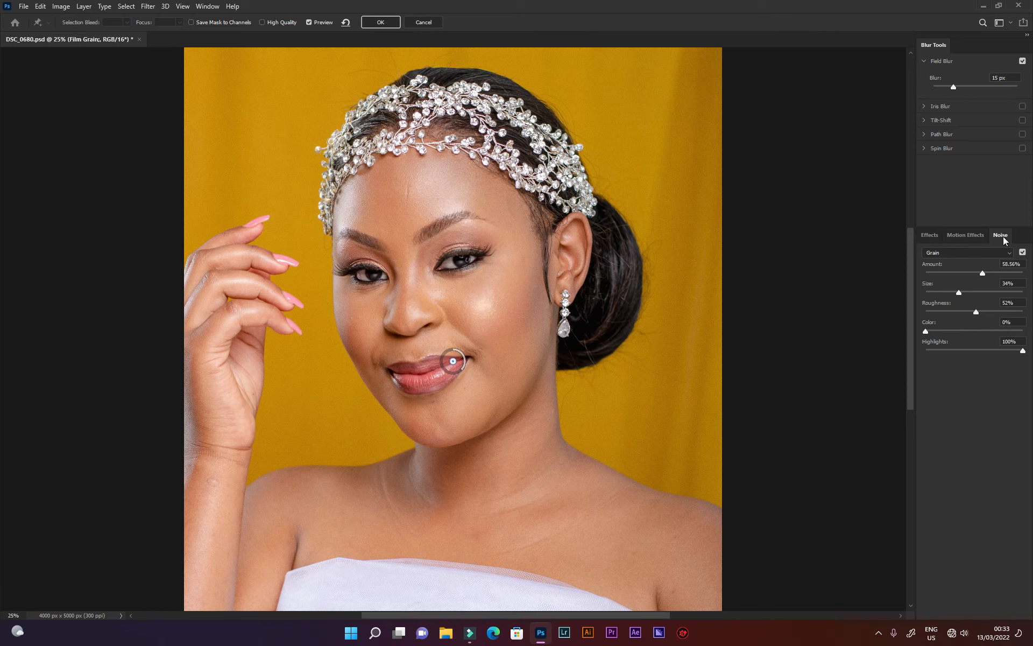
# Keep the noise type as Grain, set the amount to 44.20% and roughness to about 40%, reduce the size slightly, and apply the filter.
pyautogui.click(945, 253)
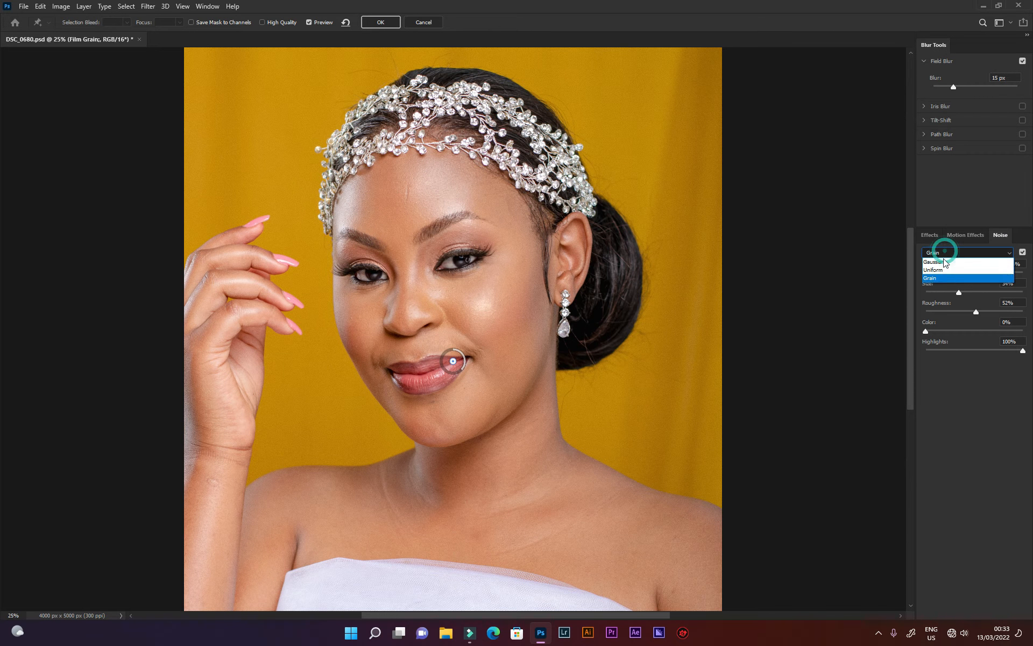
pyautogui.click(942, 279)
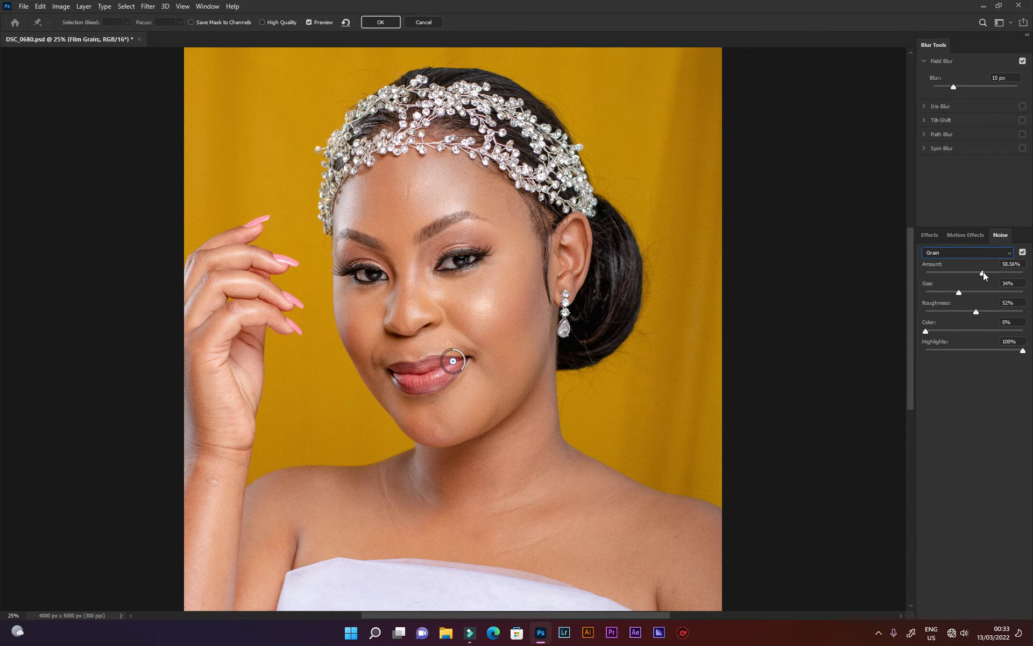
pyautogui.moveTo(983, 273); pyautogui.dragTo(977, 275)
pyautogui.moveTo(970, 279); pyautogui.dragTo(968, 281)
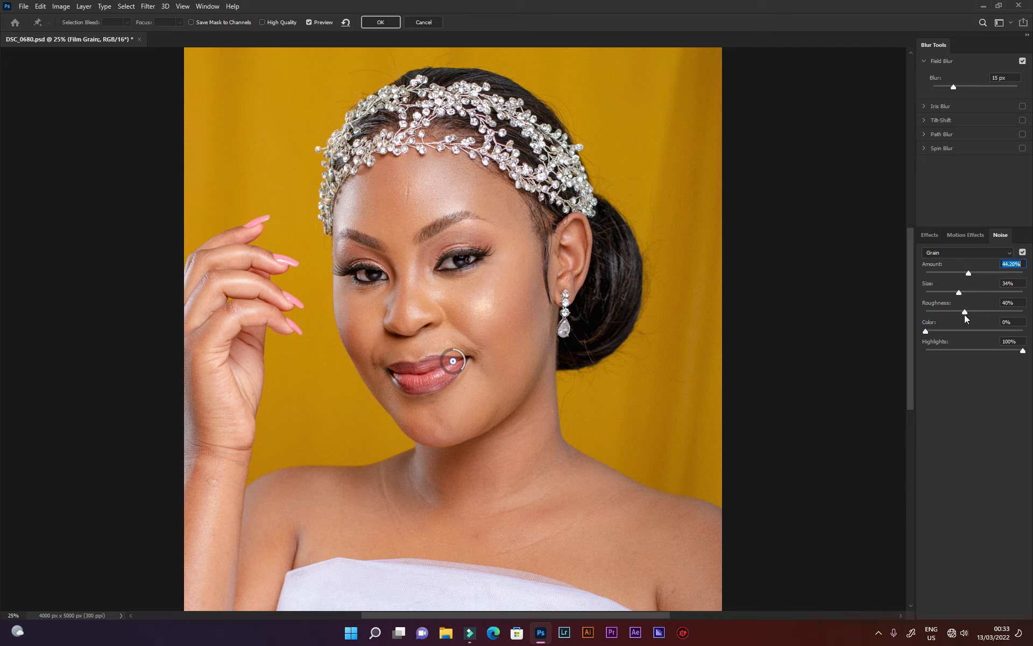
pyautogui.moveTo(965, 316); pyautogui.dragTo(961, 297)
pyautogui.click(953, 294)
pyautogui.click(379, 21)
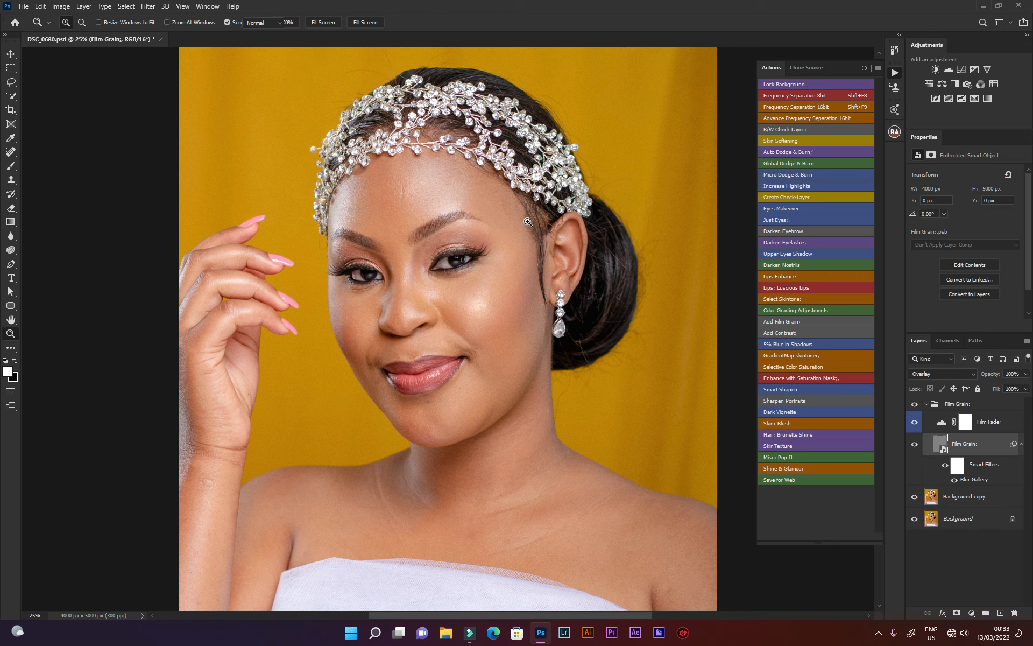
# Collapse the Film Grain group, compare the portrait with and without it, and delete the group.
pyautogui.click(926, 404)
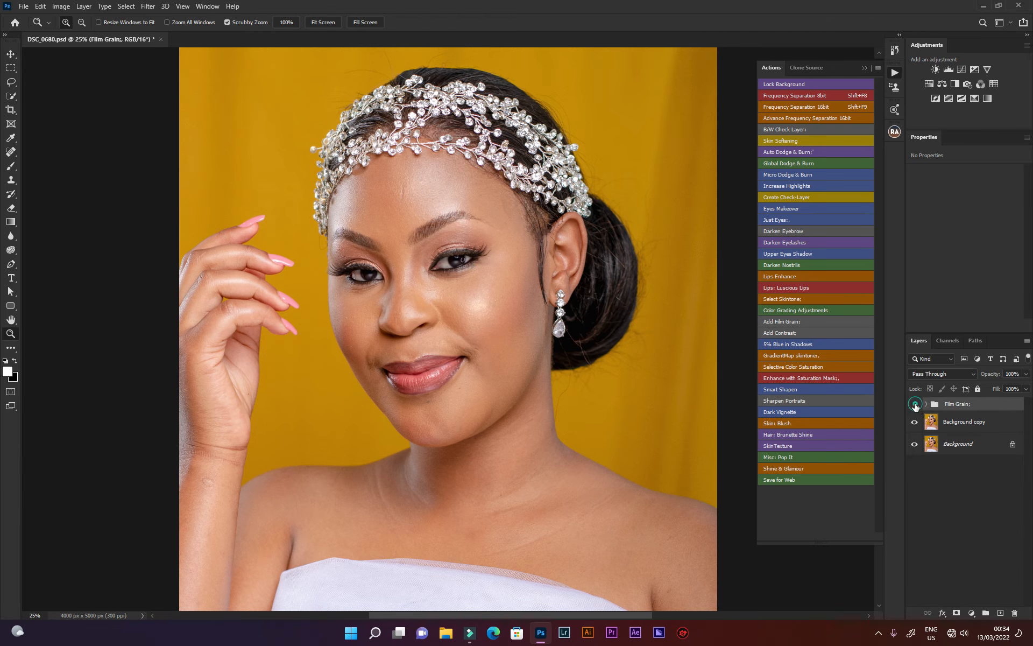
pyautogui.click(915, 405)
pyautogui.click(915, 406)
pyautogui.moveTo(955, 406); pyautogui.dragTo(1014, 612)
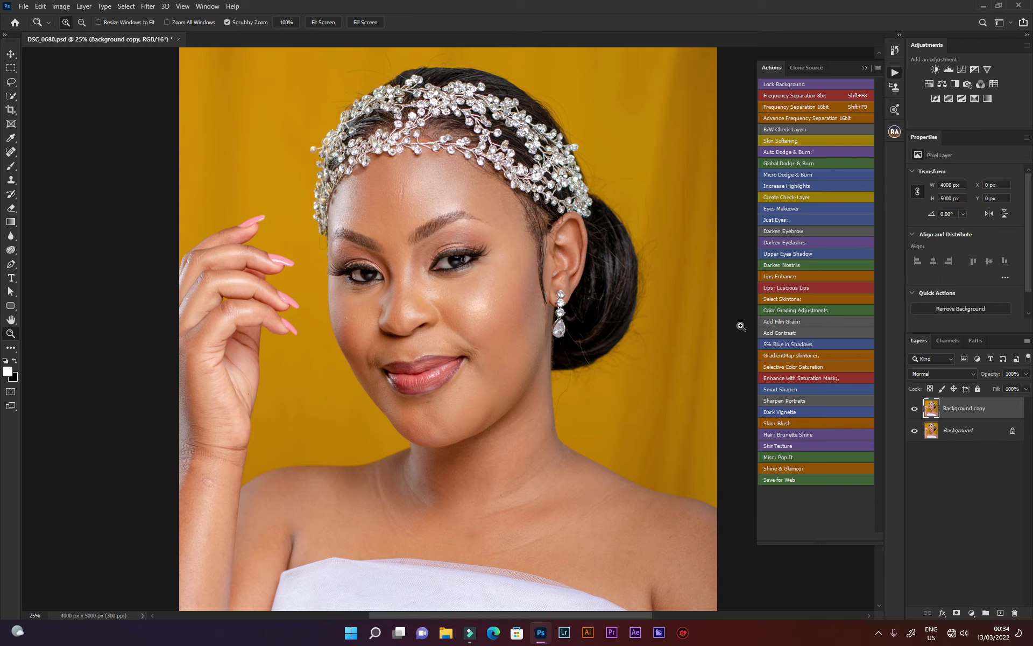
# Try the Add Contrast action by comparing the portrait with and without its layer, and delete that layer.
pyautogui.click(795, 331)
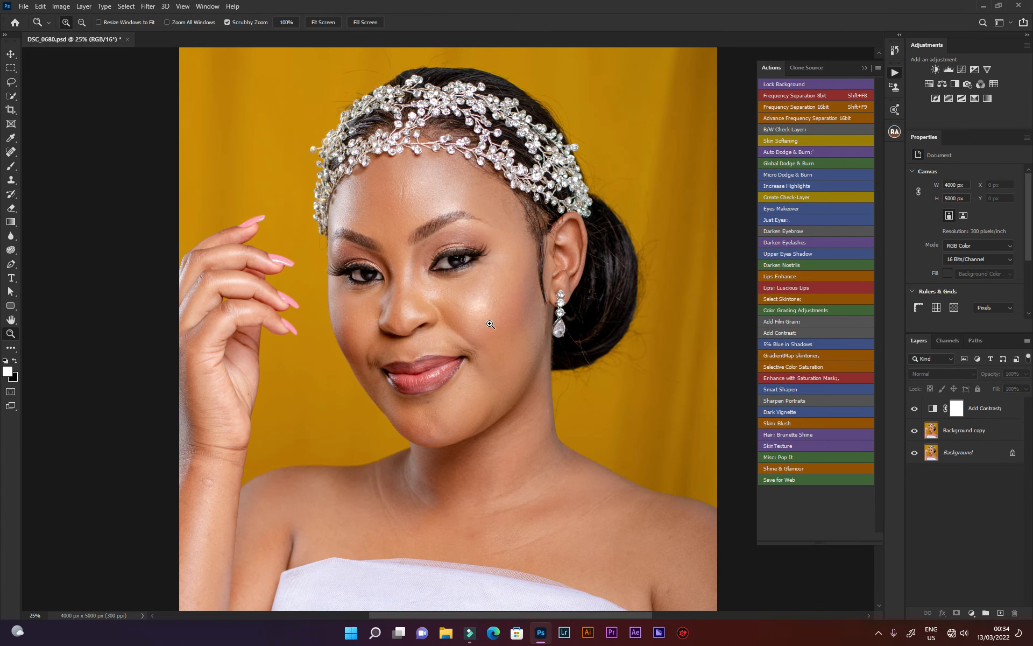
pyautogui.click(915, 409)
pyautogui.click(914, 410)
pyautogui.click(1001, 406)
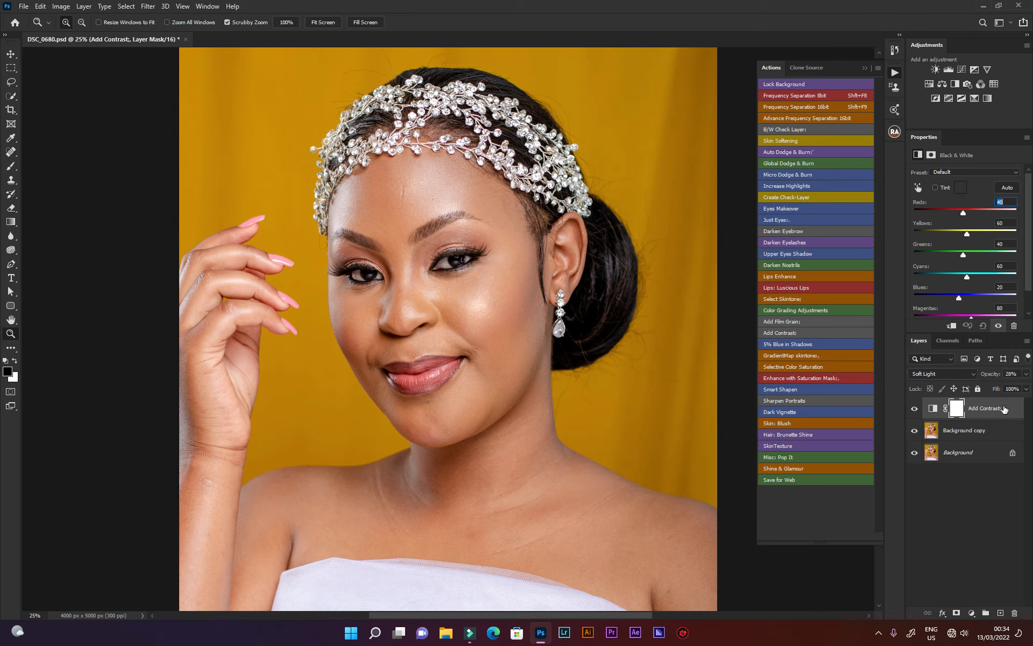
pyautogui.moveTo(1003, 409); pyautogui.dragTo(1015, 613)
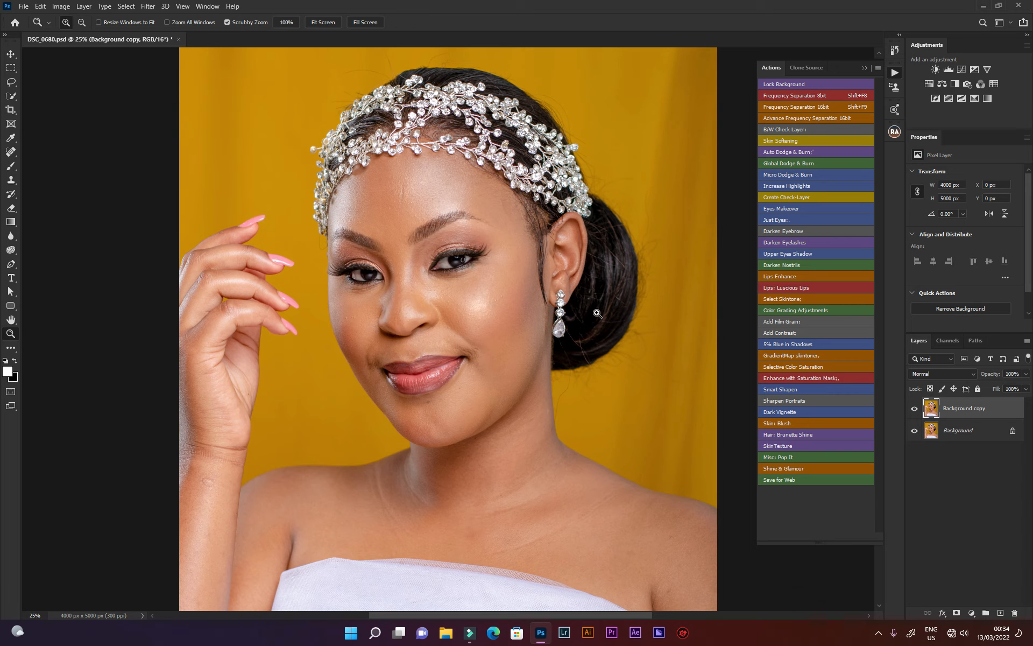
# Try the 5% Blue in Shadows action by toggling its Color Balance layer, and delete that layer.
pyautogui.click(786, 344)
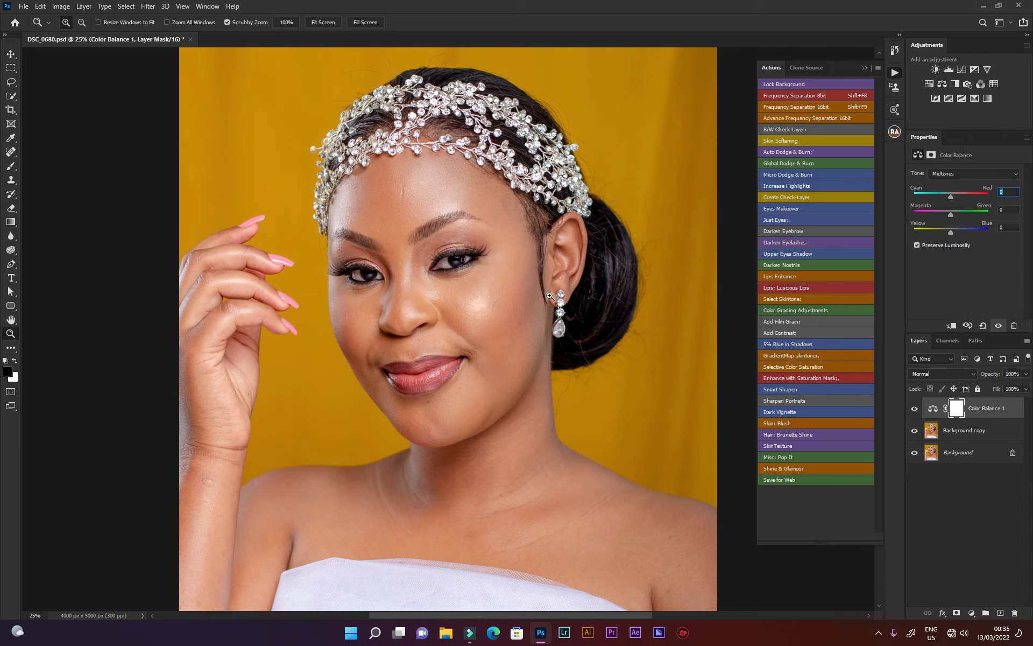
pyautogui.click(916, 409)
pyautogui.click(916, 409)
pyautogui.click(915, 410)
pyautogui.click(915, 410)
pyautogui.moveTo(996, 418); pyautogui.dragTo(1015, 612)
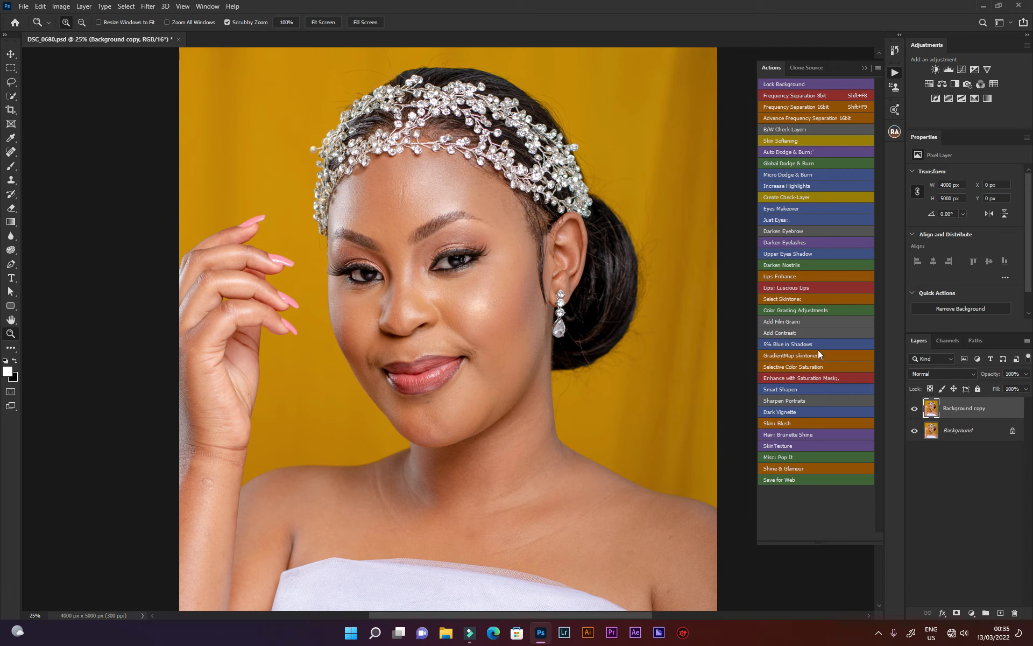
# Run the GradientMap skintone action and compare the portrait with and without its layer.
pyautogui.click(787, 355)
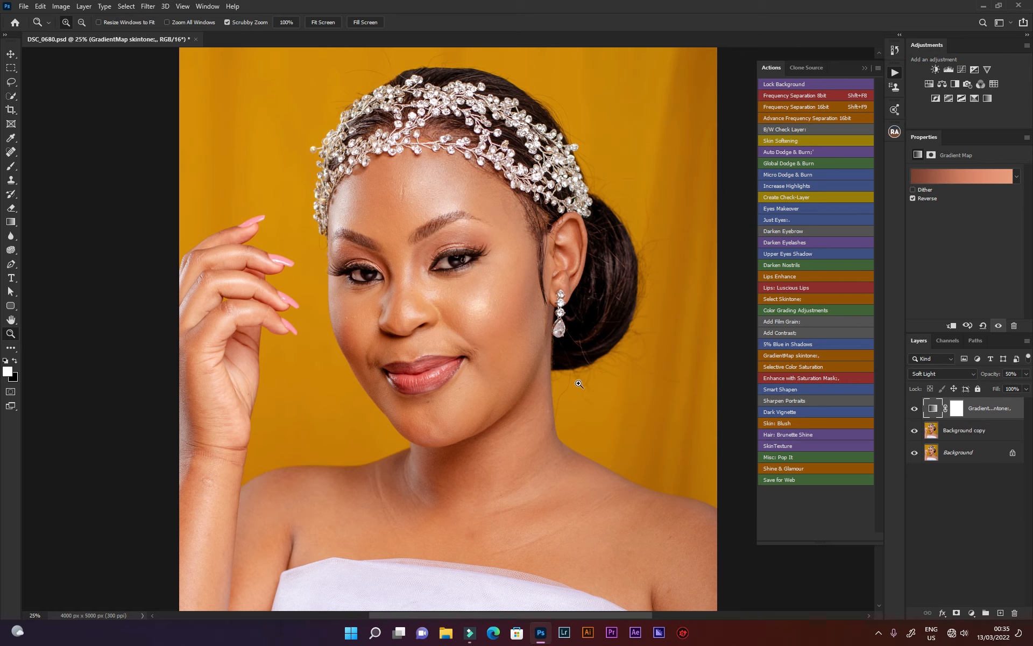
pyautogui.click(914, 409)
pyautogui.click(914, 411)
pyautogui.click(914, 409)
pyautogui.click(915, 409)
# Invert the gradient map layer's mask and paint the effect back over the face, neck, shoulders and arms with a white brush of size 600.
pyautogui.click(957, 408)
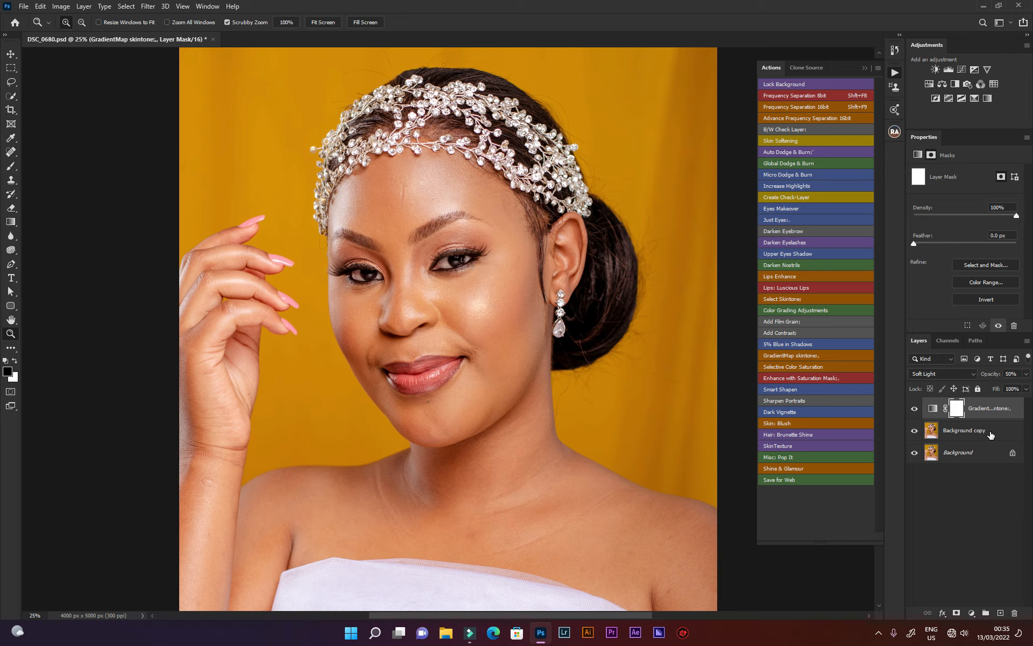
pyautogui.hotkey('ctrl', 'i')
pyautogui.click(15, 361)
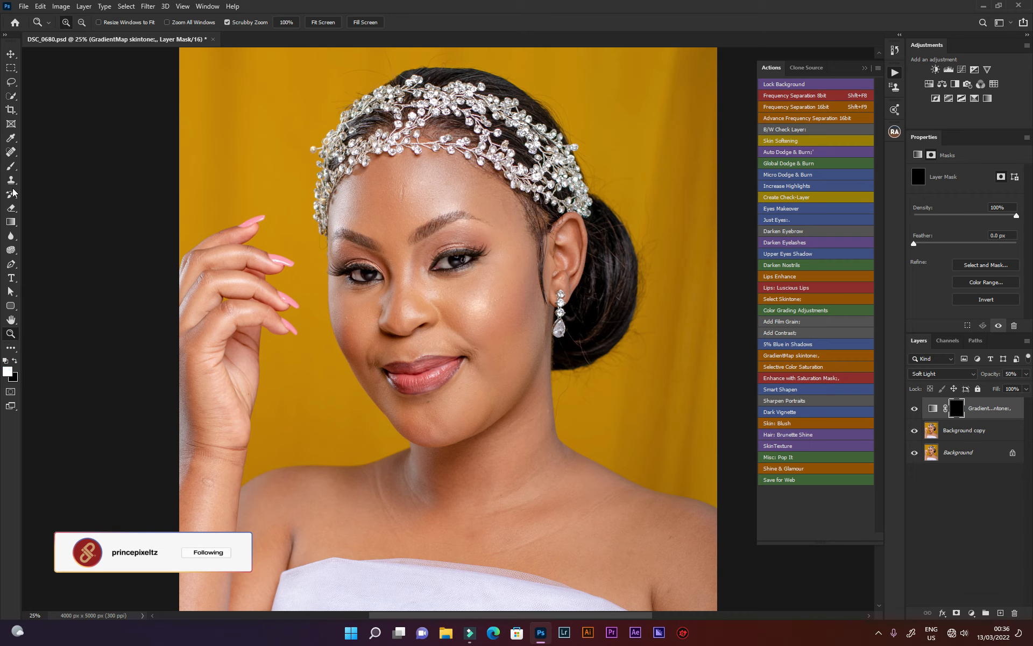
pyautogui.click(14, 166)
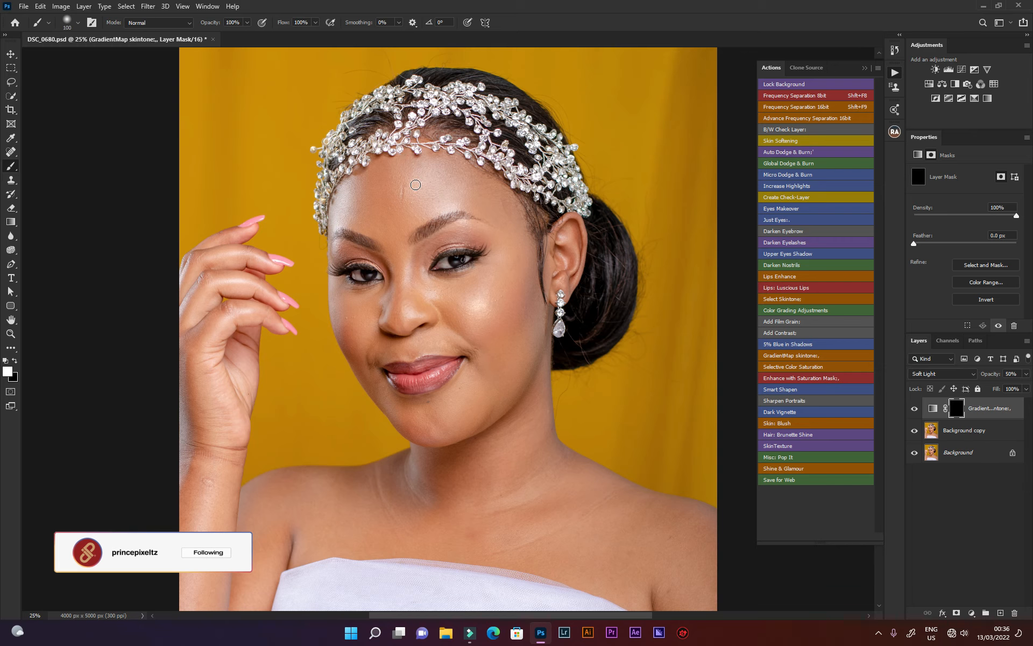
pyautogui.press(']')
pyautogui.press(']')
pyautogui.press(']')
pyautogui.press(']')
pyautogui.press(']')
pyautogui.press(']')
pyautogui.press(']')
pyautogui.press(']')
pyautogui.press(']')
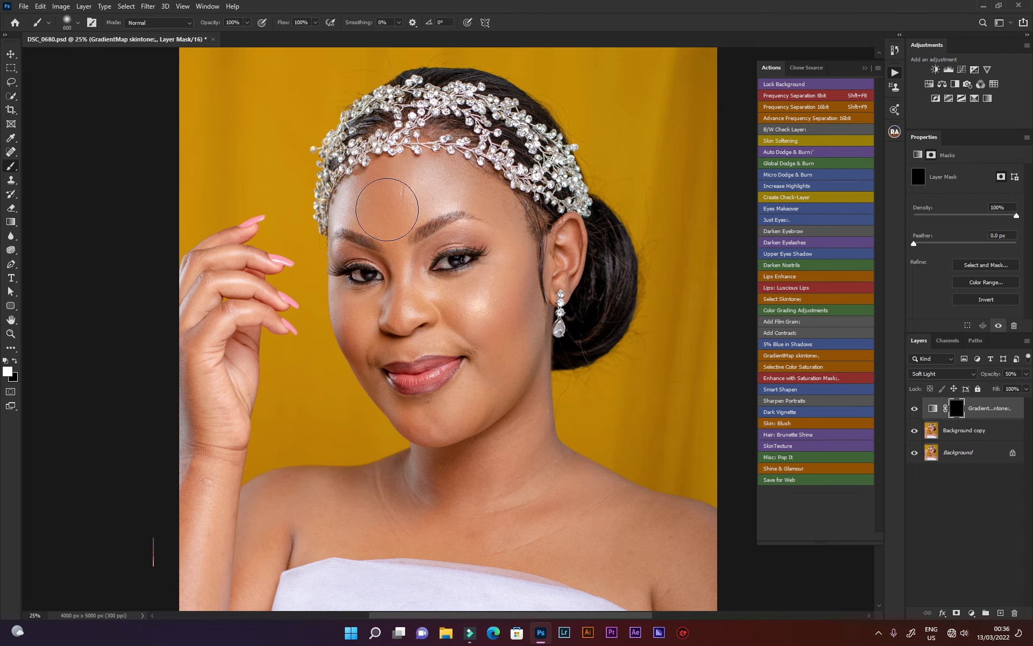
pyautogui.moveTo(388, 210)
pyautogui.mouseDown()
pyautogui.moveTo(362, 212)
pyautogui.moveTo(443, 180)
pyautogui.moveTo(488, 195)
pyautogui.moveTo(512, 282)
pyautogui.moveTo(499, 349)
pyautogui.moveTo(434, 426)
pyautogui.moveTo(413, 416)
pyautogui.moveTo(337, 316)
pyautogui.moveTo(357, 330)
pyautogui.moveTo(347, 323)
pyautogui.moveTo(387, 305)
pyautogui.moveTo(418, 263)
pyautogui.moveTo(408, 296)
pyautogui.moveTo(480, 307)
pyautogui.moveTo(523, 225)
pyautogui.moveTo(519, 250)
pyautogui.moveTo(565, 243)
pyautogui.moveTo(505, 409)
pyautogui.moveTo(433, 450)
pyautogui.moveTo(529, 369)
pyautogui.moveTo(544, 460)
pyautogui.moveTo(623, 506)
pyautogui.moveTo(571, 459)
pyautogui.moveTo(509, 490)
pyautogui.moveTo(484, 523)
pyautogui.moveTo(433, 497)
pyautogui.moveTo(390, 525)
pyautogui.moveTo(382, 490)
pyautogui.moveTo(410, 479)
pyautogui.moveTo(324, 506)
pyautogui.moveTo(286, 505)
pyautogui.moveTo(287, 491)
pyautogui.moveTo(375, 510)
pyautogui.moveTo(265, 549)
pyautogui.moveTo(251, 542)
pyautogui.moveTo(253, 502)
pyautogui.moveTo(258, 569)
pyautogui.moveTo(198, 461)
pyautogui.moveTo(182, 375)
pyautogui.moveTo(190, 541)
pyautogui.moveTo(246, 588)
pyautogui.mouseUp()
# Compare the skin with and without the masked gradient map layer, and delete the layer.
pyautogui.click(915, 410)
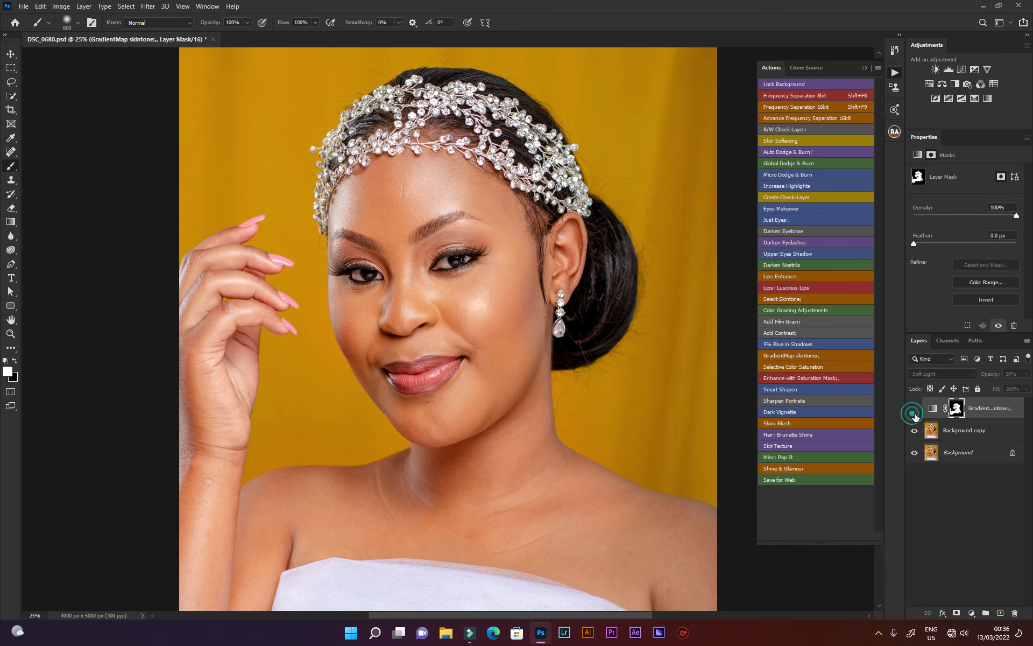
pyautogui.click(915, 410)
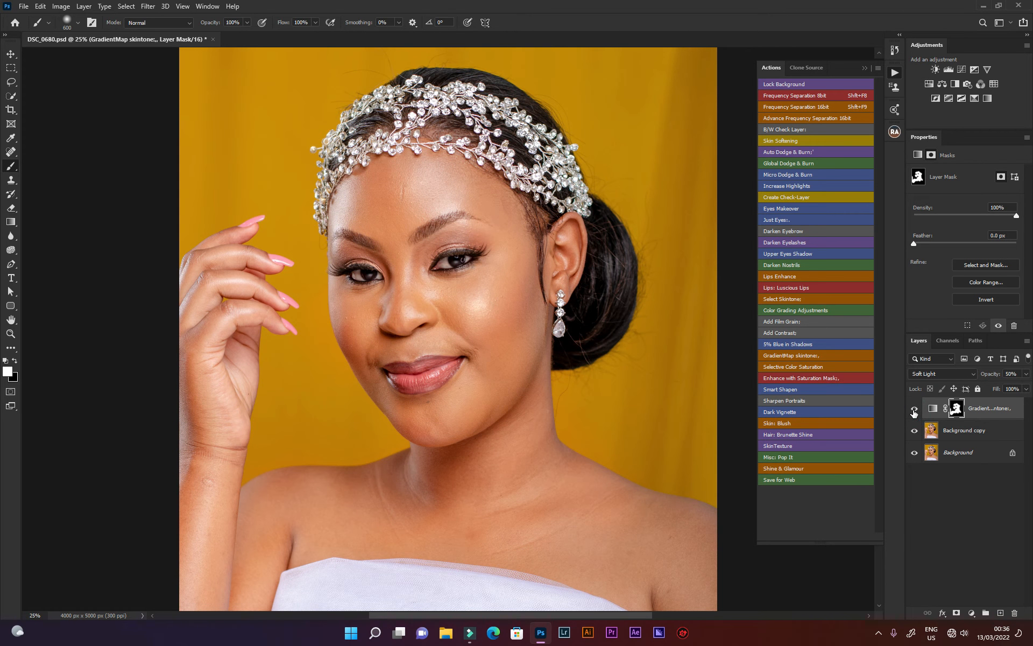
pyautogui.moveTo(1008, 408); pyautogui.dragTo(1014, 613)
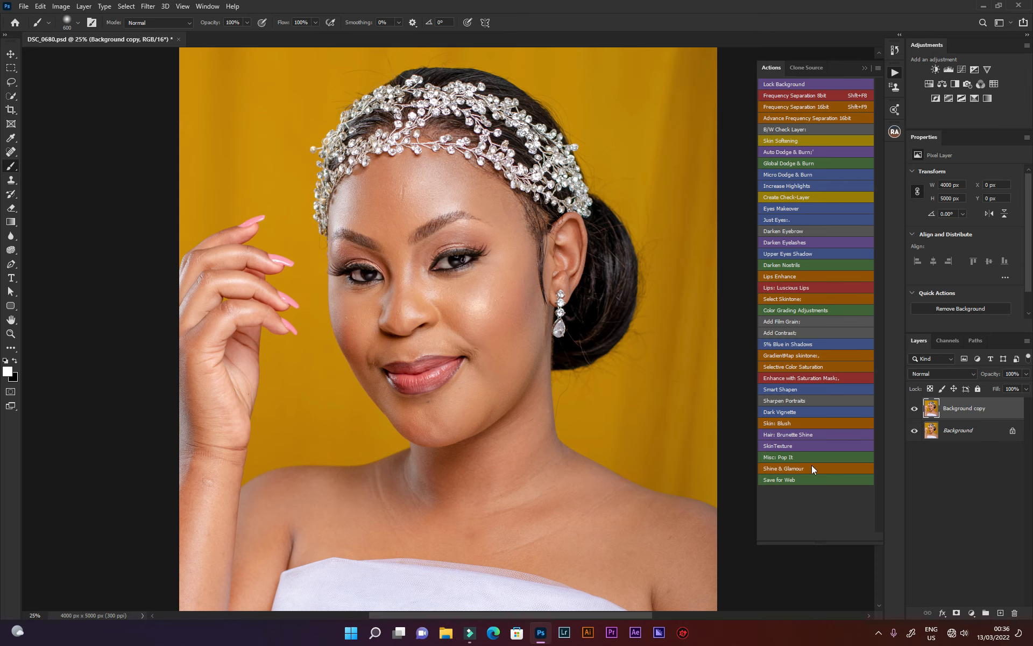
# Run the Selective Color Saturation action and repeatedly compare the portrait with and without its layer.
pyautogui.click(793, 367)
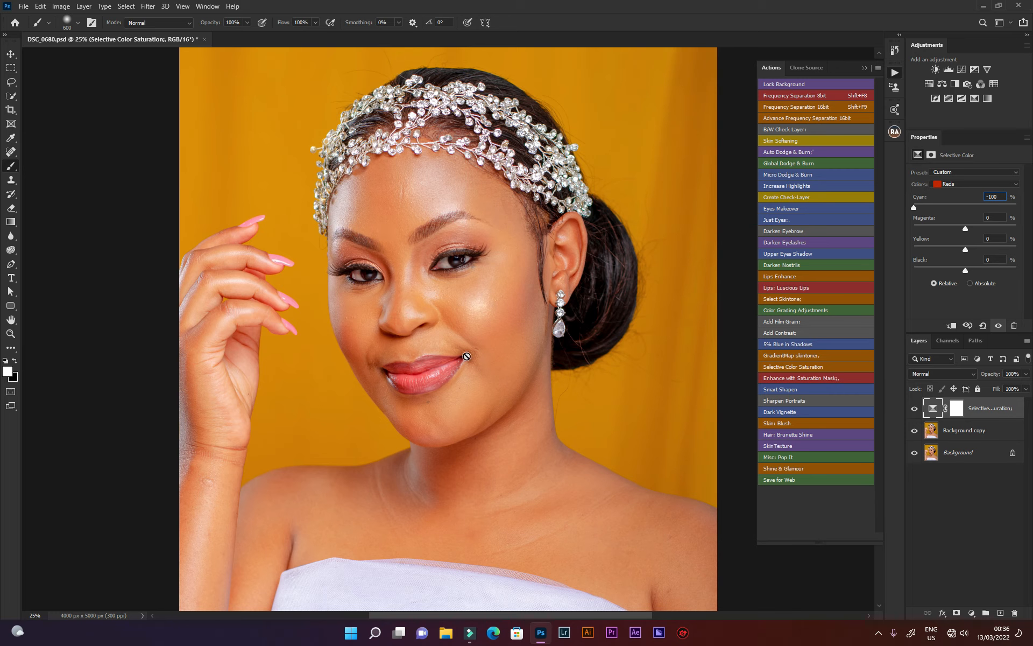
pyautogui.click(914, 408)
pyautogui.click(915, 410)
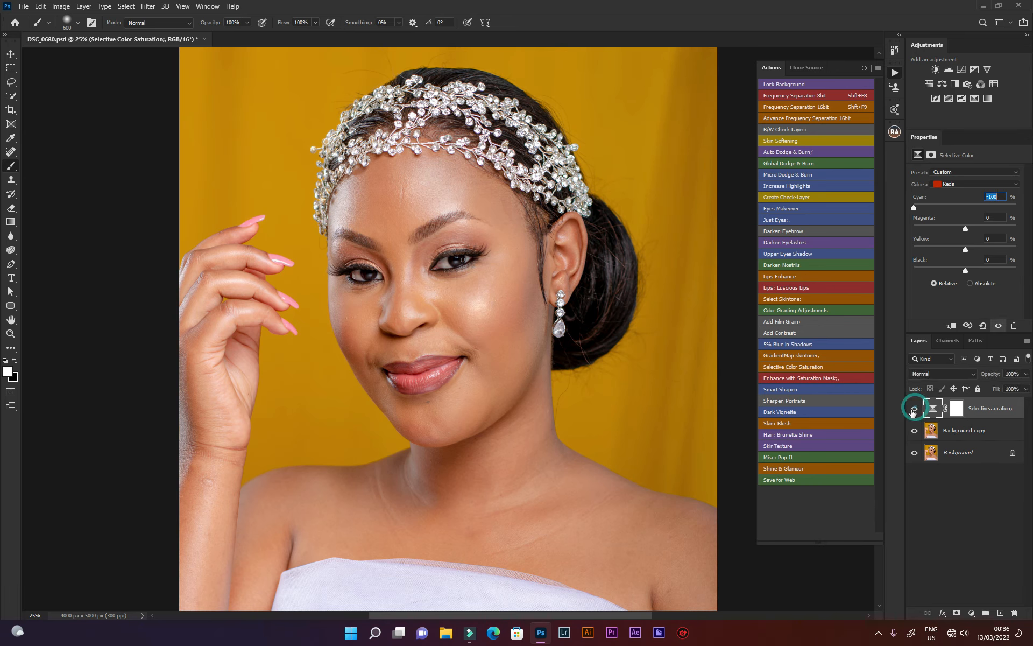
pyautogui.click(915, 410)
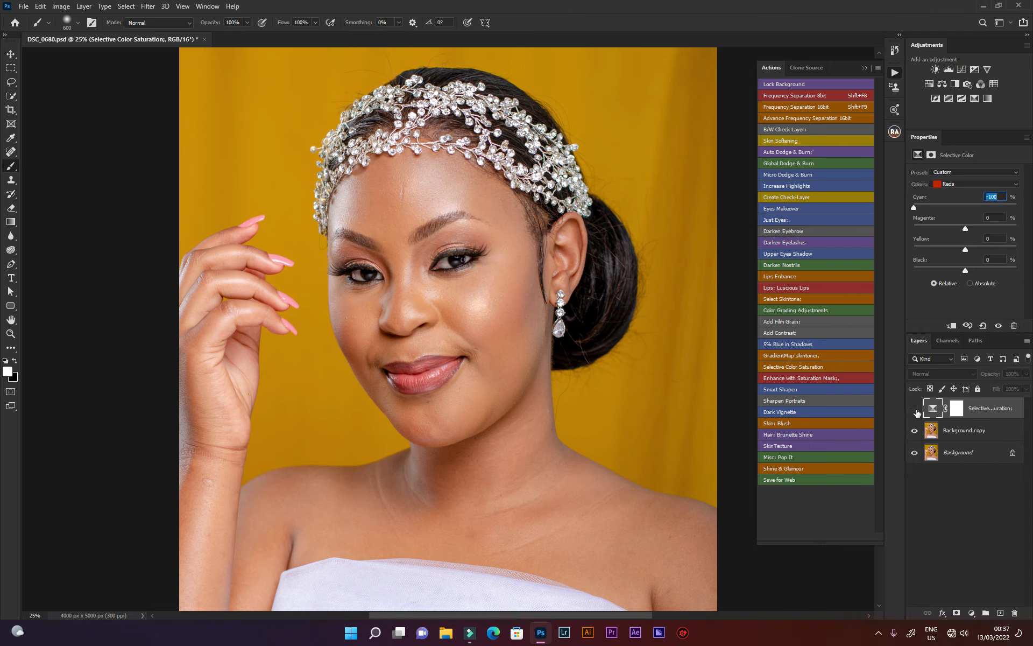
pyautogui.click(915, 411)
pyautogui.click(914, 410)
pyautogui.click(915, 408)
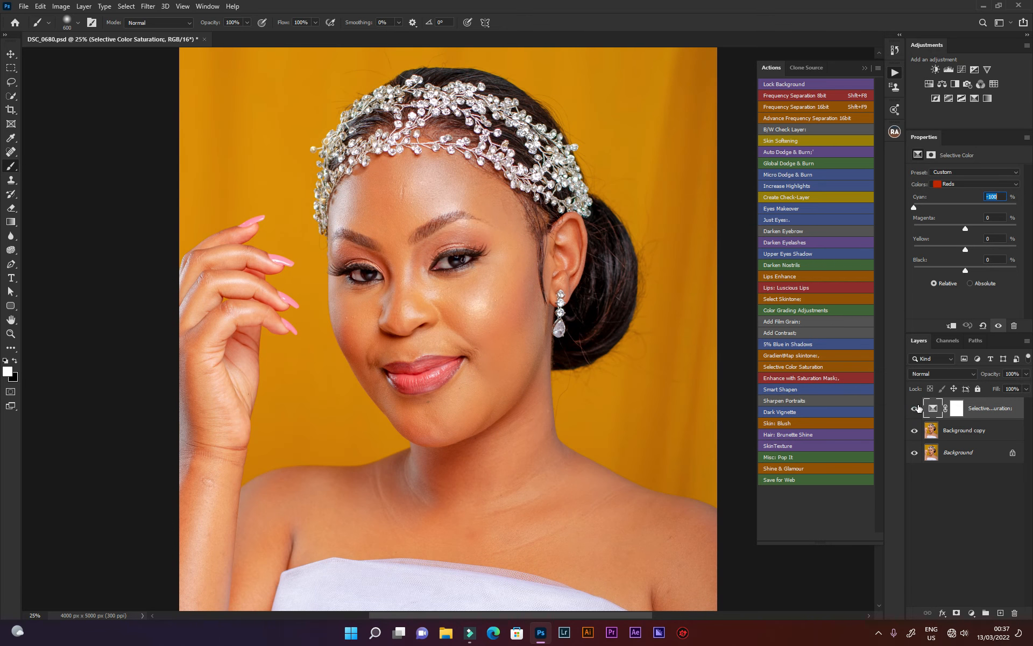
pyautogui.click(915, 408)
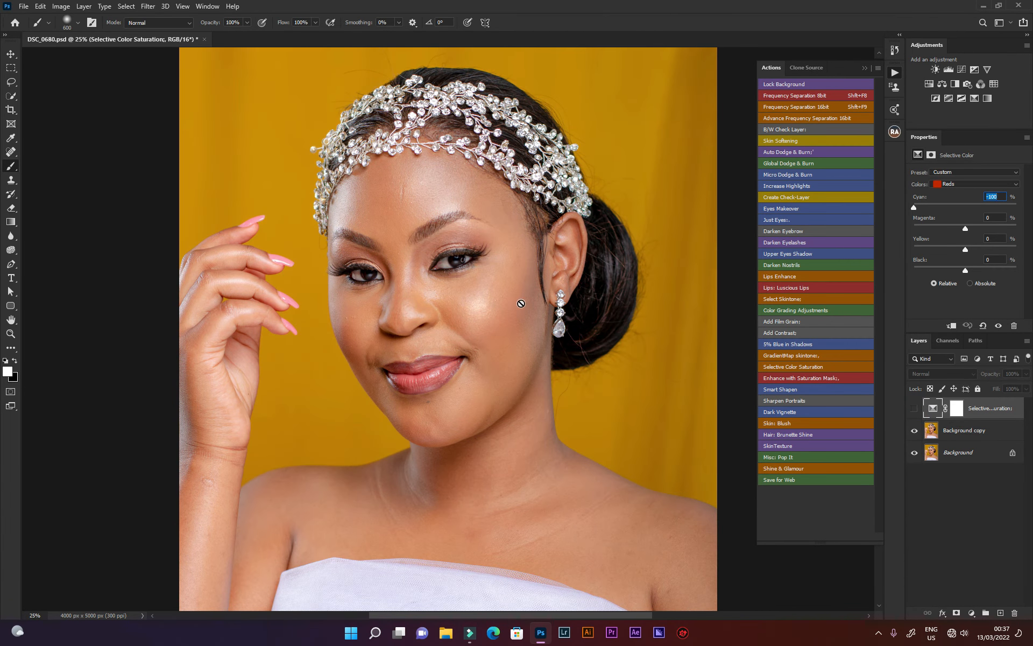
pyautogui.click(915, 409)
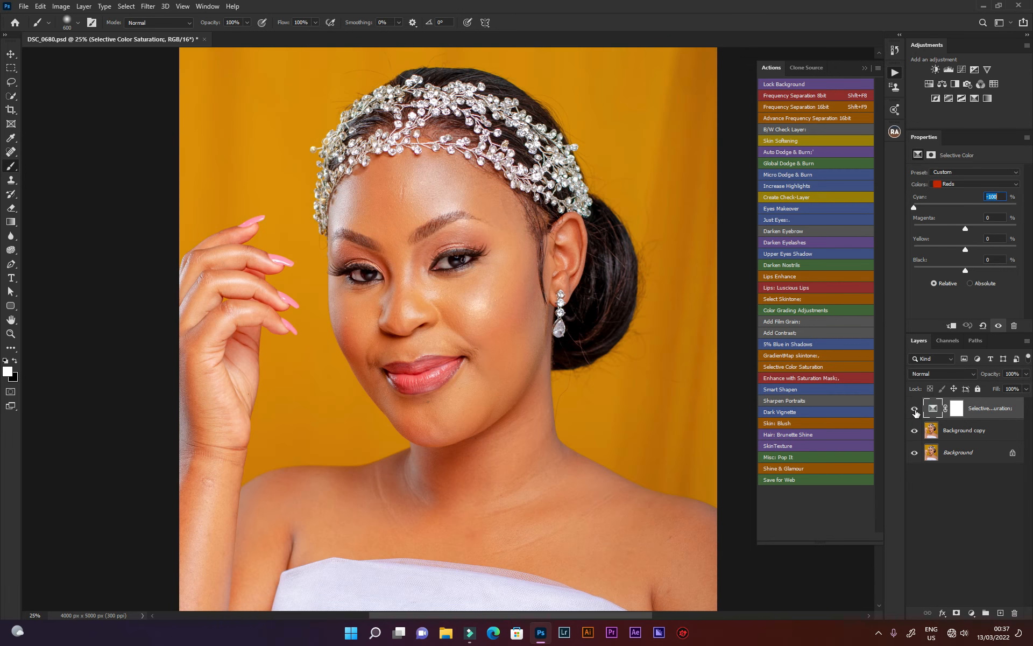
pyautogui.click(915, 409)
pyautogui.click(915, 410)
pyautogui.click(915, 409)
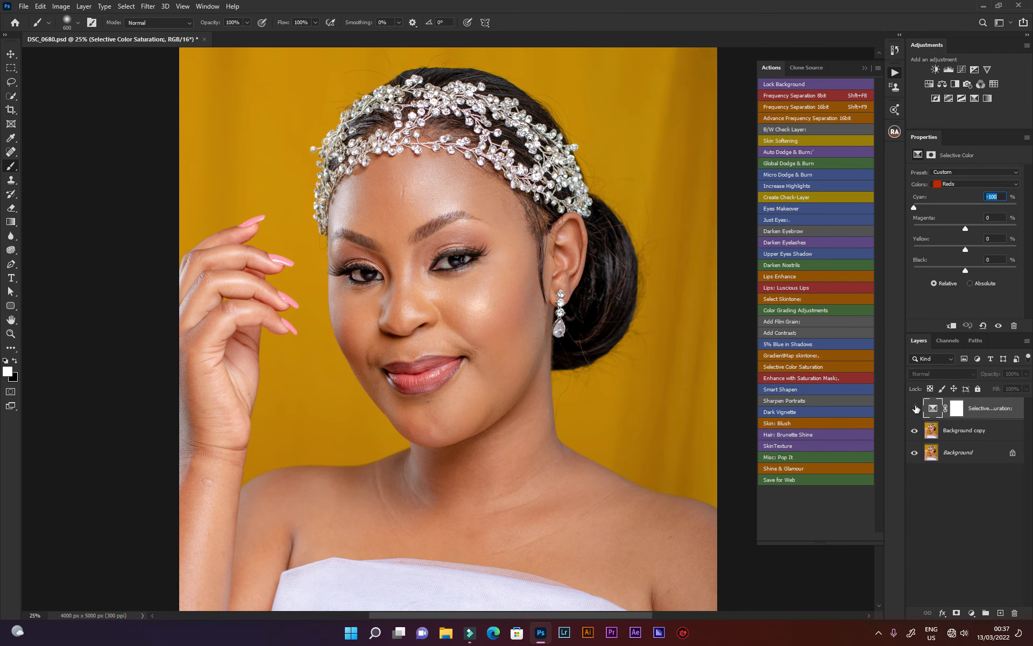
pyautogui.click(914, 409)
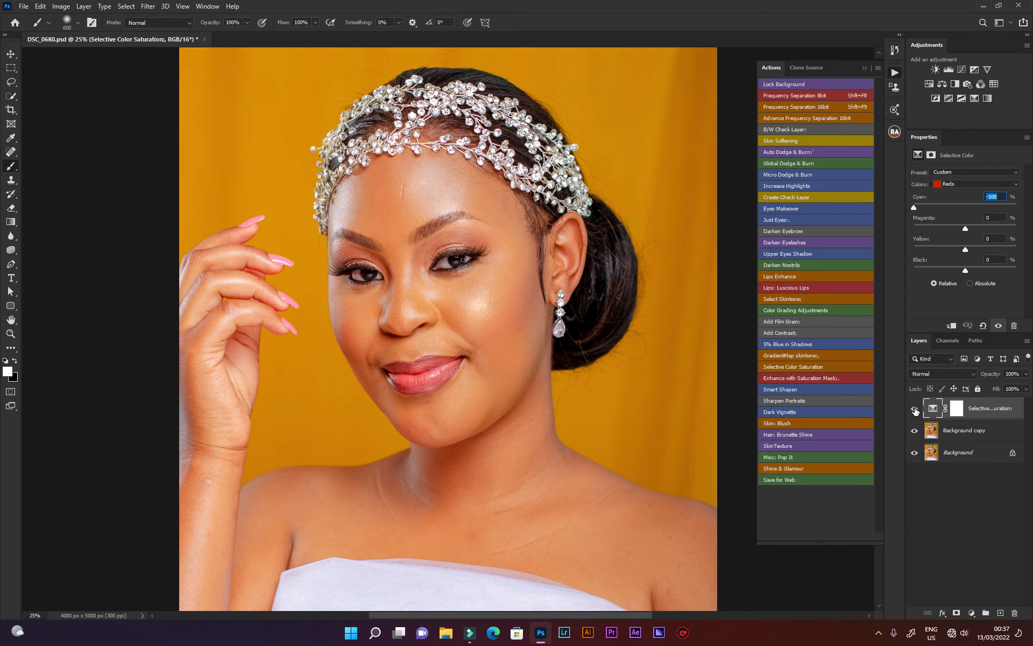
# Invert the selective color layer's mask and paint the saturation back over the face with a white brush of size 600.
pyautogui.click(955, 412)
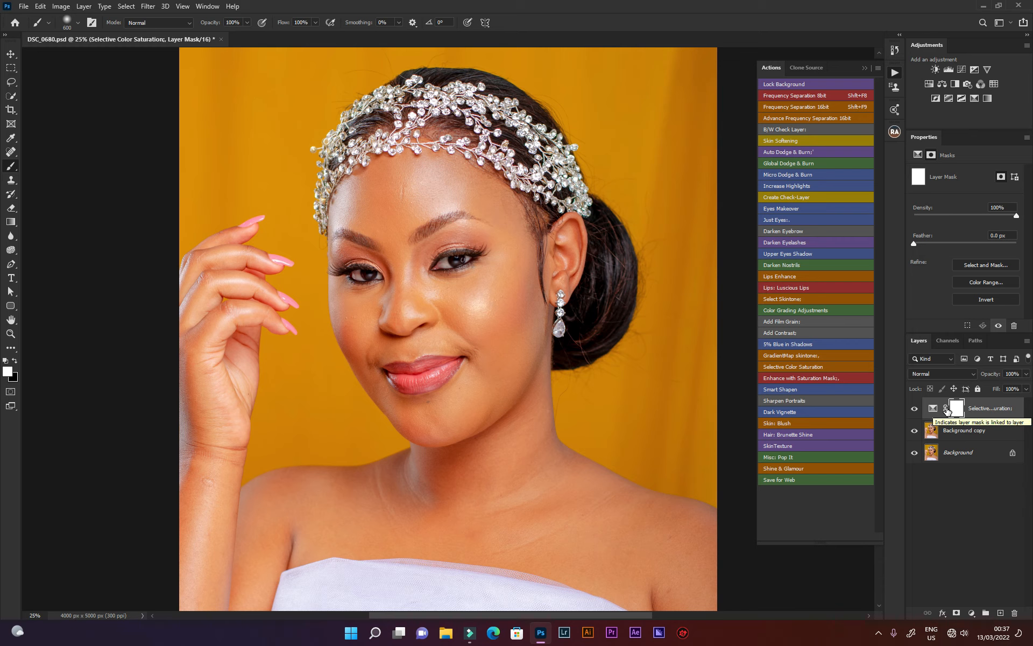
pyautogui.hotkey('ctrl', 'i')
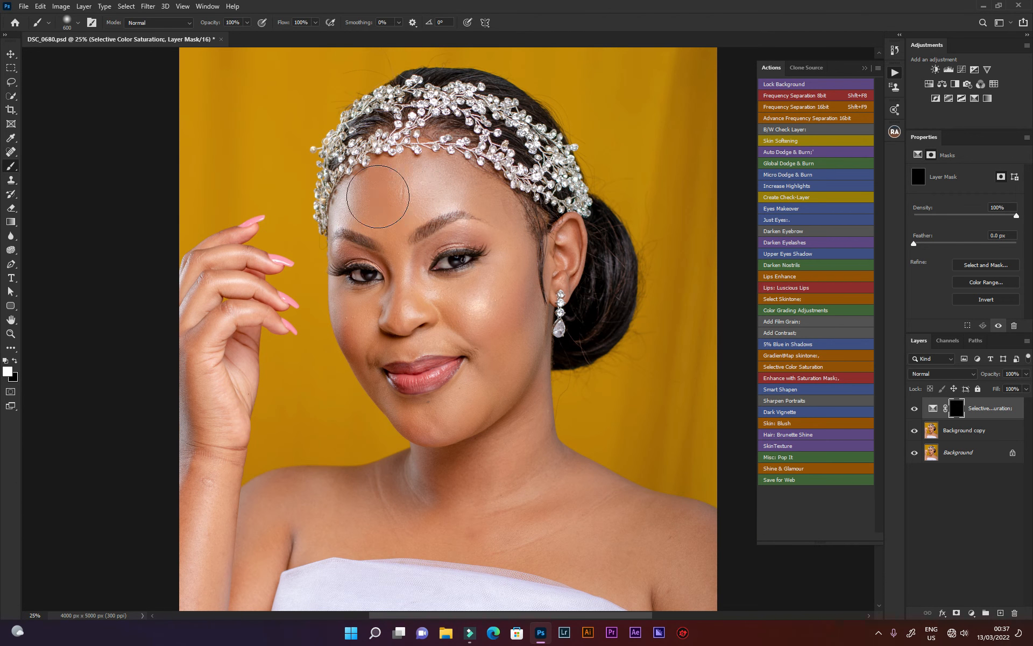
pyautogui.moveTo(390, 196)
pyautogui.mouseDown()
pyautogui.moveTo(390, 248)
pyautogui.moveTo(404, 280)
pyautogui.moveTo(434, 303)
pyautogui.moveTo(472, 313)
pyautogui.moveTo(500, 258)
pyautogui.moveTo(504, 228)
pyautogui.moveTo(434, 199)
pyautogui.moveTo(452, 217)
pyautogui.moveTo(465, 214)
pyautogui.moveTo(414, 187)
pyautogui.moveTo(388, 187)
pyautogui.moveTo(344, 217)
pyautogui.moveTo(367, 248)
pyautogui.moveTo(377, 306)
pyautogui.moveTo(352, 322)
pyautogui.moveTo(362, 334)
pyautogui.moveTo(491, 355)
pyautogui.moveTo(475, 389)
pyautogui.moveTo(517, 320)
pyautogui.moveTo(533, 258)
pyautogui.moveTo(490, 387)
pyautogui.moveTo(393, 413)
pyautogui.mouseUp()
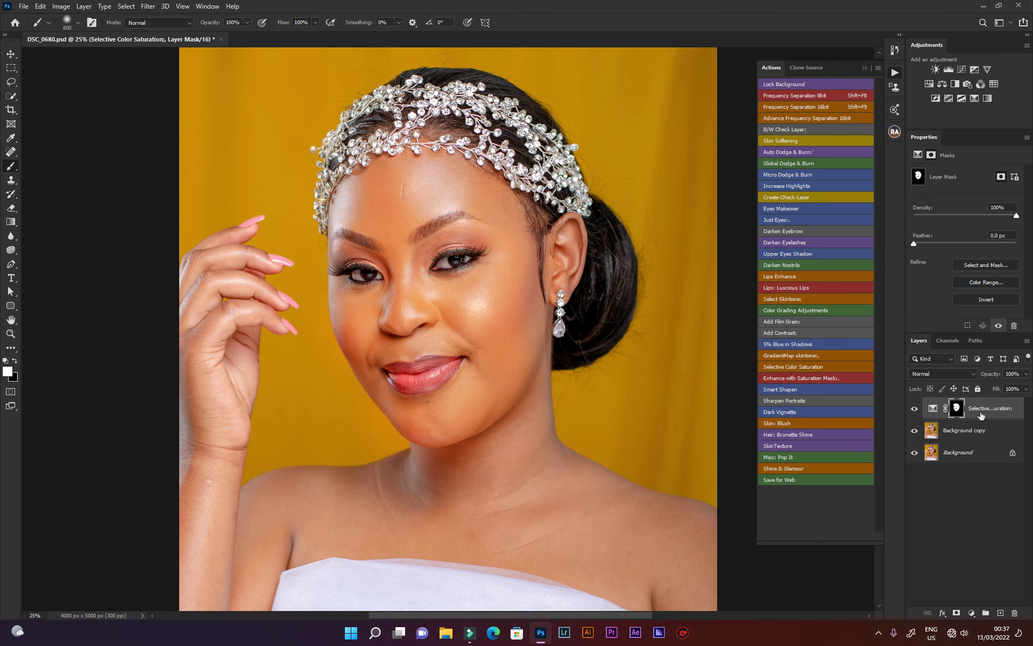
# Lower the opacity of the masked selective color layer and merge it into the background copy.
pyautogui.click(1026, 374)
pyautogui.moveTo(1027, 385); pyautogui.dragTo(994, 387)
pyautogui.click(995, 412)
pyautogui.hotkey('ctrl', 'e')
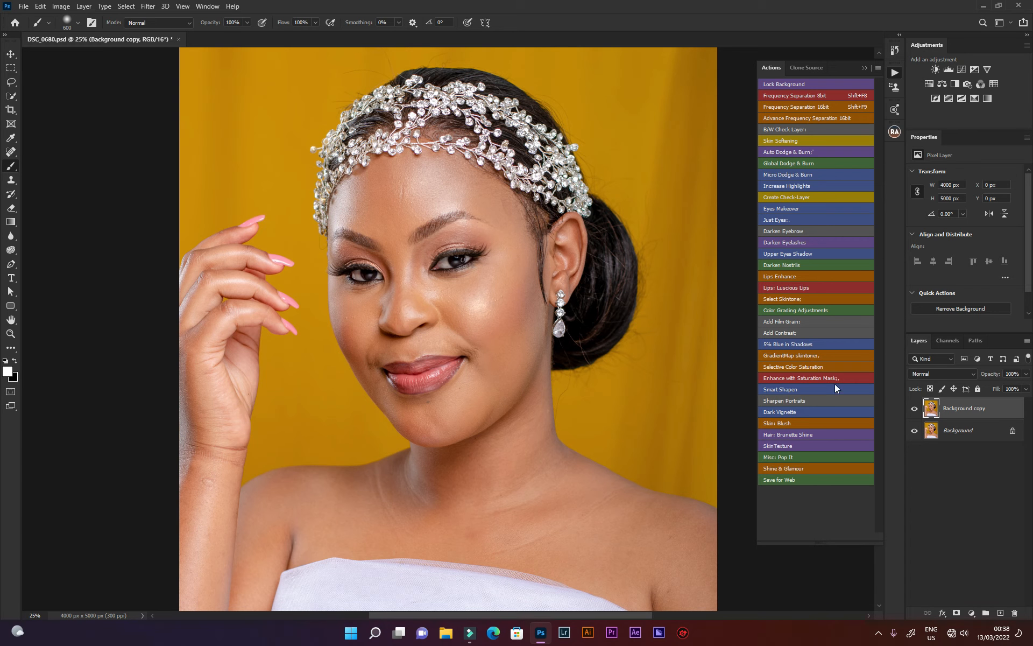
# Run the Enhance with Saturation Mask action with saturation at +17, and compare the portrait with and without its layer.
pyautogui.click(798, 377)
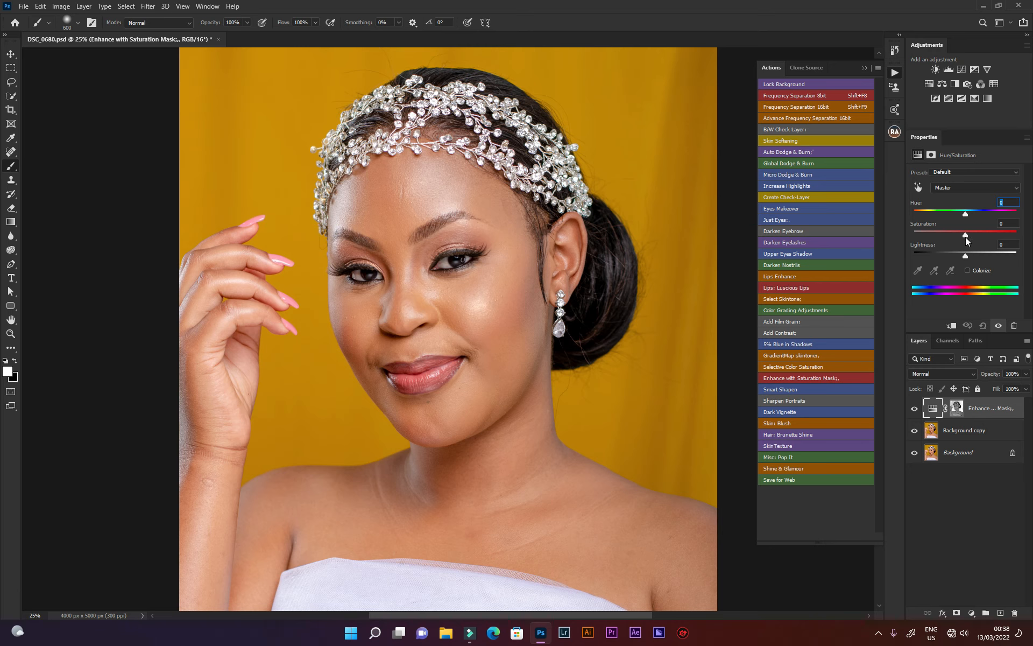
pyautogui.moveTo(965, 236); pyautogui.dragTo(974, 229)
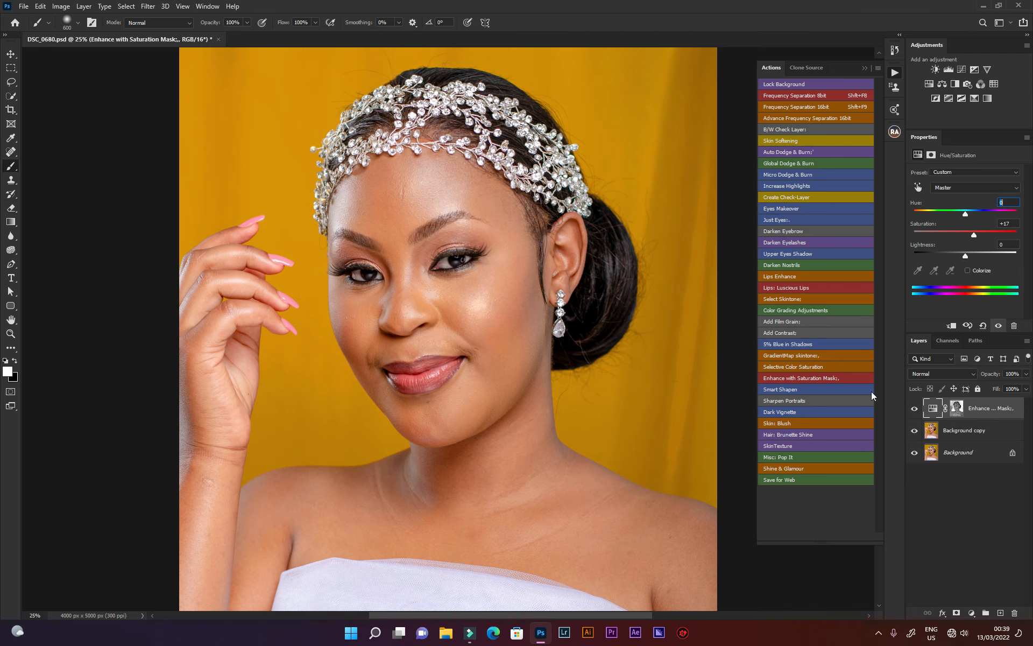
pyautogui.click(914, 411)
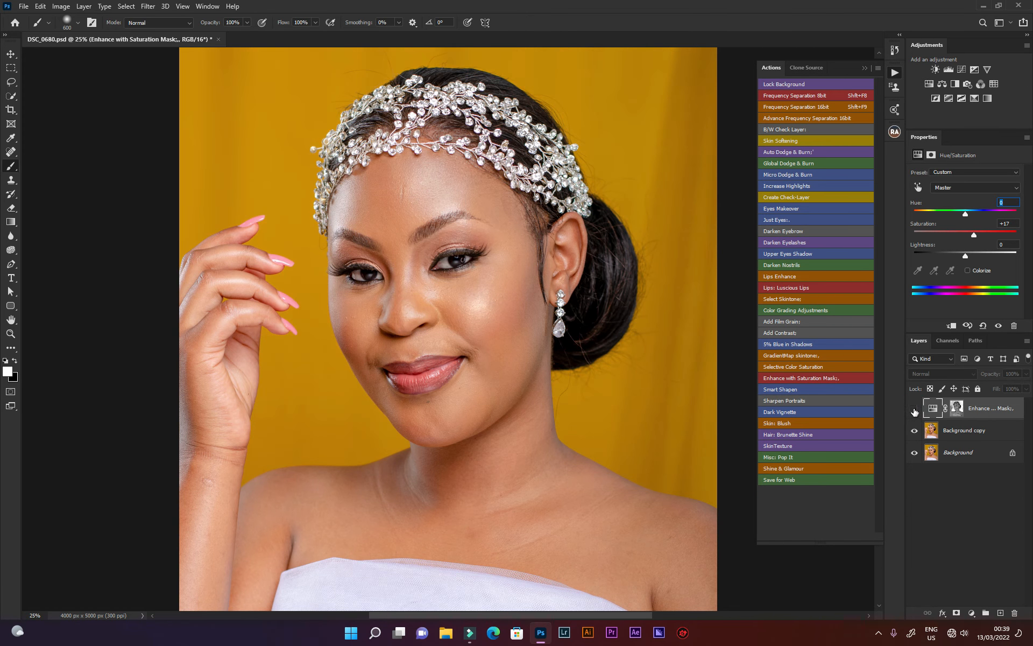
pyautogui.click(914, 410)
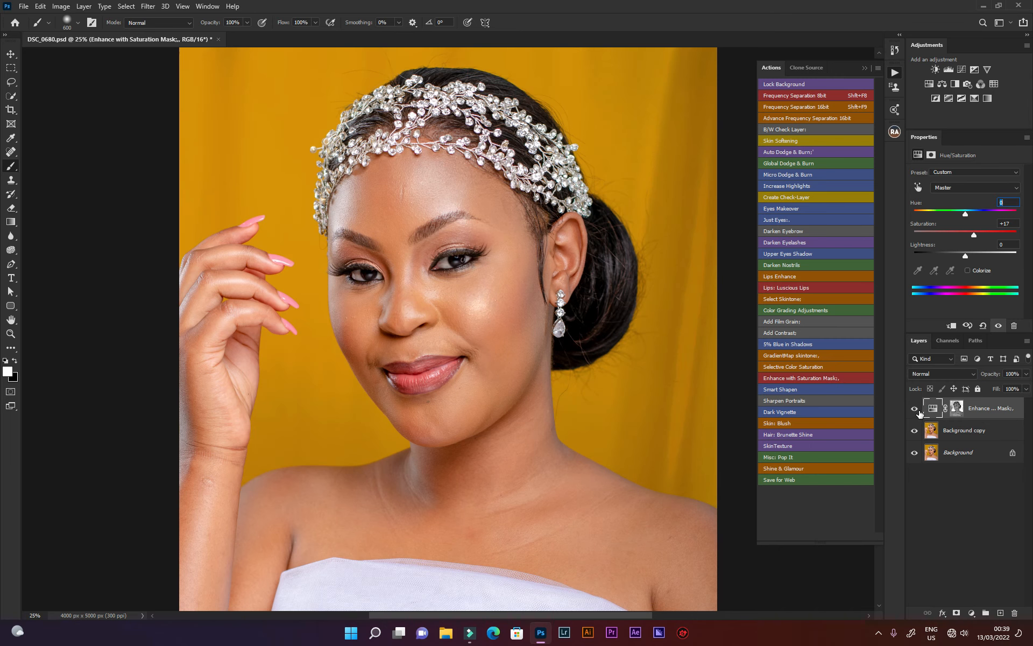
pyautogui.click(920, 412)
pyautogui.click(920, 412)
# Invert the saturation layer's mask and shift the overall saturation in its Hue/Saturation settings.
pyautogui.click(957, 410)
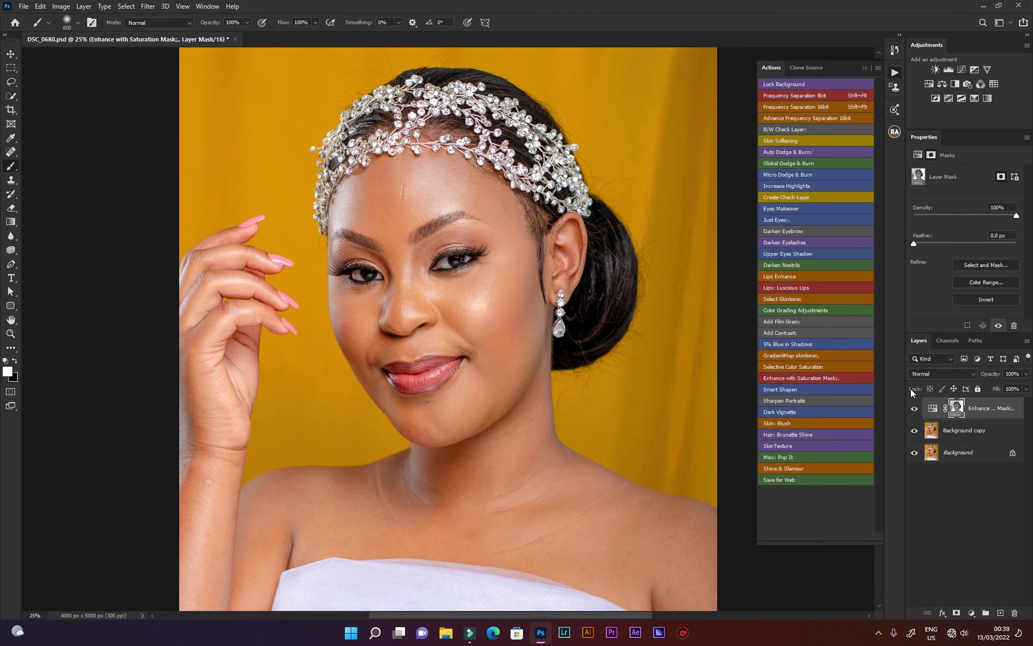
pyautogui.hotkey('ctrl', 'i')
pyautogui.click(933, 410)
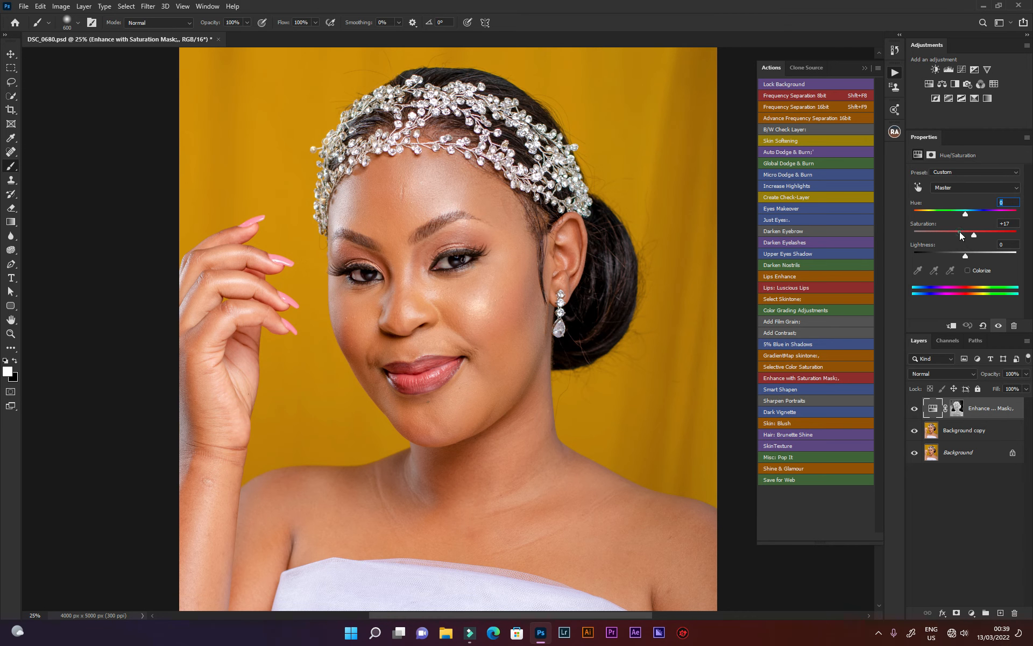
pyautogui.moveTo(963, 235); pyautogui.dragTo(960, 234)
pyautogui.moveTo(961, 235); pyautogui.dragTo(965, 237)
# Set the Reds saturation to +6 and try Reds hue shifts of +69, +11 and -10 before returning it near neutral.
pyautogui.click(954, 187)
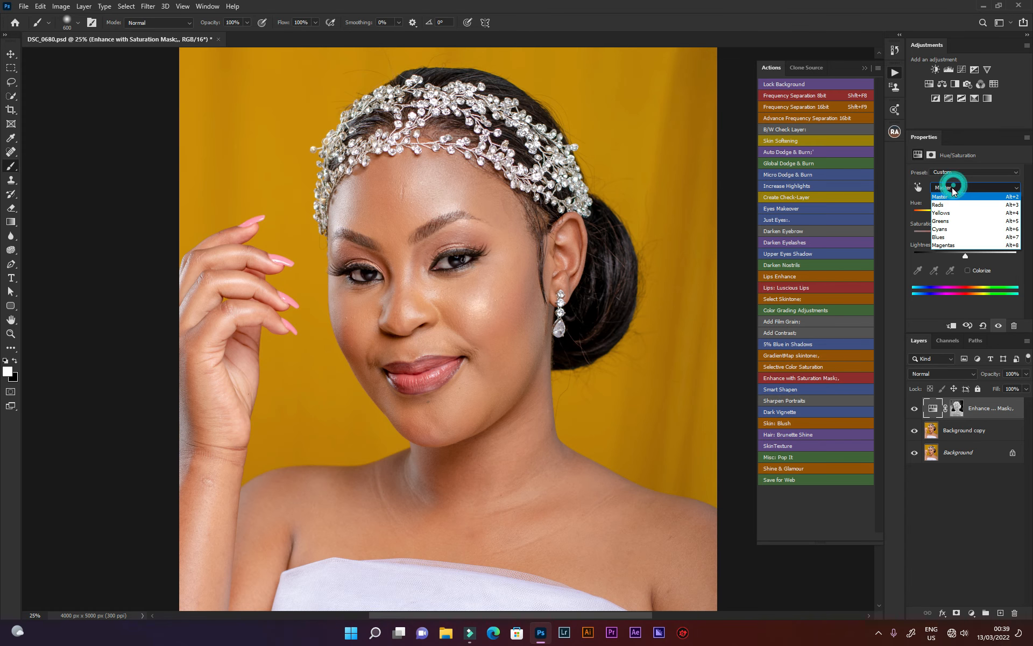
pyautogui.click(941, 205)
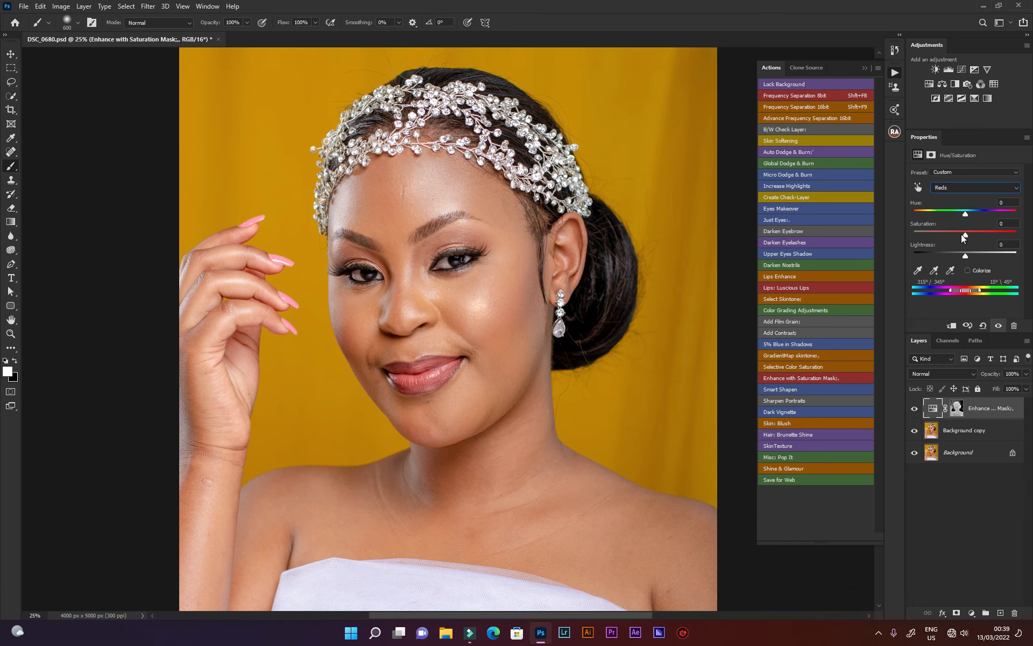
pyautogui.moveTo(964, 236); pyautogui.dragTo(987, 215)
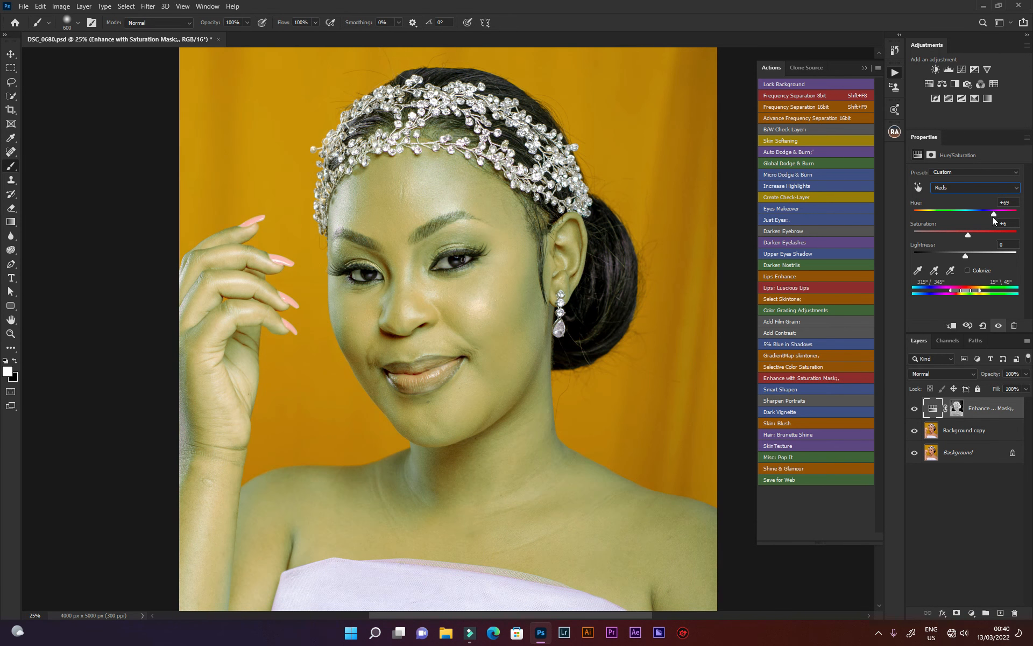
pyautogui.moveTo(993, 217); pyautogui.dragTo(972, 225)
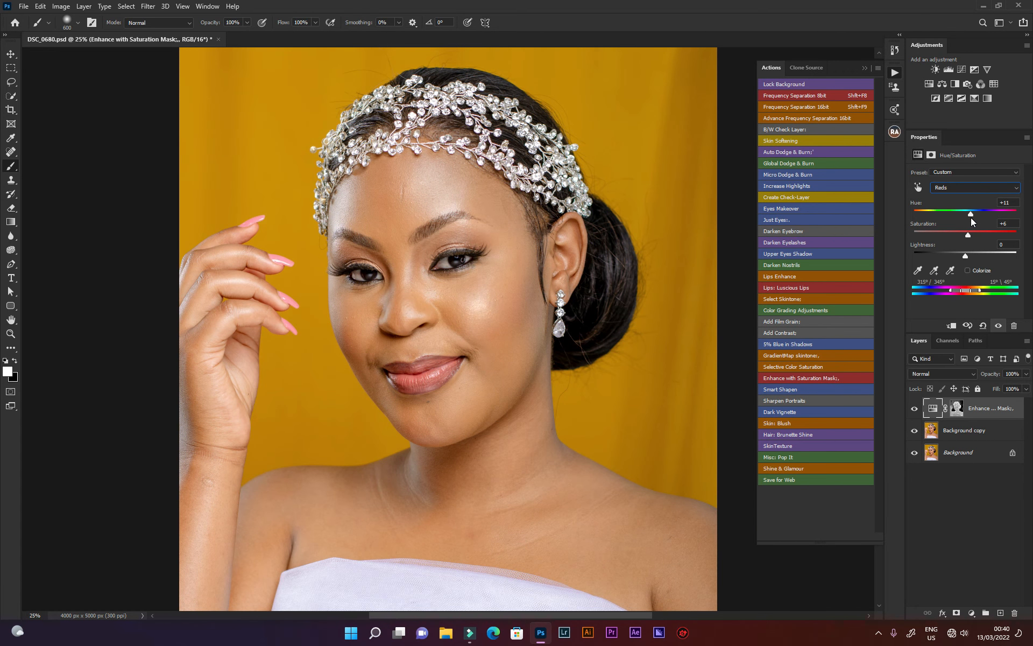
pyautogui.moveTo(971, 216); pyautogui.dragTo(949, 216)
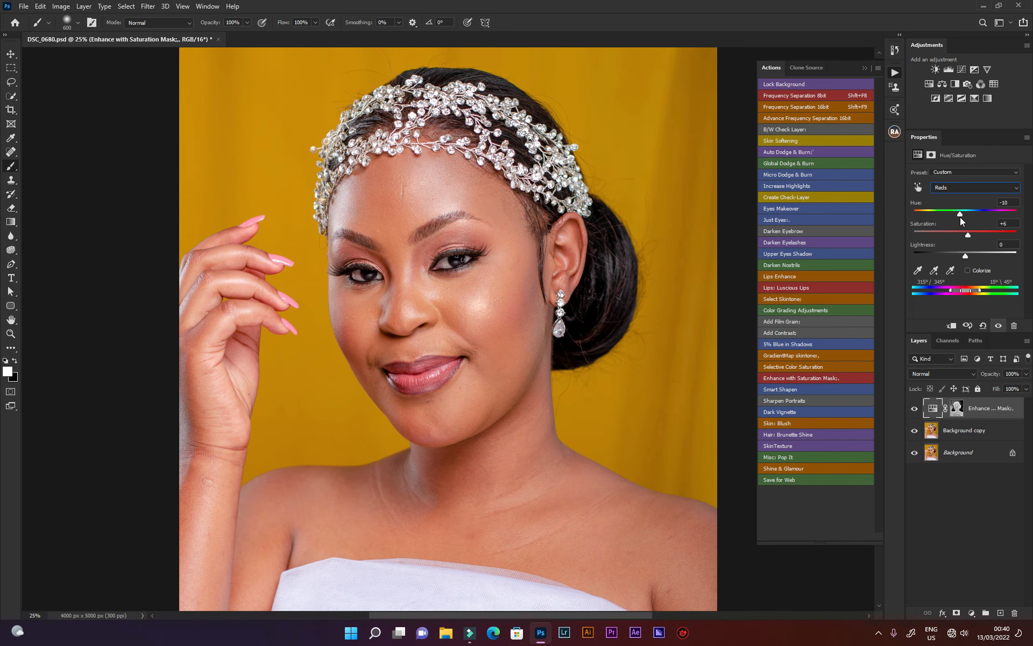
pyautogui.moveTo(961, 214); pyautogui.dragTo(963, 219)
pyautogui.click(963, 215)
pyautogui.click(964, 216)
# Compare the portrait with and without the saturation mask layer, and delete the layer.
pyautogui.click(914, 410)
pyautogui.click(914, 410)
pyautogui.moveTo(994, 406); pyautogui.dragTo(1014, 612)
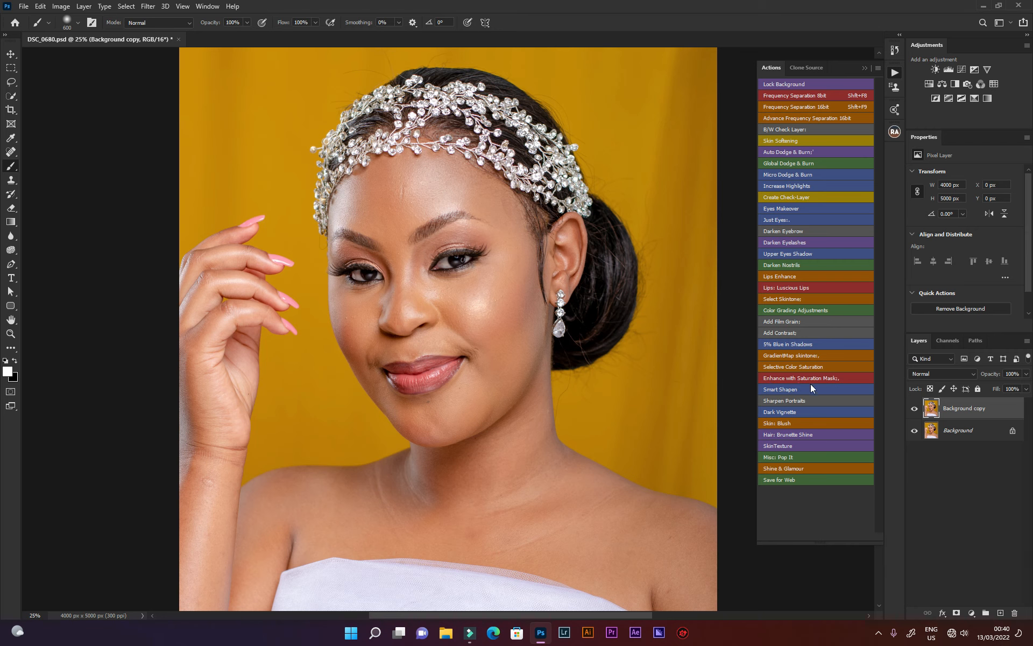
# Run the Smart Shapen action and inspect the facial skin in the Smart Sharpen preview with the dialog clear of the face.
pyautogui.click(783, 389)
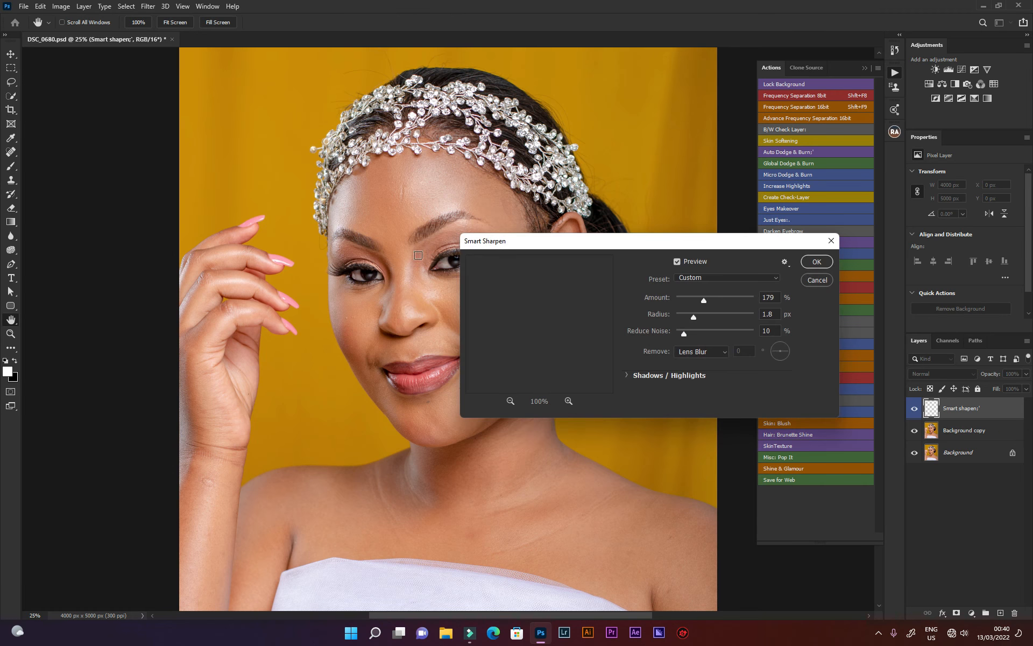
pyautogui.moveTo(510, 309); pyautogui.dragTo(523, 344)
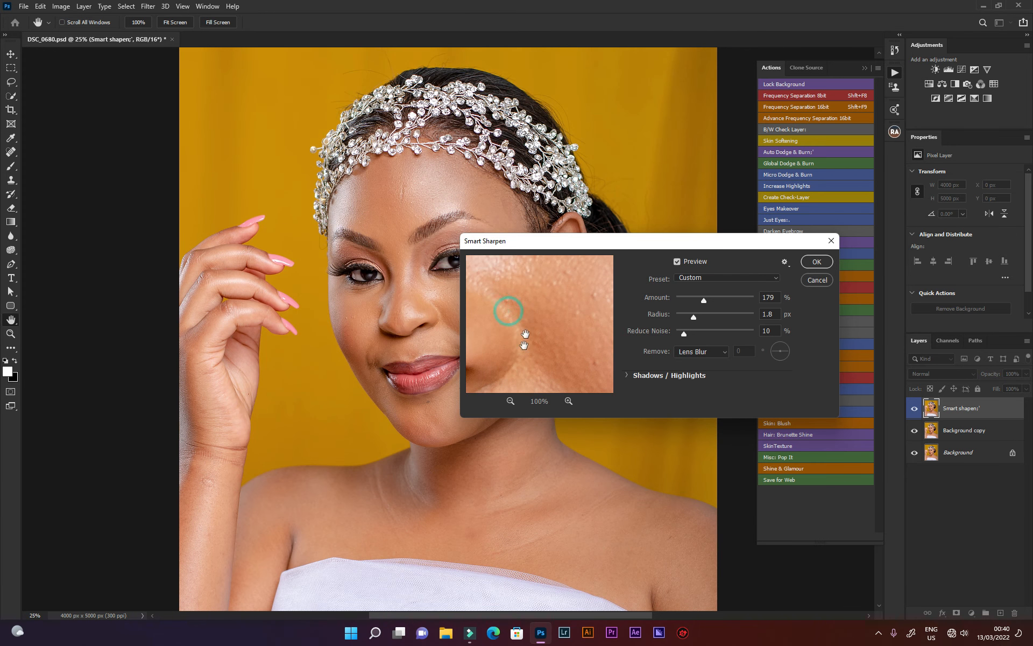
pyautogui.moveTo(546, 298); pyautogui.dragTo(538, 336)
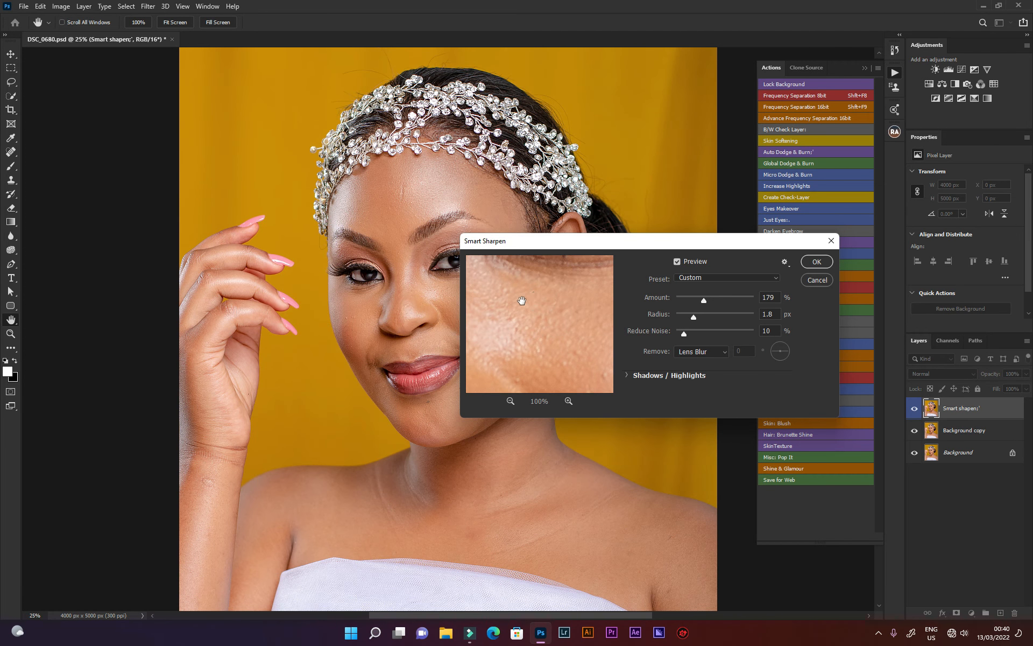
pyautogui.moveTo(550, 244); pyautogui.dragTo(697, 228)
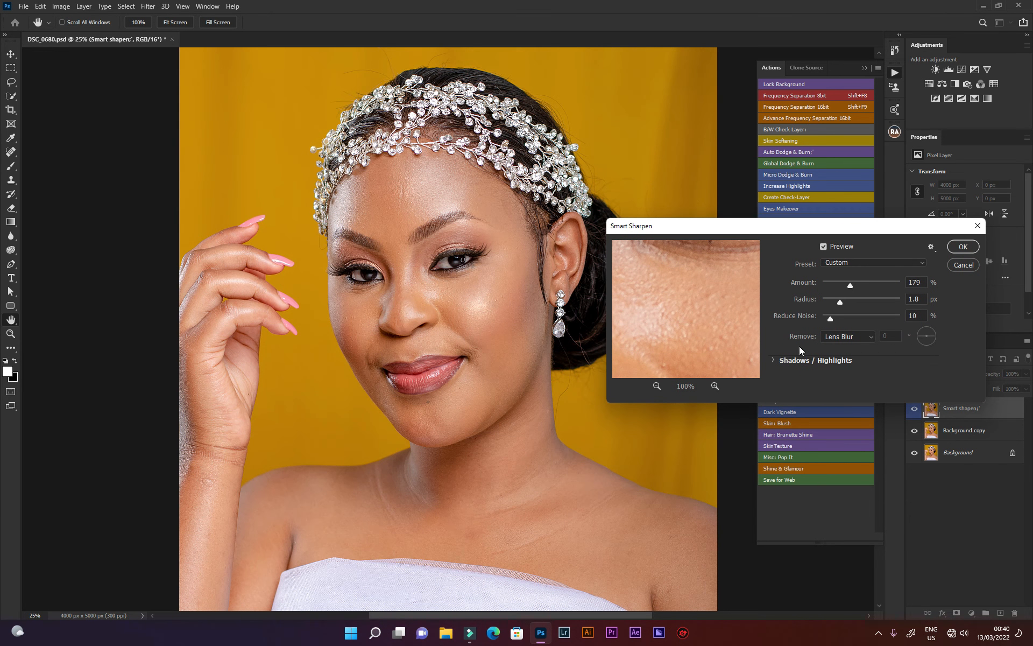
# Compare the Smart Sharpen preview on and off, reduce the sharpening amount, and apply the filter.
pyautogui.click(824, 247)
pyautogui.click(824, 247)
pyautogui.moveTo(851, 286)
pyautogui.mouseDown()
pyautogui.moveTo(834, 287)
pyautogui.moveTo(838, 303)
pyautogui.moveTo(832, 290)
pyautogui.mouseUp()
pyautogui.click(963, 247)
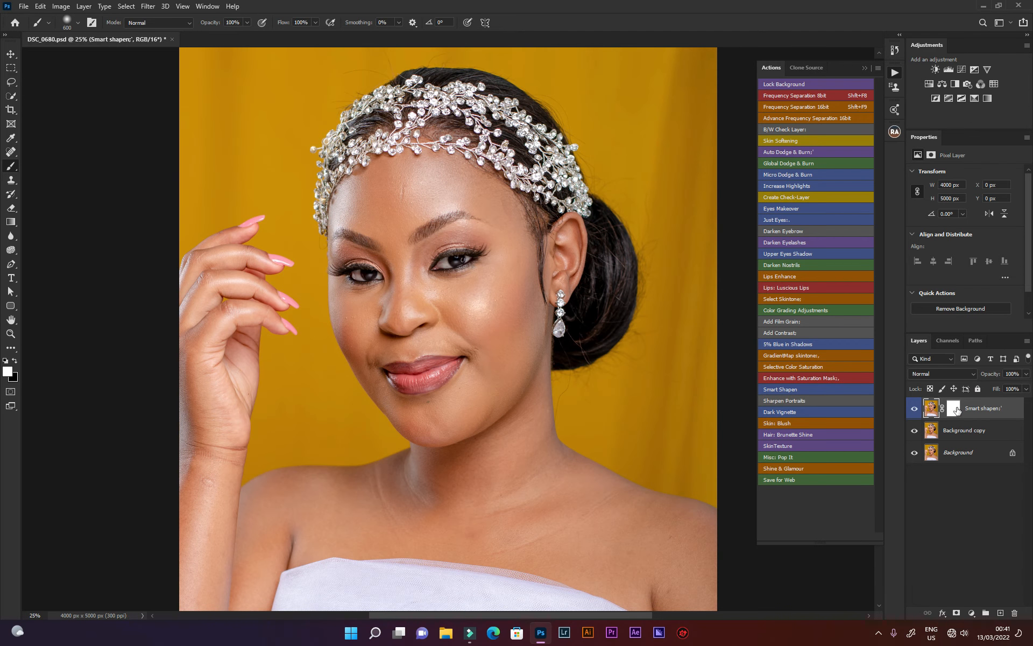
# Paint black on the smart sharpen layer's mask over the headpiece, hair, earring, lips and shoulder with a brush of size 600.
pyautogui.click(953, 411)
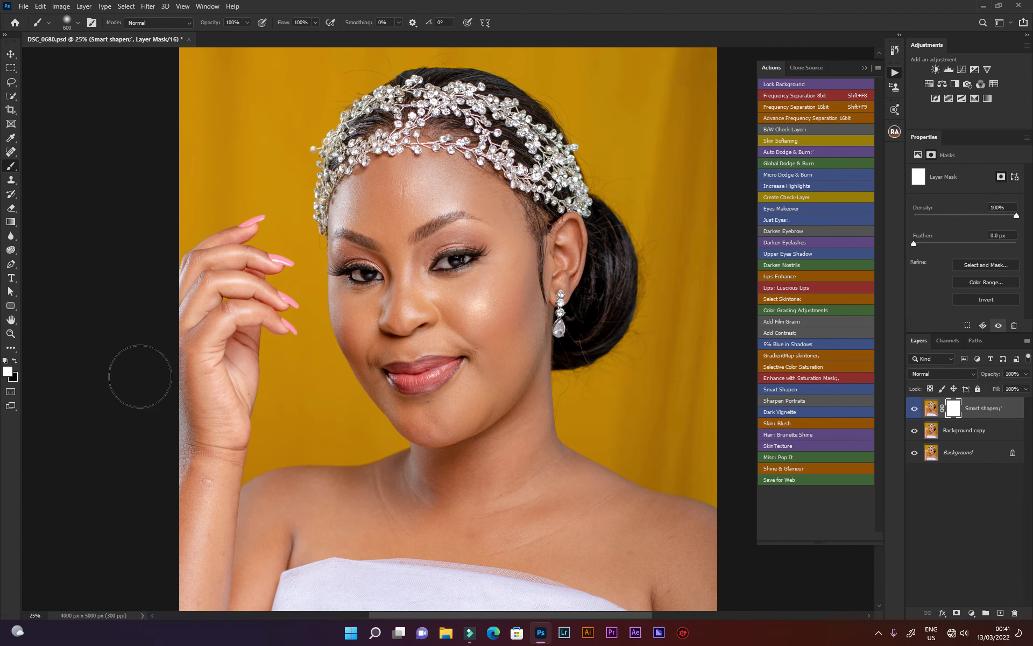
pyautogui.click(10, 364)
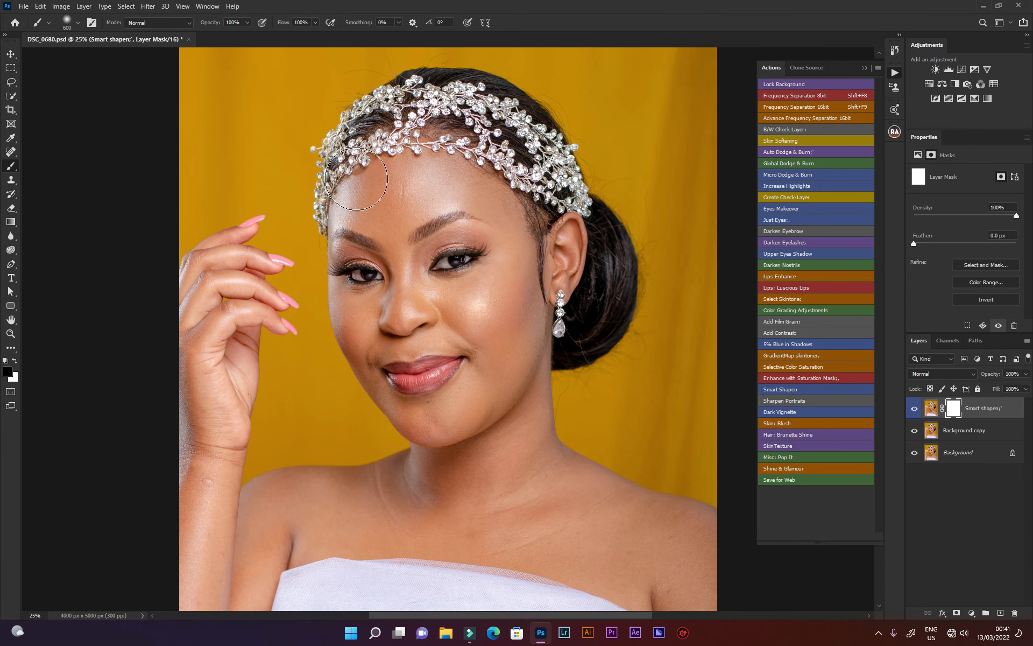
pyautogui.moveTo(346, 172)
pyautogui.mouseDown()
pyautogui.moveTo(351, 131)
pyautogui.moveTo(411, 94)
pyautogui.moveTo(394, 112)
pyautogui.moveTo(479, 106)
pyautogui.moveTo(576, 200)
pyautogui.mouseUp()
pyautogui.moveTo(447, 98)
pyautogui.mouseDown()
pyautogui.moveTo(390, 105)
pyautogui.moveTo(595, 218)
pyautogui.moveTo(604, 289)
pyautogui.moveTo(596, 329)
pyautogui.moveTo(568, 204)
pyautogui.moveTo(601, 242)
pyautogui.mouseUp()
pyautogui.moveTo(607, 300)
pyautogui.mouseDown()
pyautogui.moveTo(580, 346)
pyautogui.moveTo(557, 356)
pyautogui.mouseUp()
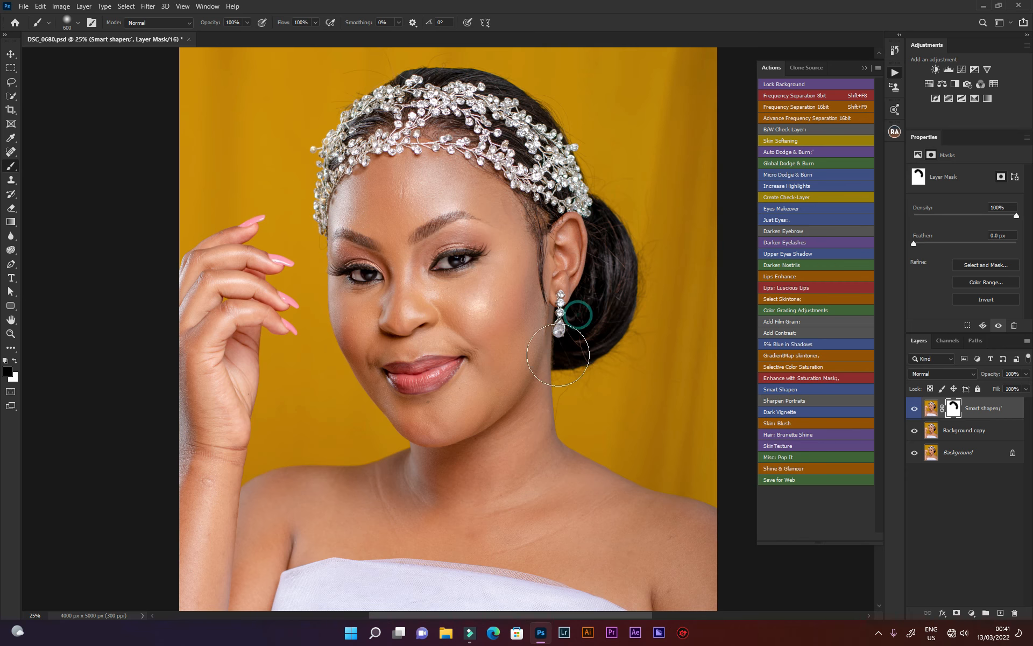
pyautogui.moveTo(392, 376); pyautogui.dragTo(435, 370)
pyautogui.moveTo(370, 456)
pyautogui.mouseDown()
pyautogui.moveTo(270, 455)
pyautogui.moveTo(272, 466)
pyautogui.mouseUp()
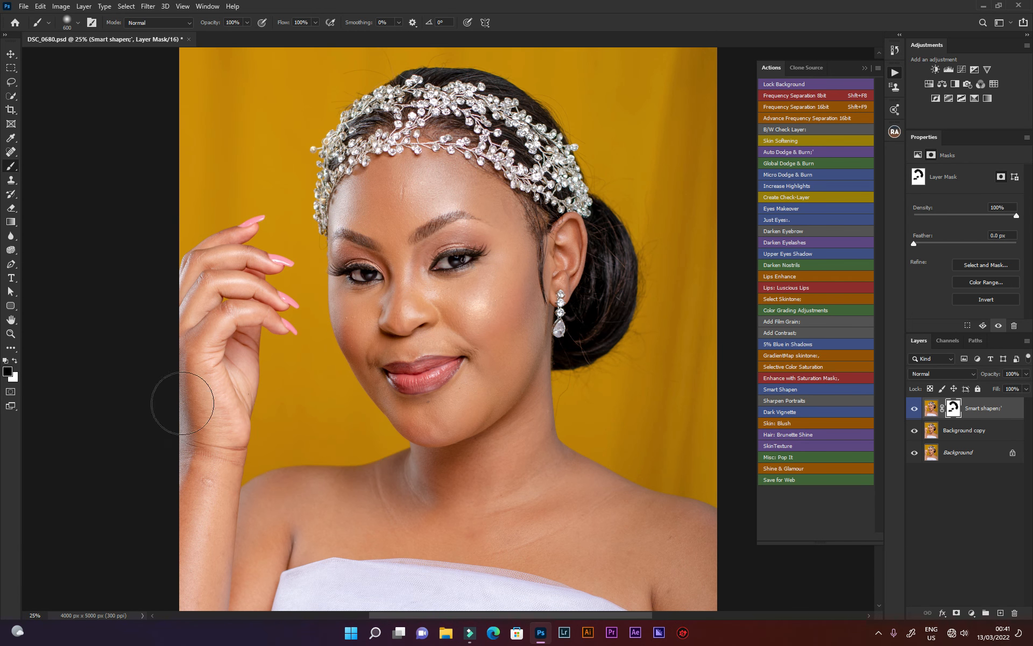
pyautogui.moveTo(141, 314); pyautogui.dragTo(171, 431)
# Compare the portrait with and without the masked smart sharpen layer, and delete the layer.
pyautogui.click(915, 410)
pyautogui.click(915, 410)
pyautogui.moveTo(997, 416); pyautogui.dragTo(1014, 612)
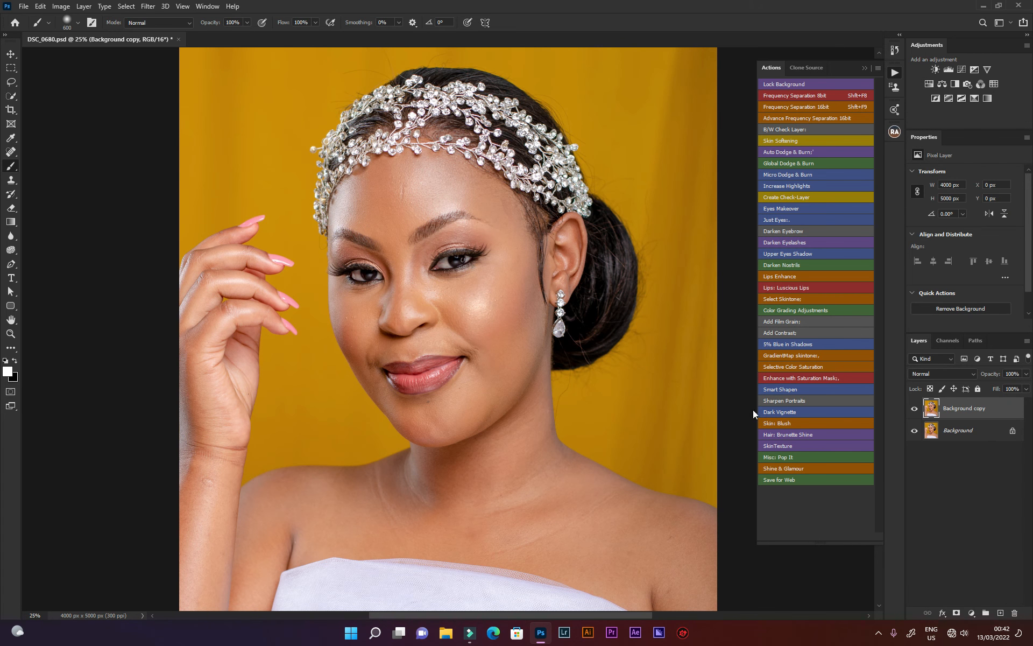
# Run the Sharpen Portraits action and repeatedly compare the portrait with and without its layer.
pyautogui.click(797, 400)
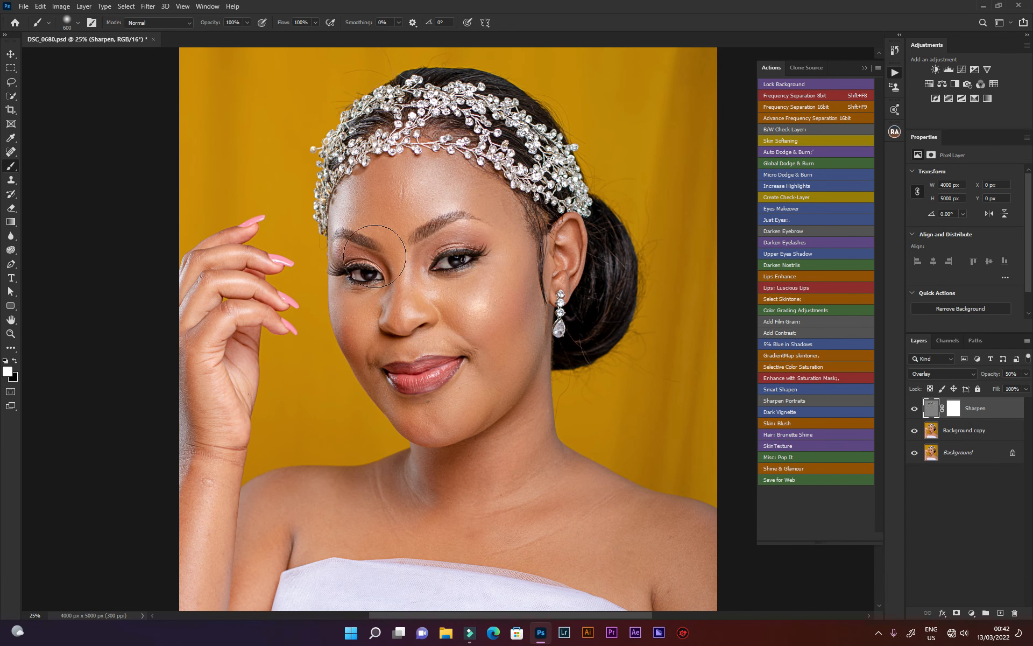
pyautogui.click(917, 413)
pyautogui.click(918, 417)
pyautogui.click(916, 412)
pyautogui.click(917, 415)
# Invert the Sharpen layer's mask to hide the sharpening from the whole portrait.
pyautogui.click(953, 410)
pyautogui.press('x')
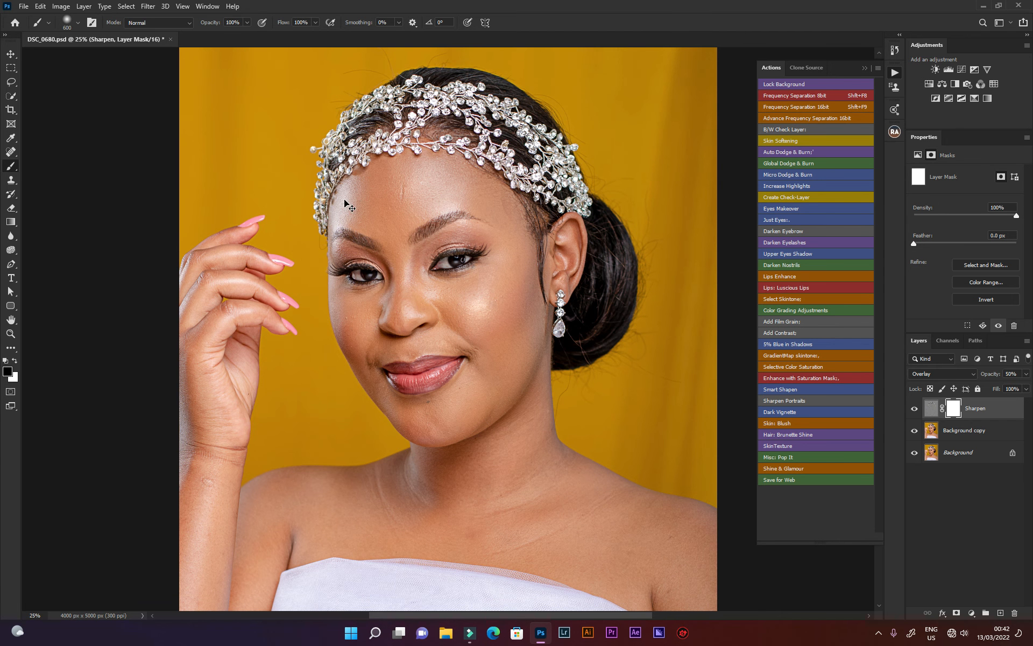
pyautogui.hotkey('ctrl', 'i')
pyautogui.click(775, 304)
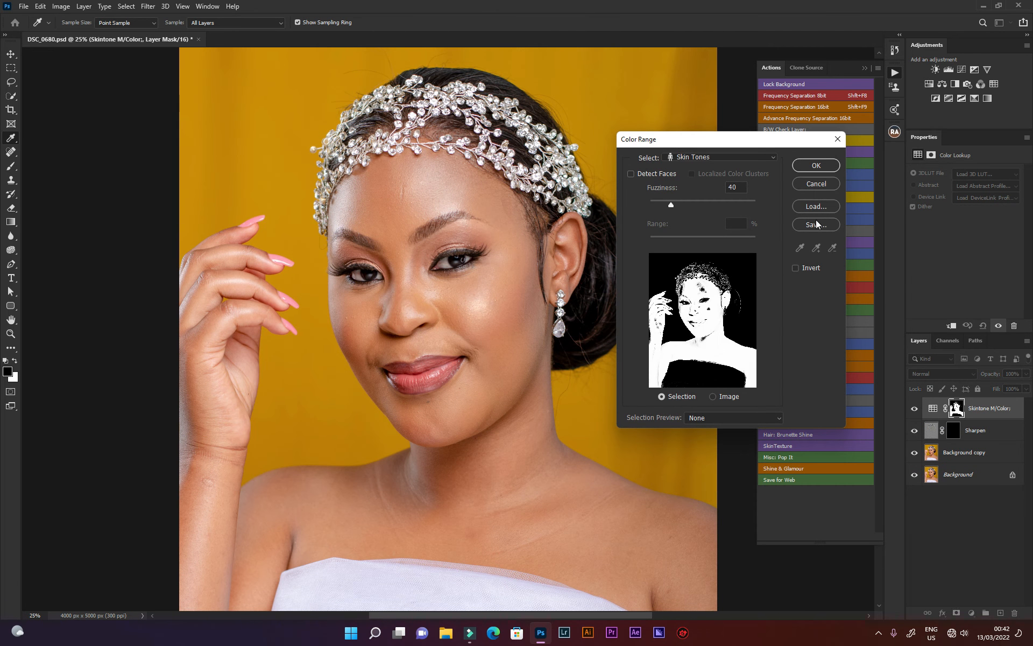
pyautogui.click(818, 184)
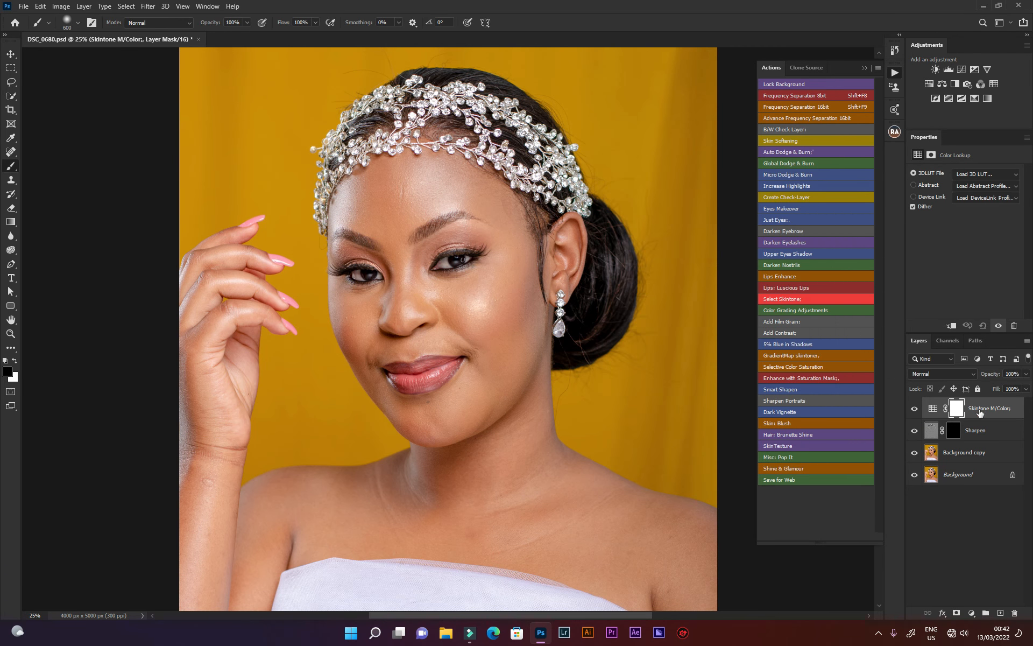
pyautogui.moveTo(964, 413); pyautogui.dragTo(1015, 612)
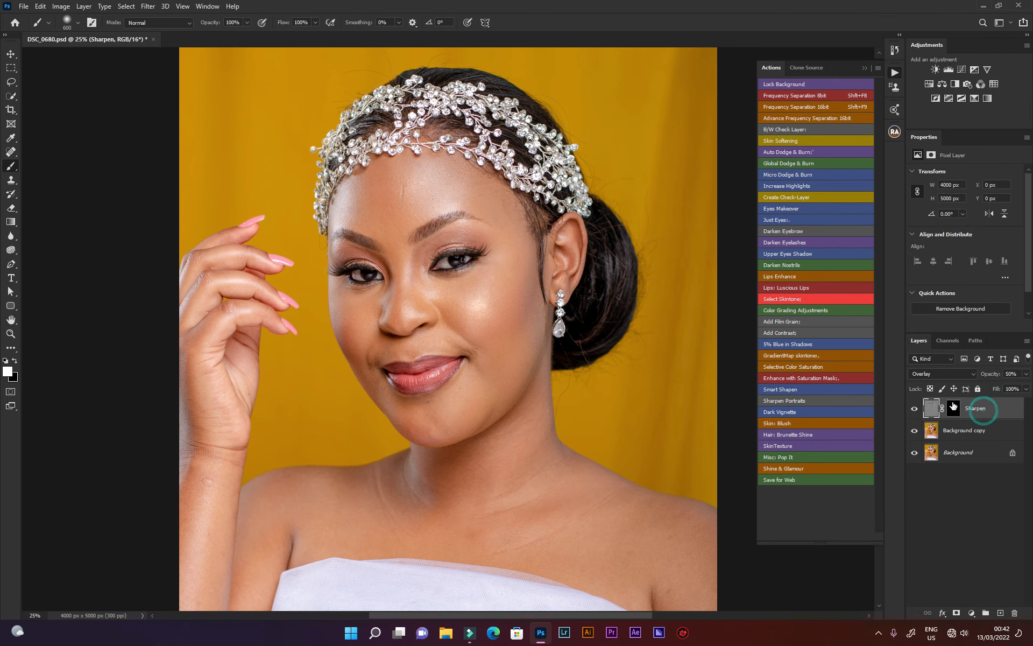
# Paint the sharpening back over the eyes, brows, lips, earring and headpiece with a white brush of size 300 on the Sharpen mask.
pyautogui.click(955, 409)
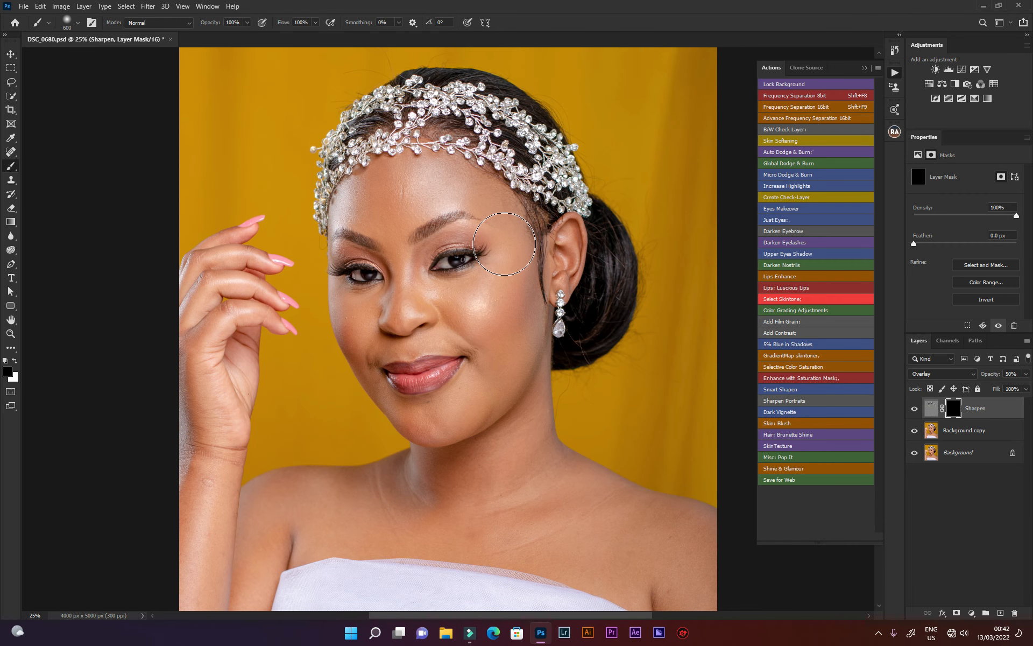
pyautogui.press('[')
pyautogui.press('[')
pyautogui.press('[')
pyautogui.click(15, 361)
pyautogui.moveTo(453, 221)
pyautogui.mouseDown()
pyautogui.moveTo(374, 248)
pyautogui.moveTo(330, 232)
pyautogui.moveTo(343, 271)
pyautogui.moveTo(374, 272)
pyautogui.mouseUp()
pyautogui.moveTo(392, 369)
pyautogui.mouseDown()
pyautogui.moveTo(423, 375)
pyautogui.moveTo(454, 360)
pyautogui.moveTo(430, 371)
pyautogui.mouseUp()
pyautogui.moveTo(565, 297); pyautogui.dragTo(559, 314)
pyautogui.moveTo(490, 181)
pyautogui.mouseDown()
pyautogui.moveTo(488, 153)
pyautogui.moveTo(455, 148)
pyautogui.mouseUp()
# Compare the portrait with and without the masked Sharpen layer.
pyautogui.click(939, 412)
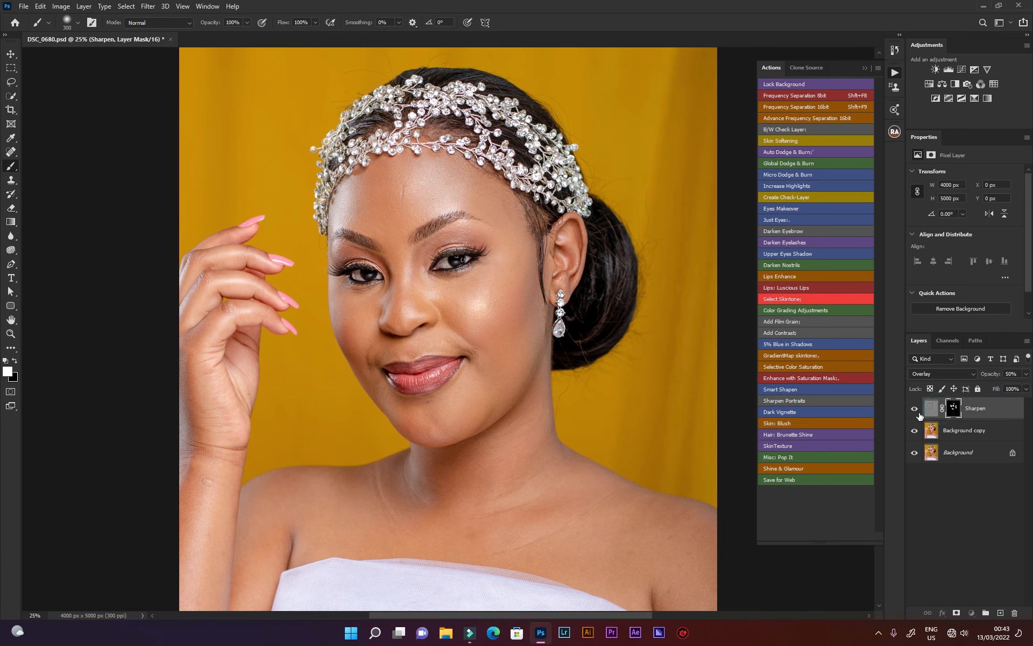
pyautogui.click(915, 412)
pyautogui.click(914, 412)
# Lower the Sharpen layer's opacity to 23%, and delete the layer.
pyautogui.click(1025, 374)
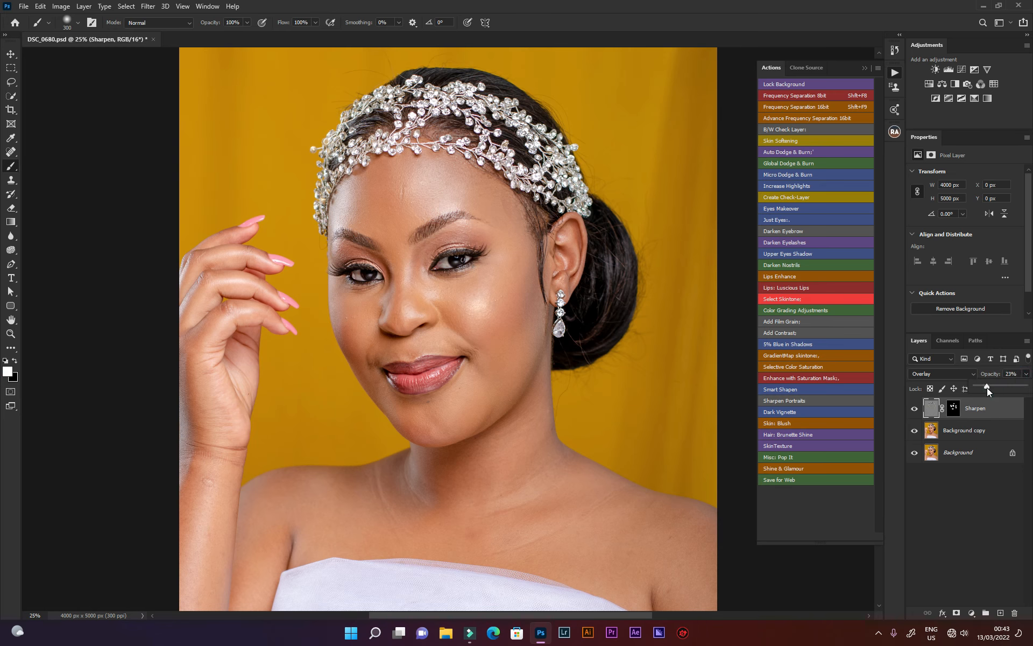
pyautogui.moveTo(994, 408); pyautogui.dragTo(1015, 613)
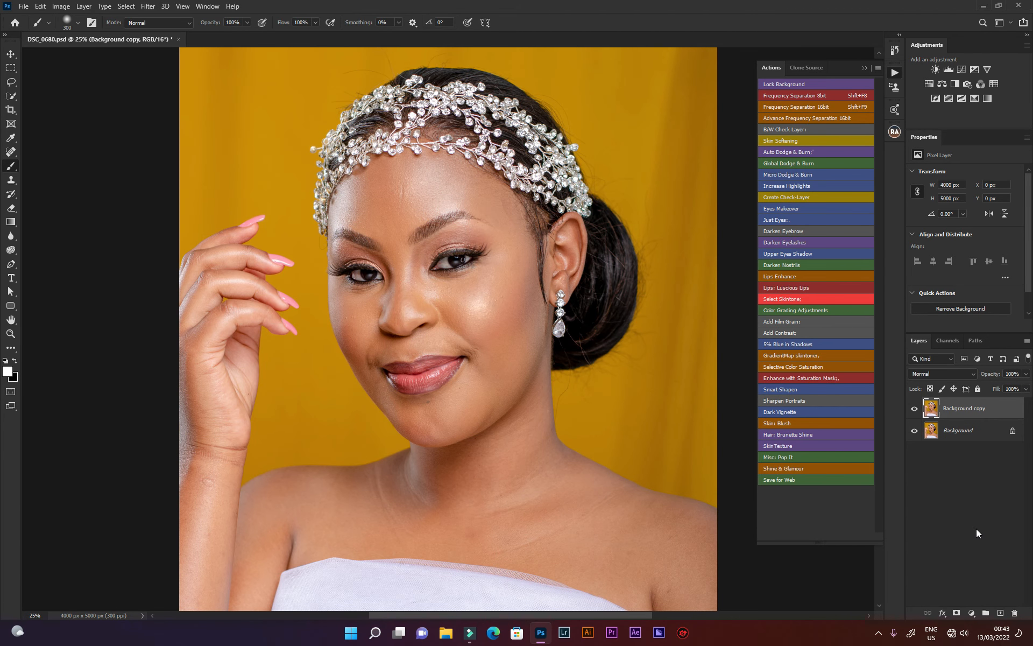
# Run the Dark Vignette action on the portrait and collapse the layer group it adds.
pyautogui.click(794, 412)
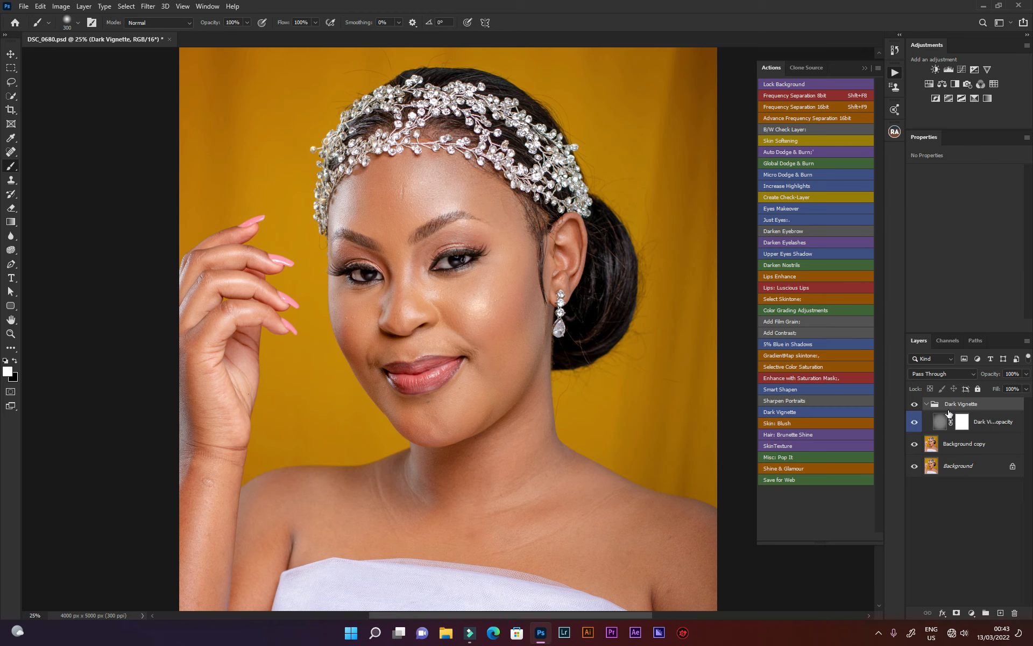
pyautogui.click(926, 404)
# Compare the portrait with and without the Dark Vignette group, and delete the group.
pyautogui.click(915, 404)
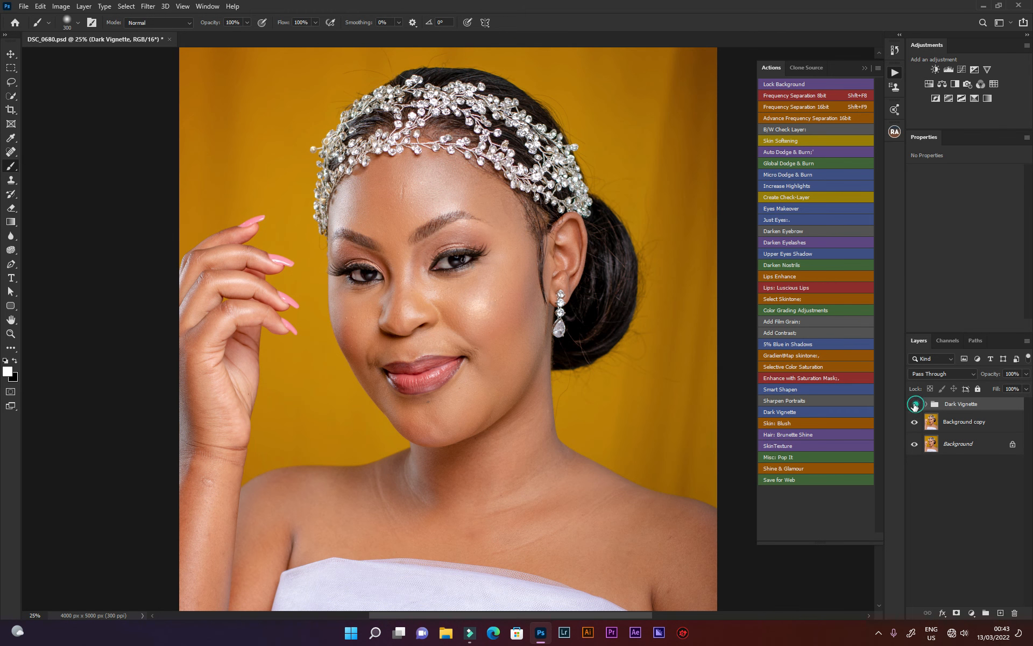
pyautogui.click(915, 405)
pyautogui.click(915, 404)
pyautogui.click(915, 404)
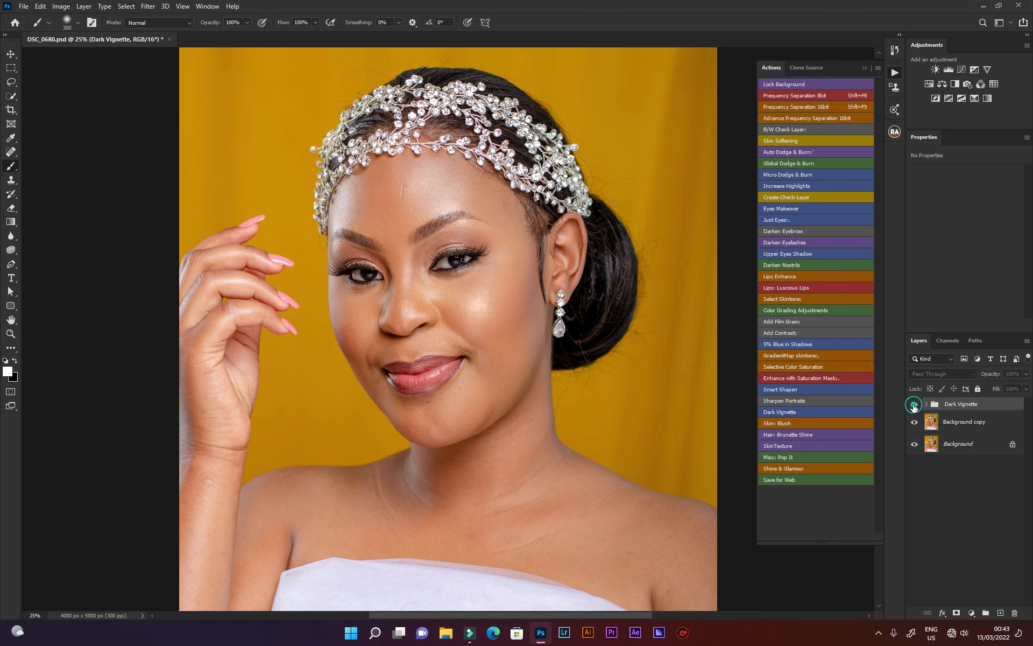
pyautogui.click(915, 405)
pyautogui.click(915, 405)
pyautogui.click(914, 405)
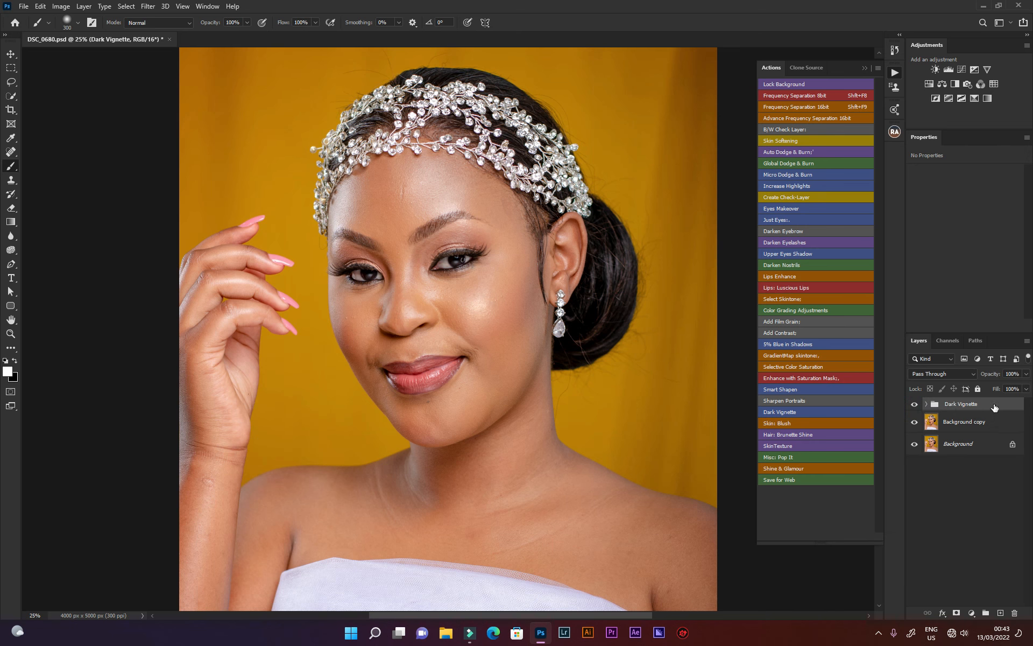
pyautogui.moveTo(994, 407); pyautogui.dragTo(1015, 613)
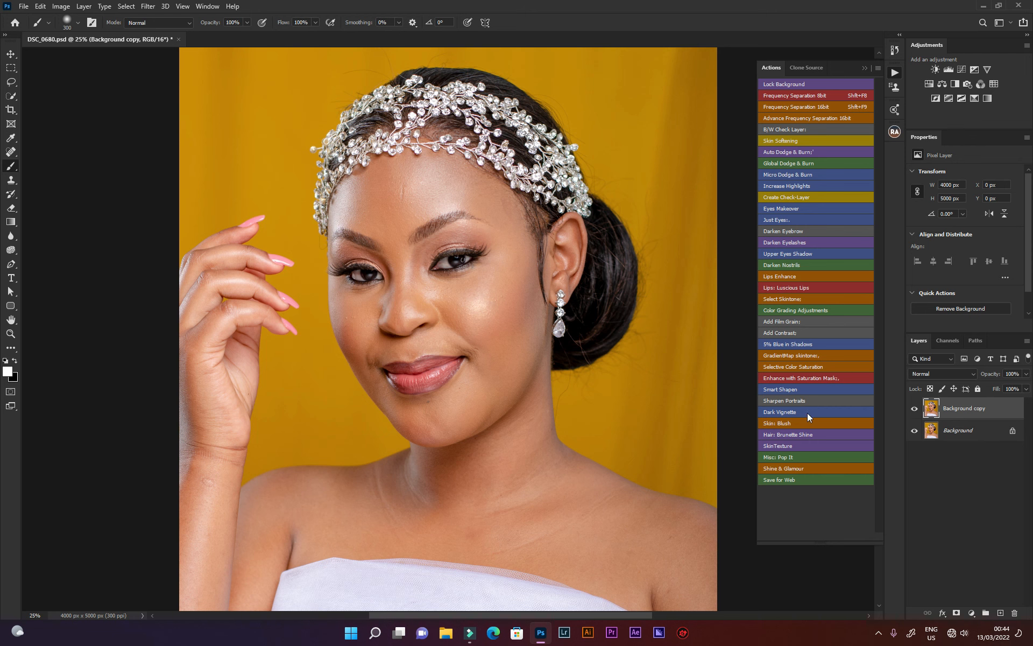
# Run the Skin: Blush action and paint blush over both cheeks on its mask with a white brush of size 175.
pyautogui.click(781, 424)
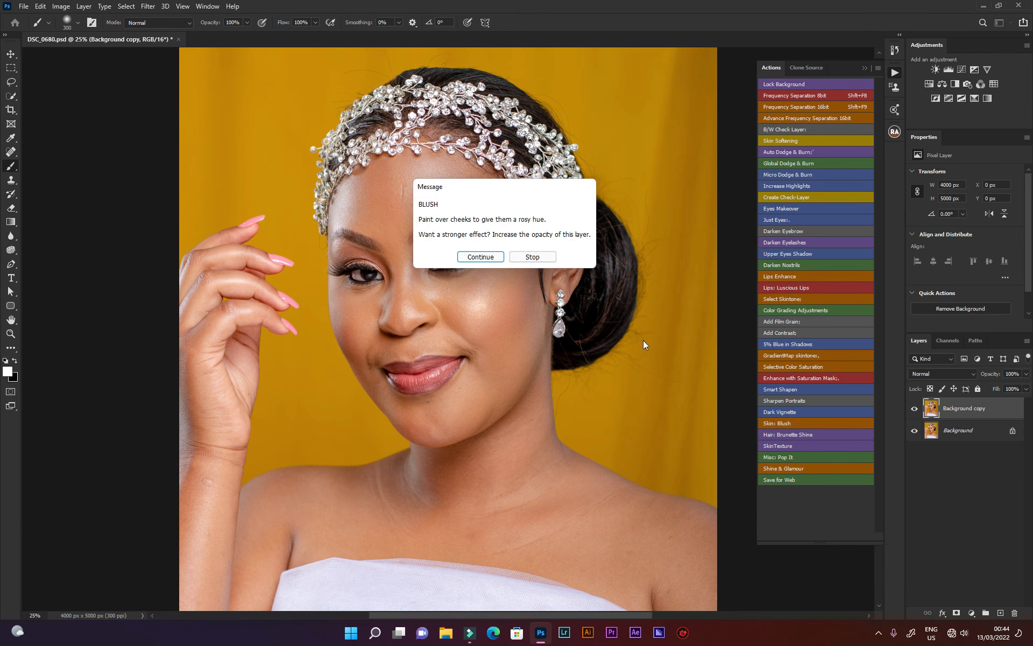
pyautogui.click(480, 257)
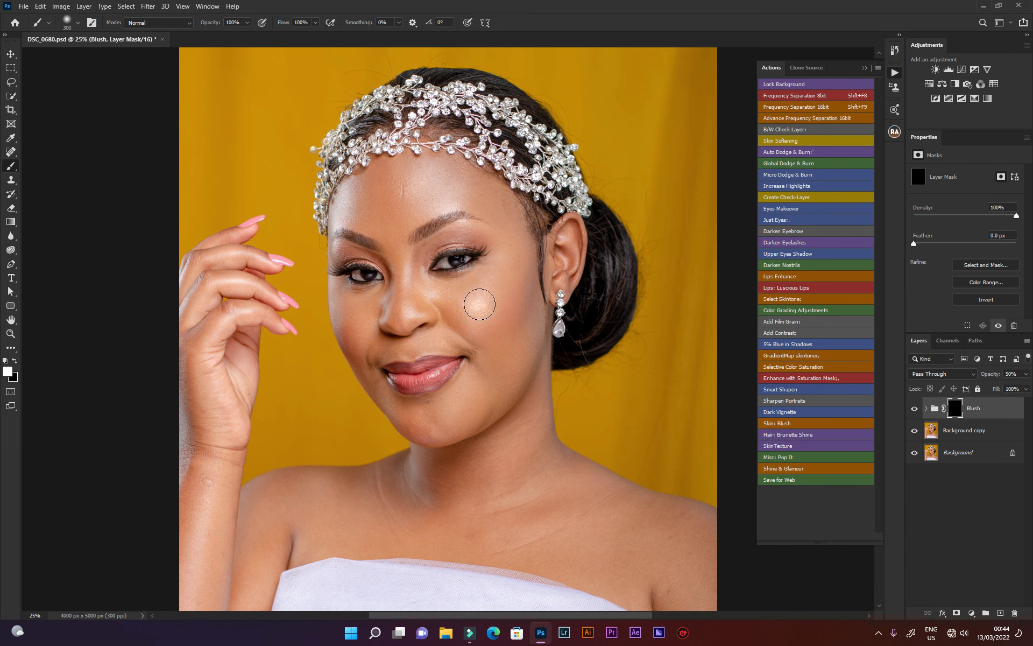
pyautogui.press('[')
pyautogui.press('[')
pyautogui.press('[')
pyautogui.moveTo(343, 320)
pyautogui.mouseDown()
pyautogui.moveTo(357, 357)
pyautogui.moveTo(338, 320)
pyautogui.mouseUp()
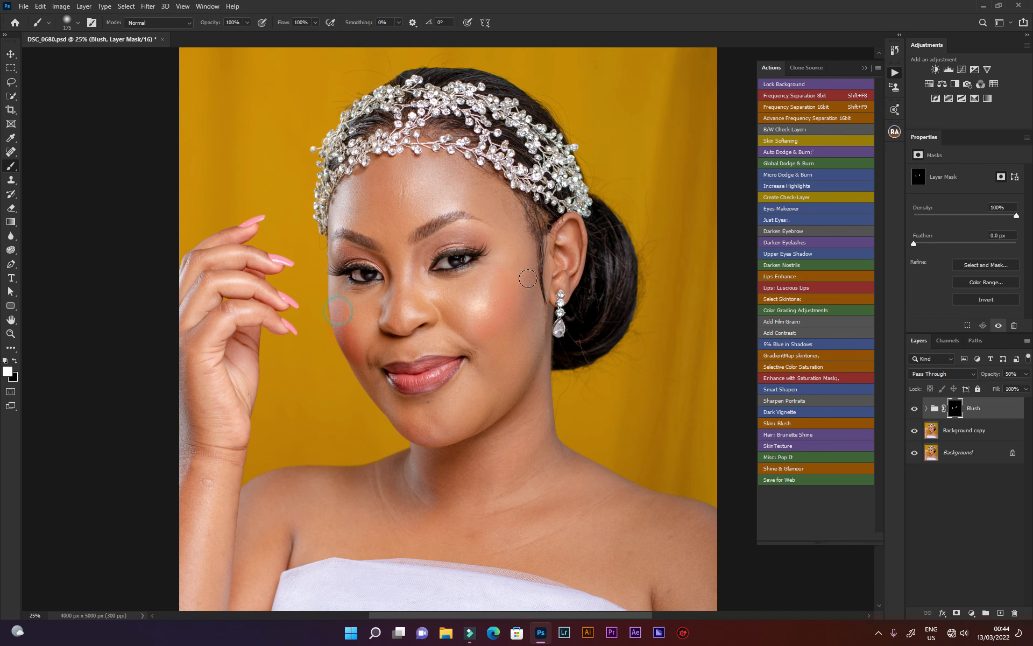
pyautogui.moveTo(529, 279)
pyautogui.mouseDown()
pyautogui.moveTo(491, 337)
pyautogui.moveTo(506, 287)
pyautogui.moveTo(491, 304)
pyautogui.moveTo(484, 335)
pyautogui.moveTo(523, 298)
pyautogui.moveTo(519, 276)
pyautogui.moveTo(499, 293)
pyautogui.moveTo(520, 258)
pyautogui.moveTo(522, 278)
pyautogui.moveTo(508, 254)
pyautogui.moveTo(487, 361)
pyautogui.moveTo(508, 309)
pyautogui.mouseUp()
# Lower the Blush group's opacity to 26%, and delete the group.
pyautogui.click(1026, 374)
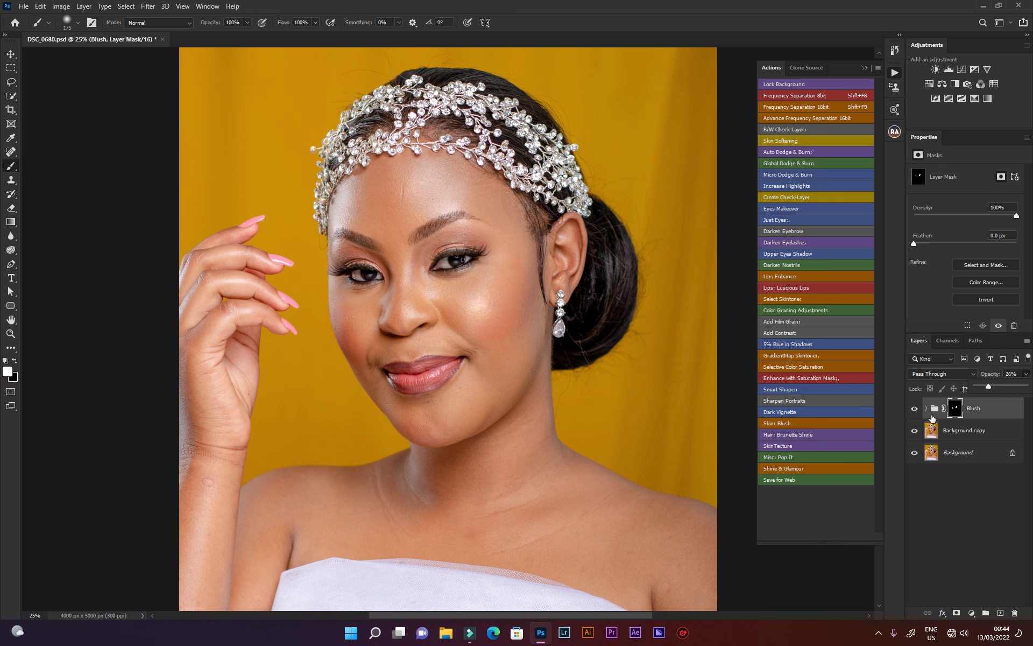
pyautogui.click(917, 412)
pyautogui.moveTo(989, 404); pyautogui.dragTo(1014, 612)
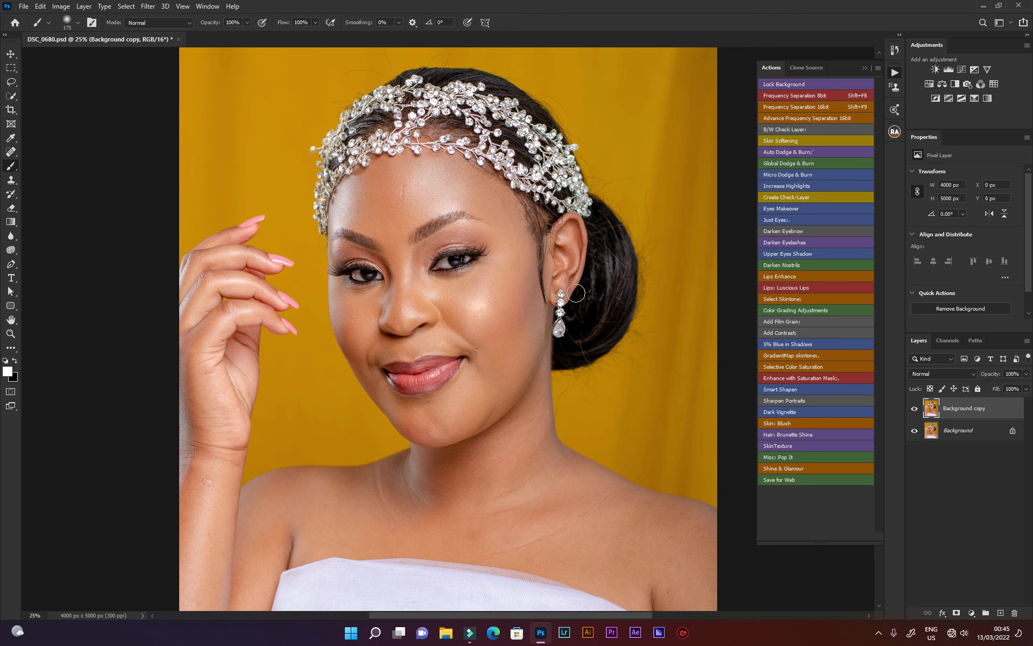
# Run the Hair: Brunette Shine action and paint the shine over the hair bun and the hair around the headpiece.
pyautogui.click(794, 435)
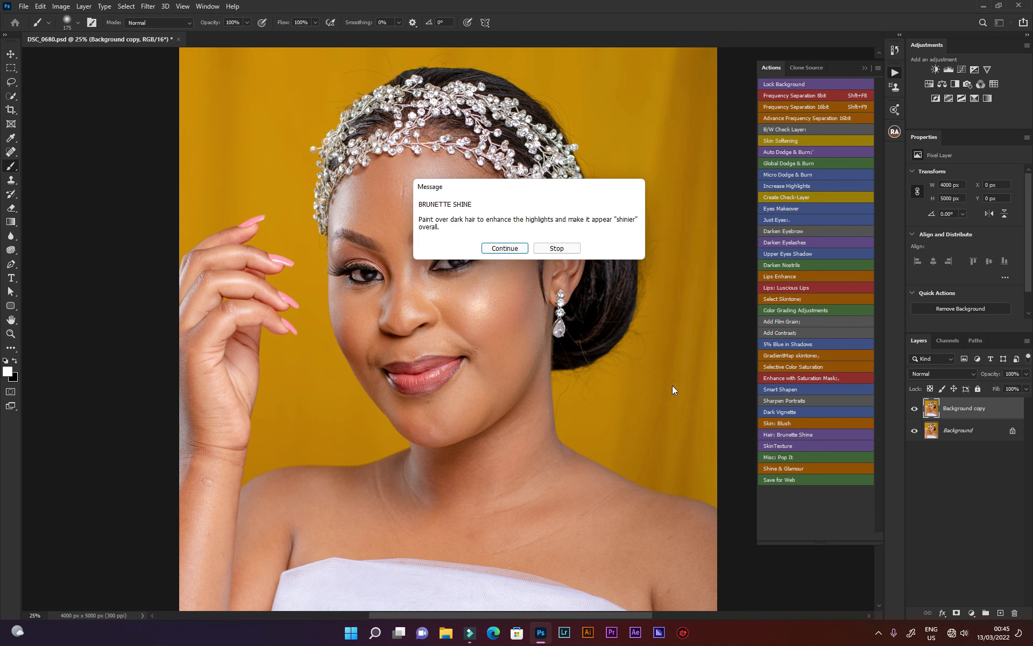
pyautogui.click(505, 248)
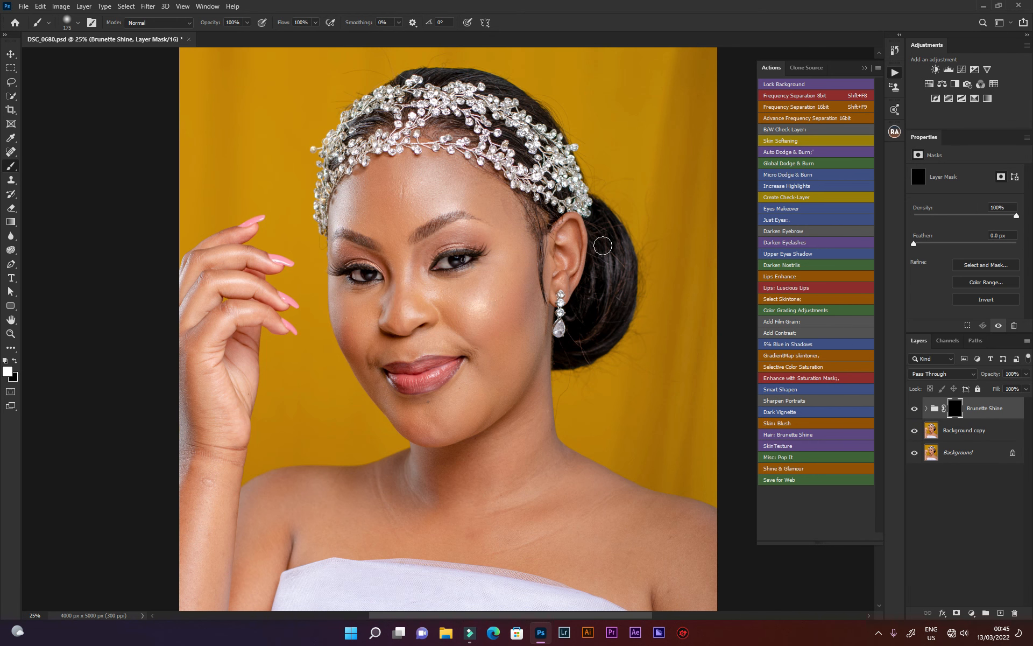
pyautogui.moveTo(601, 240); pyautogui.dragTo(590, 330)
pyautogui.moveTo(593, 321); pyautogui.dragTo(591, 233)
pyautogui.moveTo(559, 352)
pyautogui.mouseDown()
pyautogui.moveTo(589, 342)
pyautogui.moveTo(613, 279)
pyautogui.moveTo(619, 247)
pyautogui.mouseUp()
pyautogui.click(607, 252)
pyautogui.moveTo(527, 112)
pyautogui.mouseDown()
pyautogui.moveTo(547, 126)
pyautogui.moveTo(503, 89)
pyautogui.moveTo(402, 73)
pyautogui.moveTo(374, 120)
pyautogui.mouseUp()
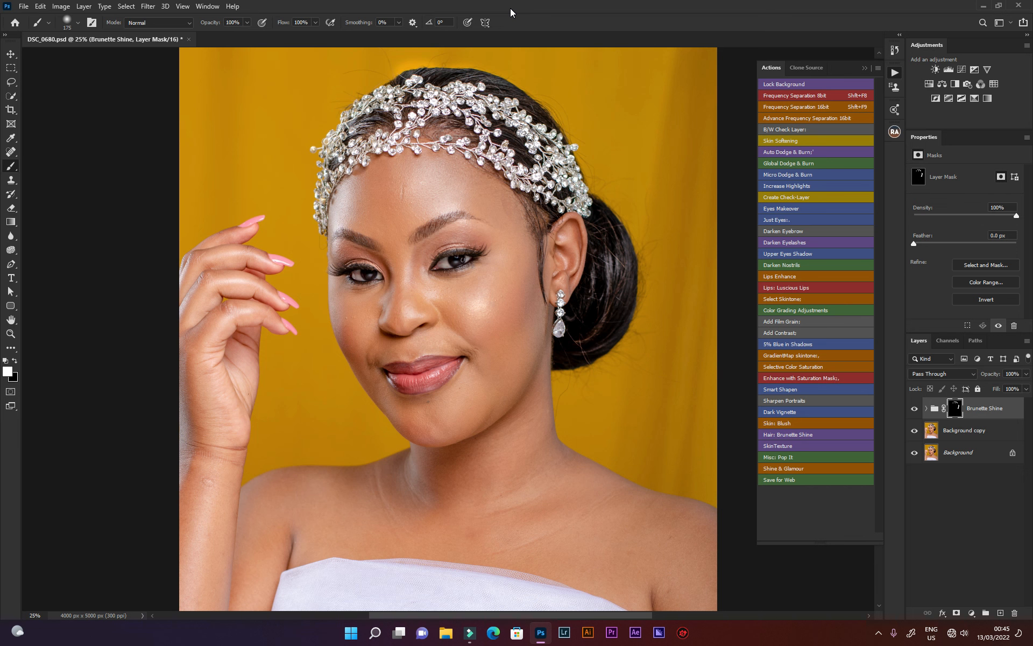
# Compare the hair with and without the Brunette Shine group, and delete the group.
pyautogui.click(913, 407)
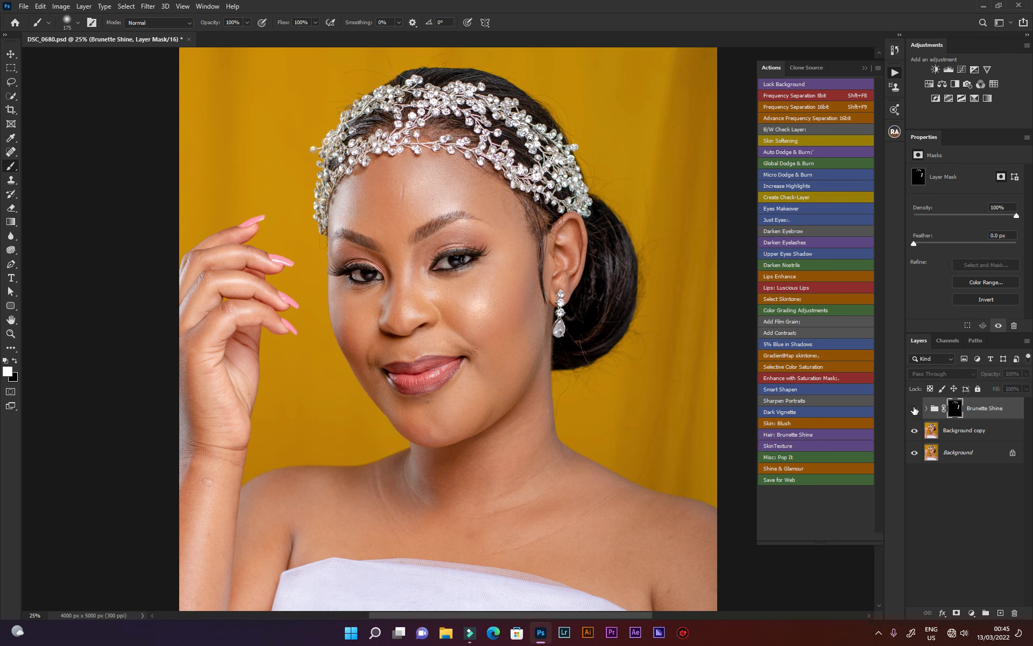
pyautogui.click(914, 409)
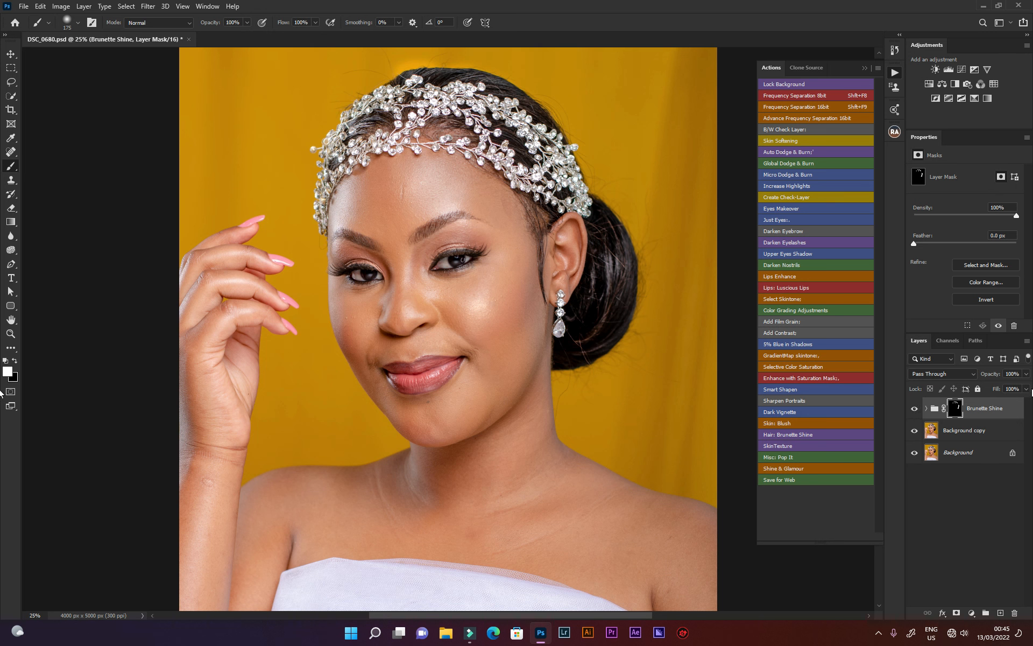
pyautogui.moveTo(1026, 373); pyautogui.dragTo(1015, 612)
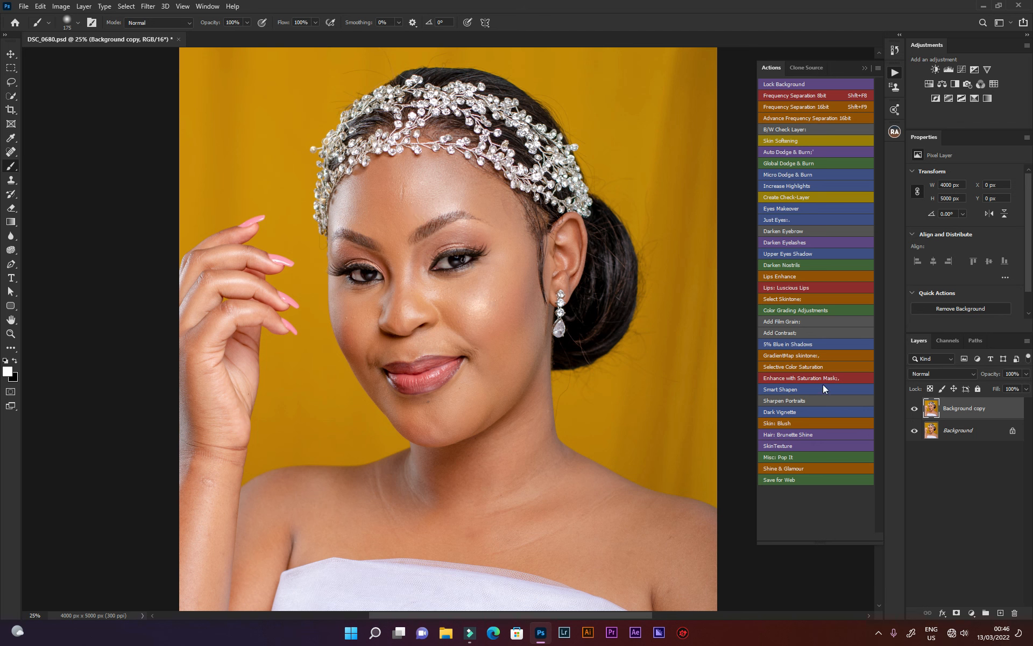
# Run the Misc: Pop It action and paint over the forehead, nose, cheeks and ear on its mask with a white brush of size 250.
pyautogui.click(791, 457)
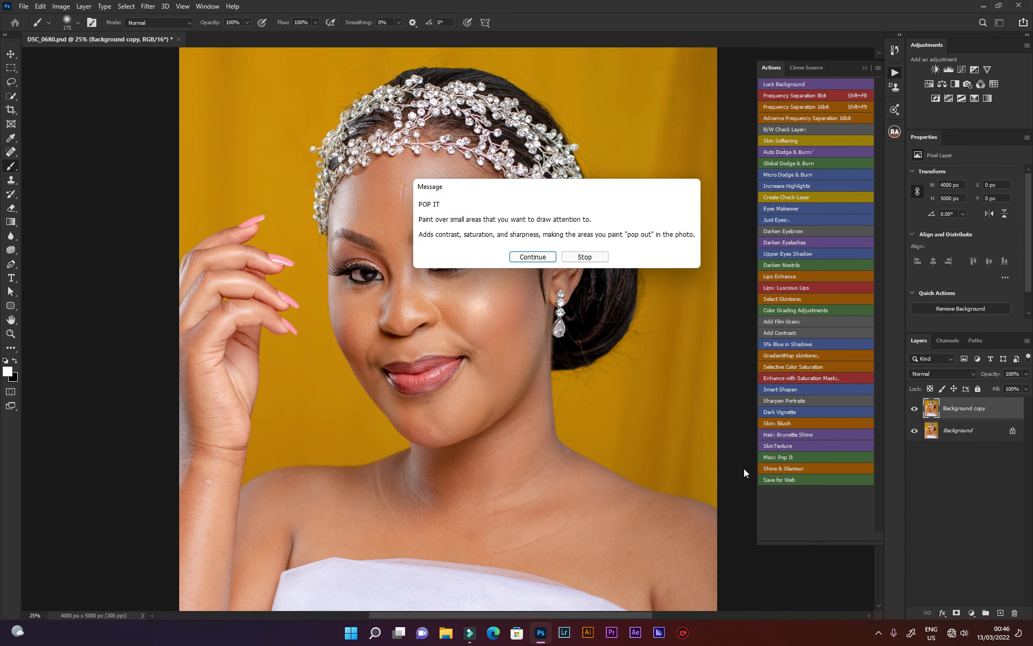
pyautogui.click(530, 256)
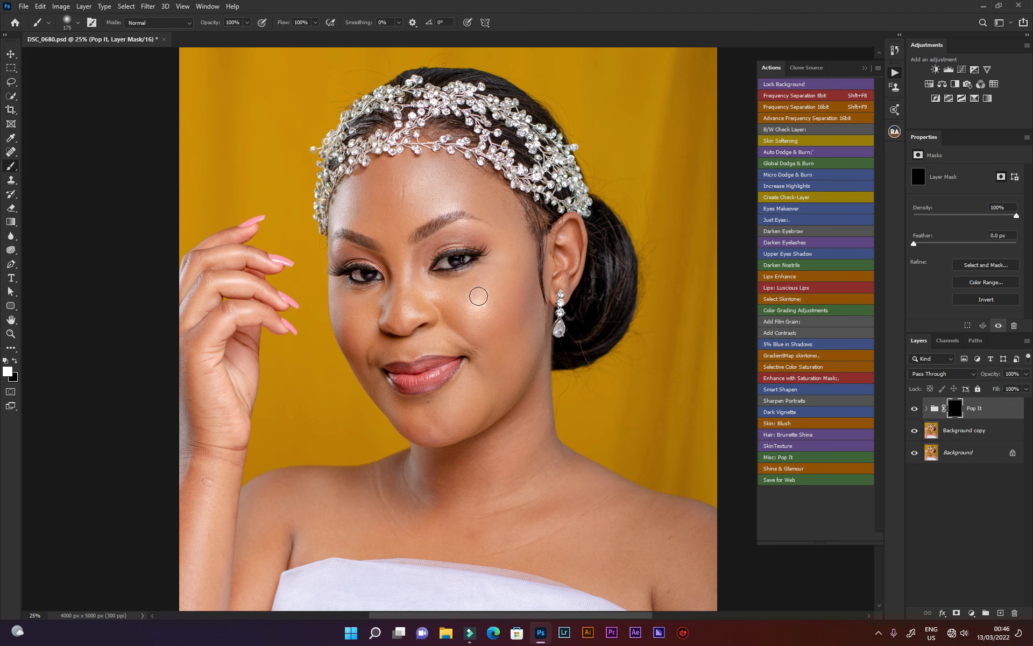
pyautogui.press(']')
pyautogui.press(']')
pyautogui.moveTo(452, 202)
pyautogui.mouseDown()
pyautogui.moveTo(436, 210)
pyautogui.moveTo(462, 204)
pyautogui.moveTo(427, 212)
pyautogui.mouseUp()
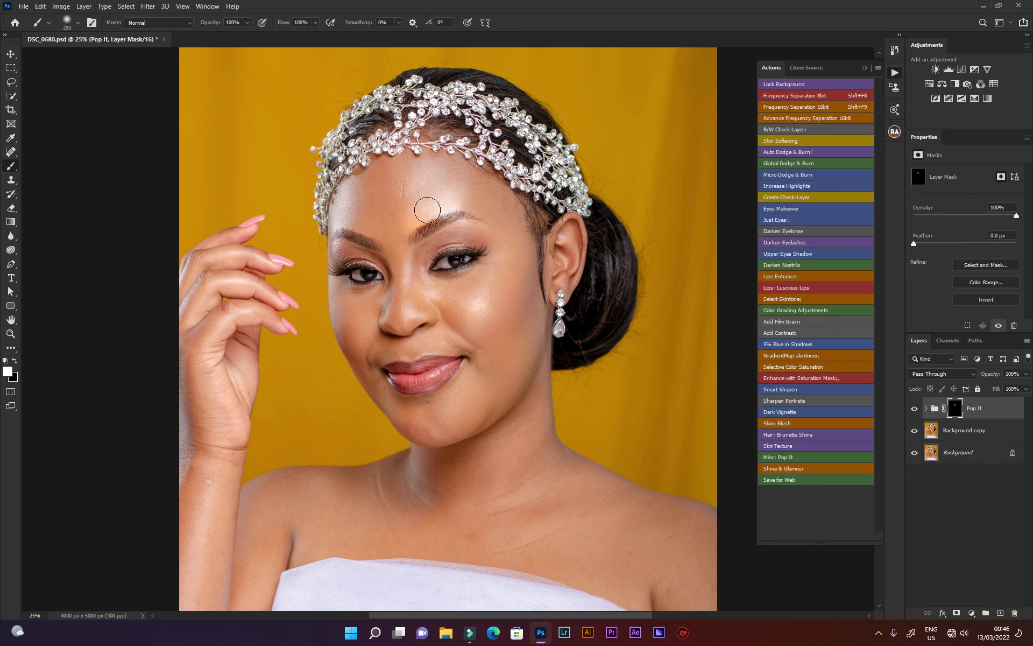
pyautogui.moveTo(357, 181); pyautogui.dragTo(340, 227)
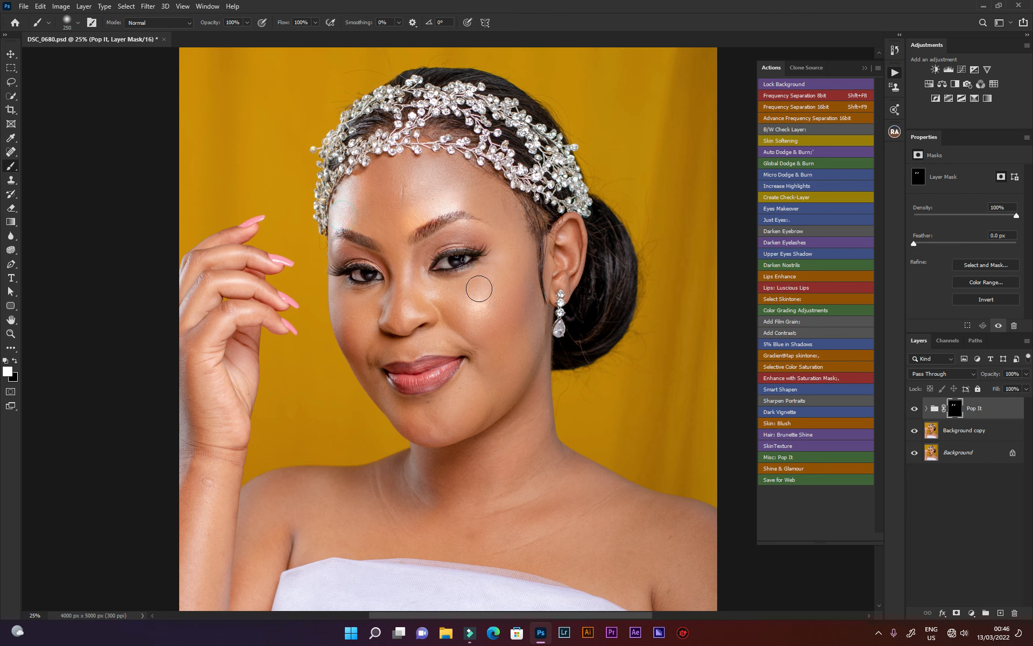
pyautogui.moveTo(418, 289)
pyautogui.mouseDown()
pyautogui.moveTo(468, 307)
pyautogui.moveTo(480, 294)
pyautogui.moveTo(482, 320)
pyautogui.moveTo(489, 299)
pyautogui.mouseUp()
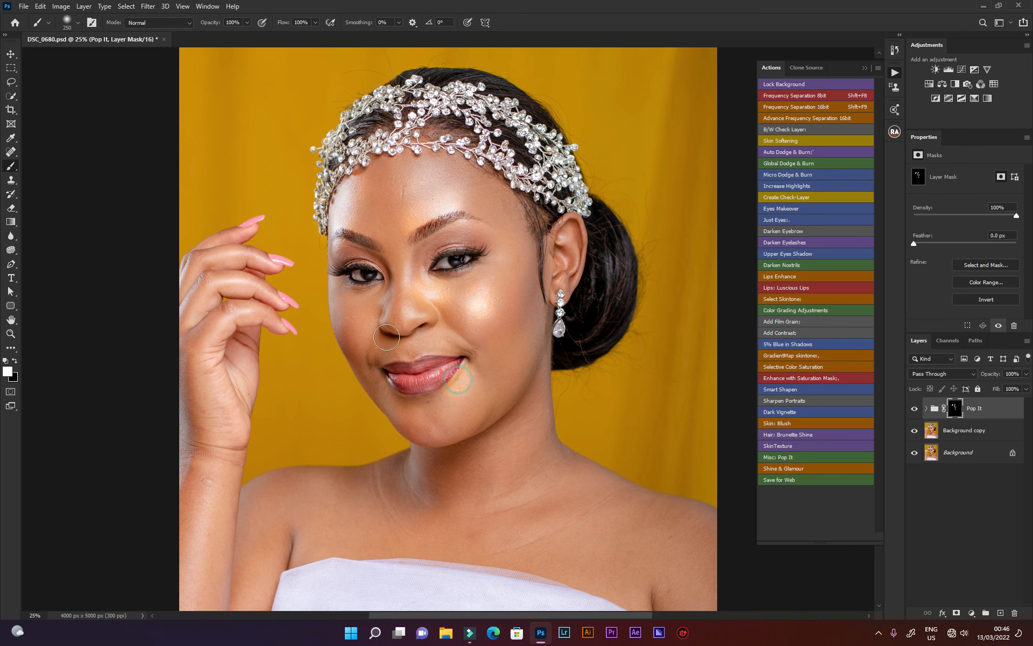
pyautogui.moveTo(371, 310); pyautogui.dragTo(346, 330)
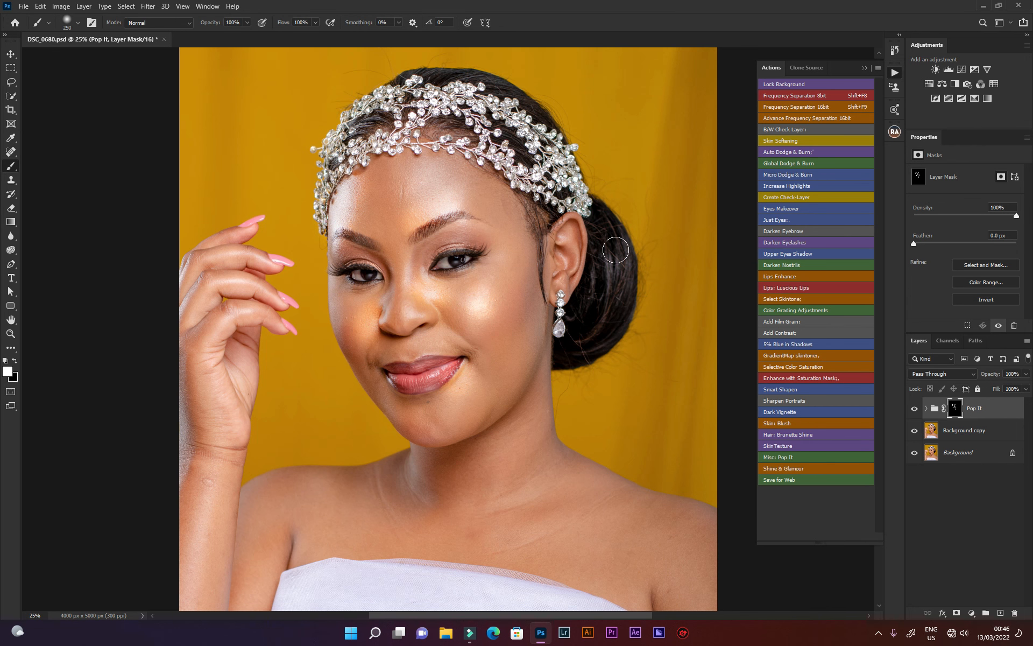
pyautogui.moveTo(568, 243); pyautogui.dragTo(562, 261)
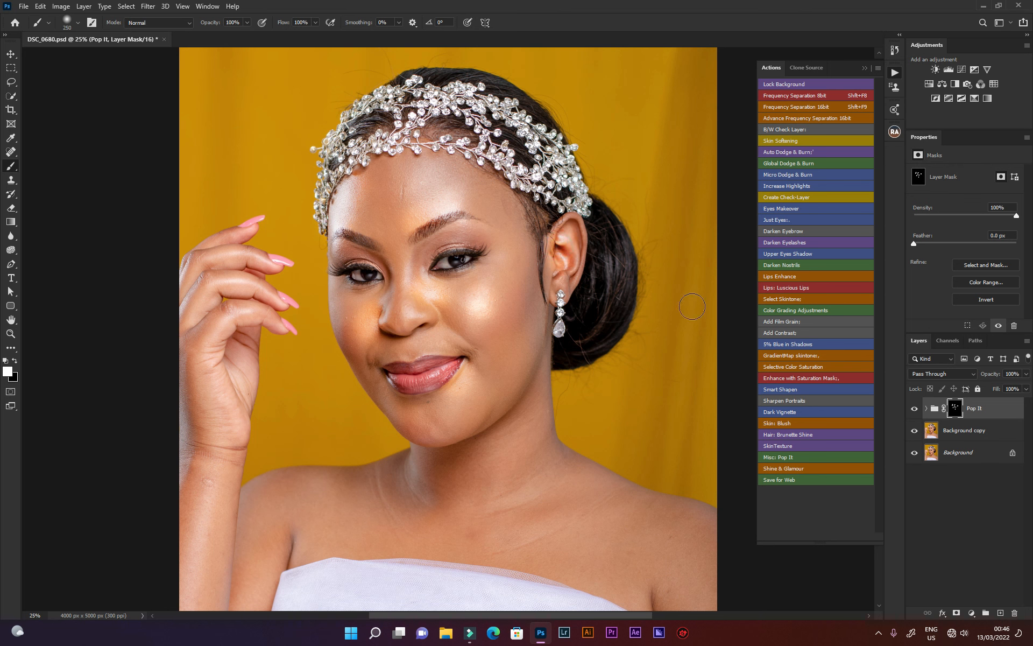
# Lower the Pop It group's opacity to 26%.
pyautogui.click(1026, 374)
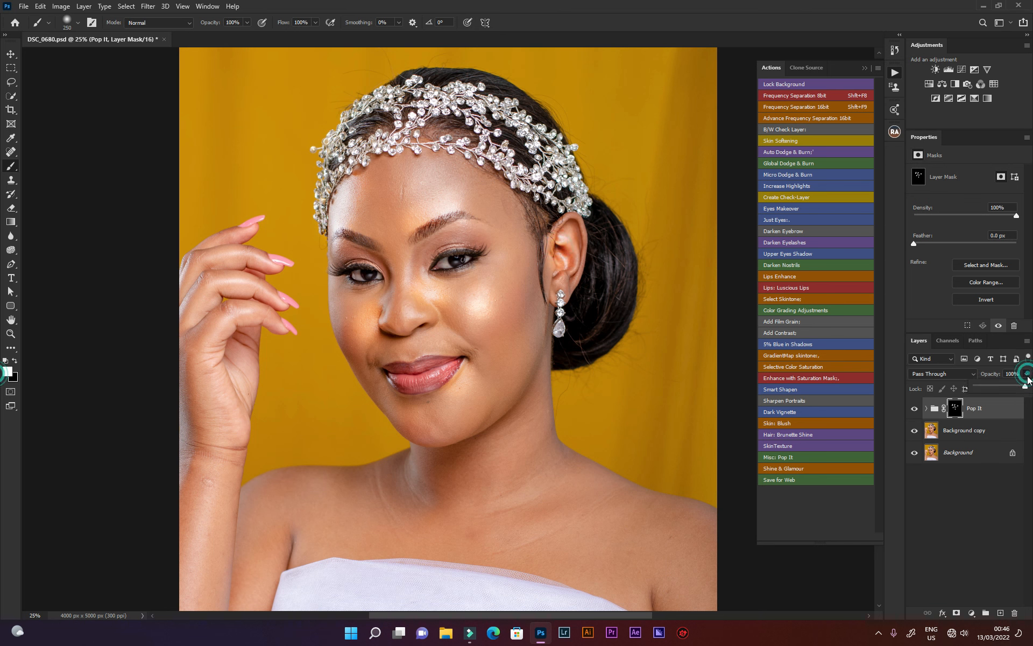
pyautogui.moveTo(1027, 385); pyautogui.dragTo(990, 389)
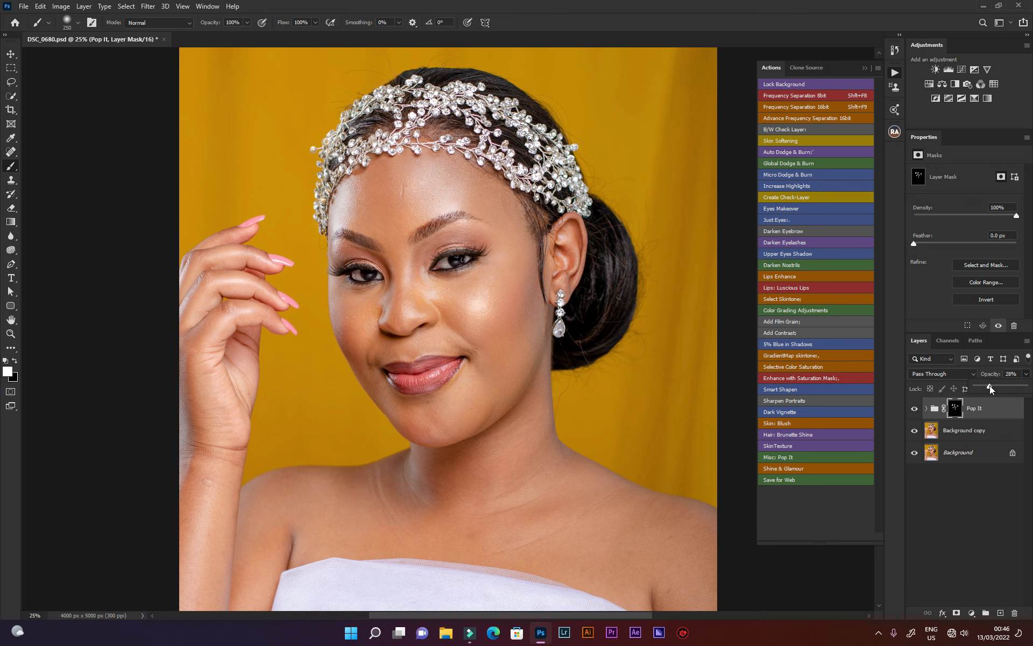
pyautogui.click(919, 409)
pyautogui.click(918, 410)
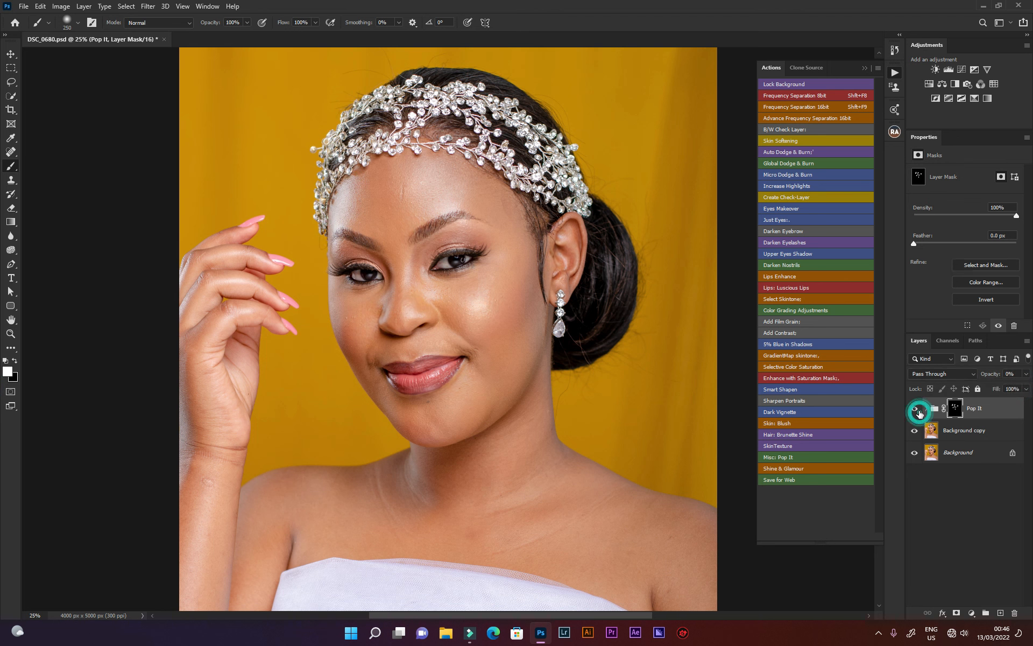
pyautogui.click(1026, 378)
pyautogui.moveTo(974, 388); pyautogui.dragTo(989, 387)
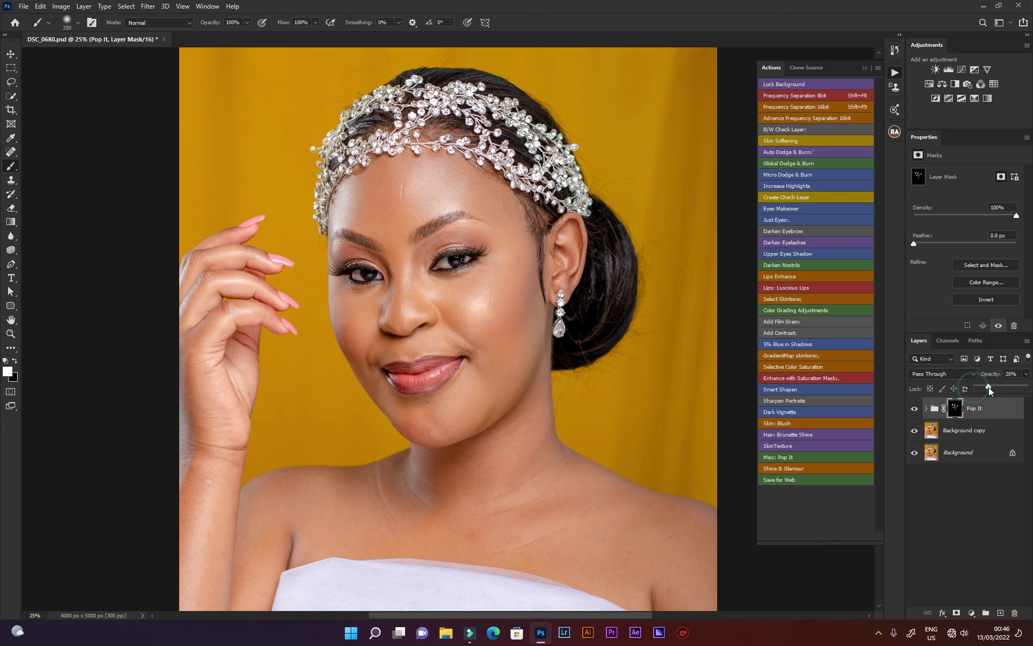
# Compare the portrait with and without the softened Pop It group, and delete the group.
pyautogui.click(918, 410)
pyautogui.click(918, 410)
pyautogui.click(917, 410)
pyautogui.click(917, 410)
pyautogui.click(918, 410)
pyautogui.moveTo(994, 411)
pyautogui.mouseDown()
pyautogui.moveTo(1000, 419)
pyautogui.moveTo(990, 407)
pyautogui.mouseUp()
pyautogui.moveTo(915, 245); pyautogui.dragTo(942, 248)
pyautogui.click(956, 411)
pyautogui.moveTo(990, 410); pyautogui.dragTo(1012, 613)
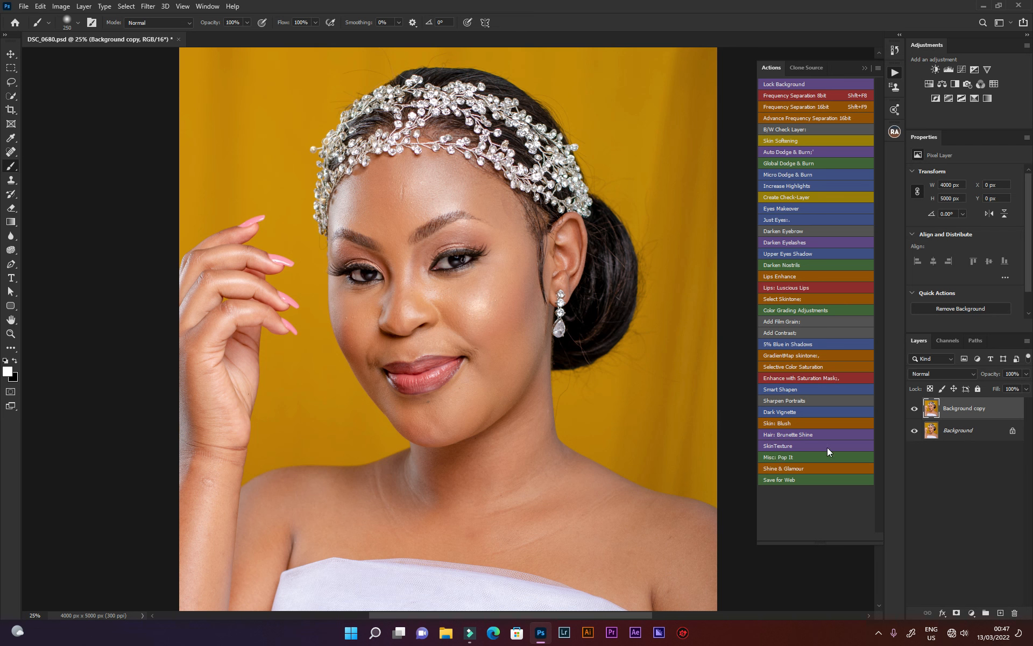
# Run the Shine & Glamour action and compare the portrait with and without its layer group.
pyautogui.click(798, 467)
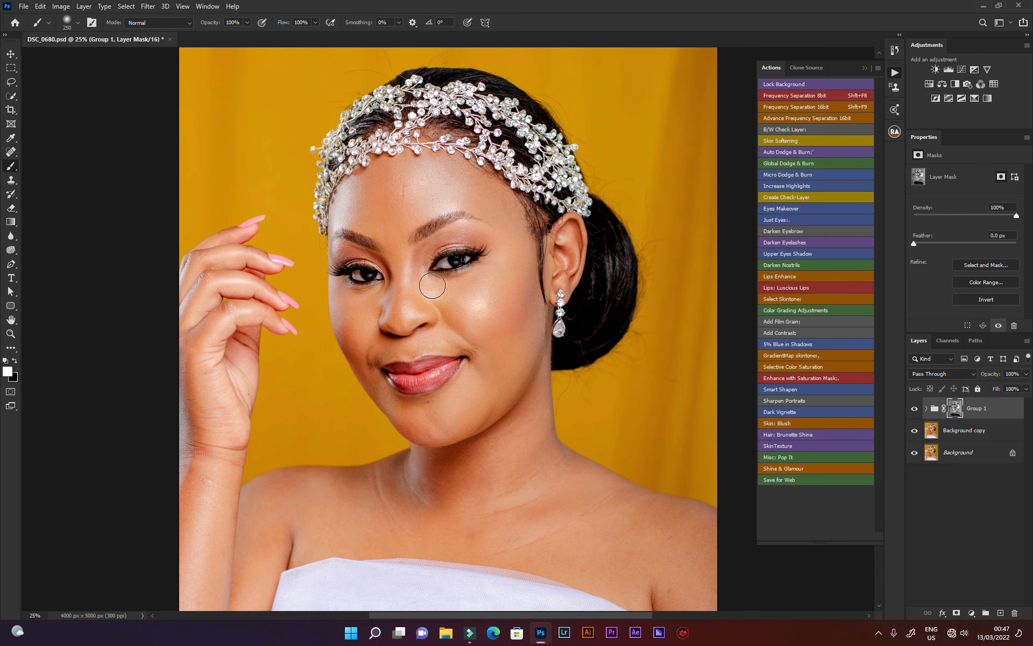
pyautogui.click(915, 409)
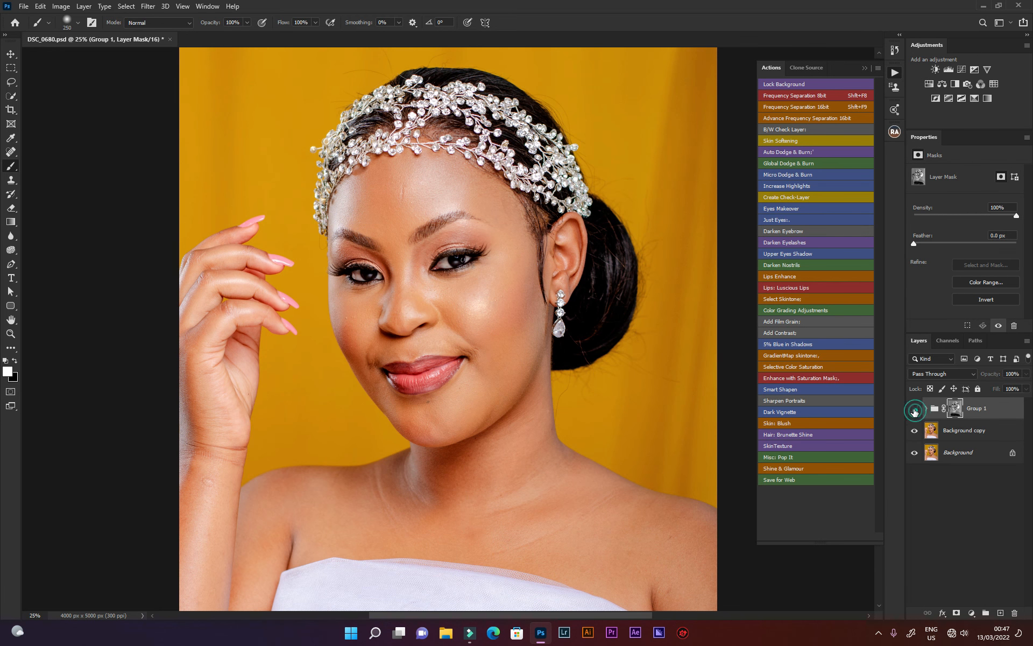
pyautogui.click(914, 409)
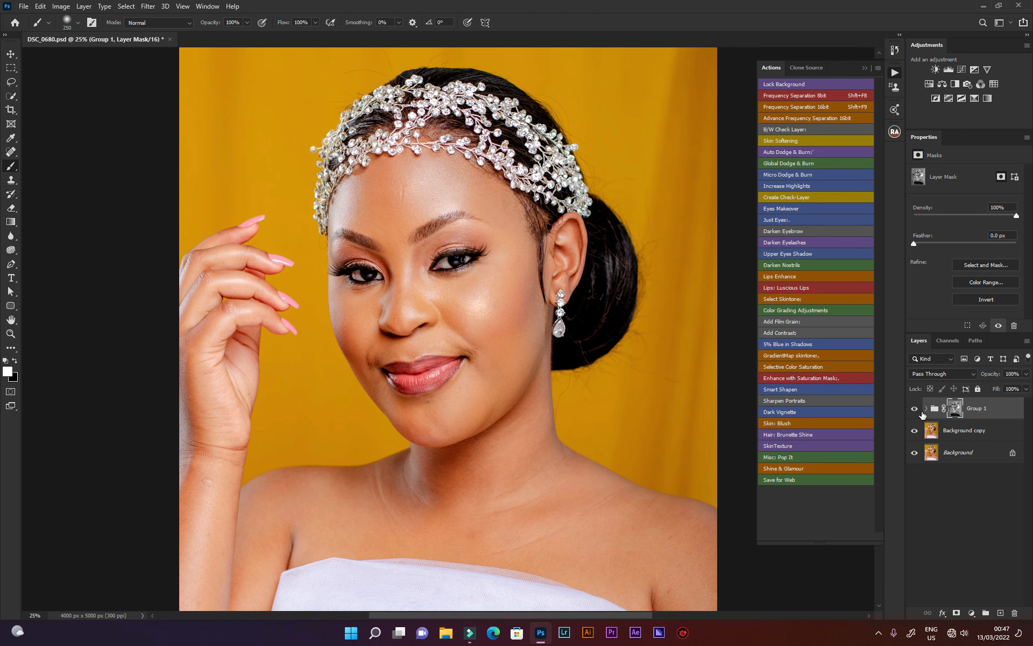
pyautogui.click(915, 410)
pyautogui.click(915, 410)
# Lower the Shine & Glamour group's opacity to 39%, and delete the group after comparing the portrait with and without it.
pyautogui.click(1026, 373)
pyautogui.click(992, 392)
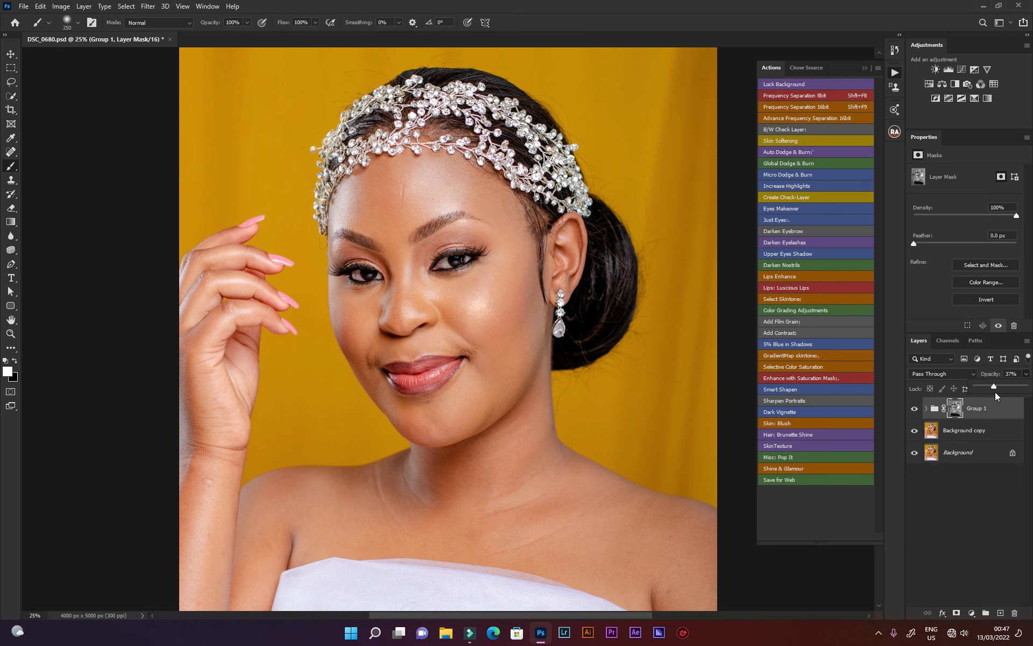
pyautogui.click(916, 410)
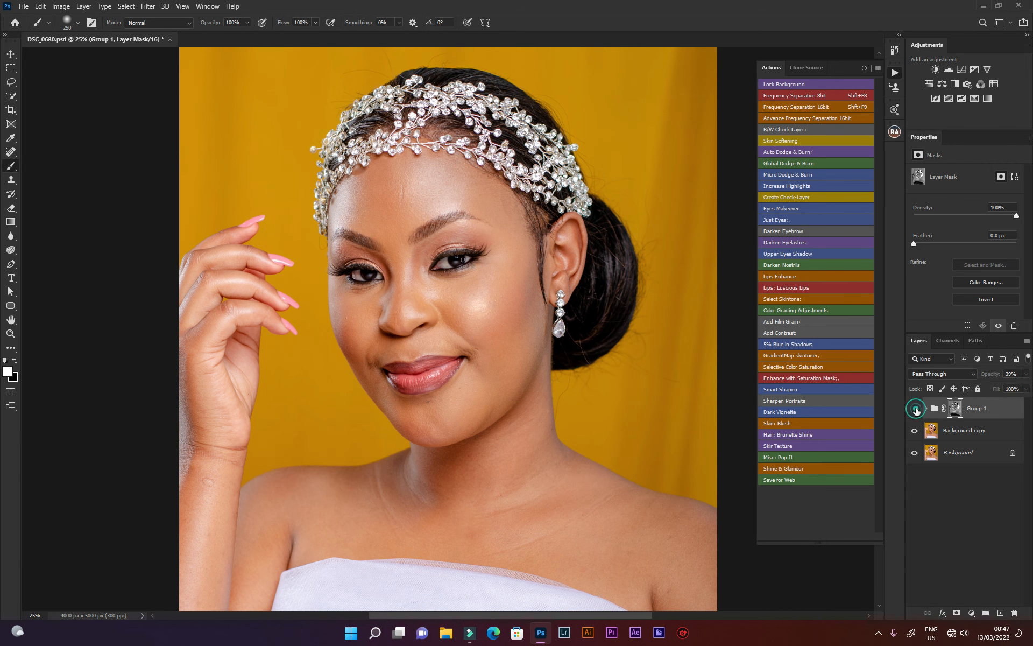
pyautogui.click(916, 410)
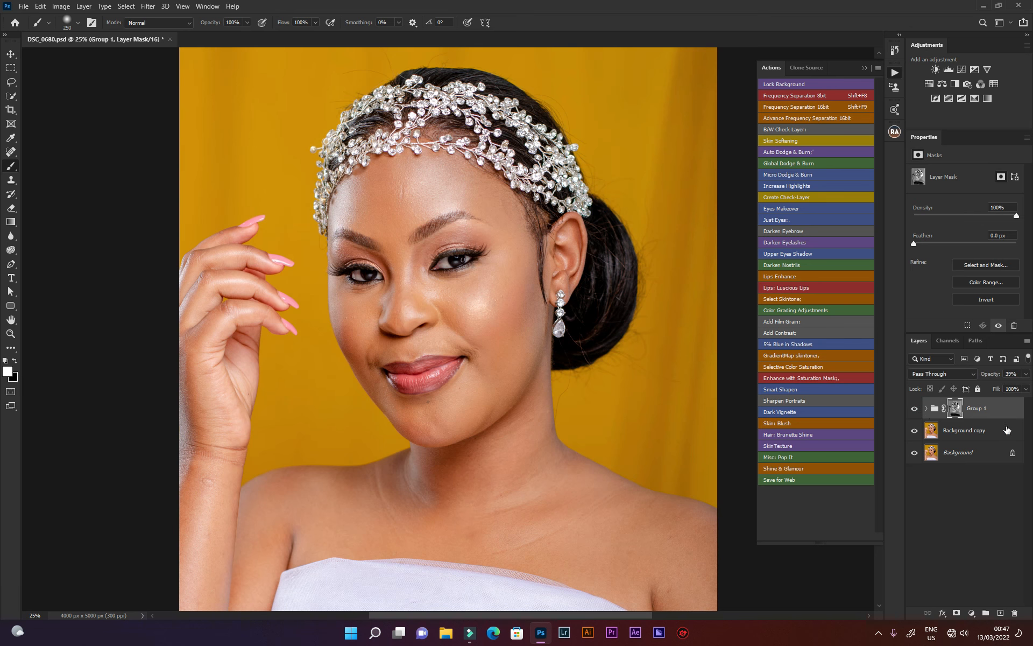
pyautogui.moveTo(984, 411); pyautogui.dragTo(1014, 613)
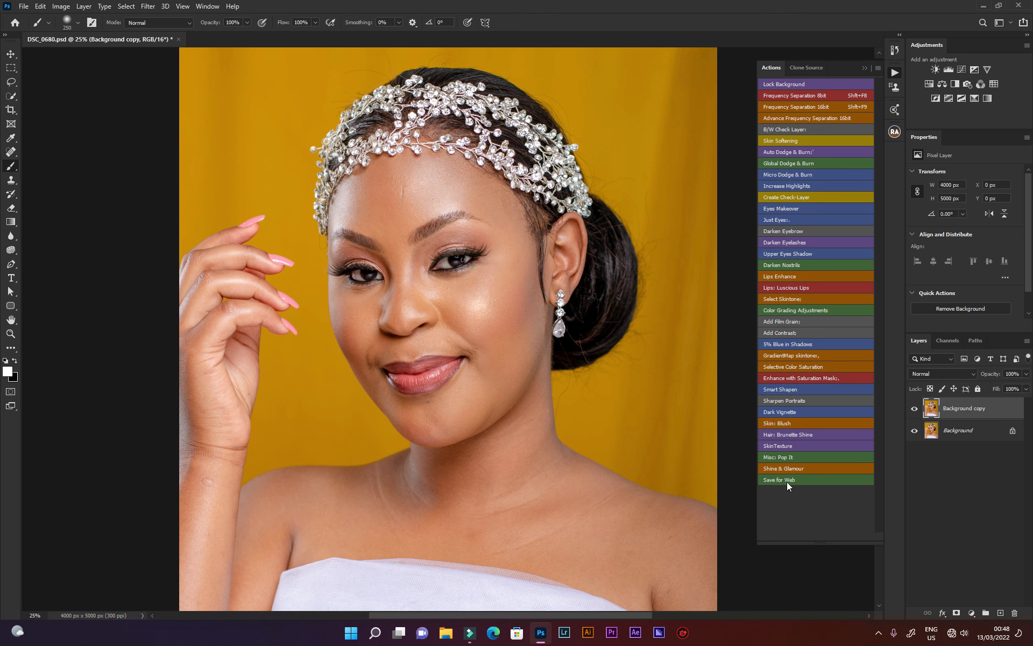
# Run the Save for Web action and choose the Princepixeltz preset for the JPEG export.
pyautogui.click(801, 481)
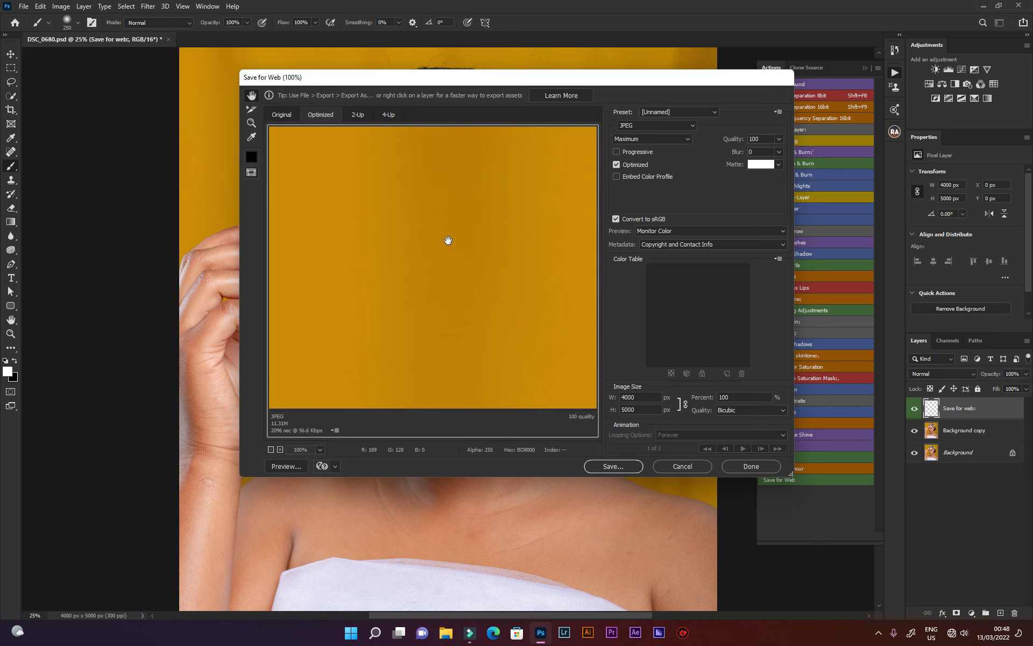
pyautogui.click(692, 127)
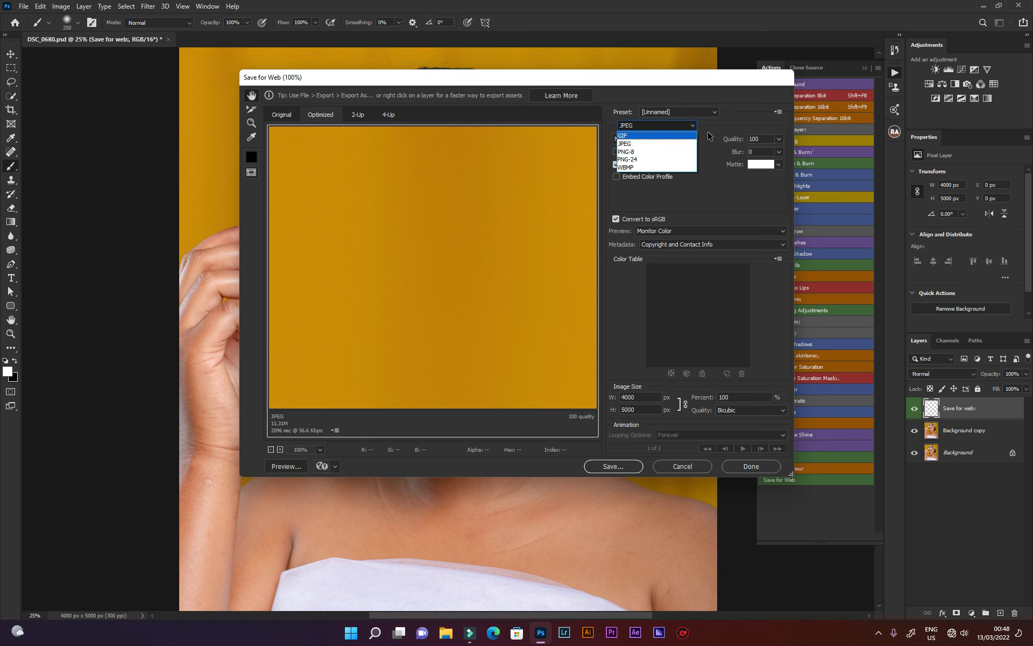
pyautogui.click(708, 135)
pyautogui.click(709, 112)
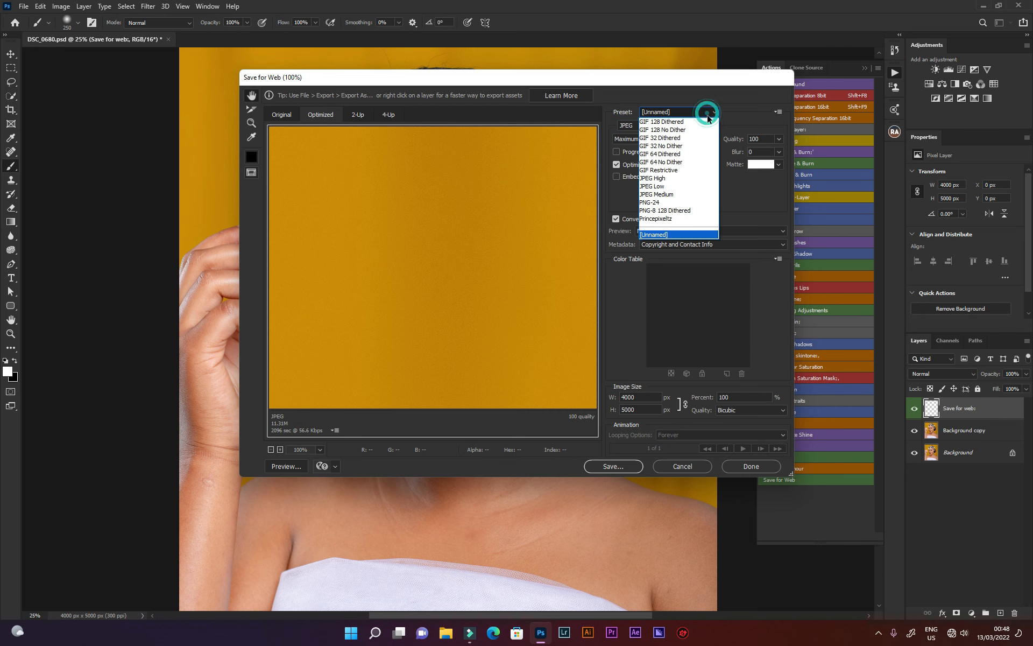
pyautogui.click(662, 221)
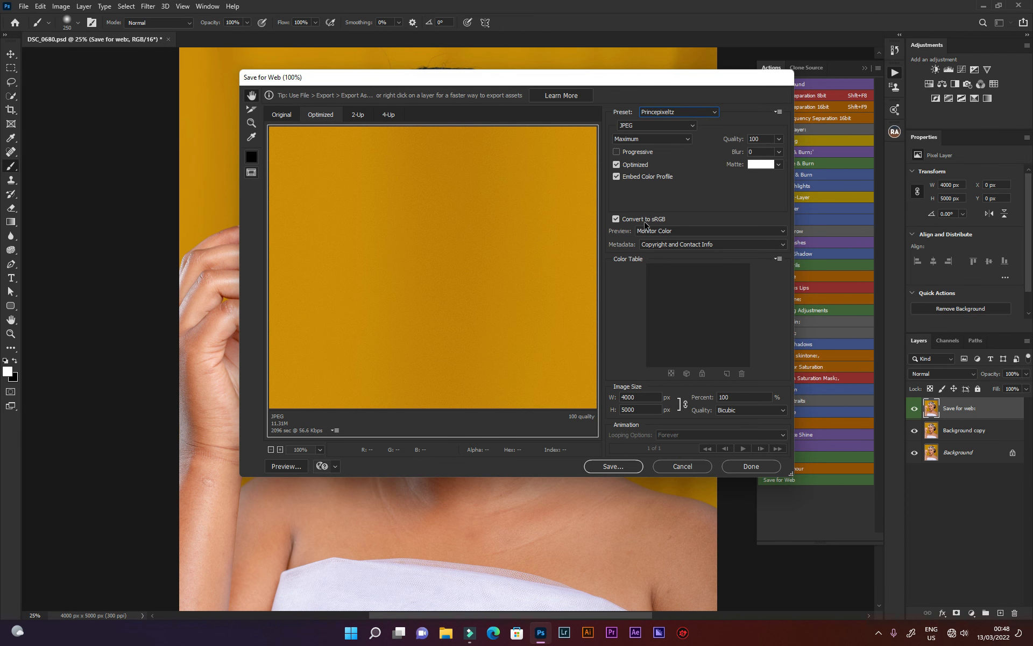
# Compare the export preview with and without sRGB conversion, keep the conversion enabled, and set the image width to 1080 px.
pyautogui.click(616, 219)
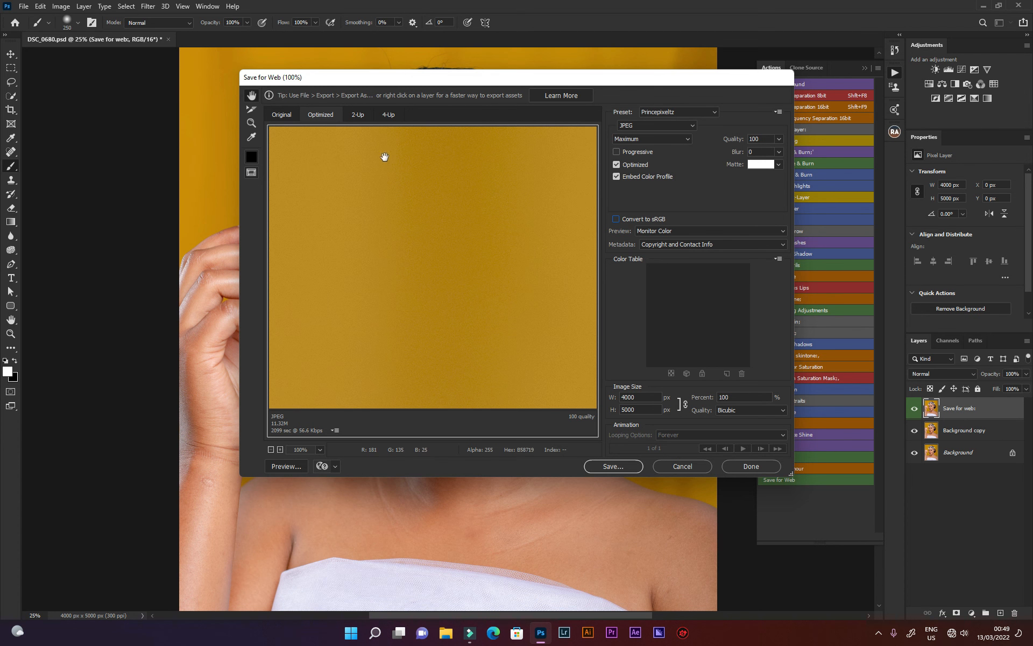
pyautogui.click(617, 221)
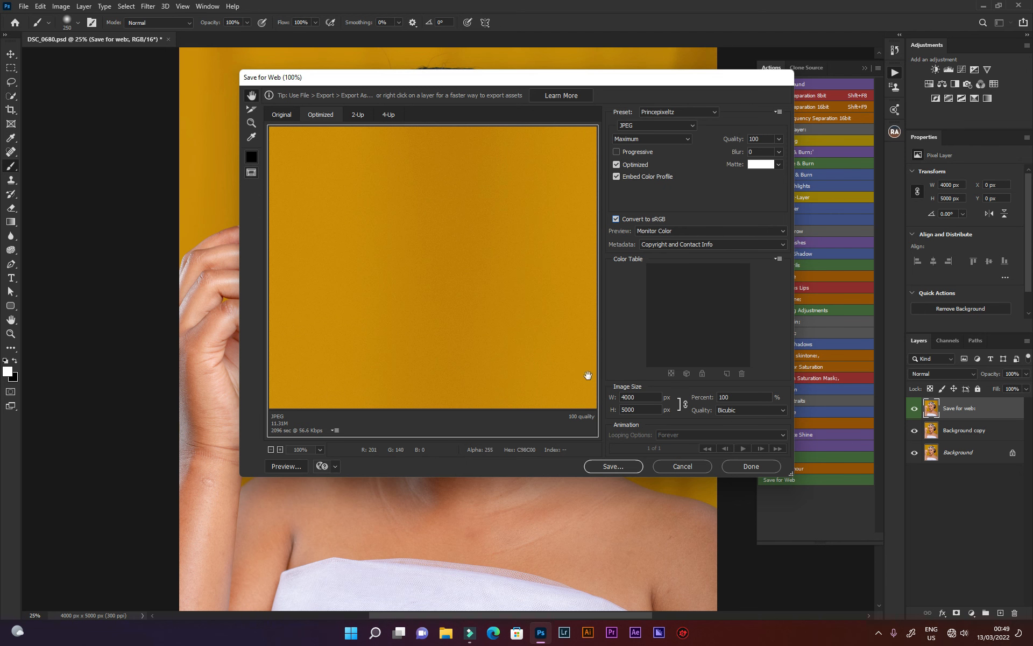
pyautogui.click(639, 397)
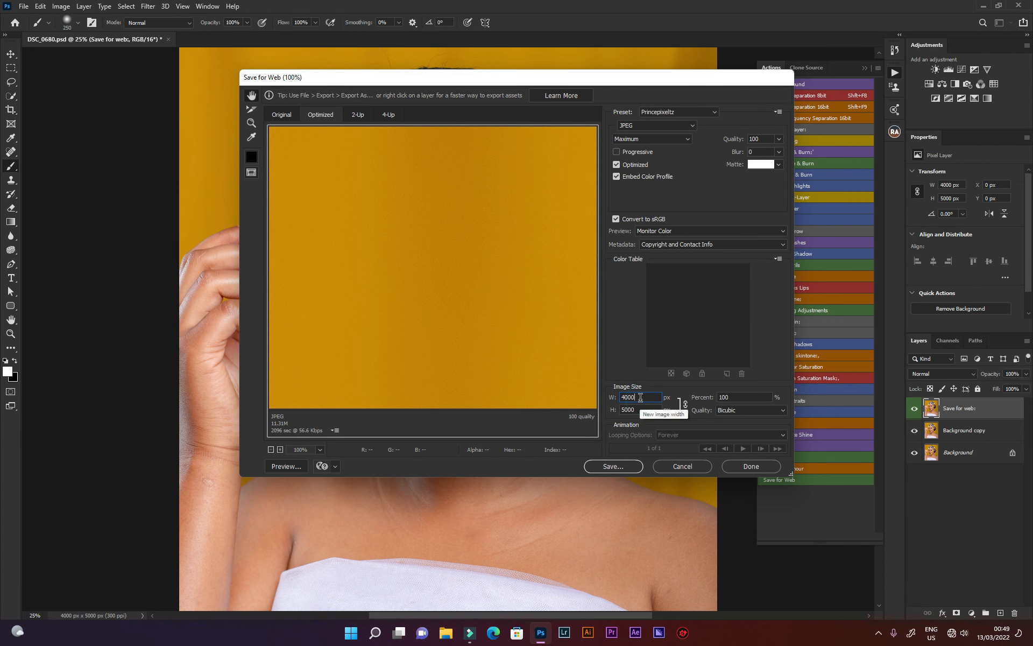
pyautogui.doubleClick(644, 398)
pyautogui.click(625, 368)
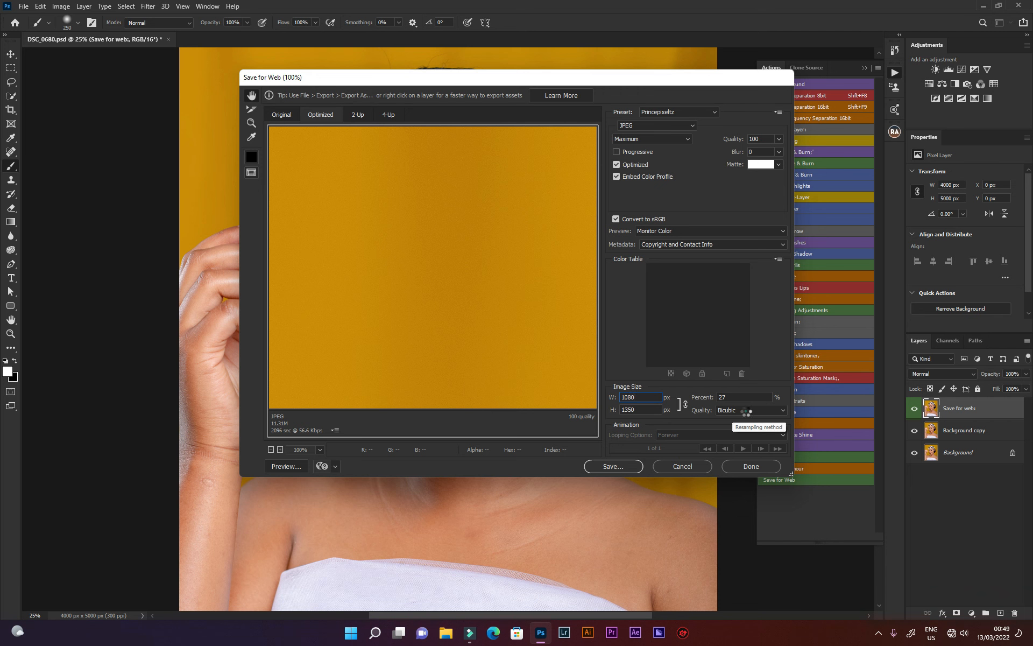
# Set the export's resampling quality to Bicubic Sharper and inspect the face in the optimized preview.
pyautogui.click(746, 411)
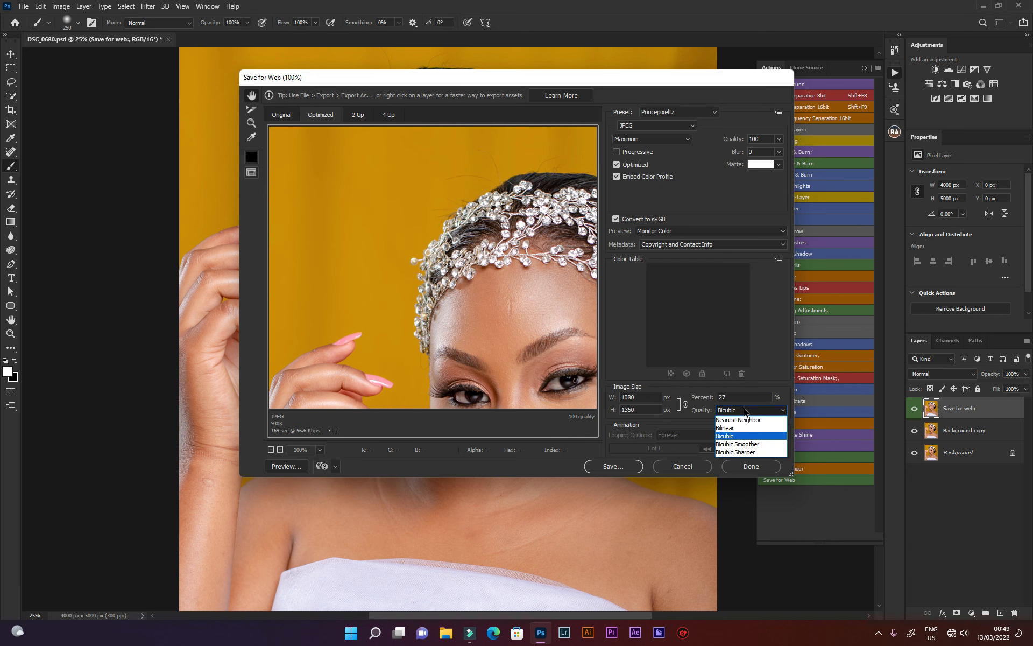
pyautogui.click(729, 455)
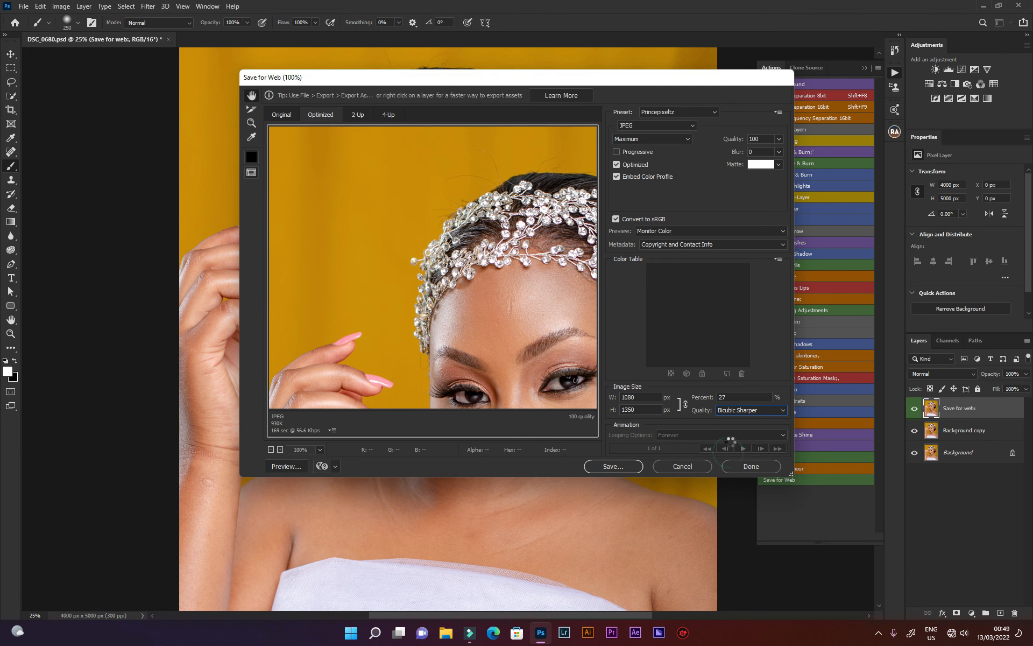
pyautogui.click(731, 411)
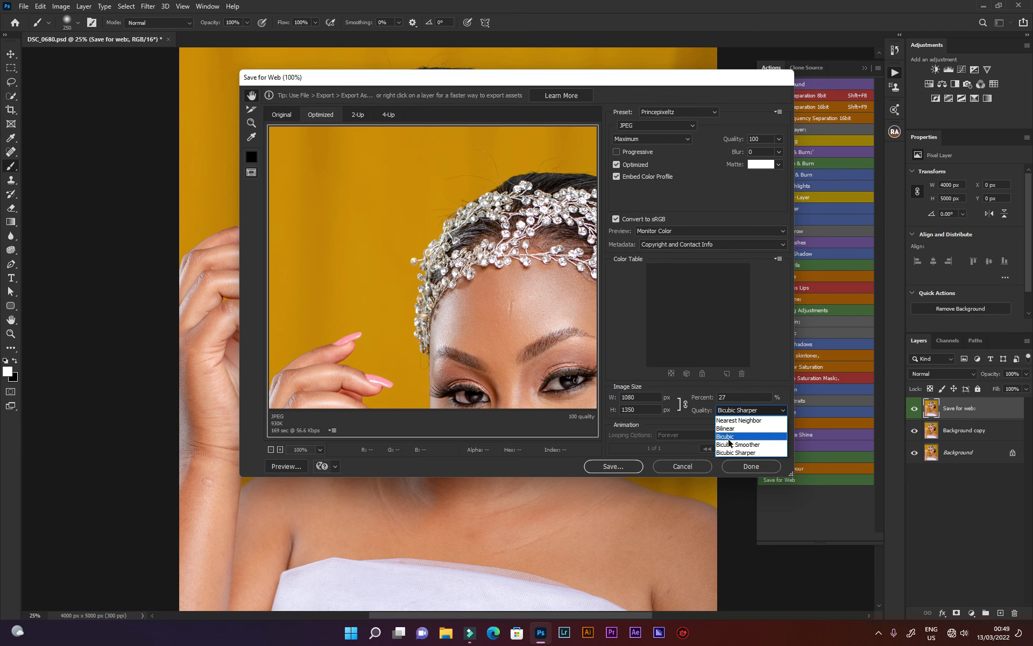
pyautogui.click(631, 348)
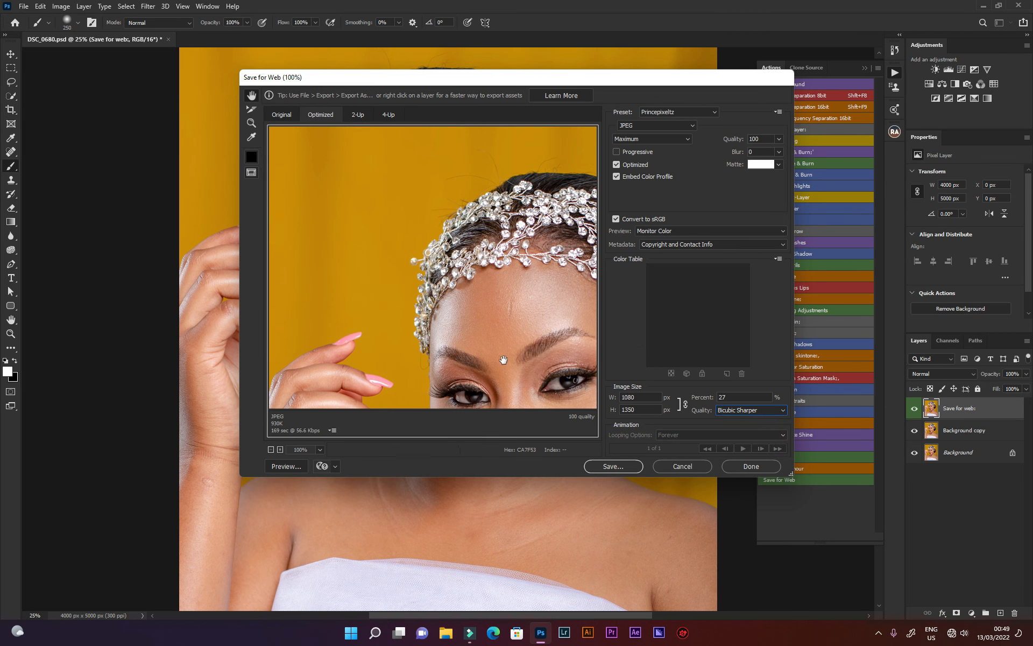
pyautogui.moveTo(528, 340); pyautogui.dragTo(430, 202)
pyautogui.moveTo(501, 328); pyautogui.dragTo(503, 244)
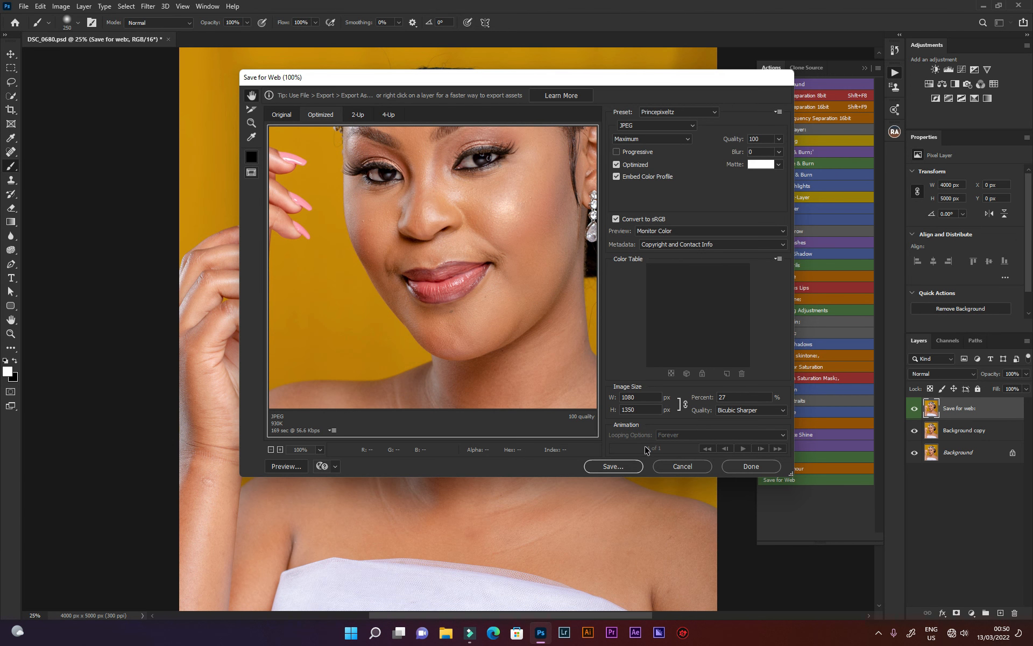
# Proceed to saving the optimized image, and cancel both the file saving and the web export.
pyautogui.click(610, 467)
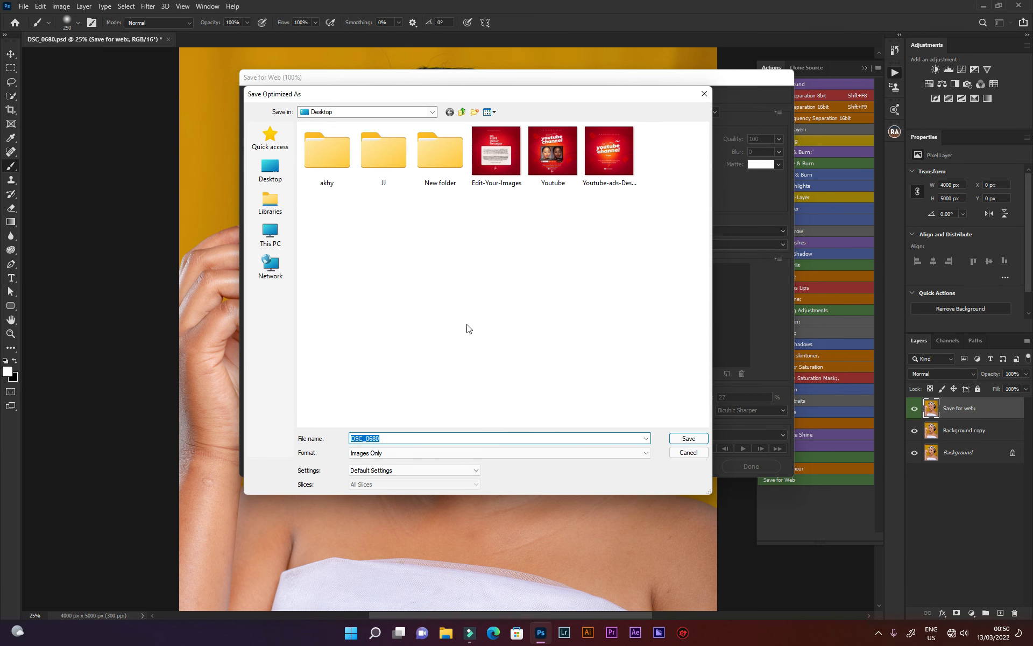
pyautogui.click(688, 451)
pyautogui.press('Escape')
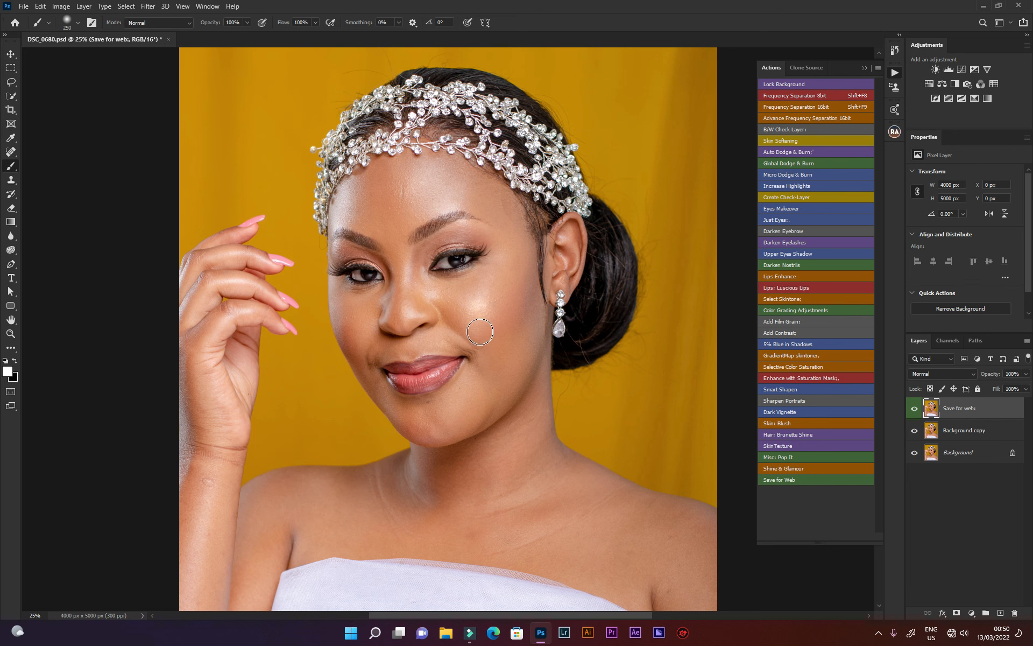
pyautogui.moveTo(481, 331); pyautogui.dragTo(480, 309)
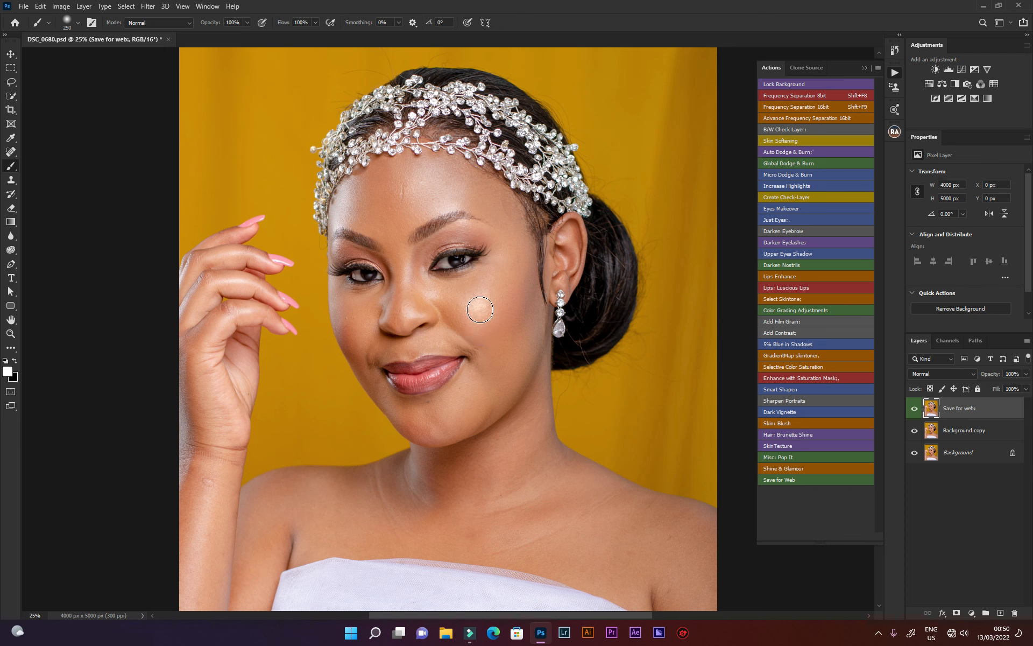